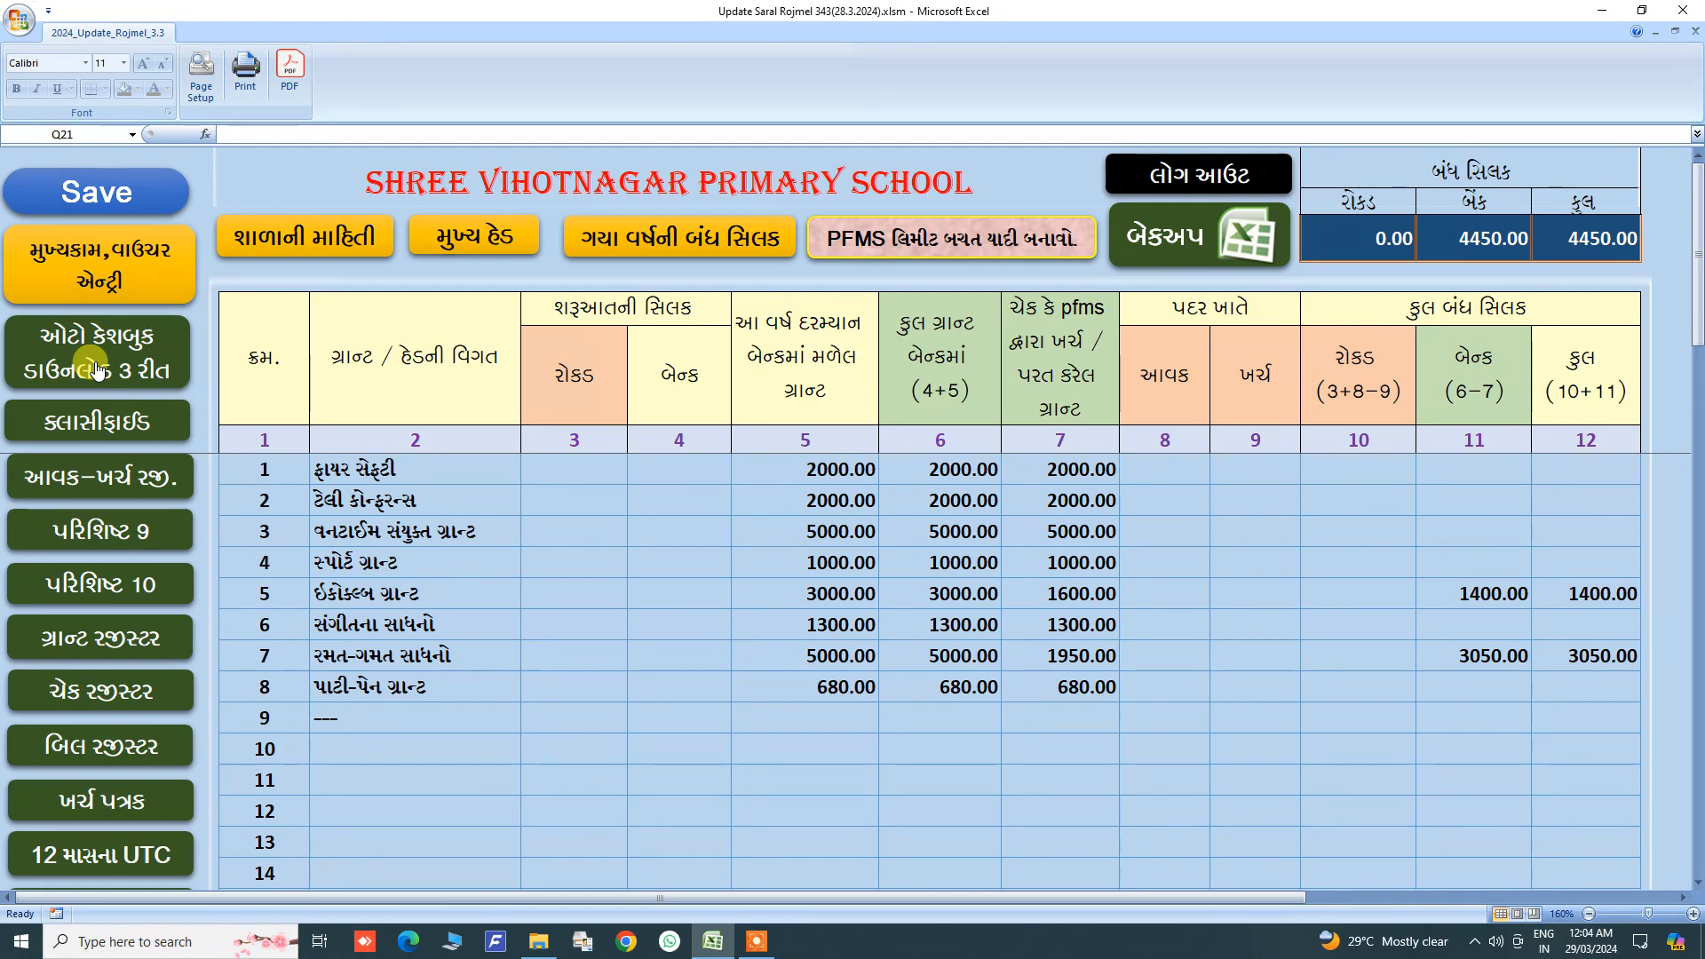
Step: Open the main voucher entry sheet and review the recorded grant income and payment entries from the first row onward
{"action": "left_click", "coordinate": [76, 266]}
{"action": "scroll", "coordinate": [166, 476], "scroll_direction": "down", "scroll_amount": 4}
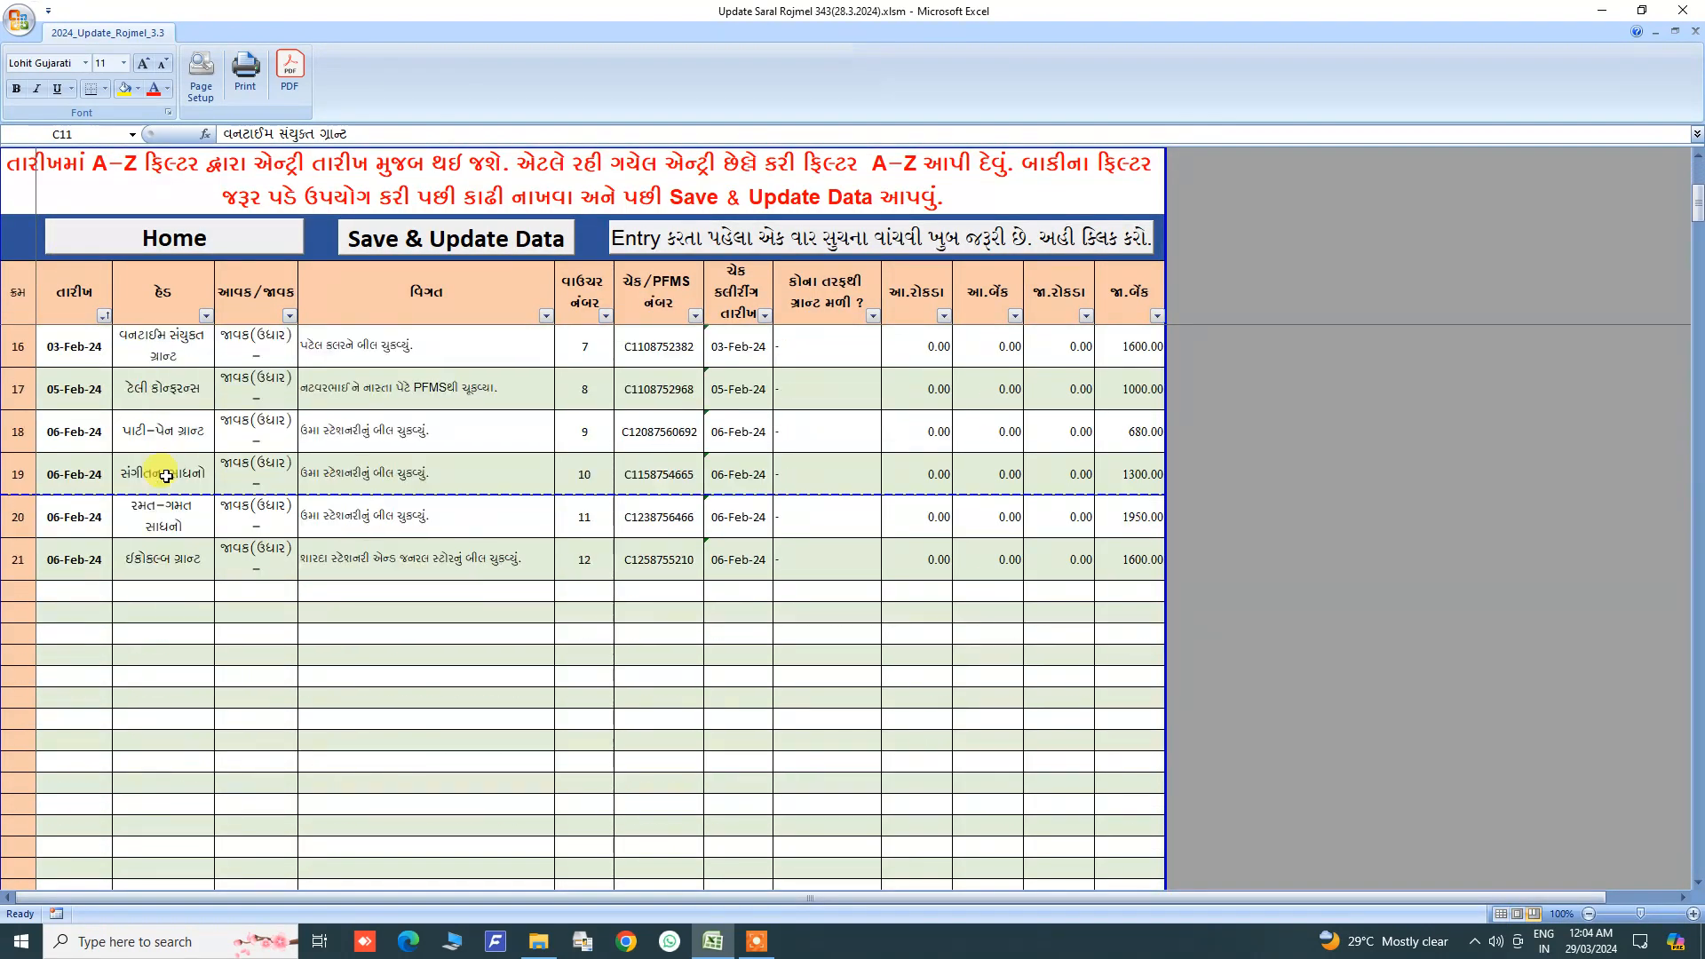
{"action": "scroll", "coordinate": [166, 476], "scroll_direction": "up", "scroll_amount": 5}
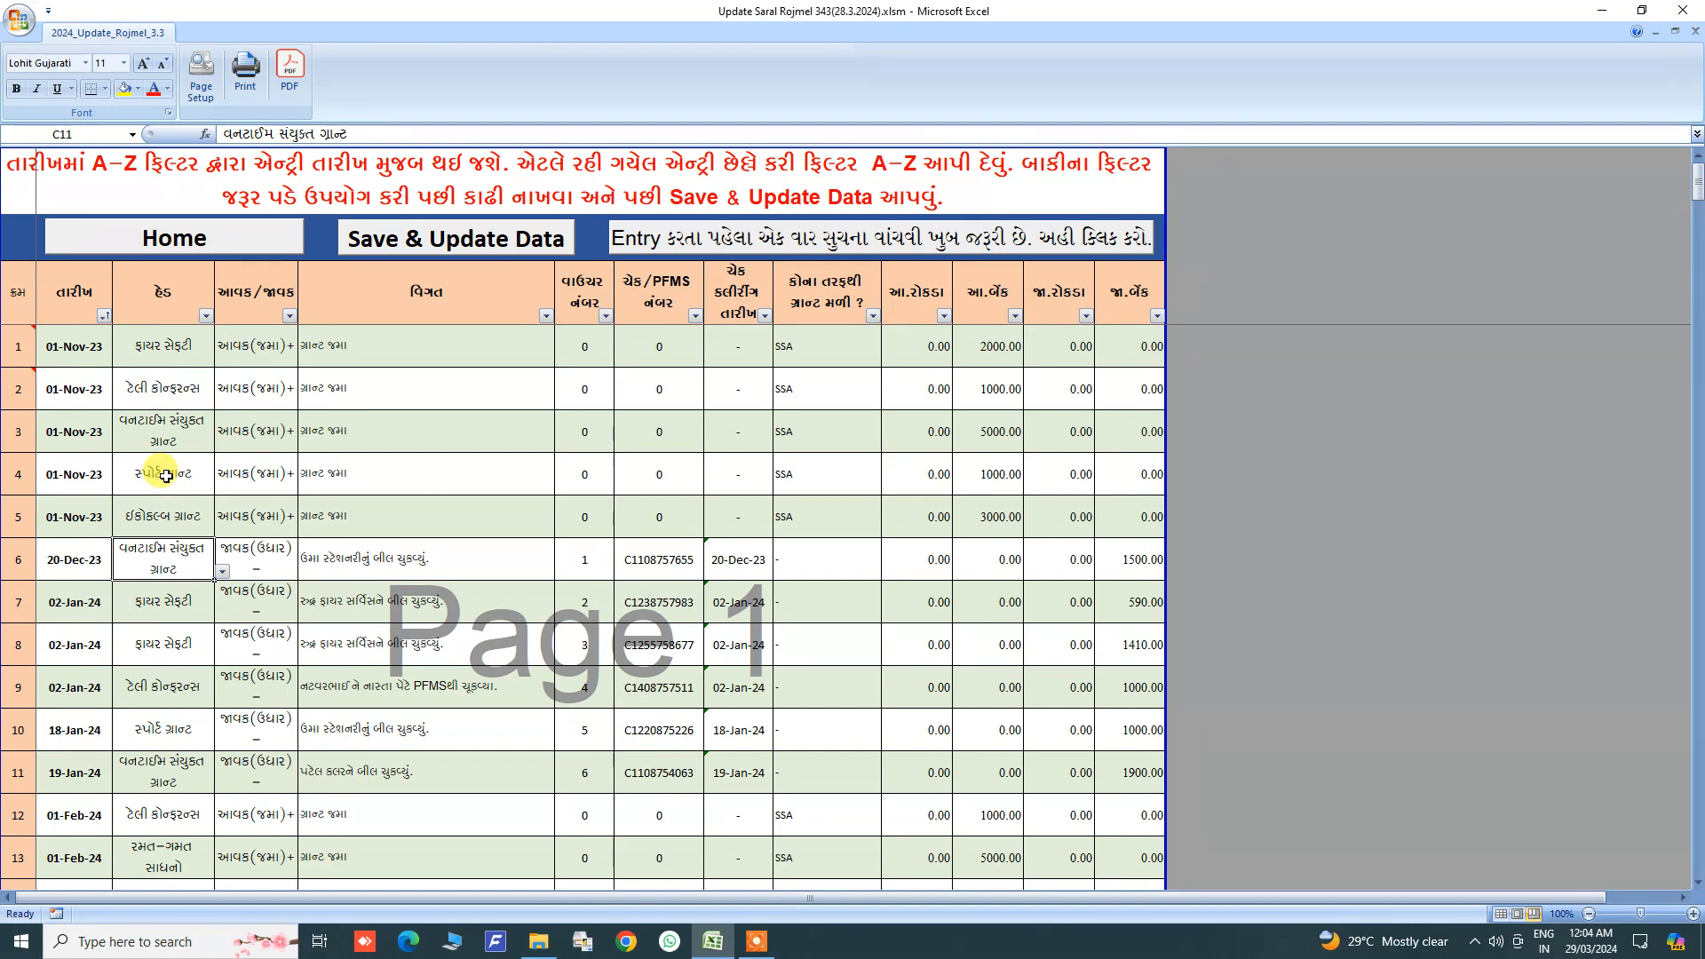
{"action": "left_click_drag", "start_coordinate": [83, 348], "coordinate": [1116, 539]}
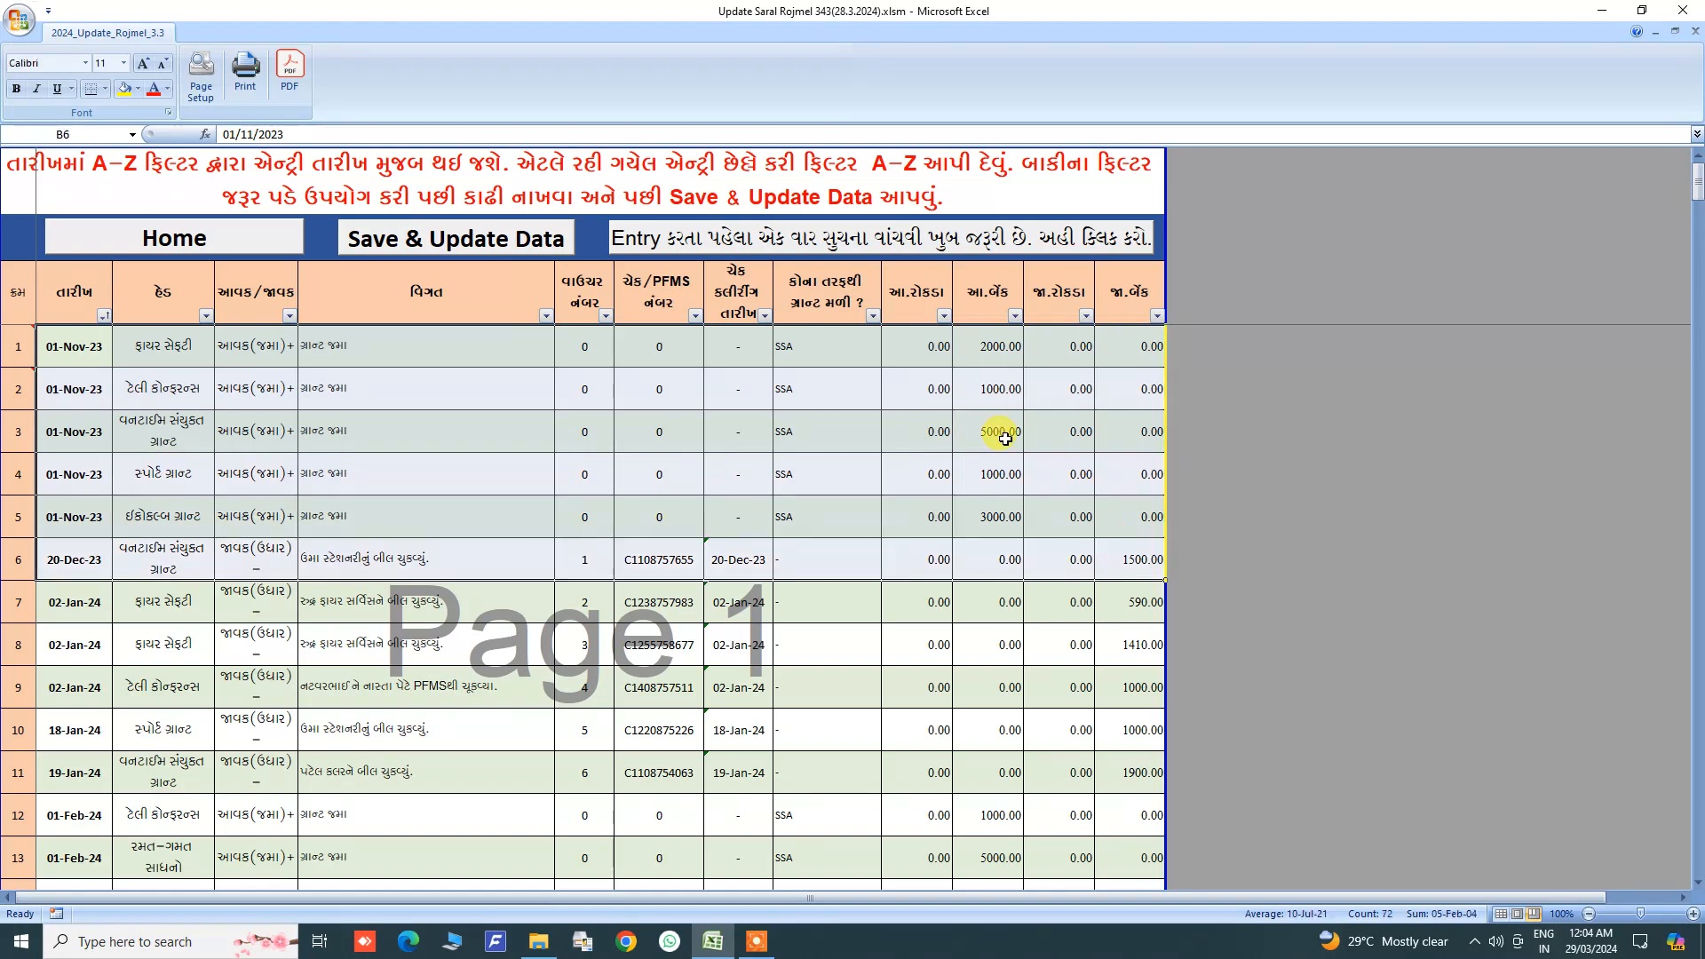
Step: Read the voucher entry instructions, return to the entry sheet and go back to the home sheet
{"action": "left_click", "coordinate": [710, 251]}
{"action": "left_click_drag", "start_coordinate": [276, 266], "coordinate": [317, 694]}
{"action": "left_click", "coordinate": [738, 188]}
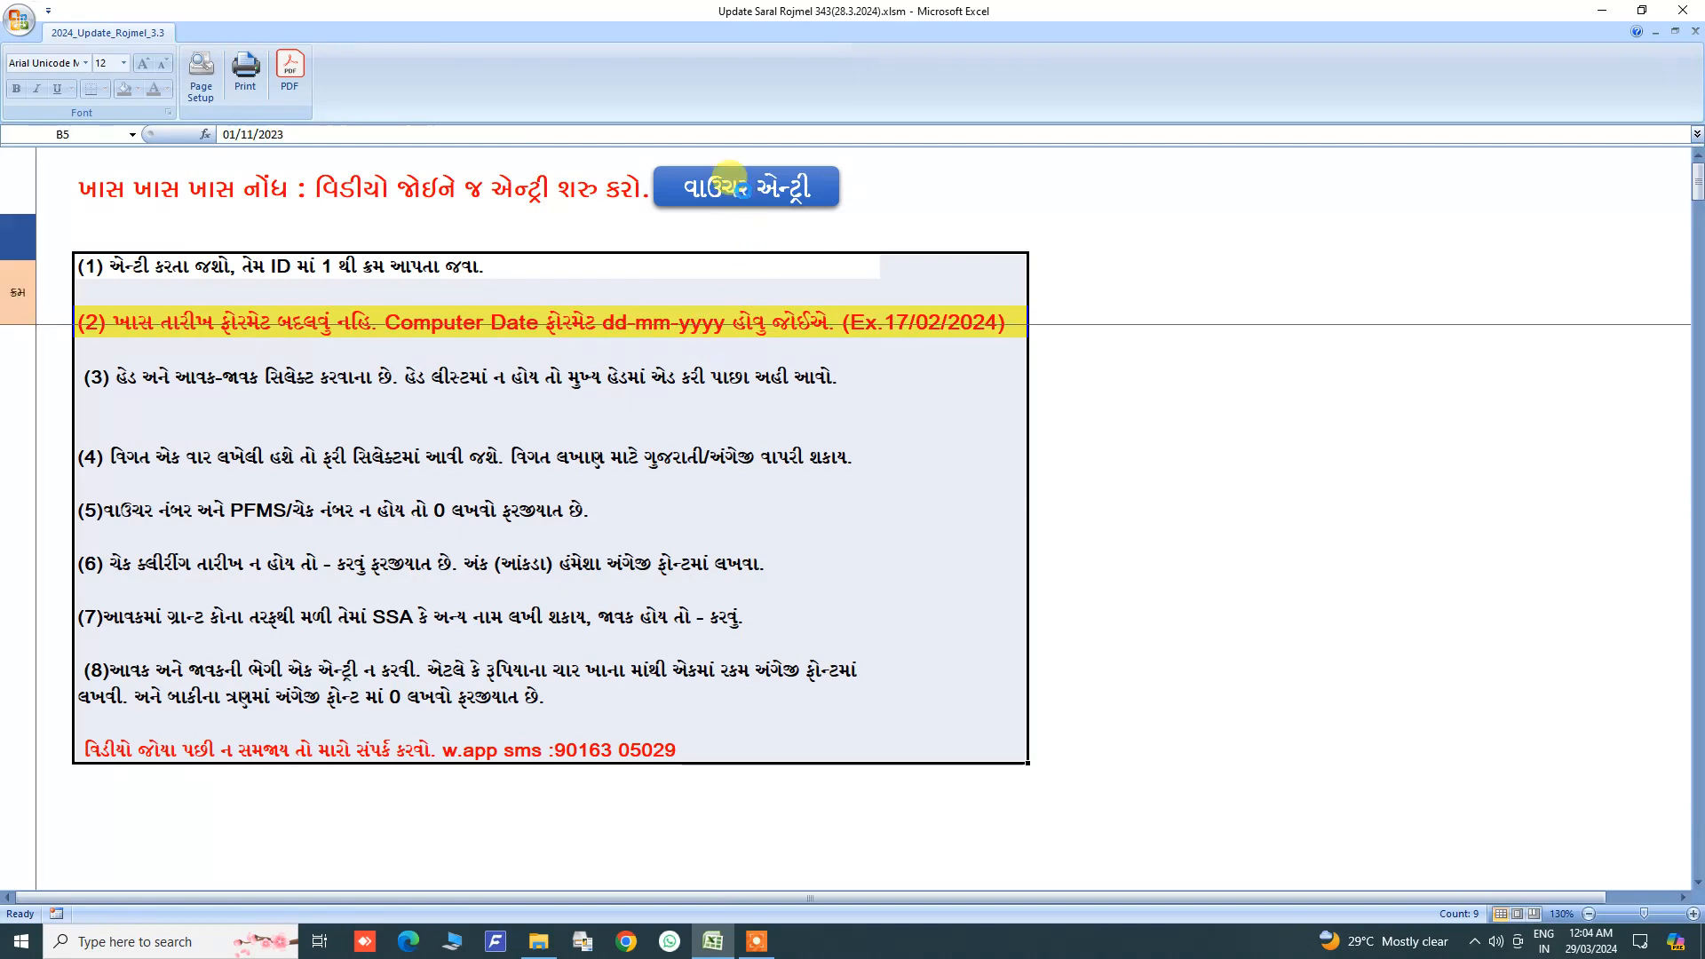
{"action": "left_click", "coordinate": [88, 353]}
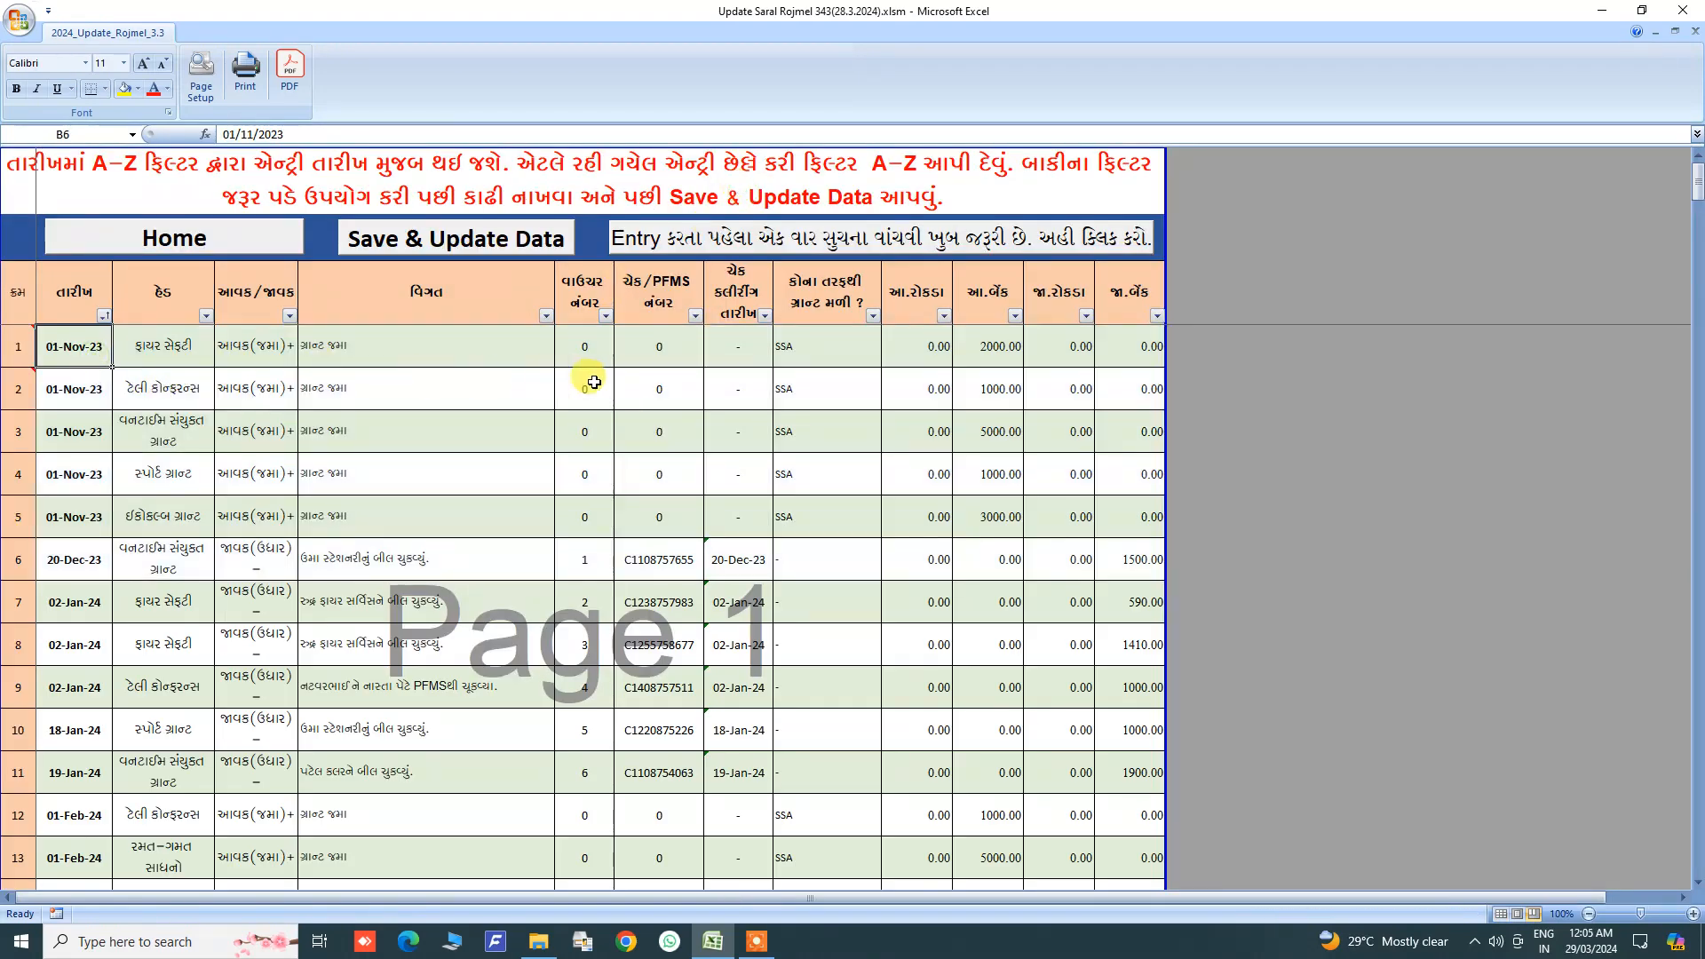
{"action": "left_click", "coordinate": [232, 243]}
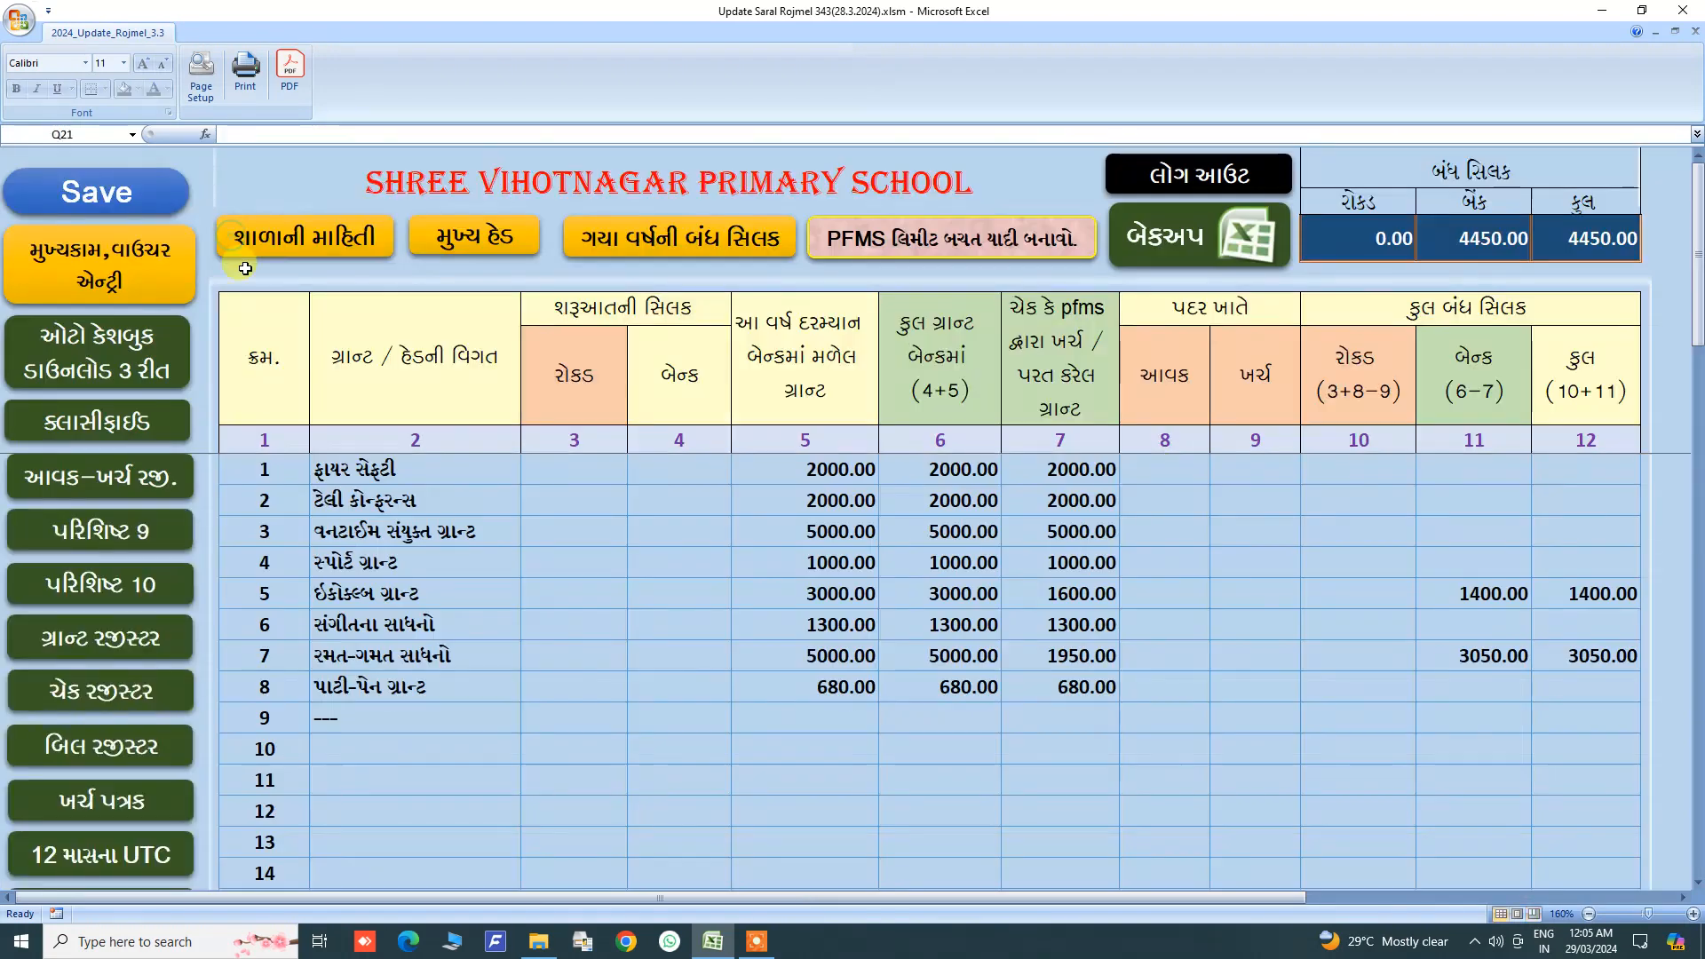
Step: Open the auto cashbook in the 2024 method 1.1 view and go back to page 1 to look it over
{"action": "left_click", "coordinate": [109, 382]}
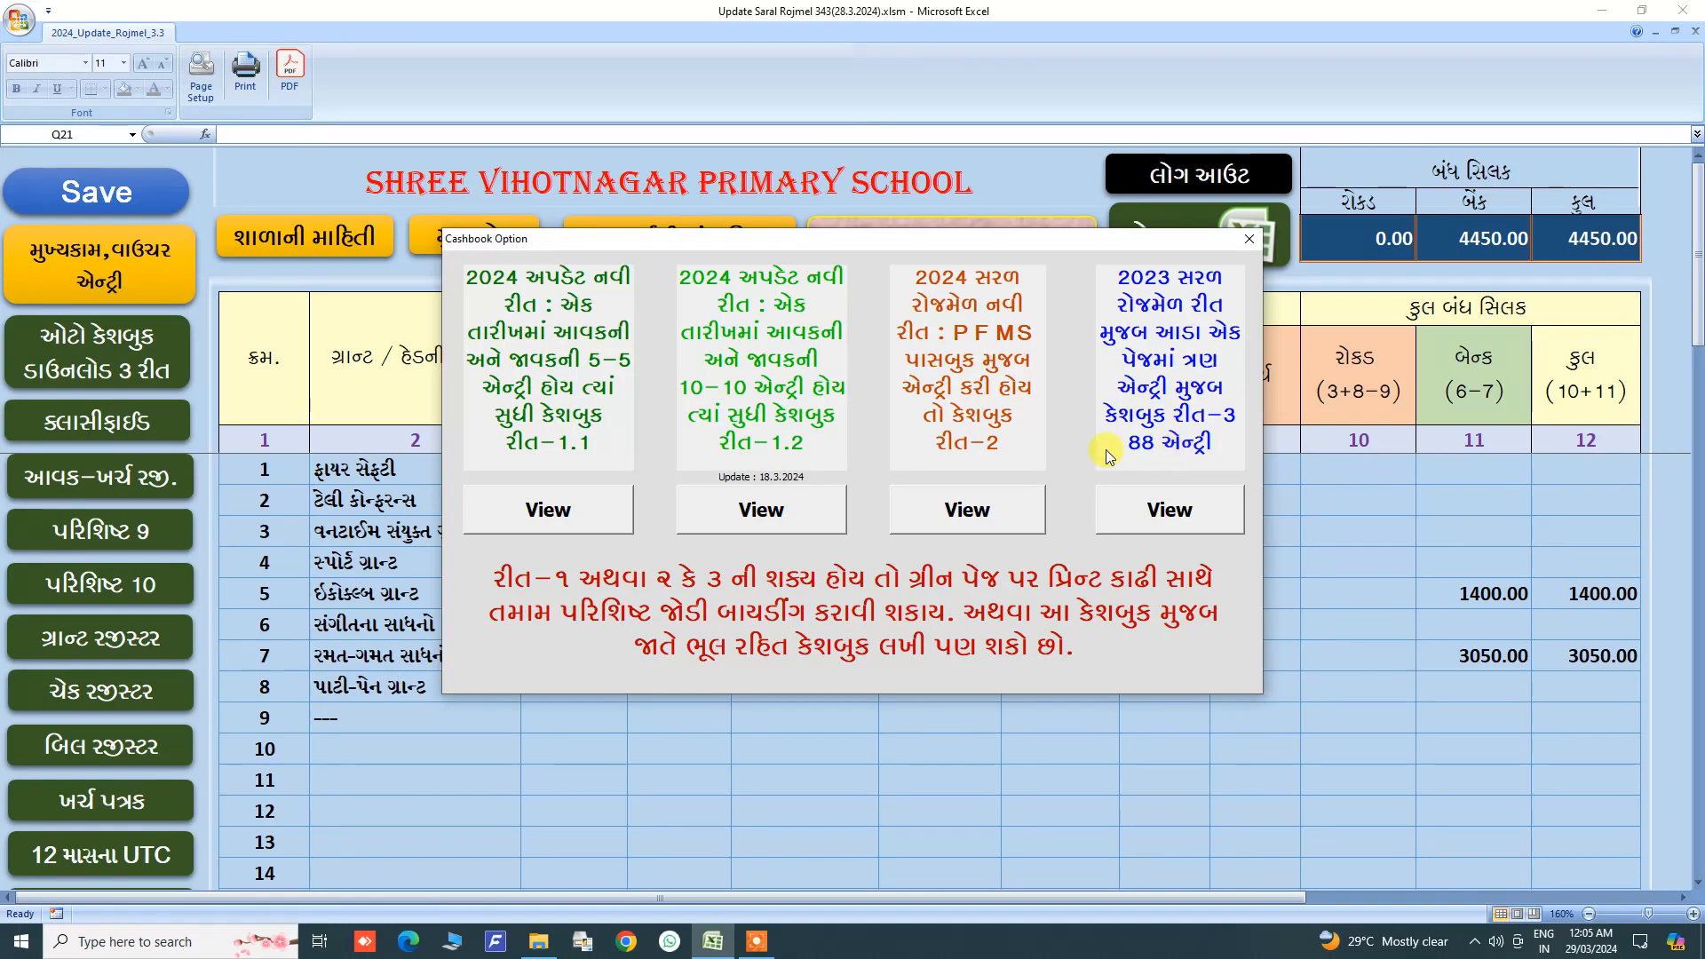
{"action": "left_click", "coordinate": [562, 520]}
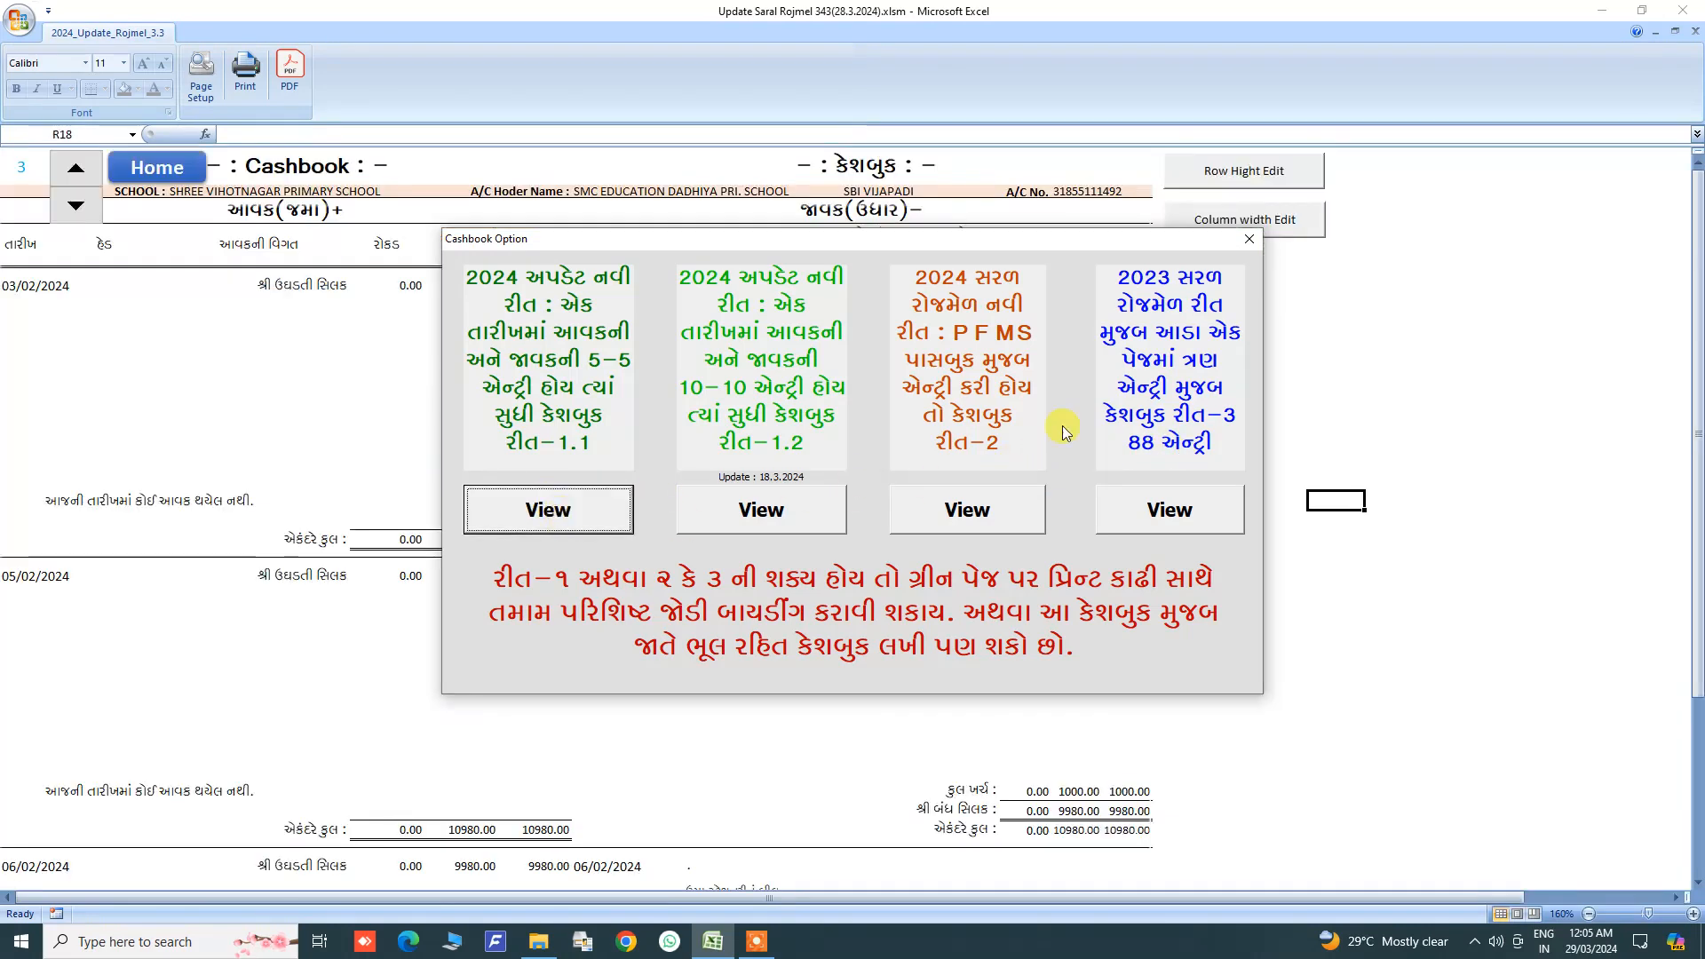
{"action": "left_click", "coordinate": [1246, 245]}
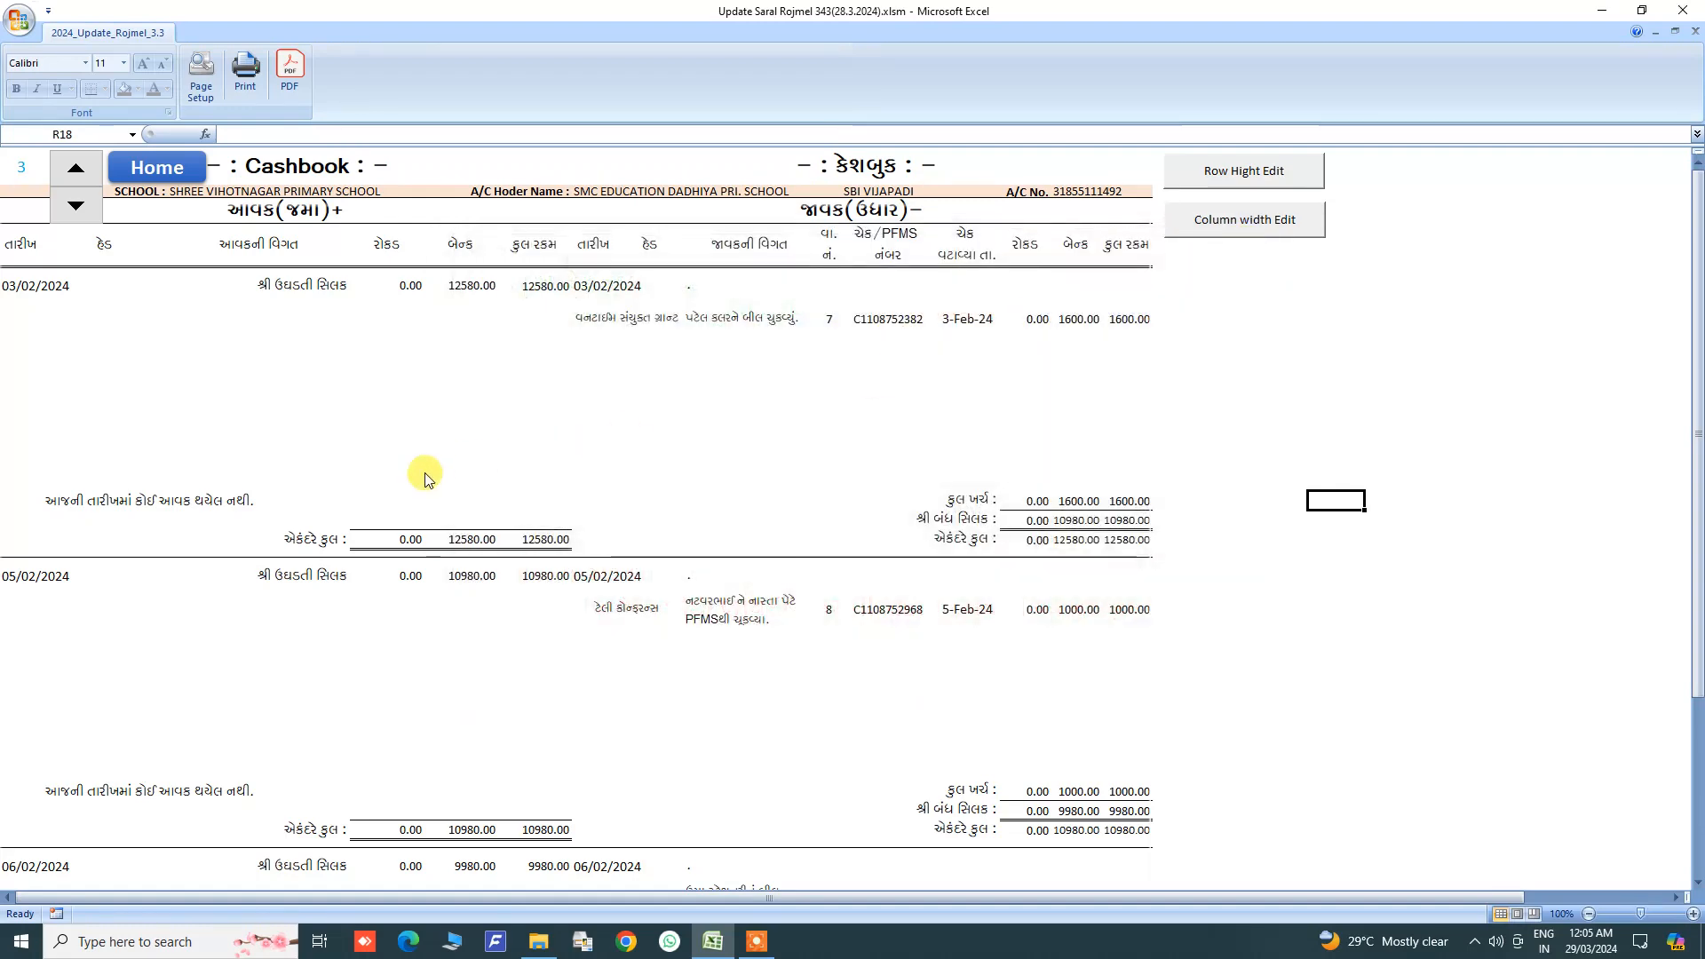
{"action": "left_click", "coordinate": [82, 215]}
{"action": "left_click", "coordinate": [76, 205]}
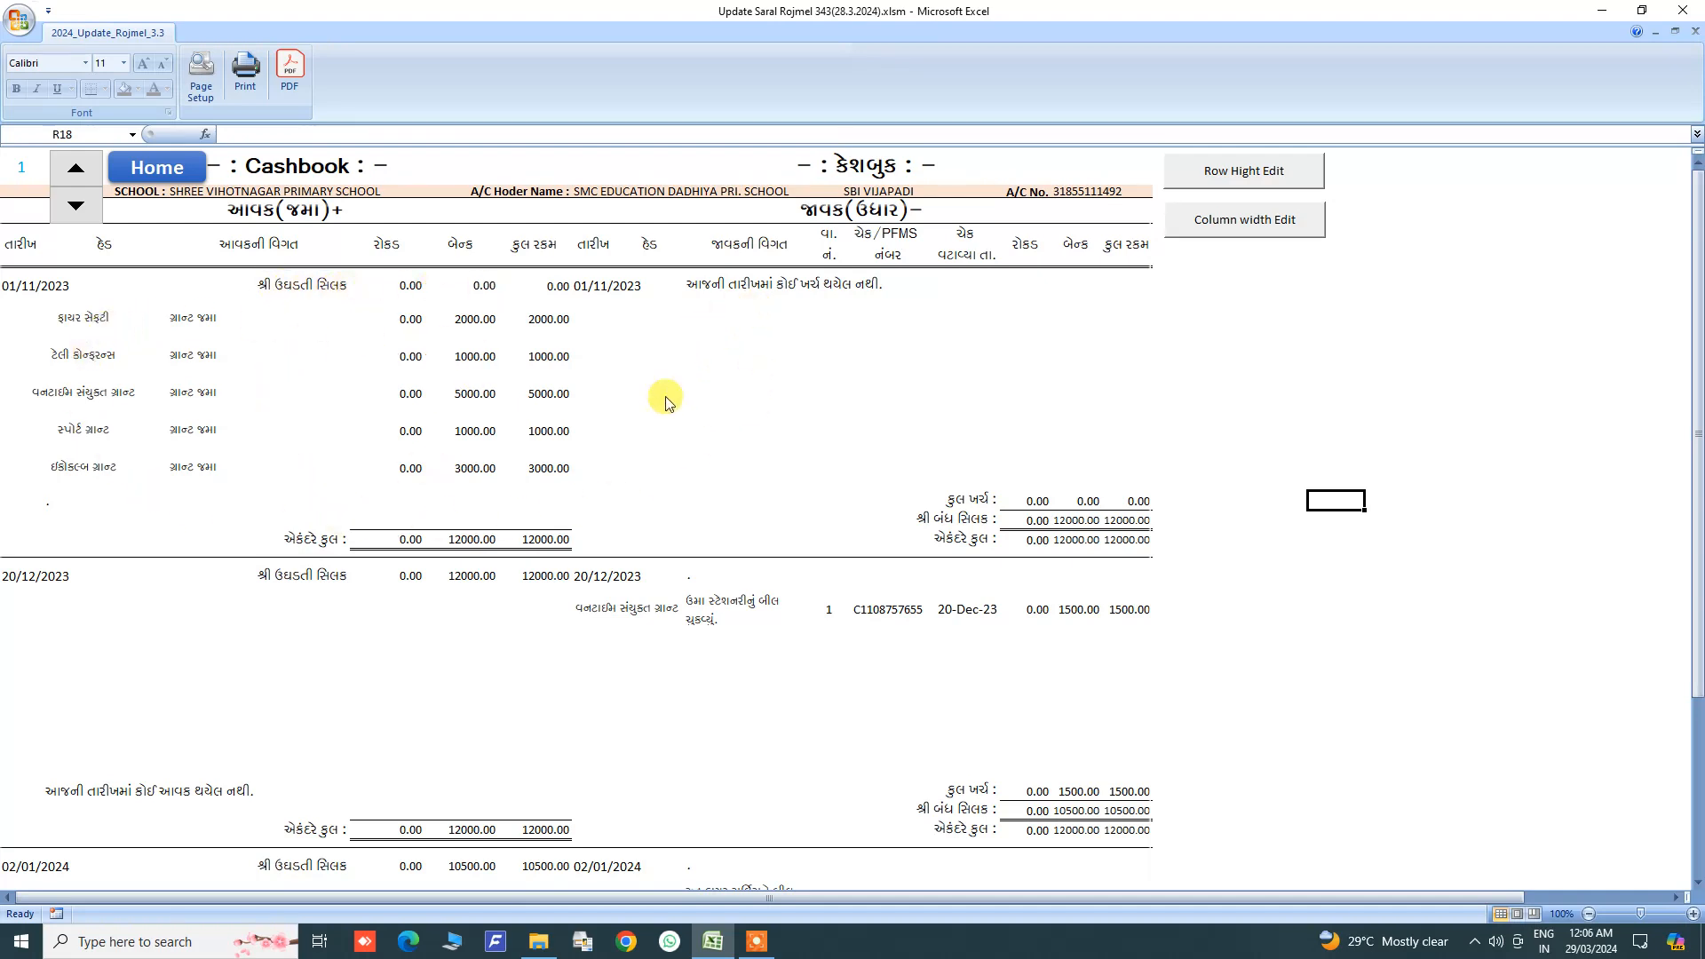
{"action": "scroll", "coordinate": [38, 593], "scroll_direction": "down", "scroll_amount": 1}
{"action": "scroll", "coordinate": [38, 590], "scroll_direction": "up", "scroll_amount": 1}
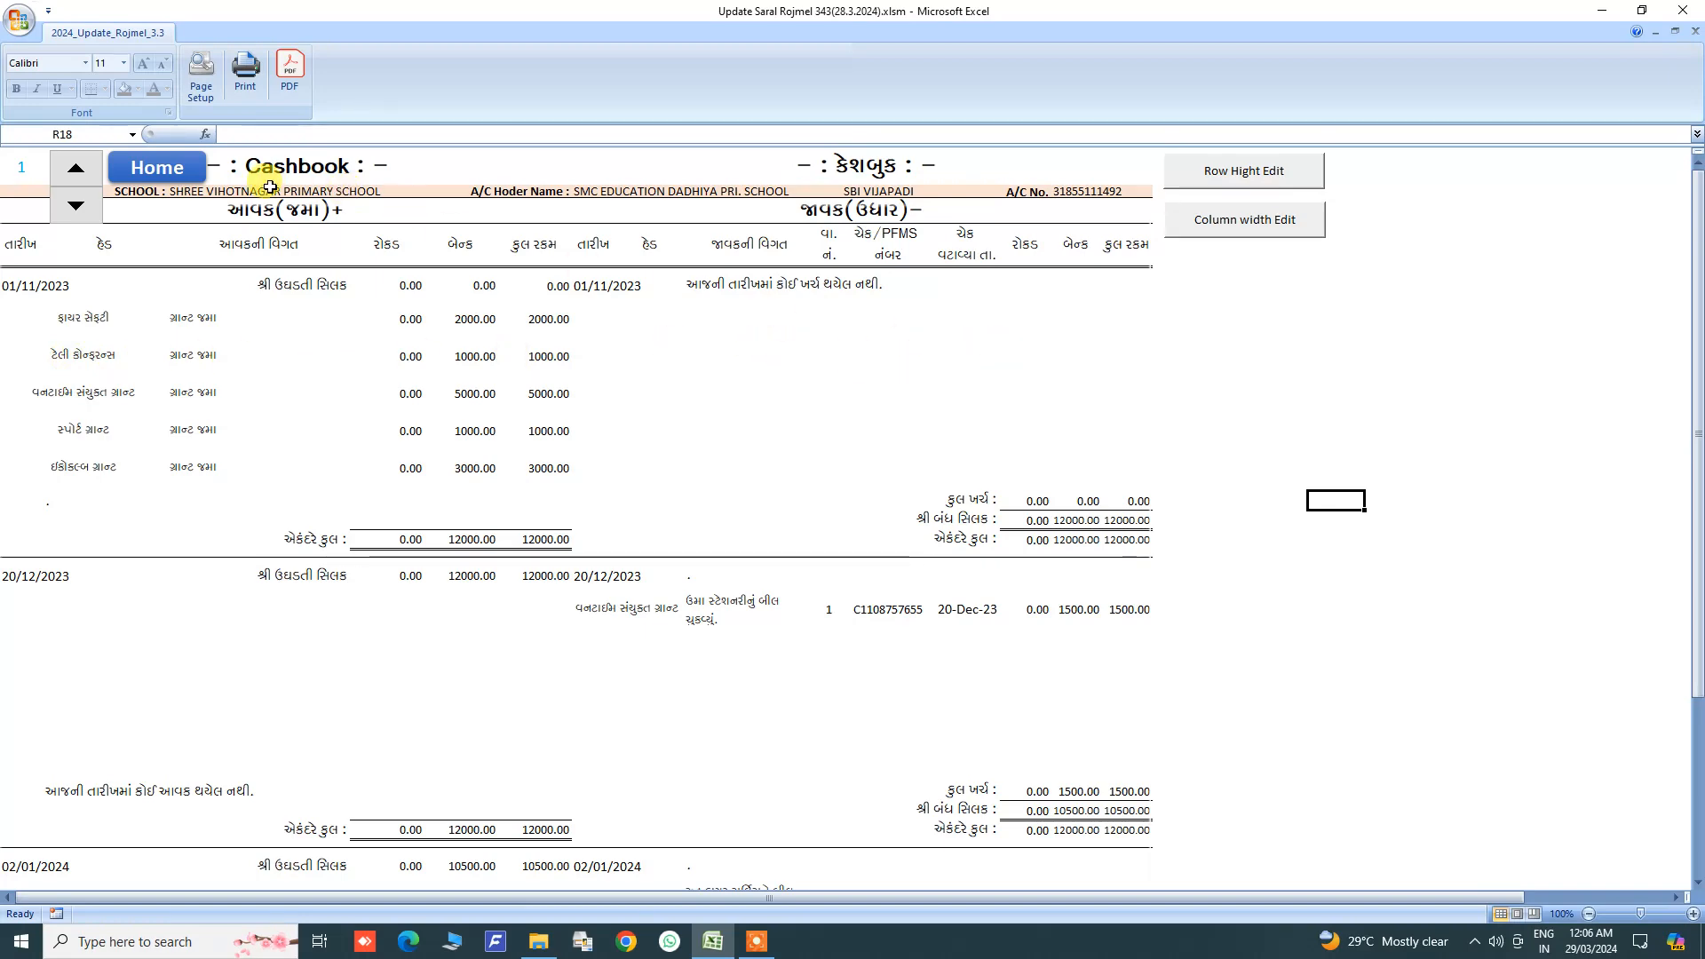
Step: Return to the home sheet and review the earliest rows of the voucher entry sheet
{"action": "left_click", "coordinate": [159, 167]}
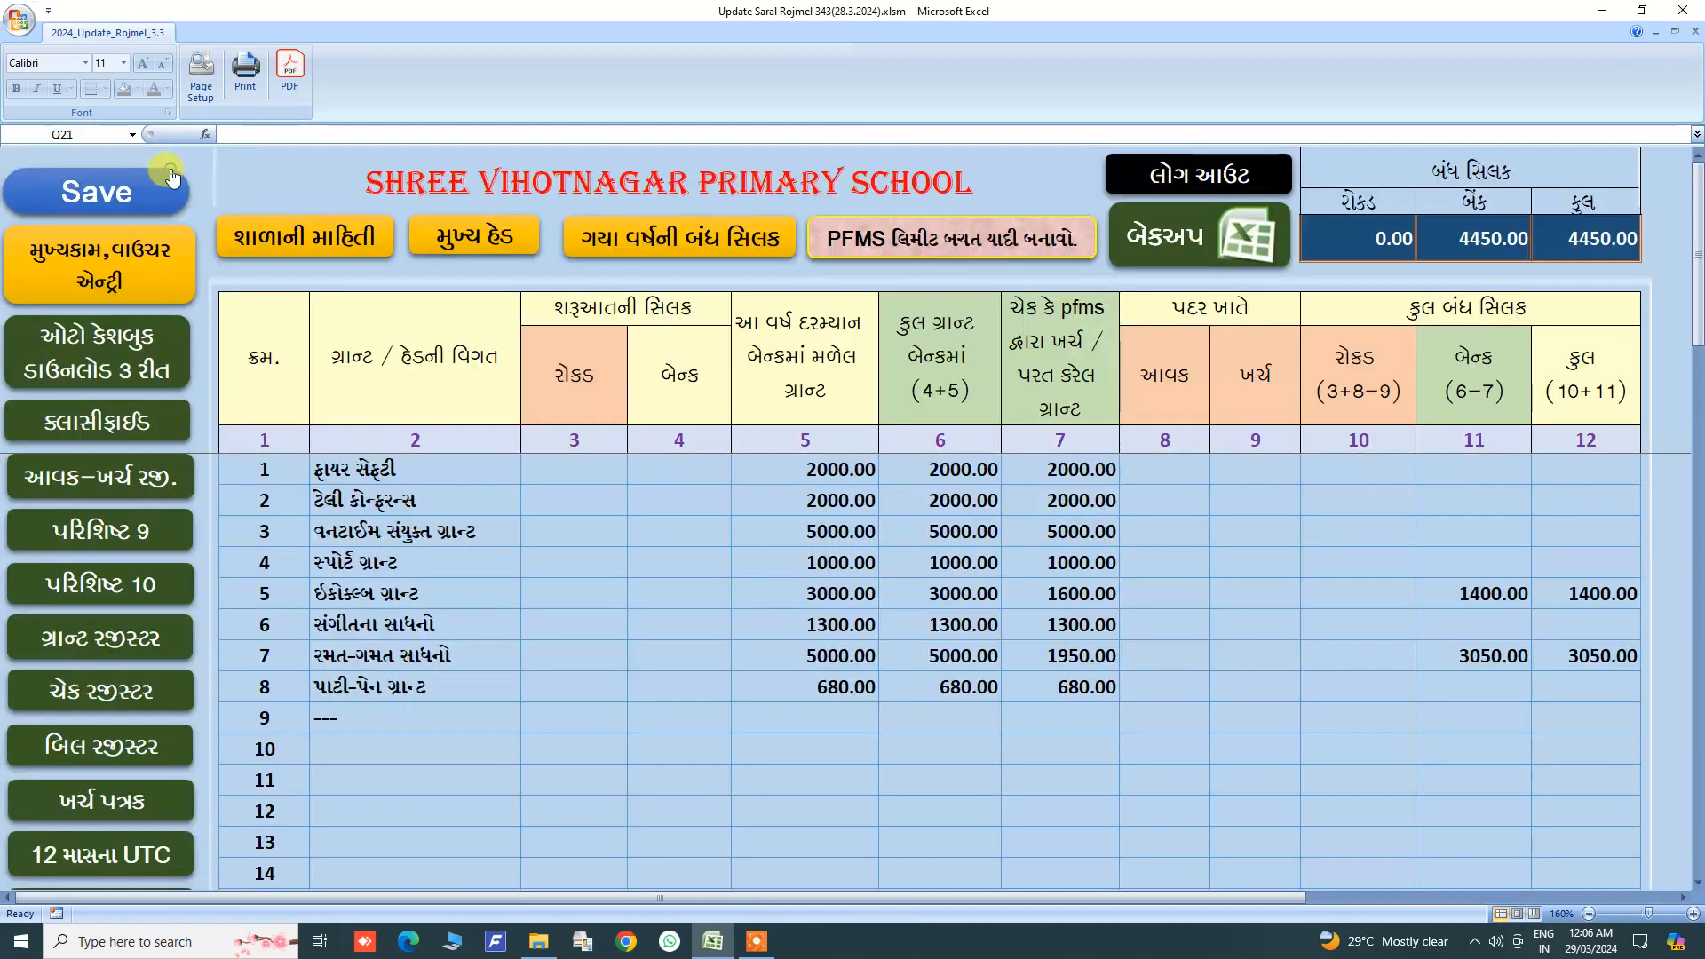
{"action": "left_click", "coordinate": [99, 282]}
{"action": "mouse_move", "coordinate": [87, 348]}
{"action": "left_mouse_down"}
{"action": "mouse_move", "coordinate": [426, 520]}
{"action": "mouse_move", "coordinate": [1132, 726]}
{"action": "left_mouse_up"}
{"action": "left_click", "coordinate": [191, 253]}
Step: Open the auto cashbook again using the 2024 method 1.1 view
{"action": "left_click", "coordinate": [99, 351]}
{"action": "left_click", "coordinate": [550, 527]}
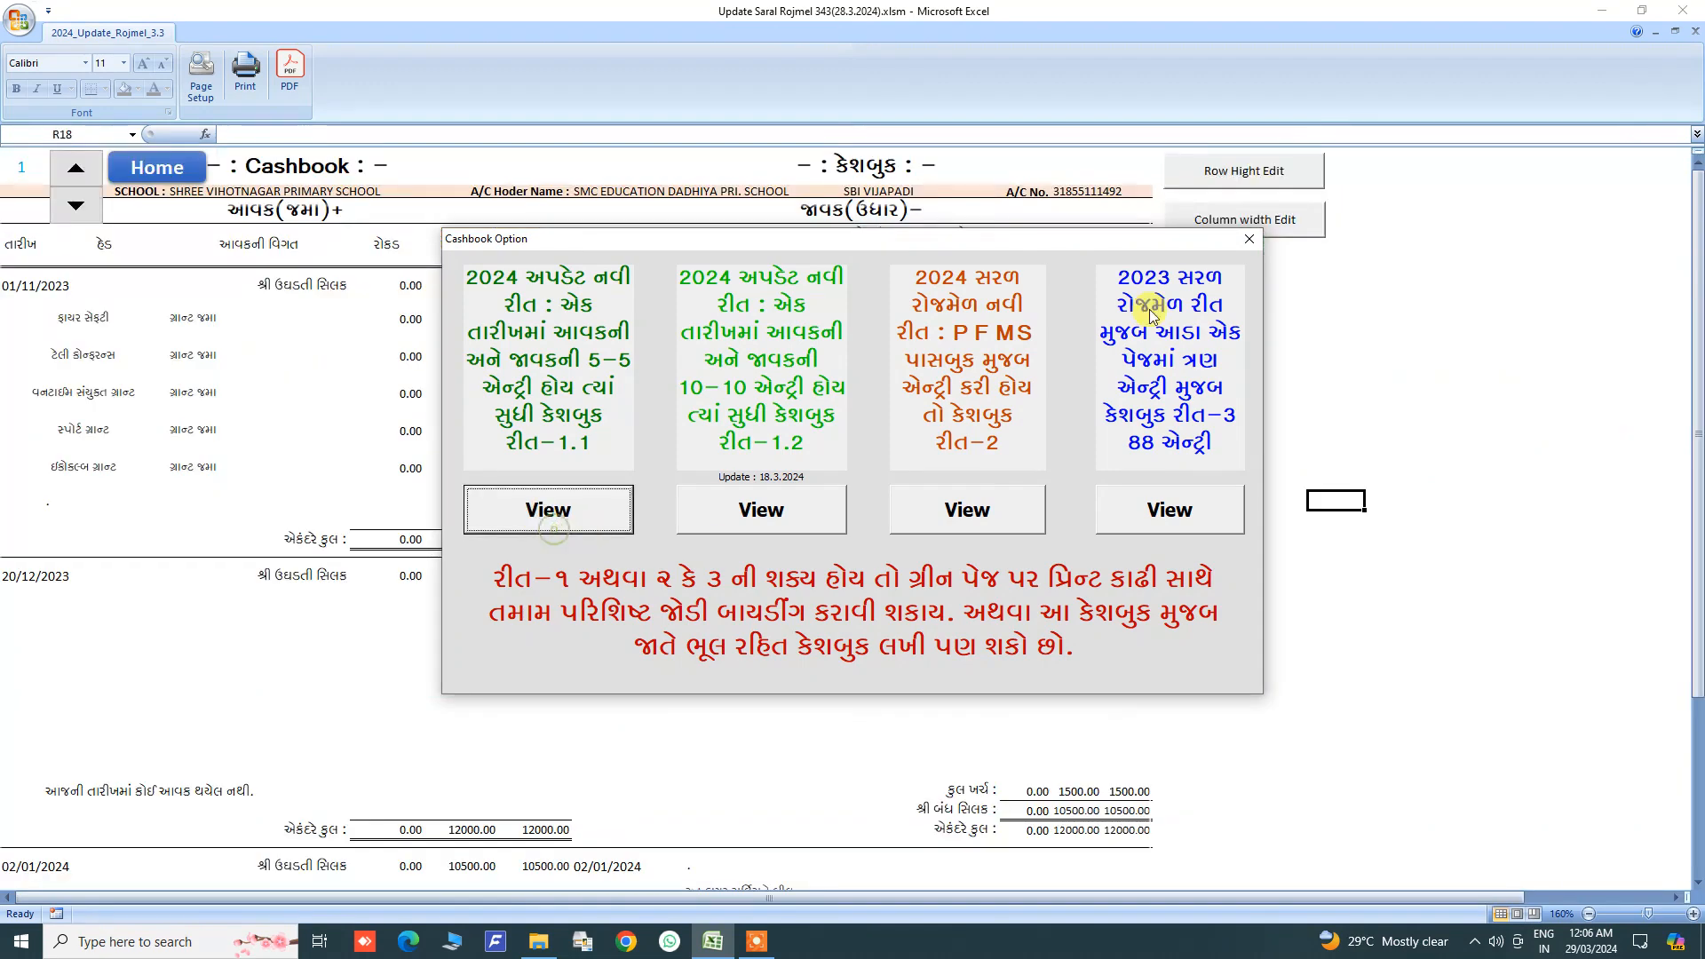
{"action": "left_click", "coordinate": [1243, 244]}
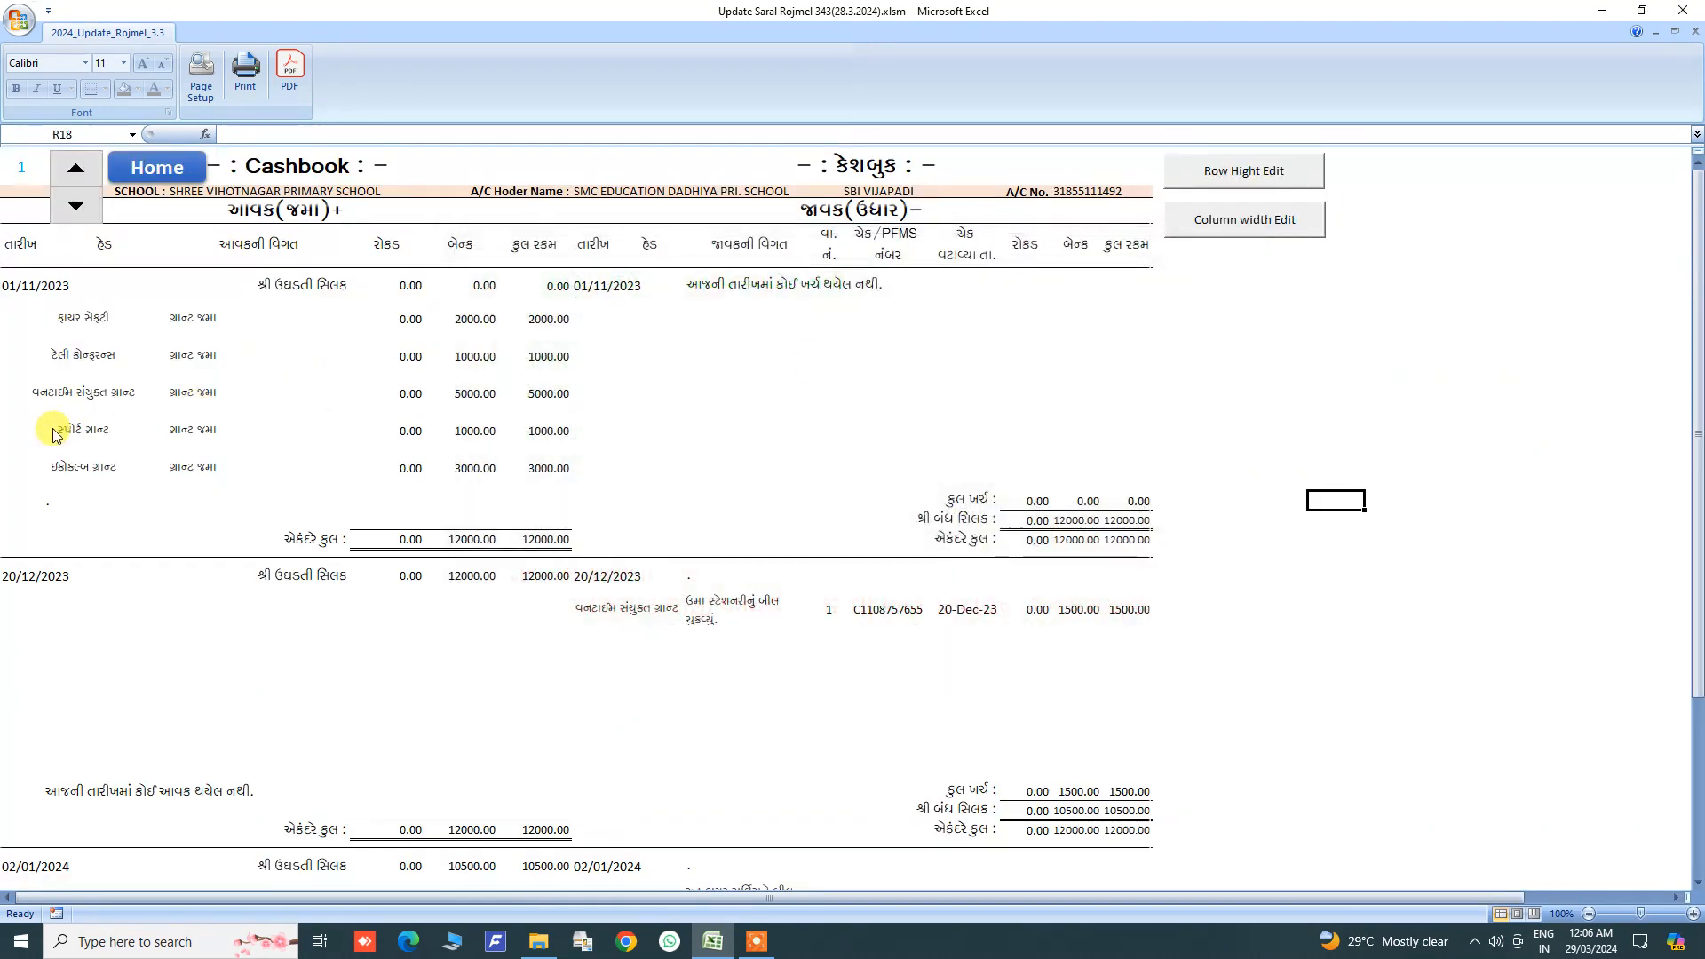
Step: Examine the income (આવક) half and the expense (જાવક) half of cashbook page 1
{"action": "scroll", "coordinate": [89, 451], "scroll_direction": "down", "scroll_amount": 3}
{"action": "scroll", "coordinate": [89, 451], "scroll_direction": "up", "scroll_amount": 3}
{"action": "left_click_drag", "start_coordinate": [15, 160], "coordinate": [266, 773]}
{"action": "scroll", "coordinate": [275, 774], "scroll_direction": "up", "scroll_amount": 4}
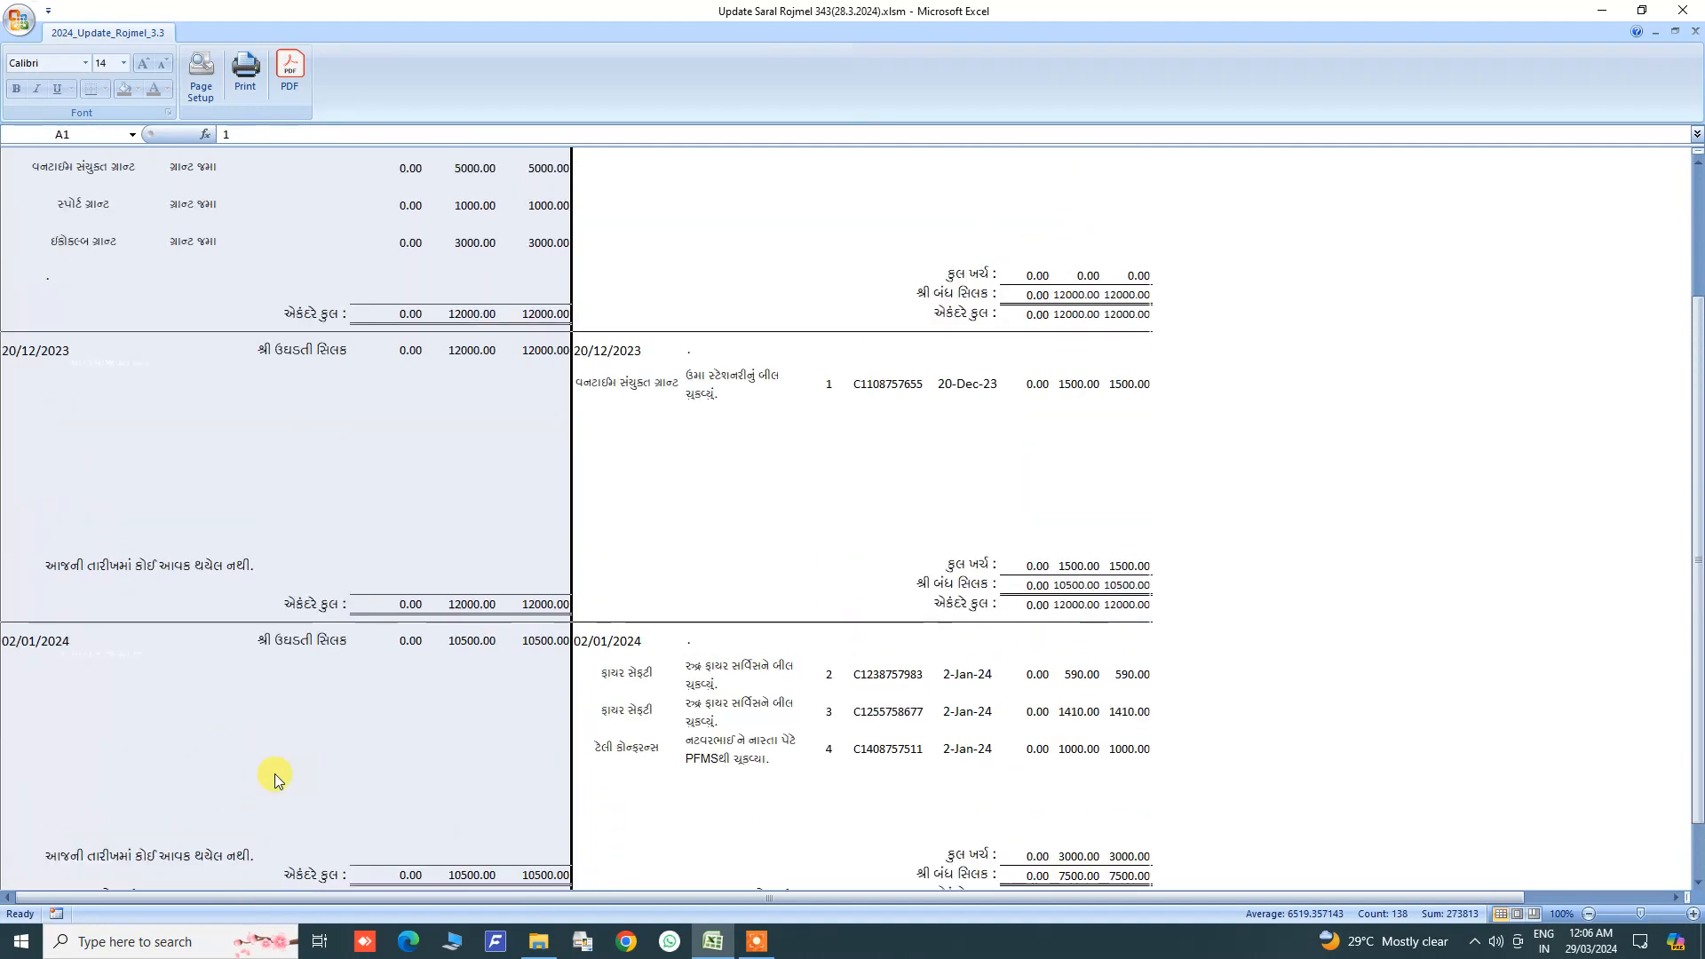
{"action": "left_click_drag", "start_coordinate": [581, 157], "coordinate": [748, 858]}
{"action": "scroll", "coordinate": [660, 581], "scroll_direction": "up", "scroll_amount": 3}
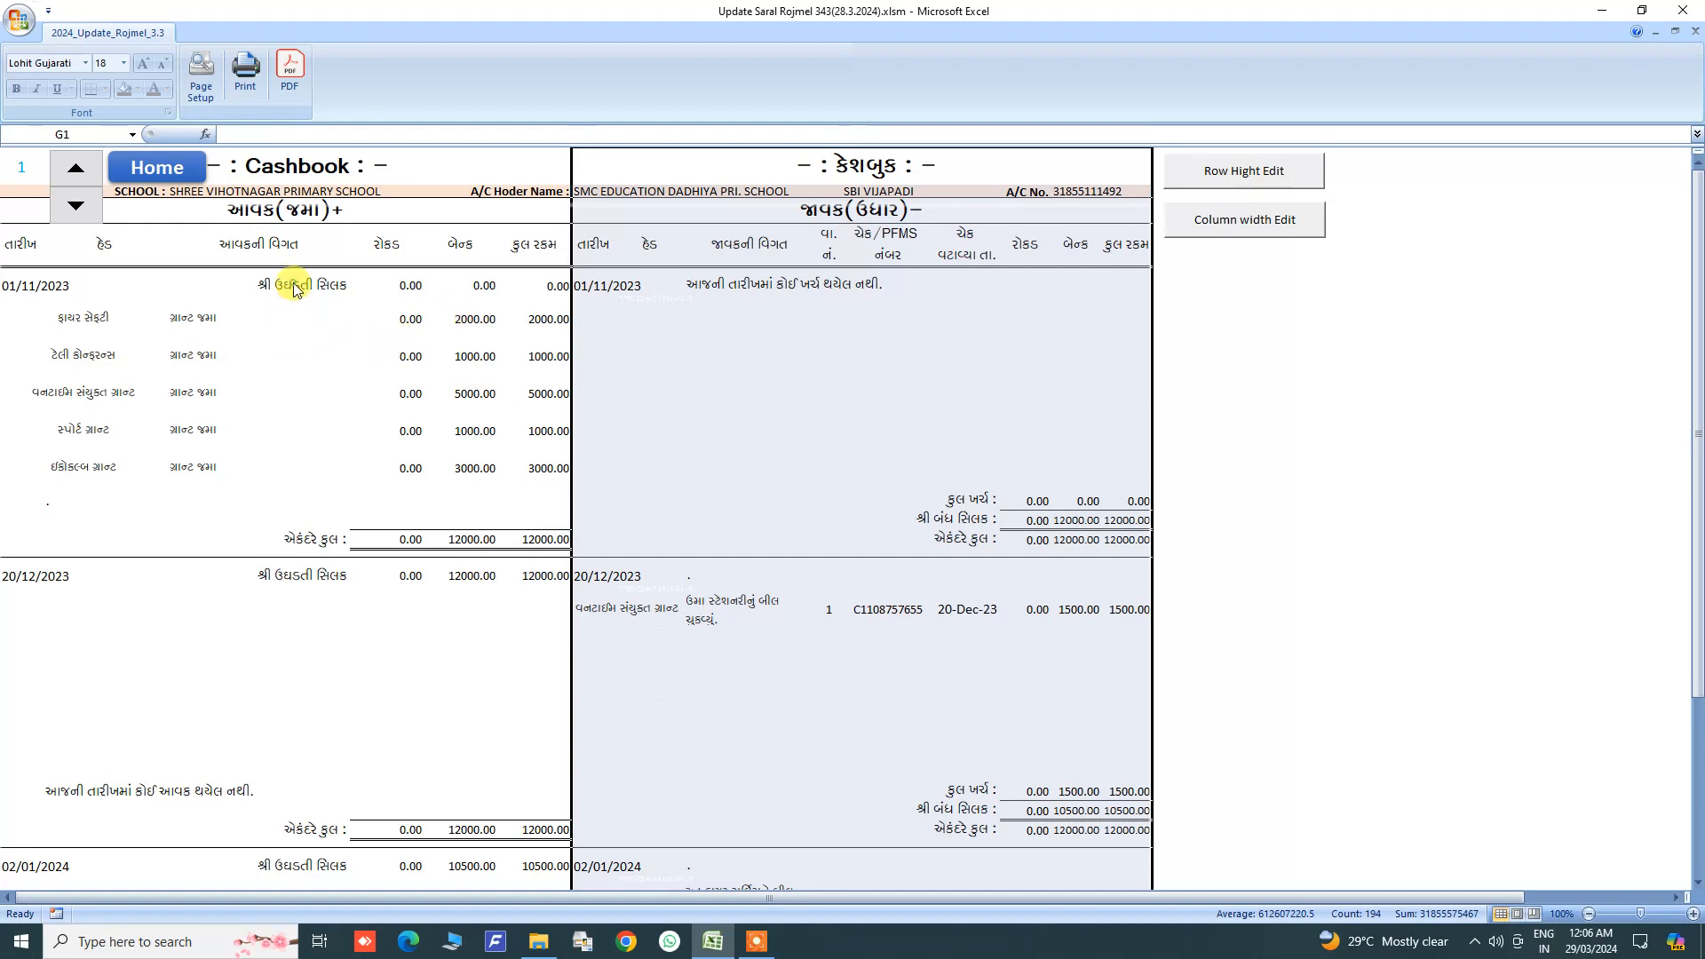
Step: Return to the home sheet and open the ફનપેજ ડાઉનલોડ cover page
{"action": "left_click", "coordinate": [156, 182]}
{"action": "scroll", "coordinate": [67, 710], "scroll_direction": "down", "scroll_amount": 3}
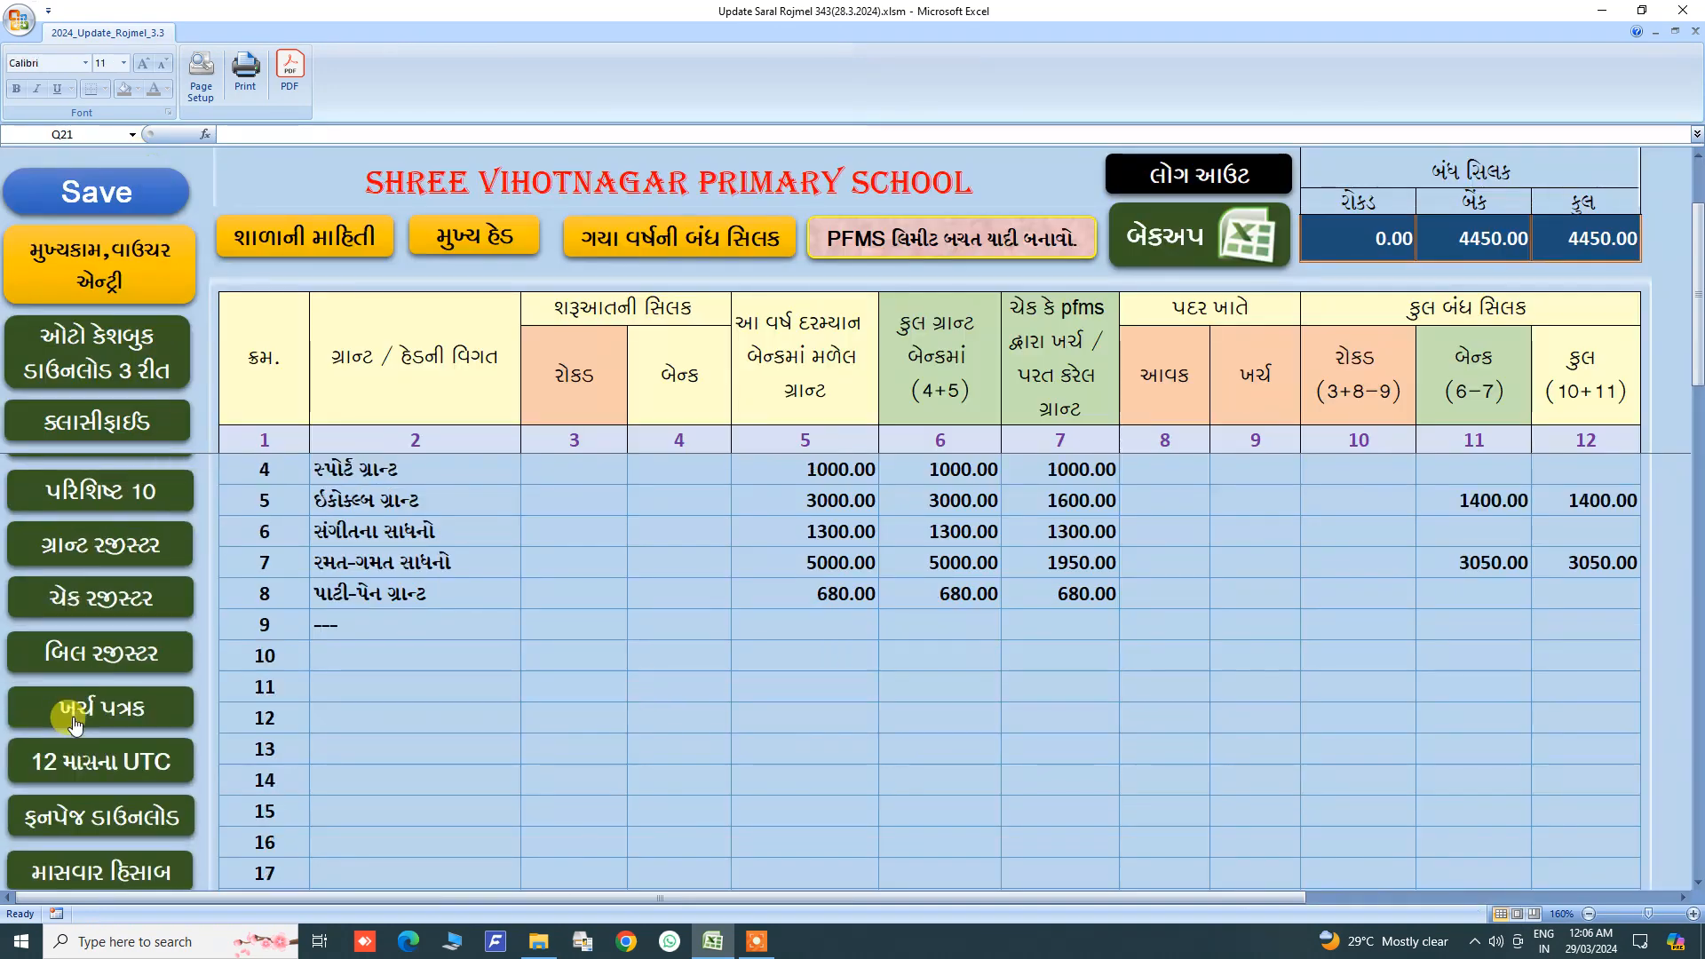
{"action": "left_click", "coordinate": [87, 640]}
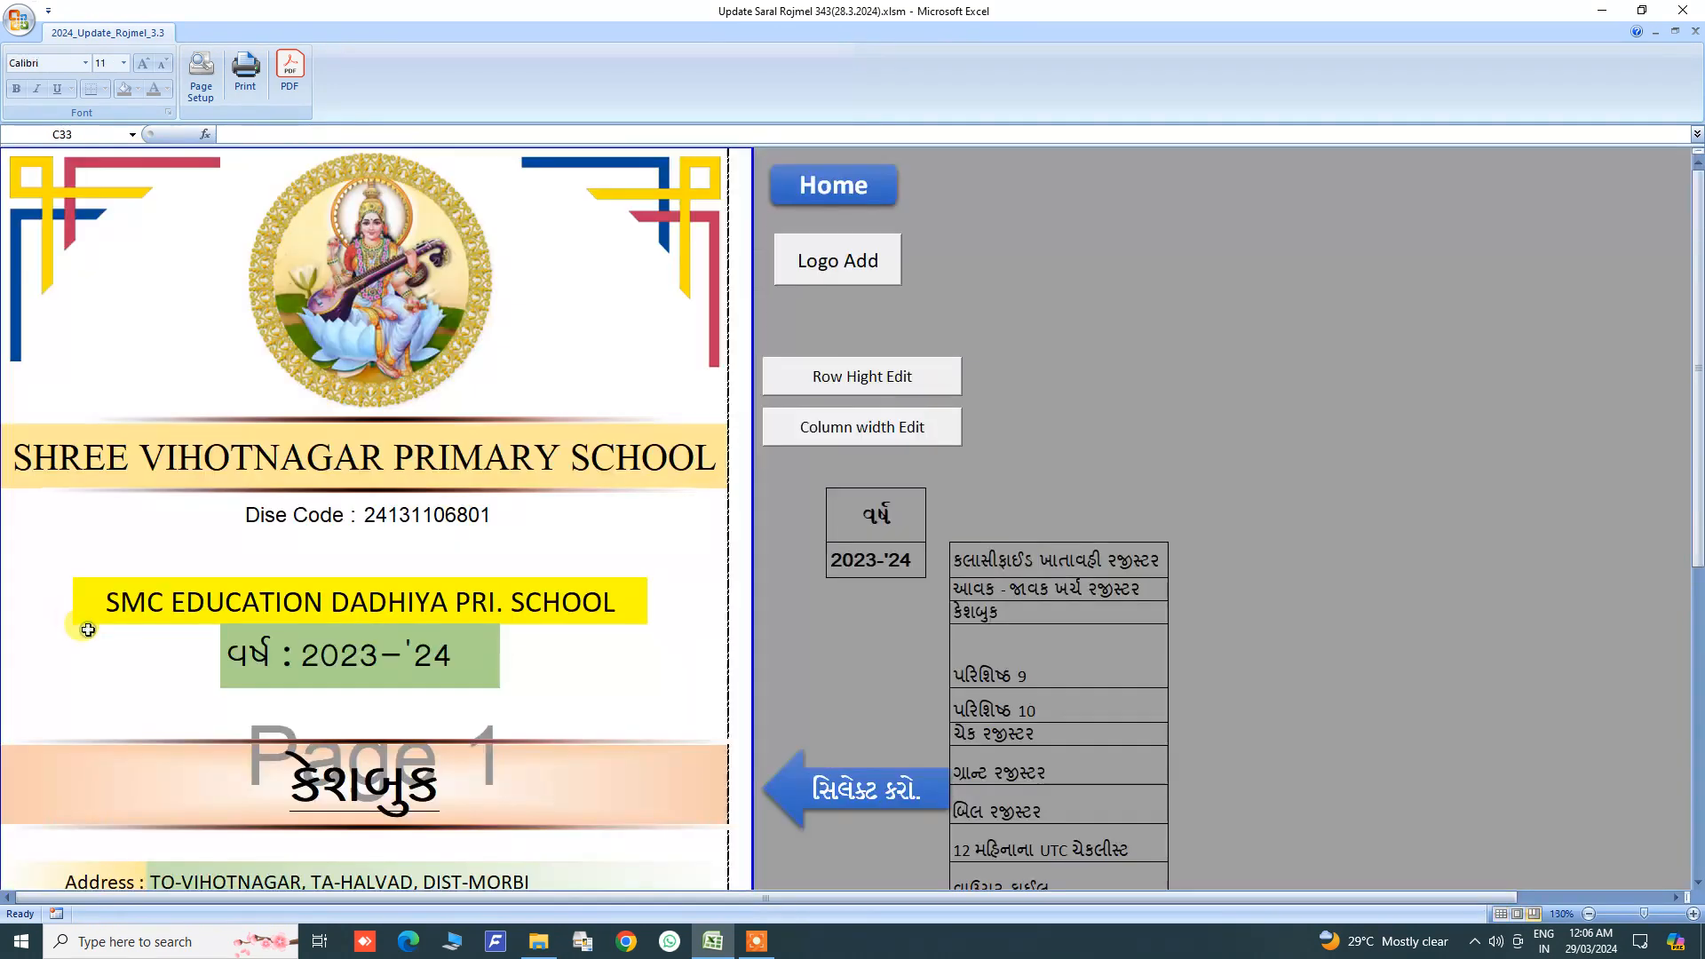
Step: Set the register title on the cover page to પરિશિષ્ટ 10
{"action": "scroll", "coordinate": [415, 594], "scroll_direction": "down", "scroll_amount": 5}
{"action": "left_click", "coordinate": [415, 595]}
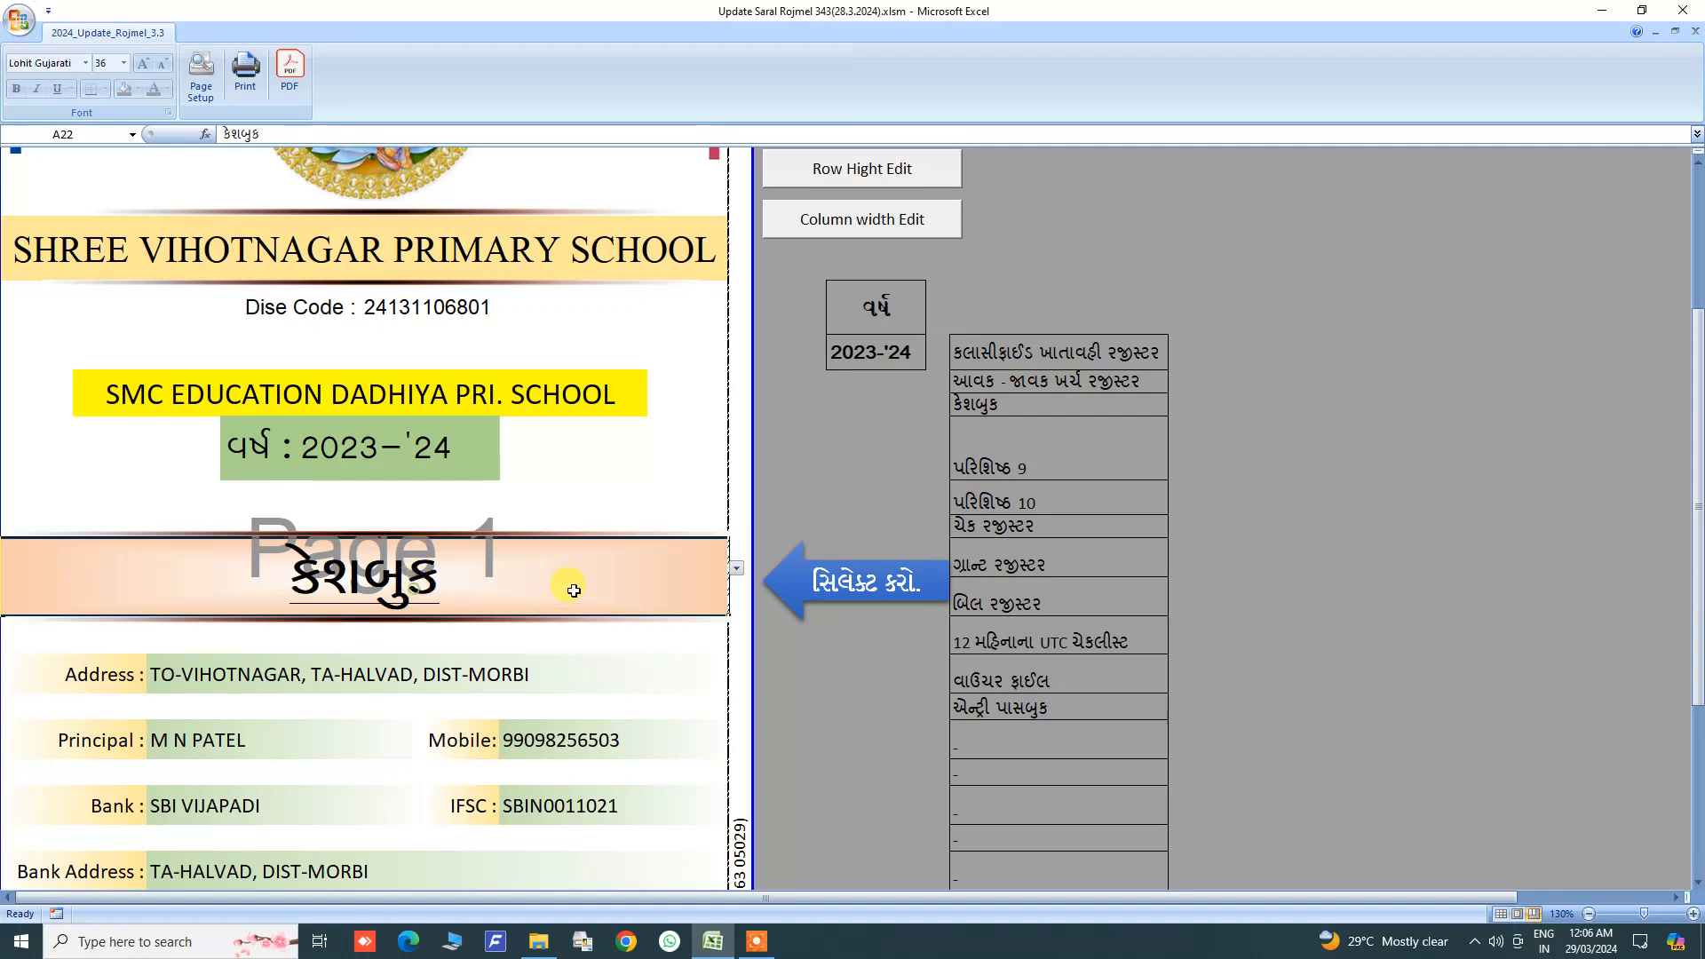
{"action": "left_click", "coordinate": [736, 567]}
{"action": "left_click", "coordinate": [44, 614]}
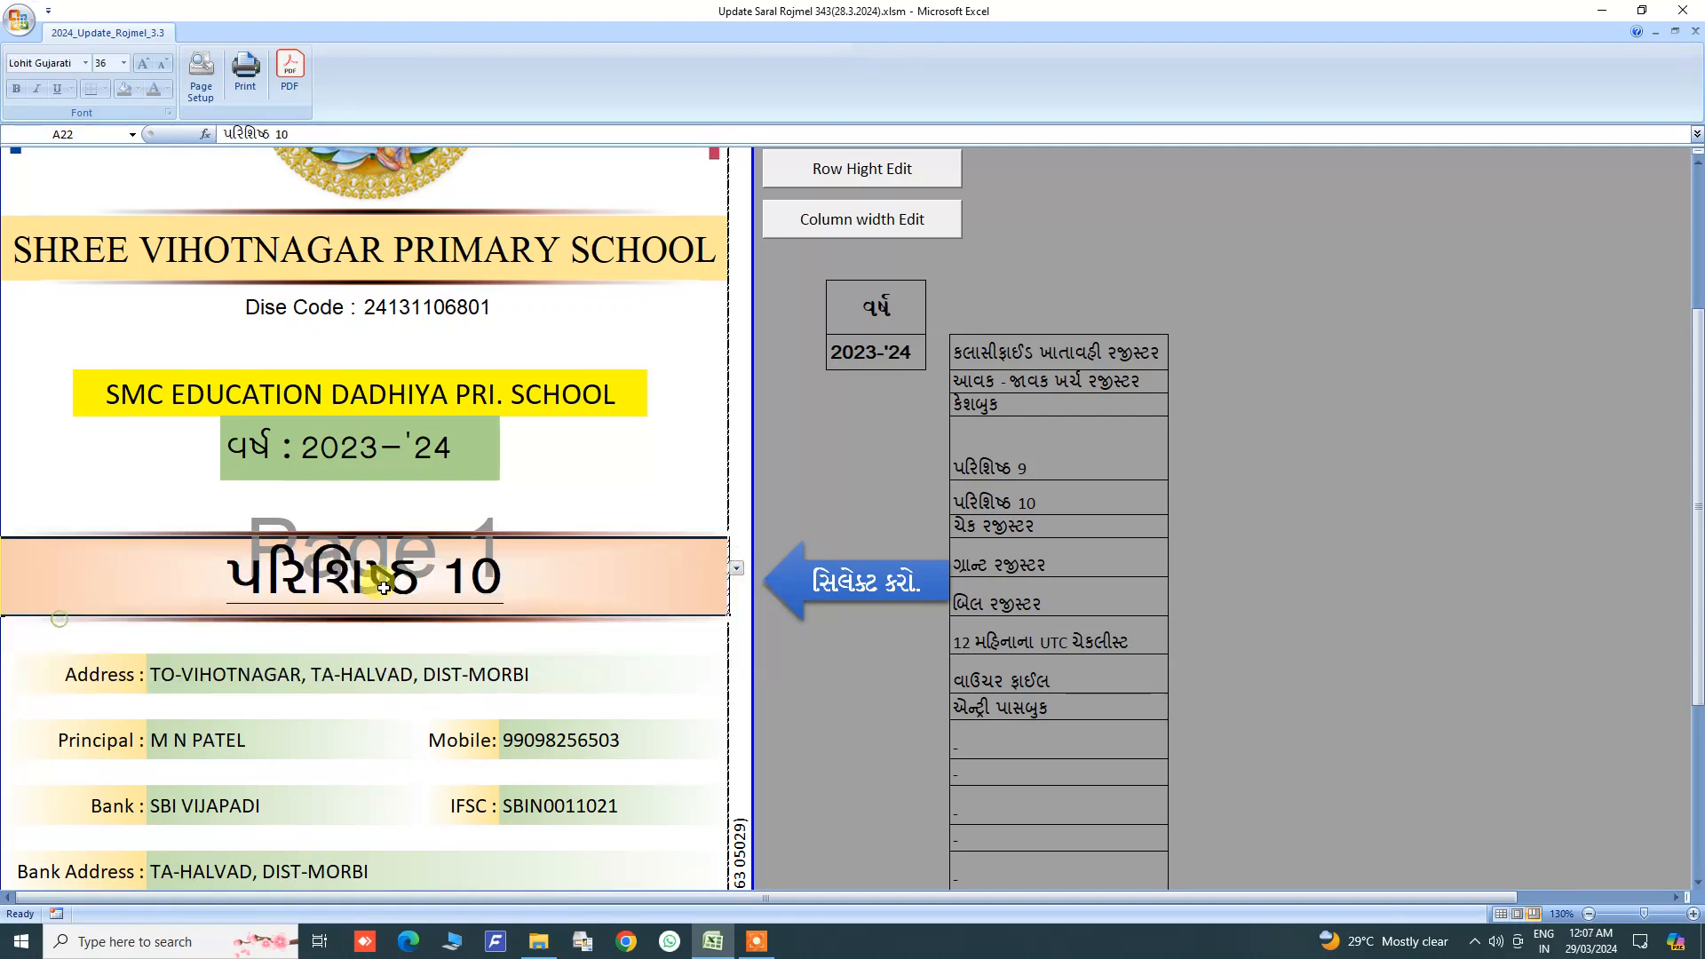
Step: Set the cover page's register title to કેશબુક
{"action": "left_click", "coordinate": [736, 568]}
{"action": "left_click_drag", "start_coordinate": [776, 632], "coordinate": [776, 605]}
{"action": "left_click", "coordinate": [238, 614]}
{"action": "scroll", "coordinate": [266, 355], "scroll_direction": "up", "scroll_amount": 3}
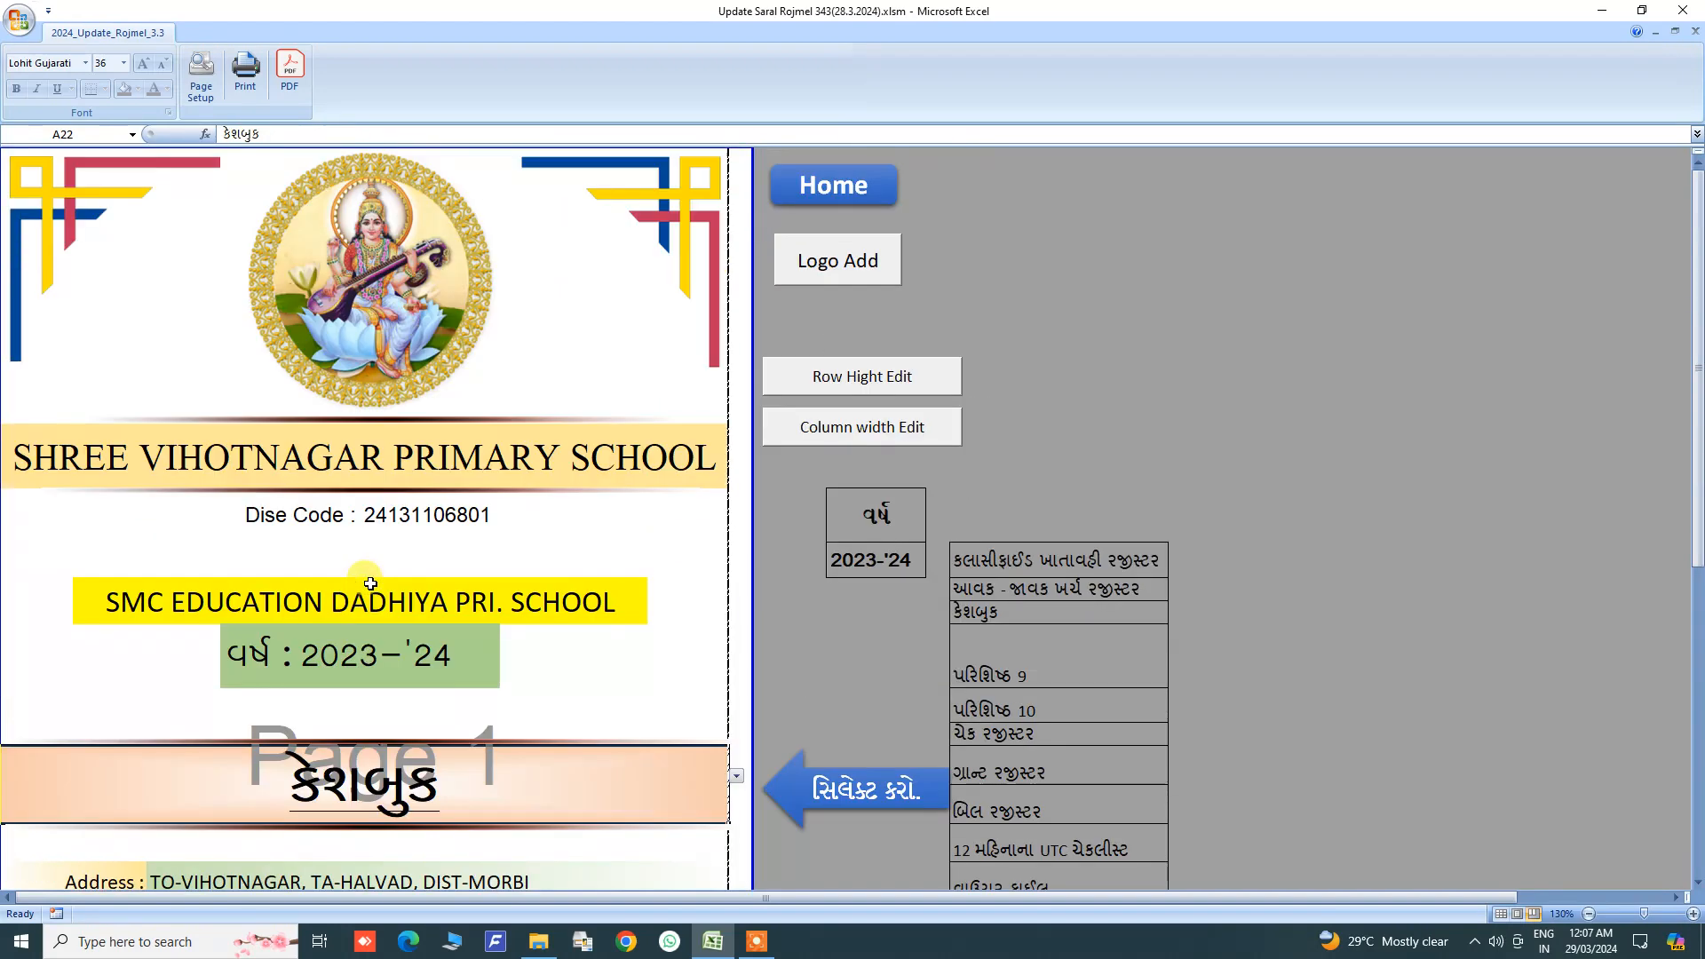
Step: Export the cover page as a PDF named 0 in the cashbook folder inside Rojmel on drive D
{"action": "left_click", "coordinate": [291, 71]}
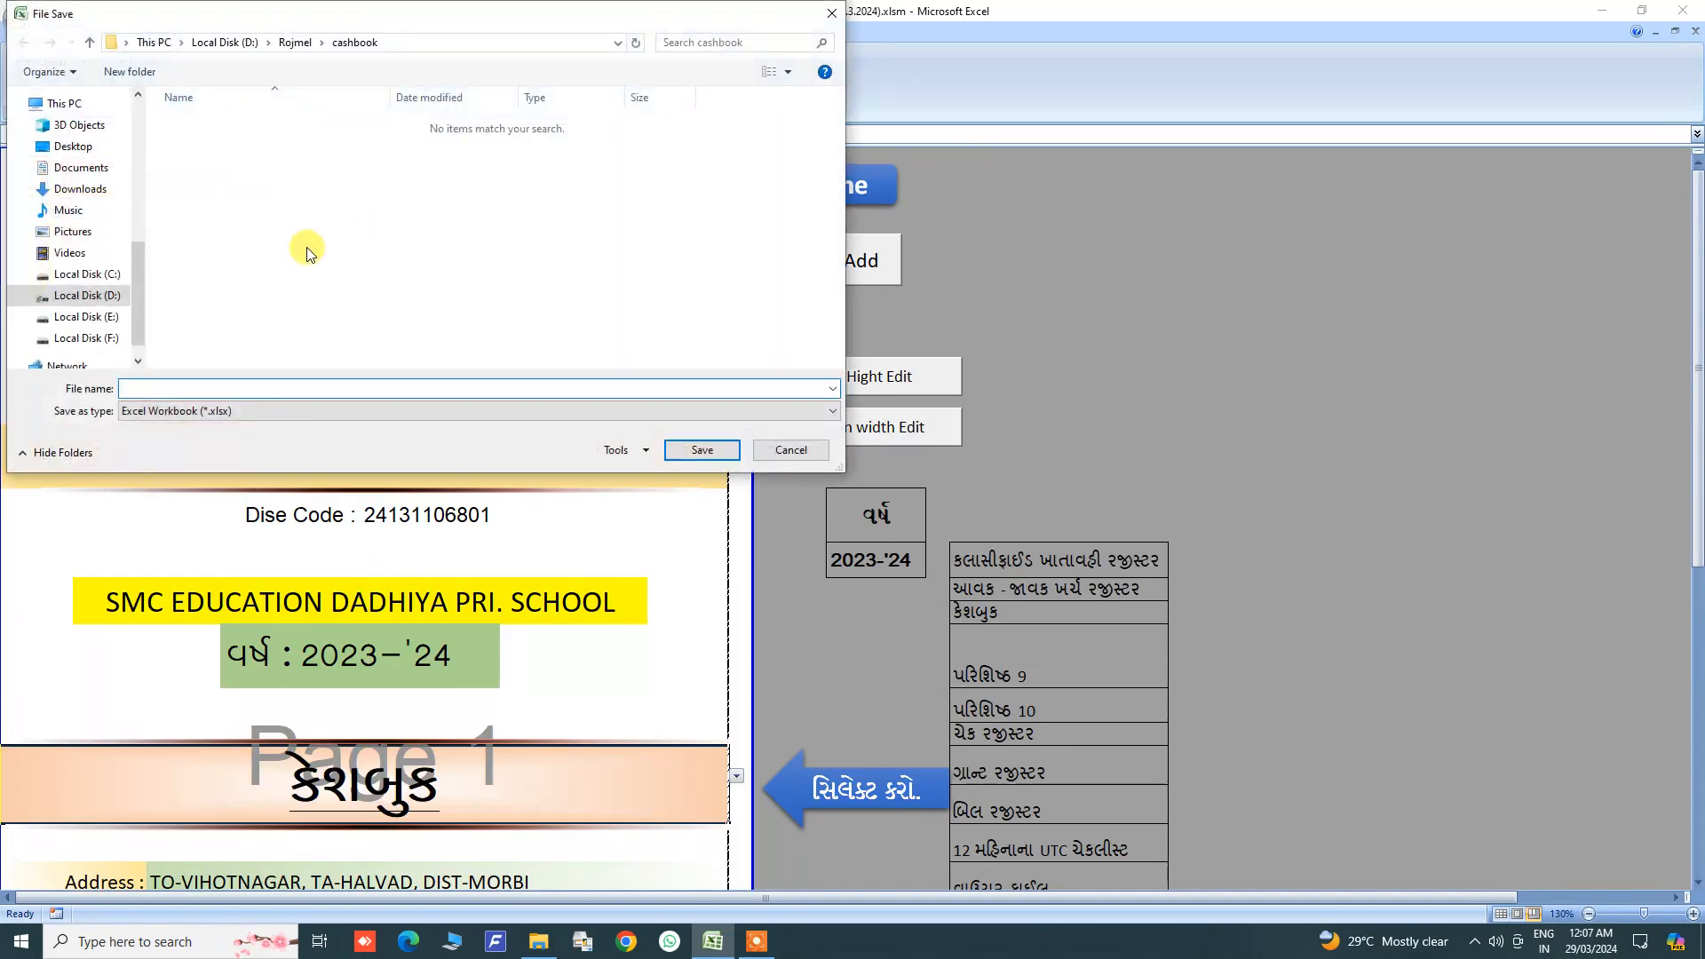
{"action": "left_click", "coordinate": [294, 43]}
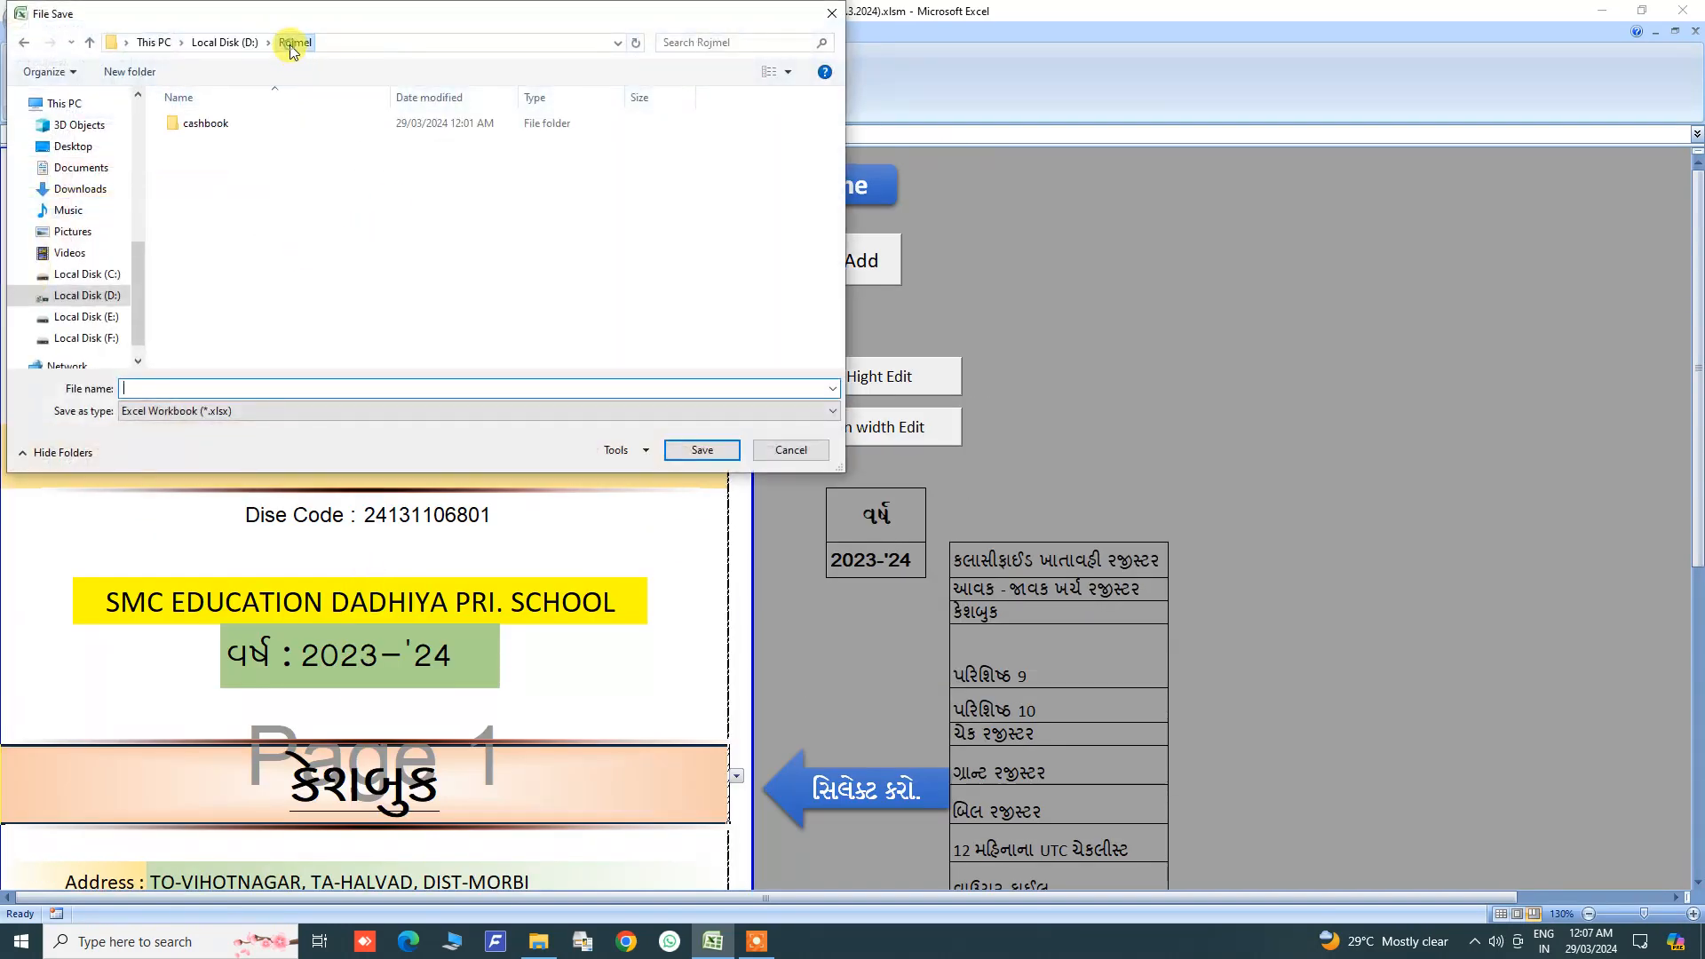
{"action": "double_click", "coordinate": [205, 124]}
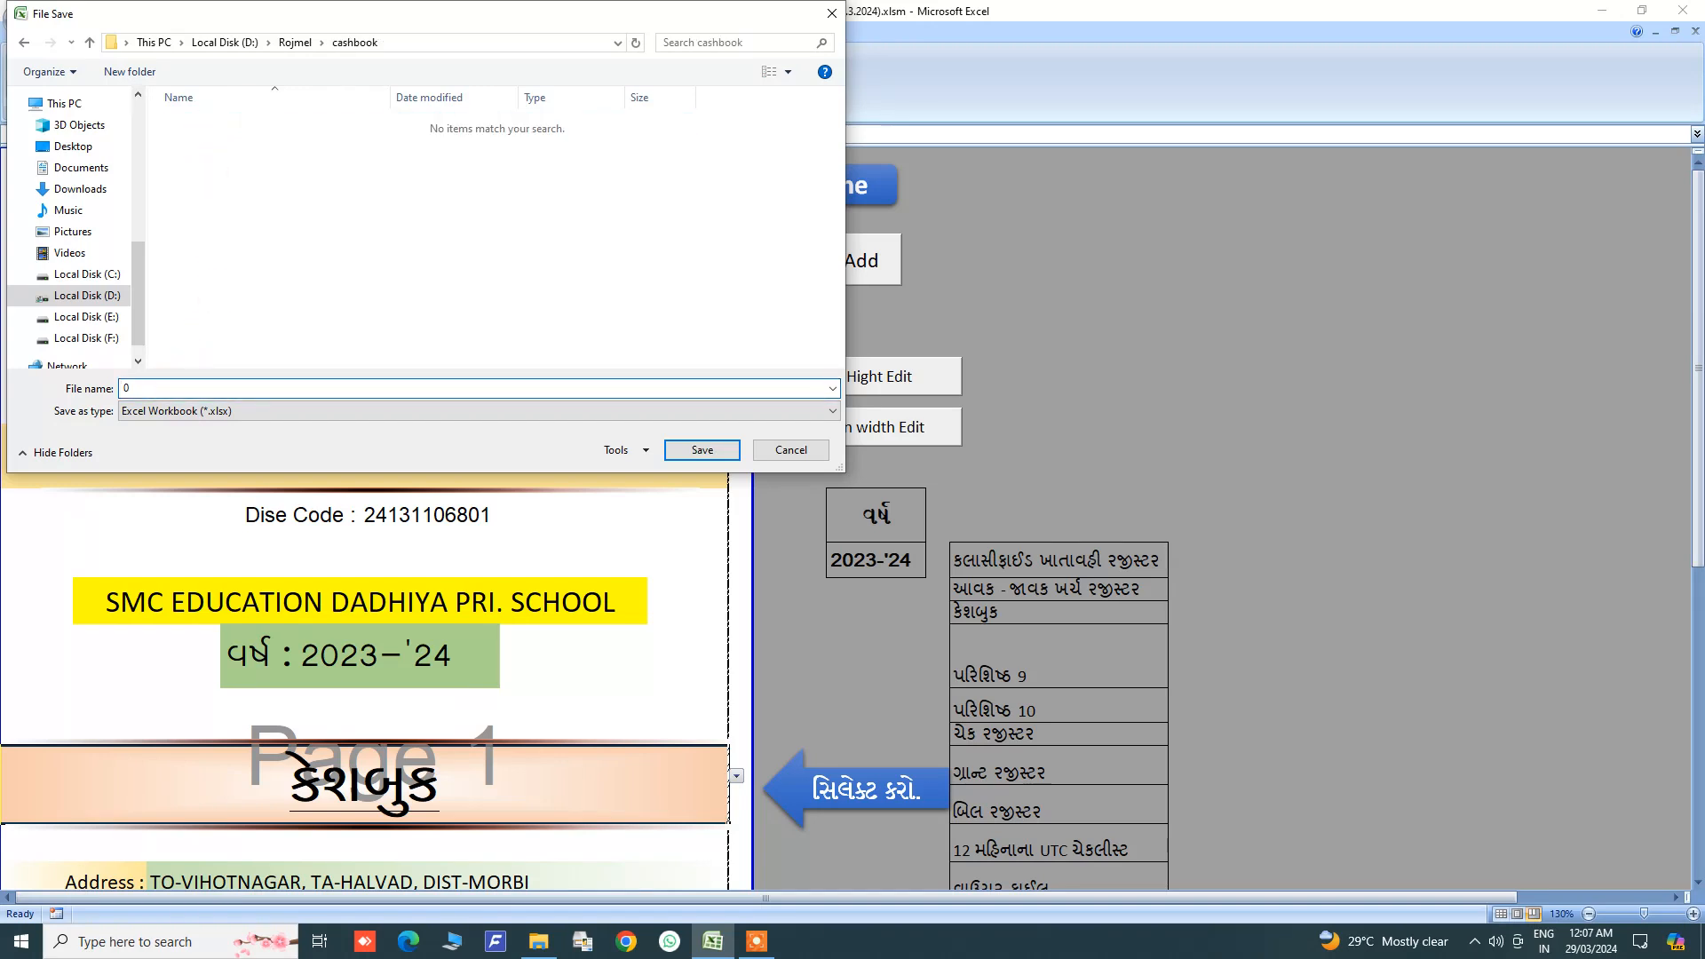
{"action": "left_click", "coordinate": [701, 449]}
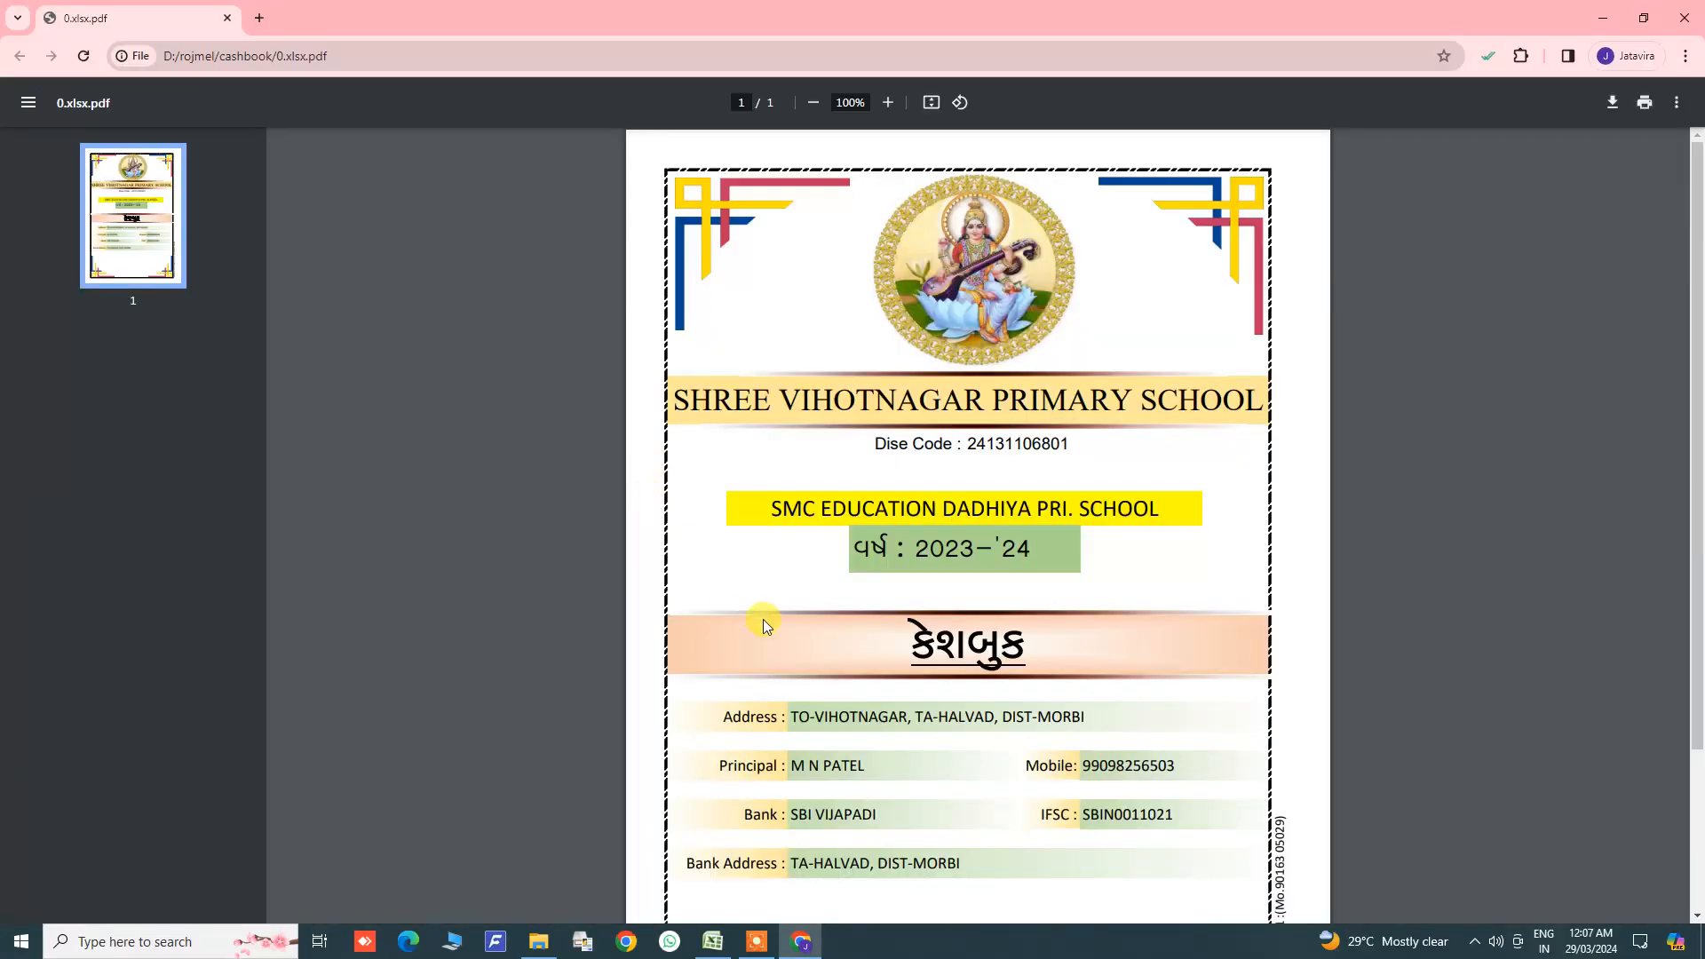
Step: Look over the exported cover page PDF and close it
{"action": "scroll", "coordinate": [766, 625], "scroll_direction": "down", "scroll_amount": 2}
{"action": "scroll", "coordinate": [766, 626], "scroll_direction": "up", "scroll_amount": 2}
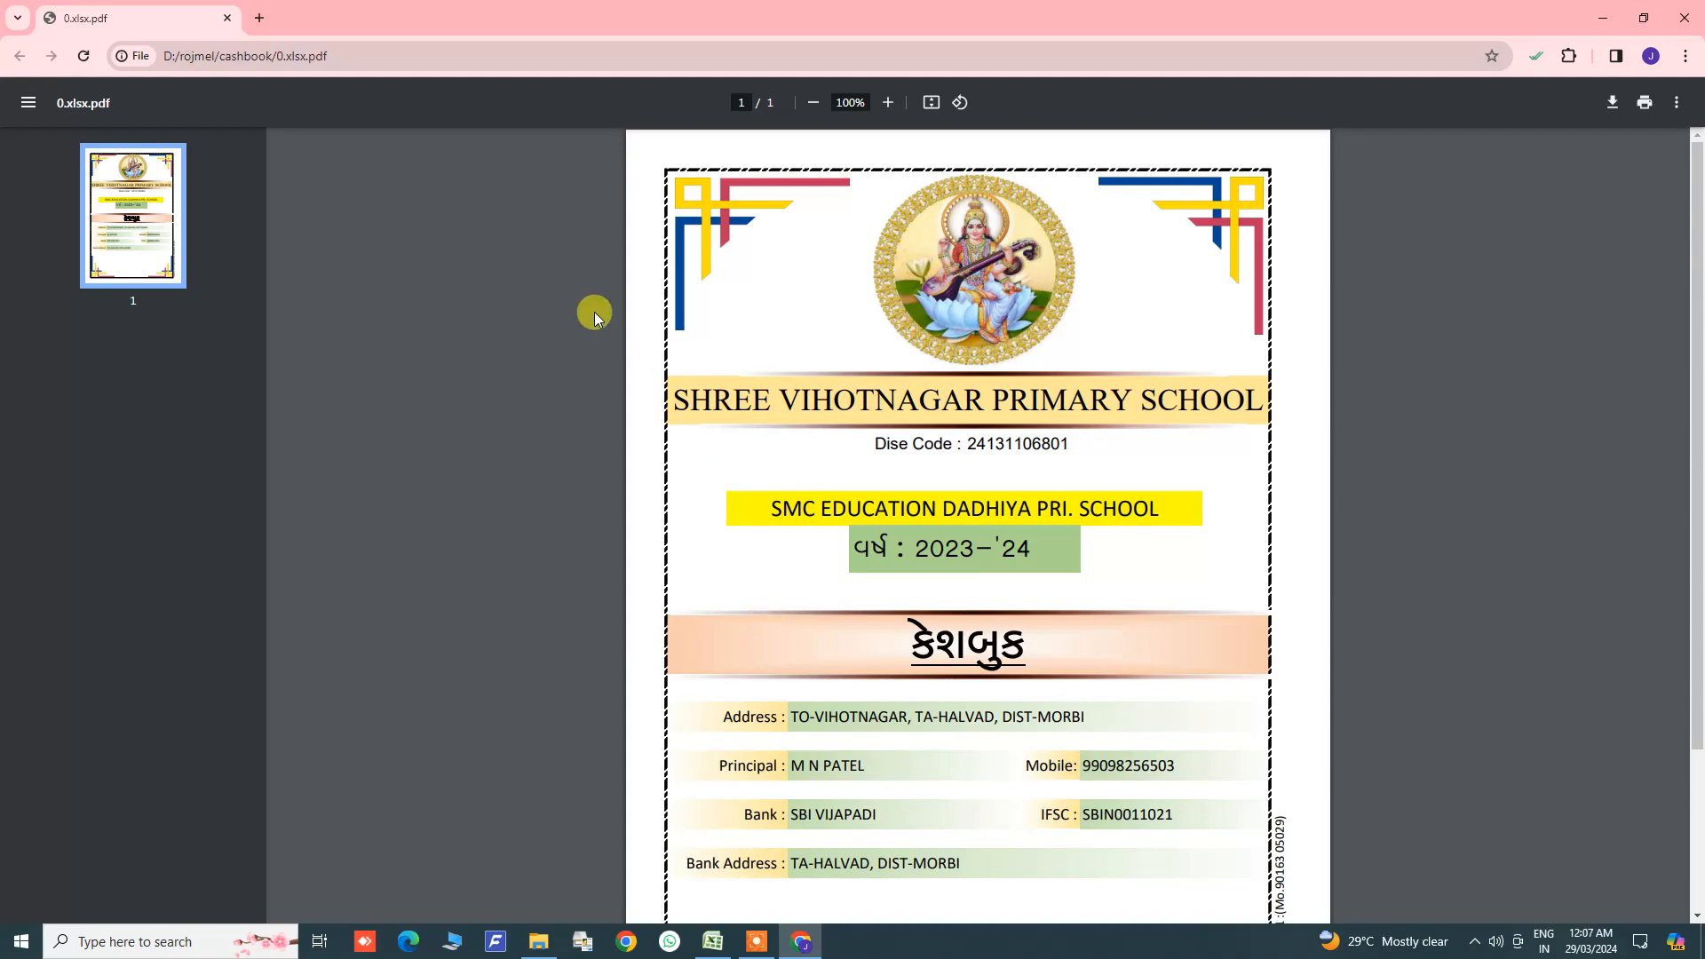
{"action": "left_click", "coordinate": [1691, 18]}
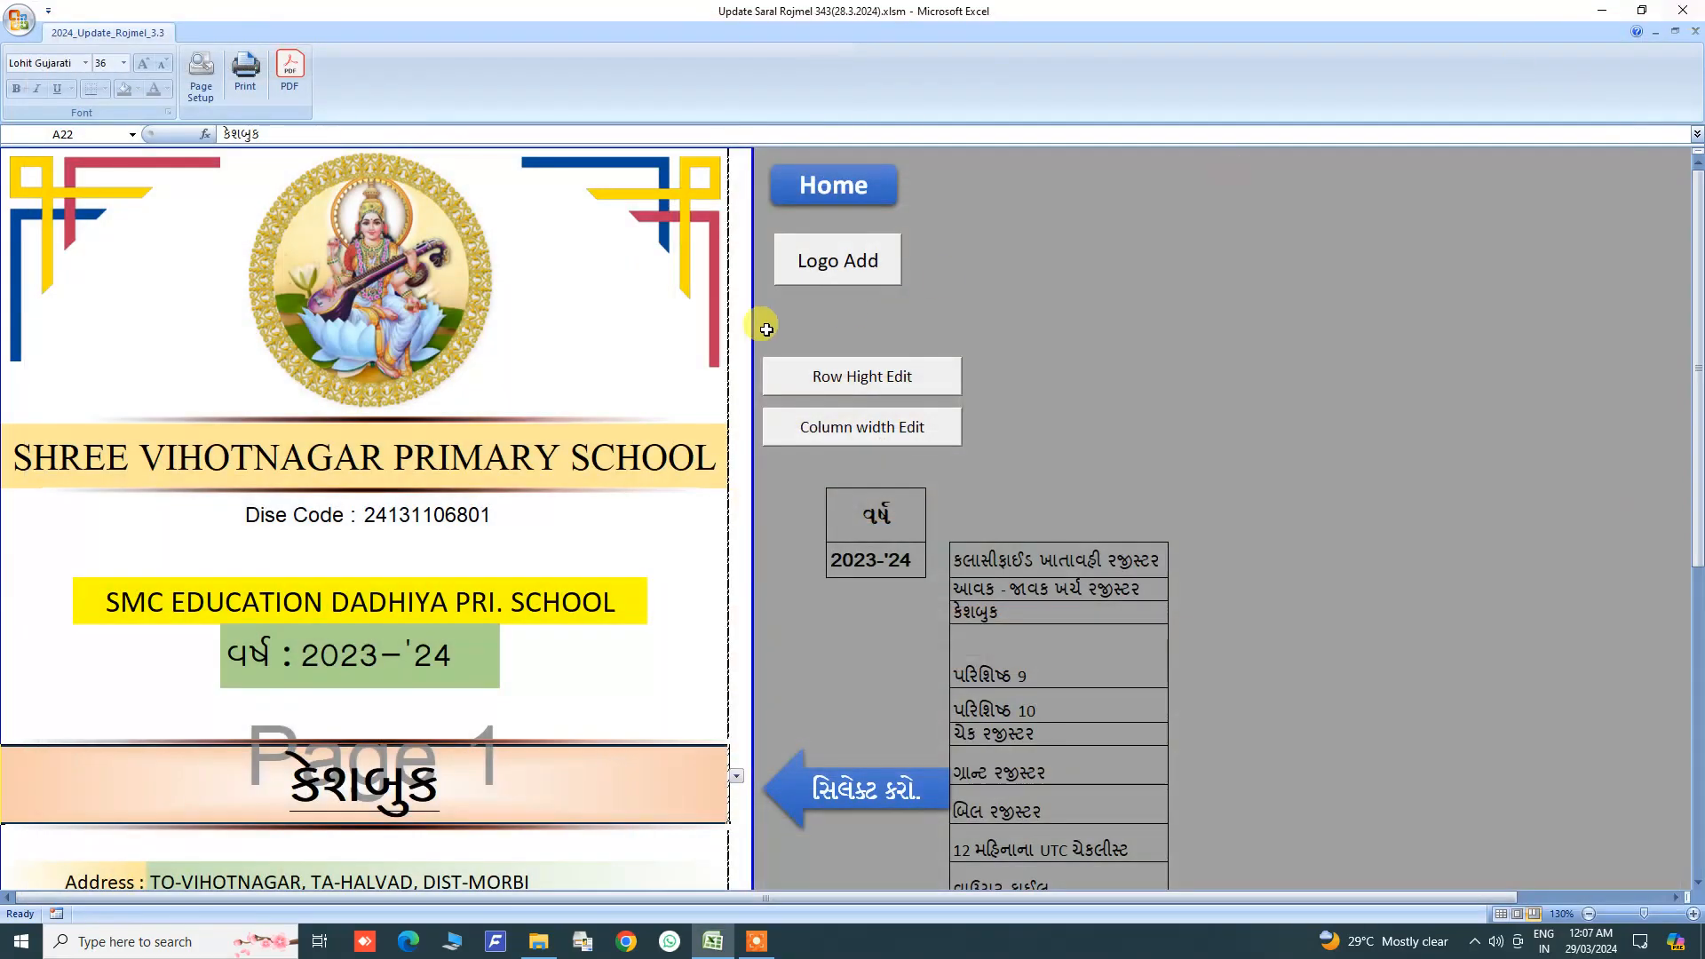
Step: Go back to the home sheet and open the cashbook in the 2024 method 1.1 view
{"action": "left_click", "coordinate": [826, 189]}
{"action": "left_click", "coordinate": [94, 349]}
{"action": "left_click", "coordinate": [579, 522]}
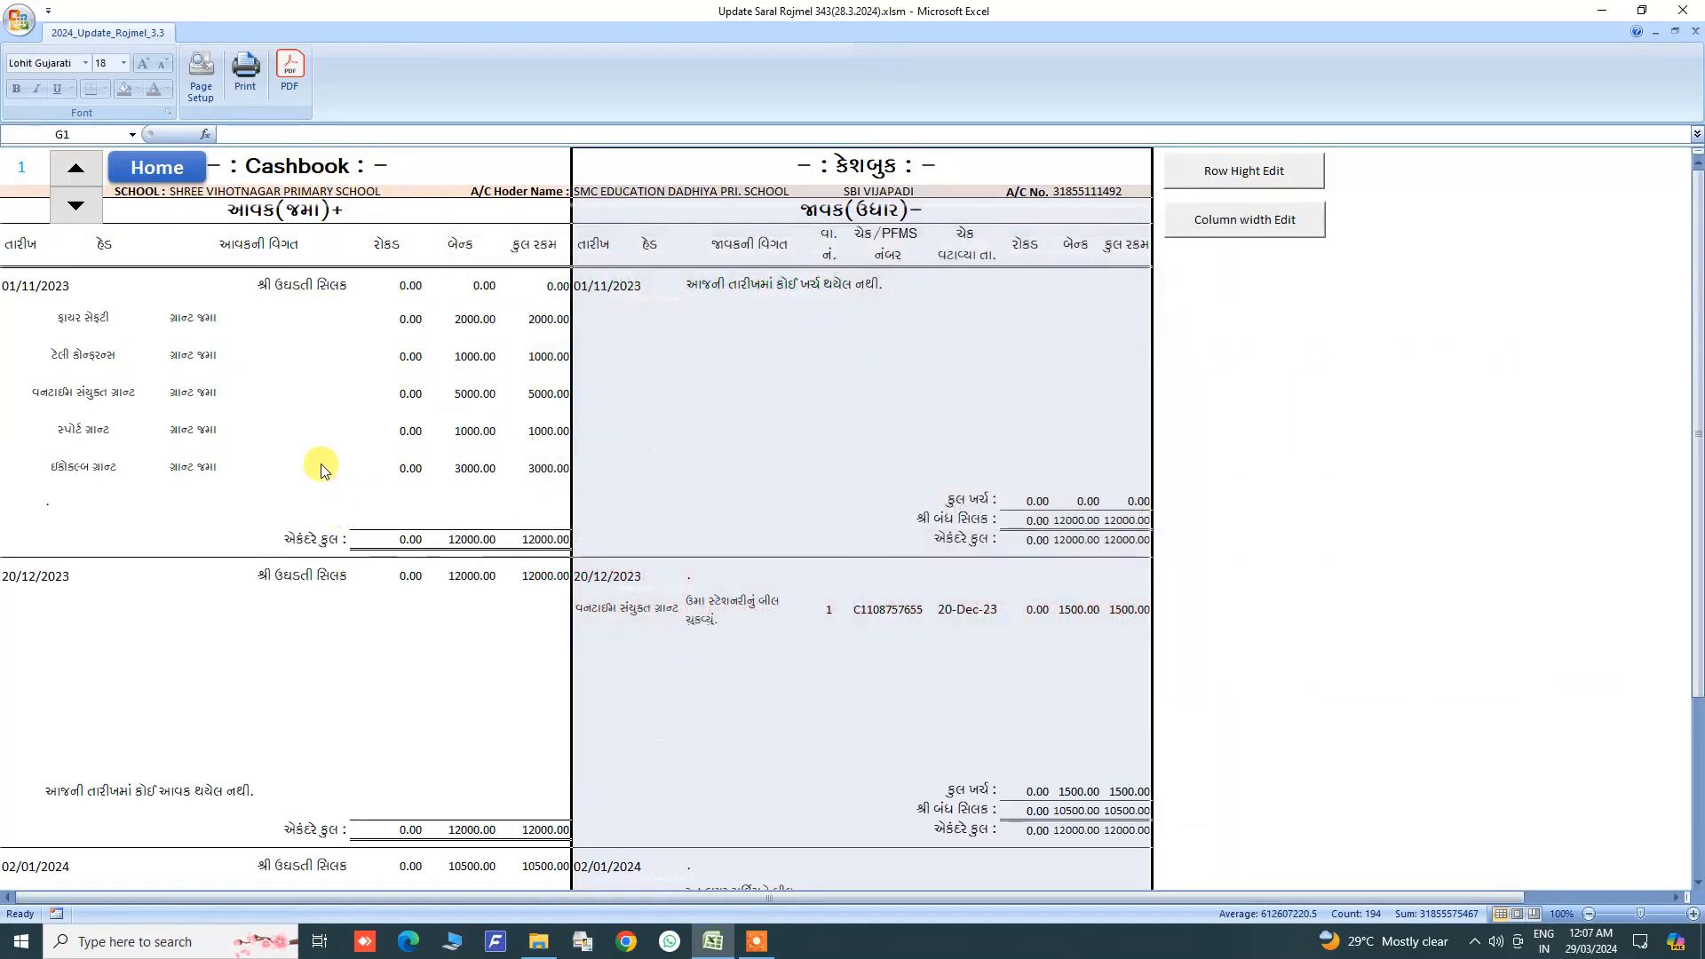
Step: Advance the cashbook from page 1 through pages 2 and 3, reviewing the dated entries on each
{"action": "left_click", "coordinate": [22, 168]}
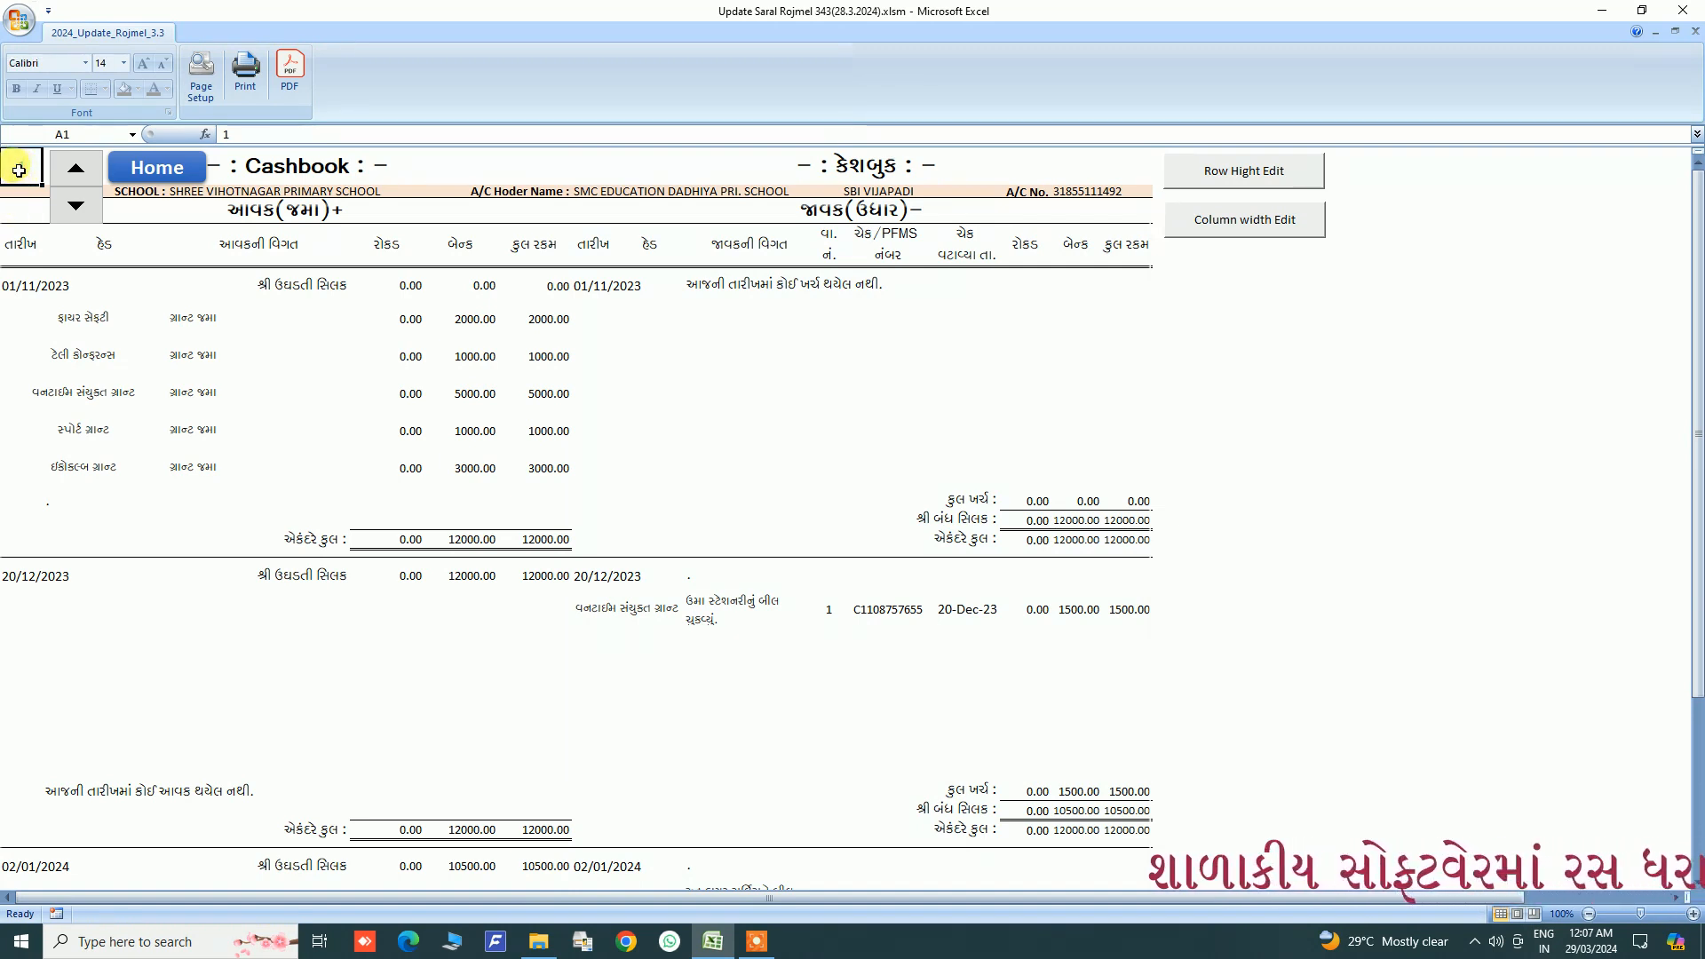
{"action": "left_click", "coordinate": [74, 176]}
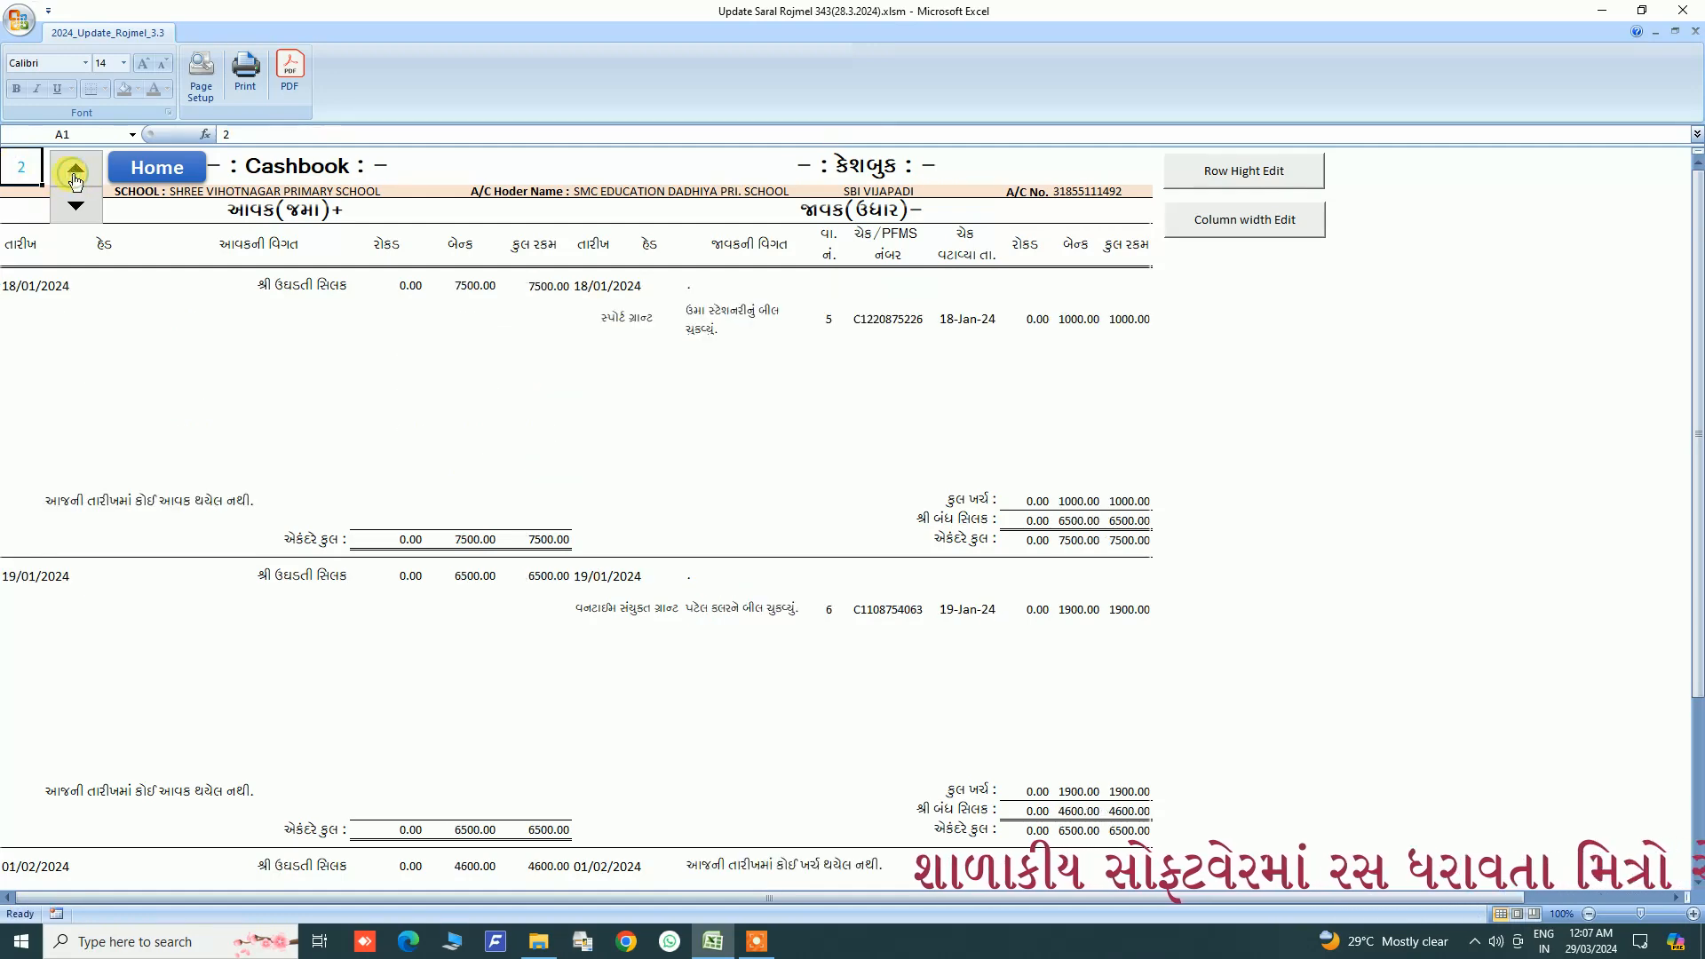
{"action": "scroll", "coordinate": [486, 431], "scroll_direction": "down", "scroll_amount": 2}
{"action": "scroll", "coordinate": [502, 498], "scroll_direction": "up", "scroll_amount": 1}
{"action": "scroll", "coordinate": [503, 498], "scroll_direction": "down", "scroll_amount": 1}
{"action": "scroll", "coordinate": [502, 502], "scroll_direction": "up", "scroll_amount": 3}
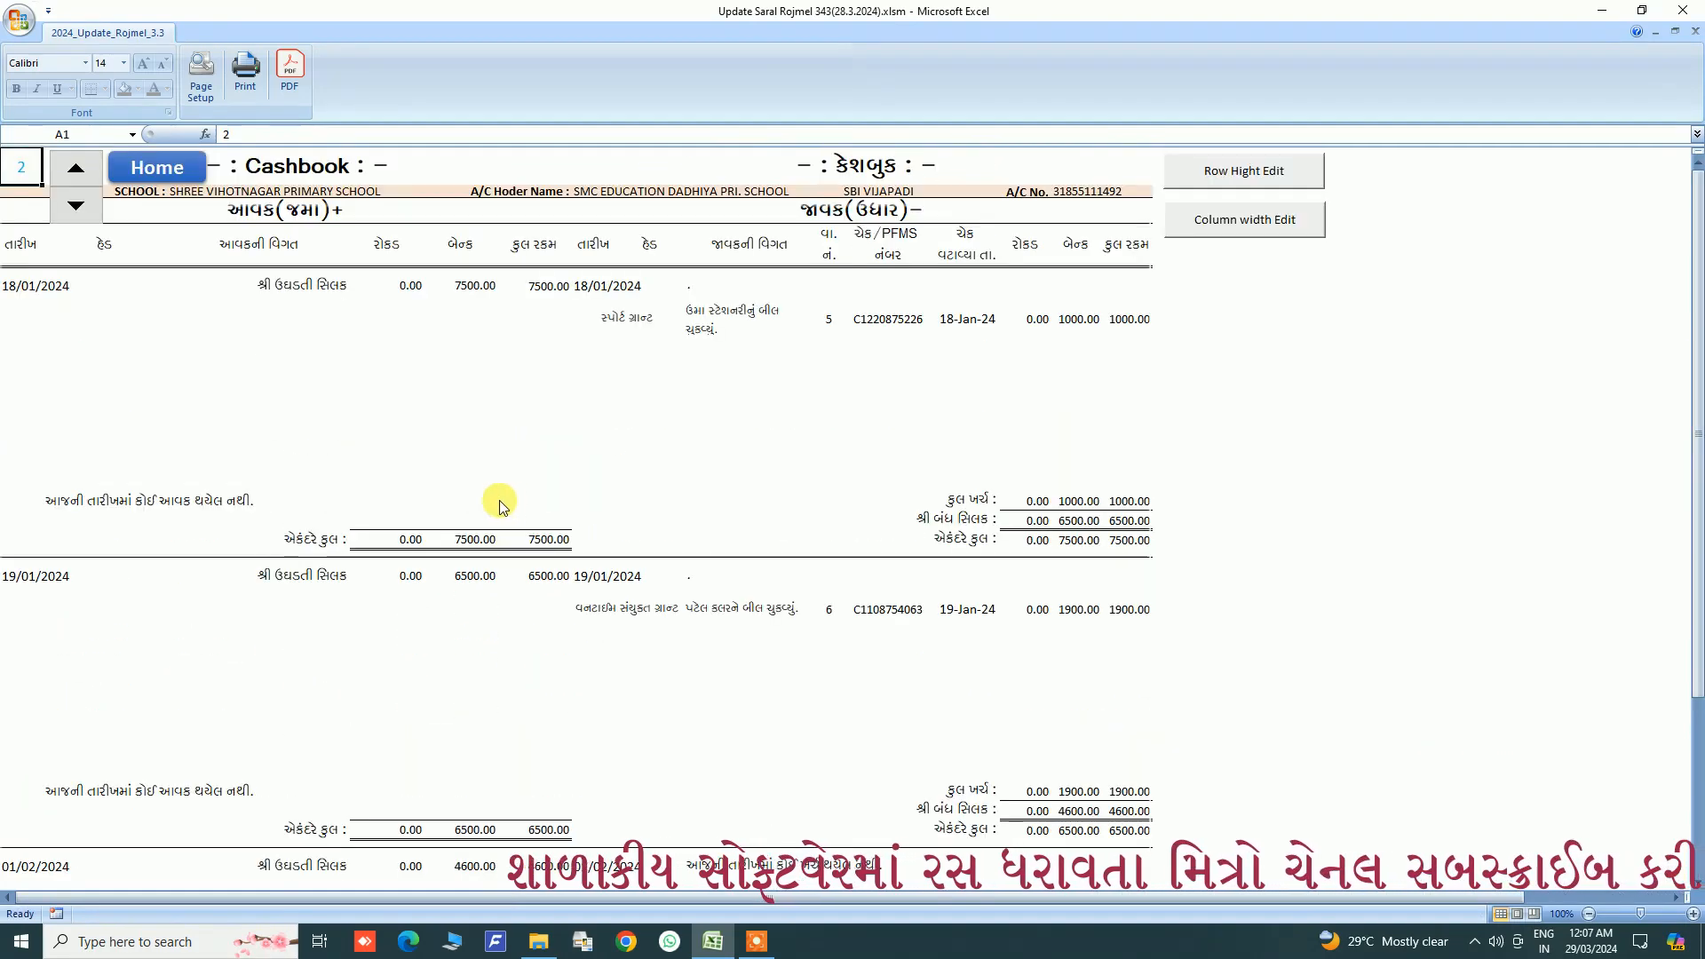
{"action": "left_click", "coordinate": [70, 180]}
{"action": "scroll", "coordinate": [178, 411], "scroll_direction": "down", "scroll_amount": 3}
{"action": "scroll", "coordinate": [198, 429], "scroll_direction": "up", "scroll_amount": 3}
Step: Check cashbook page 4 for entries and return to page 3 to find the last page in use
{"action": "left_click", "coordinate": [77, 178]}
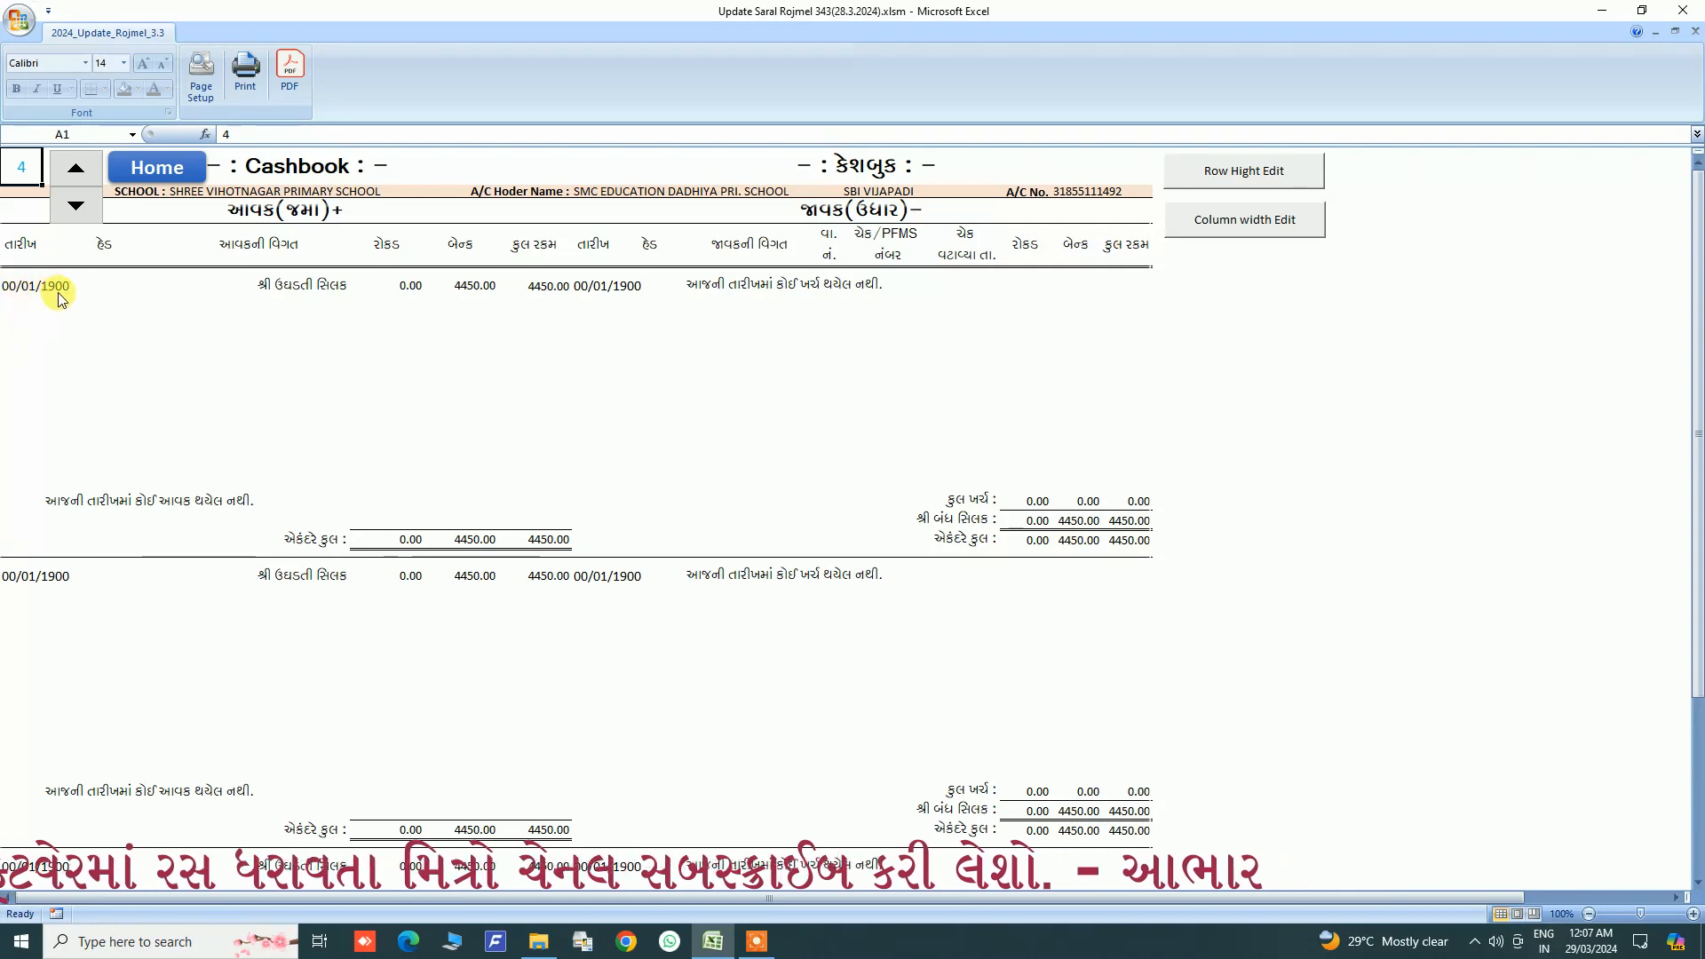
{"action": "scroll", "coordinate": [171, 571], "scroll_direction": "down", "scroll_amount": 3}
{"action": "scroll", "coordinate": [172, 571], "scroll_direction": "up", "scroll_amount": 3}
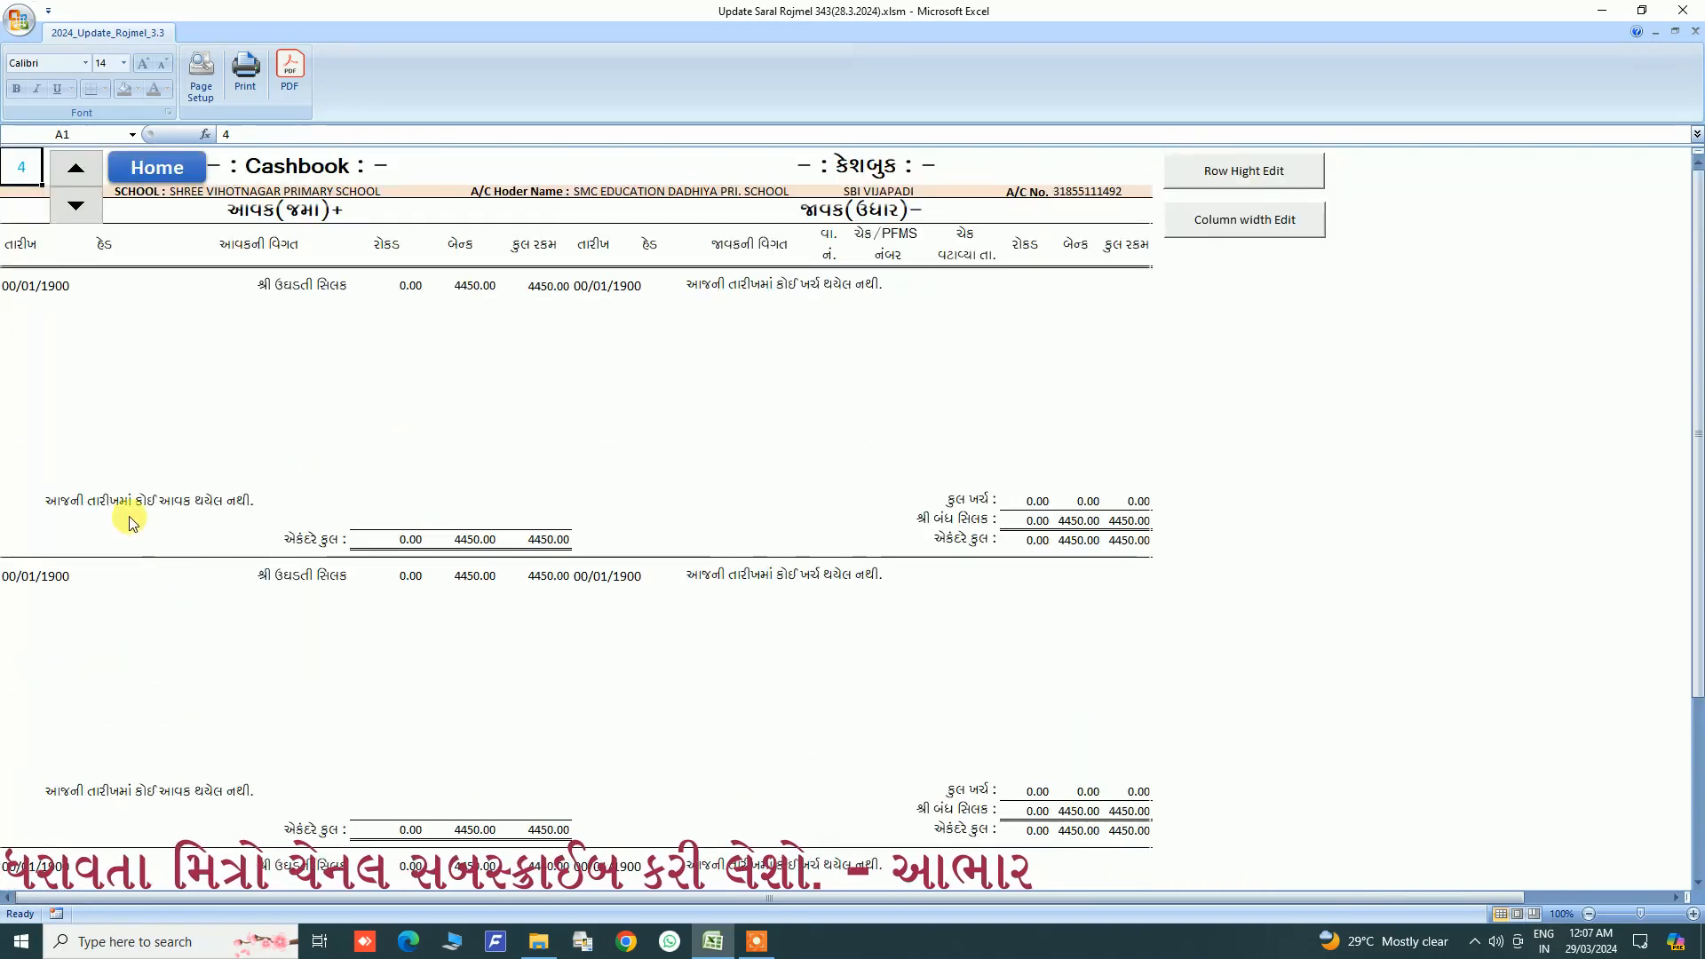
{"action": "left_click", "coordinate": [71, 208]}
{"action": "scroll", "coordinate": [125, 616], "scroll_direction": "down", "scroll_amount": 3}
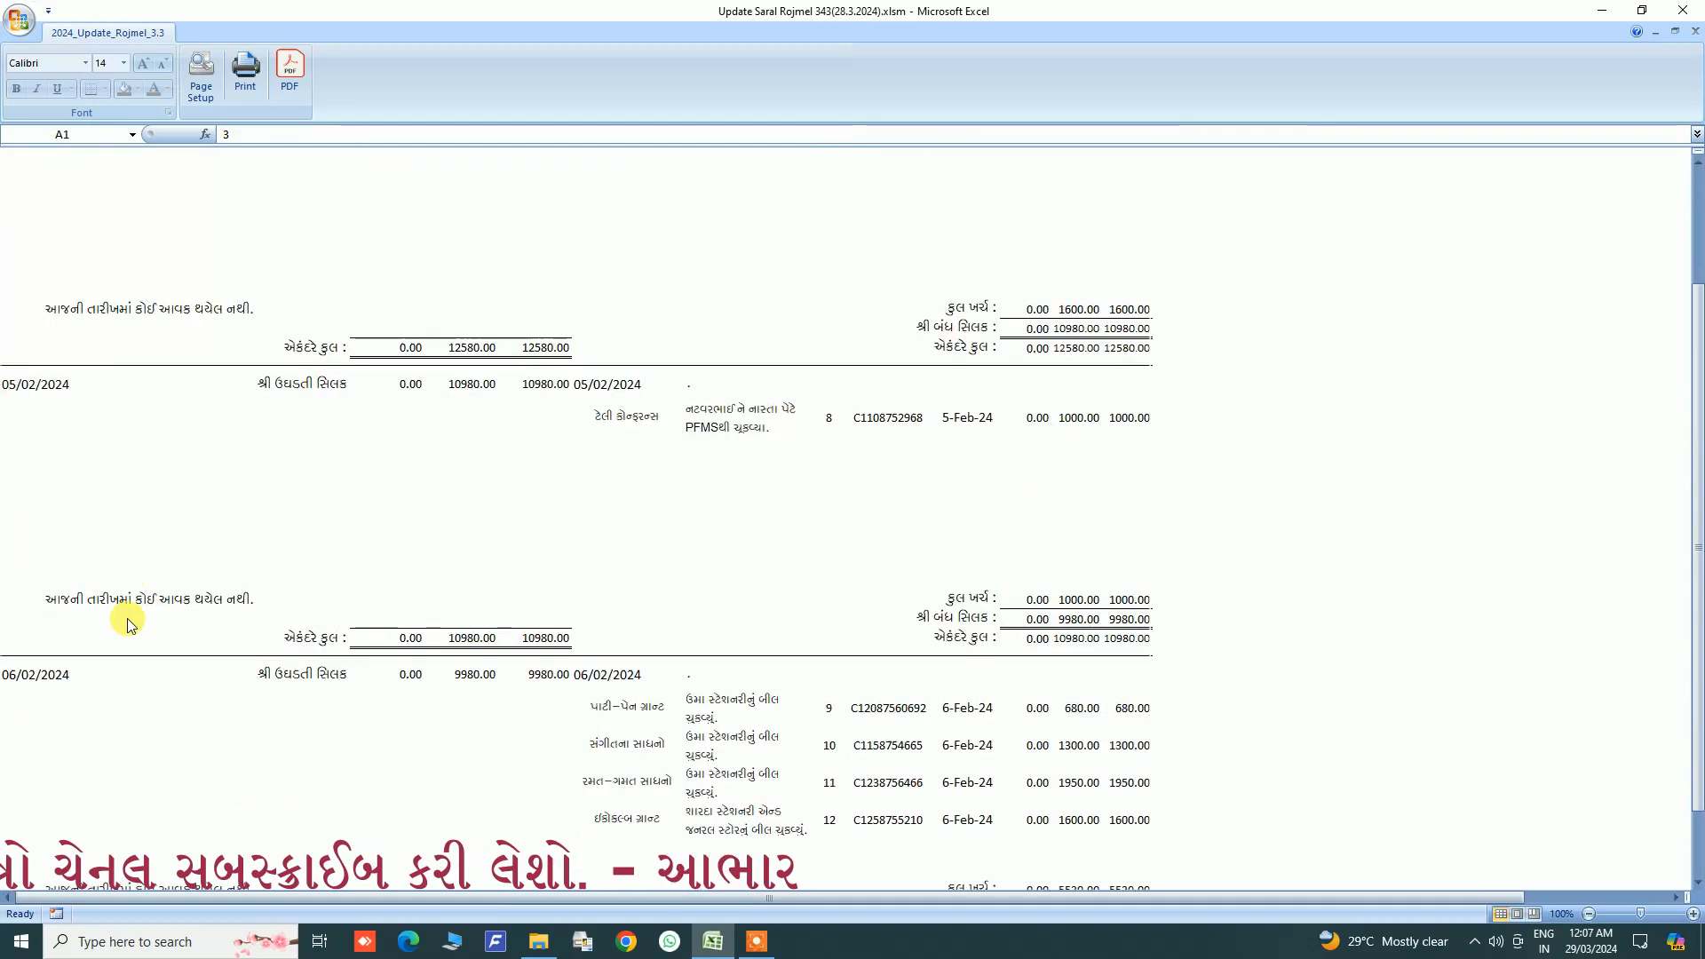
{"action": "scroll", "coordinate": [113, 668], "scroll_direction": "up", "scroll_amount": 3}
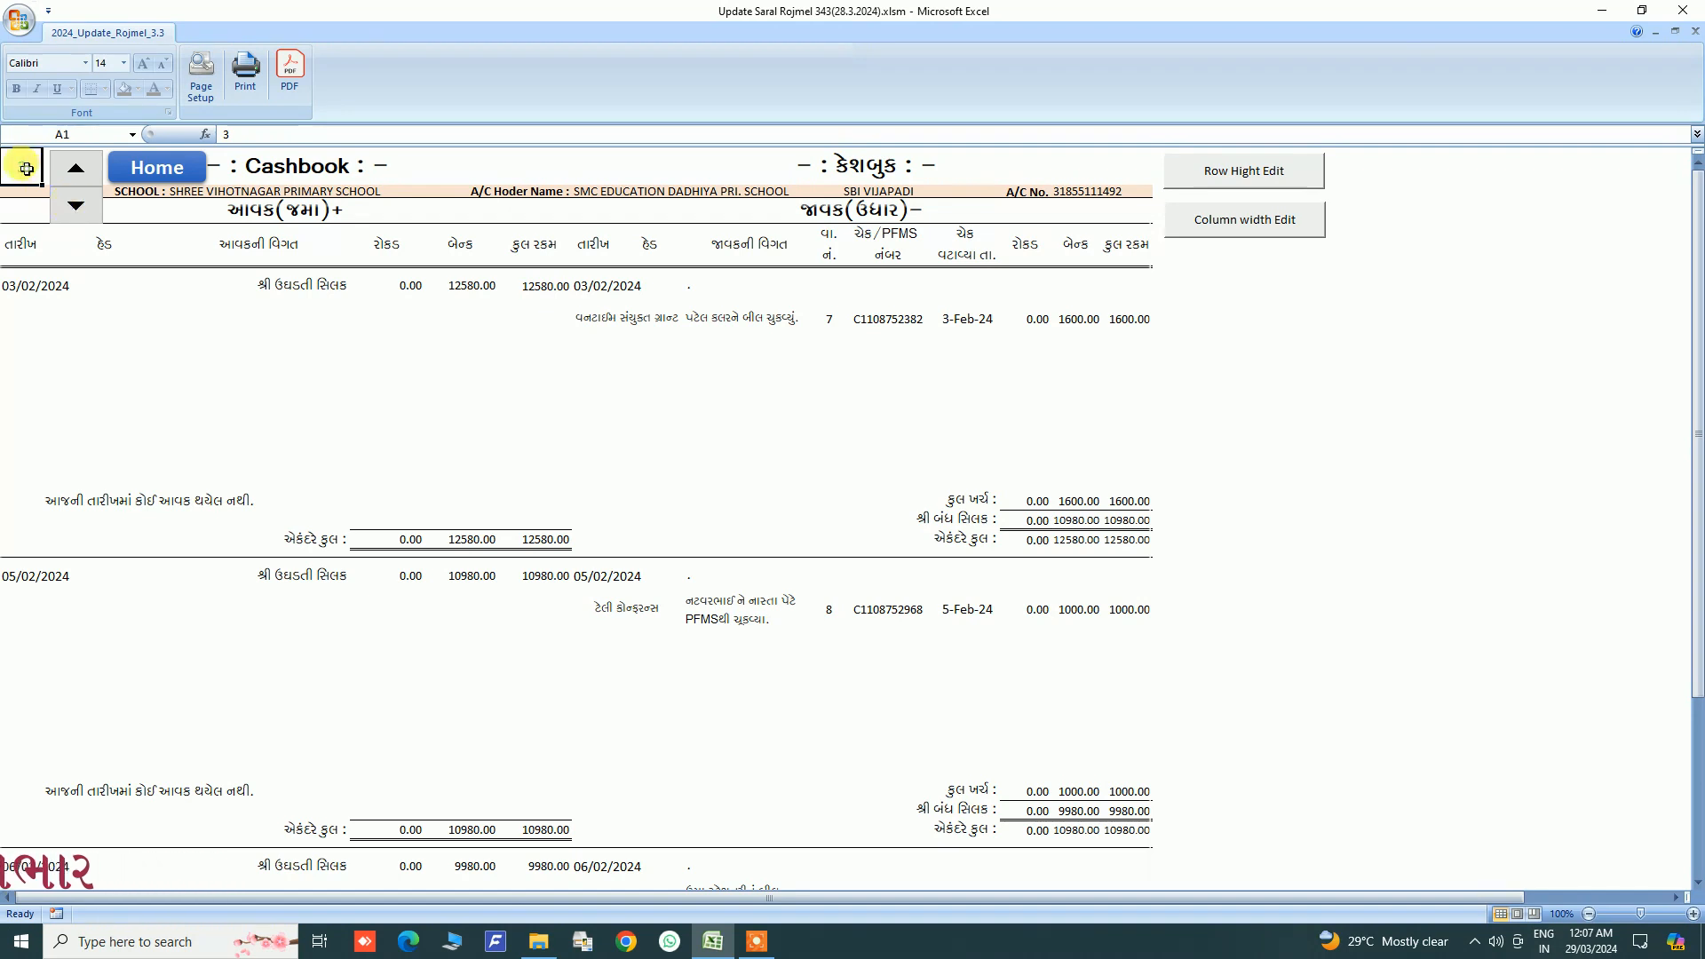
Step: Return the cashbook to page 1 and export it as a PDF named 1 in the cashbook folder
{"action": "left_click", "coordinate": [70, 210]}
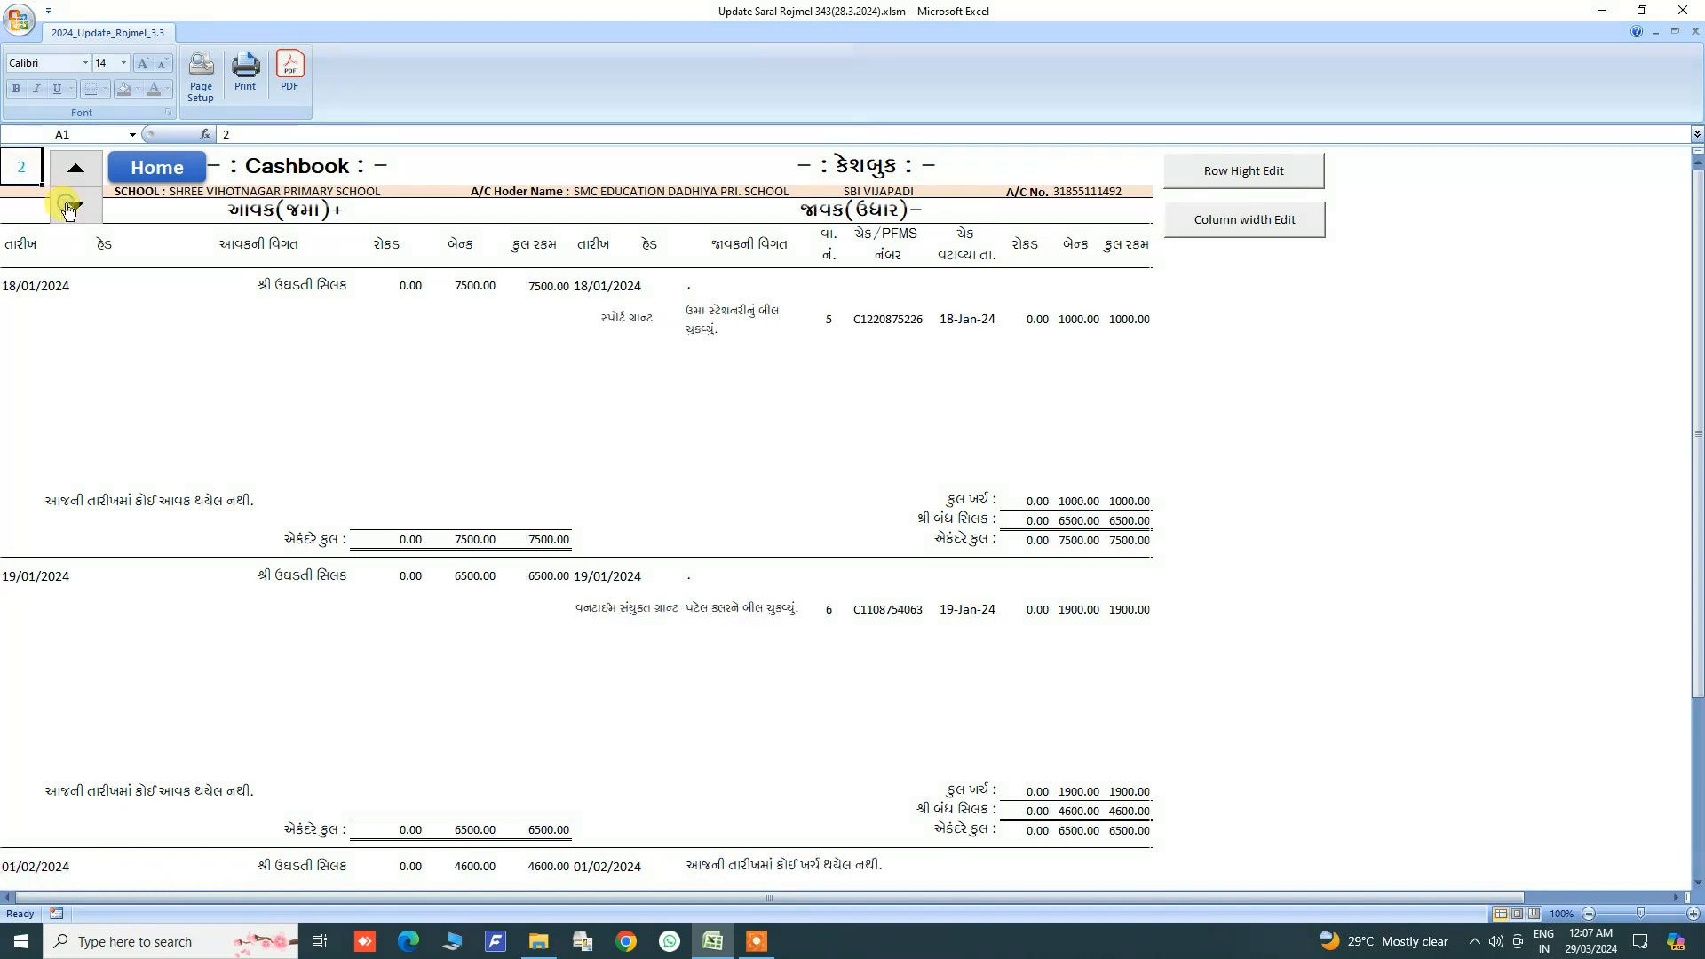
{"action": "left_click", "coordinate": [69, 207]}
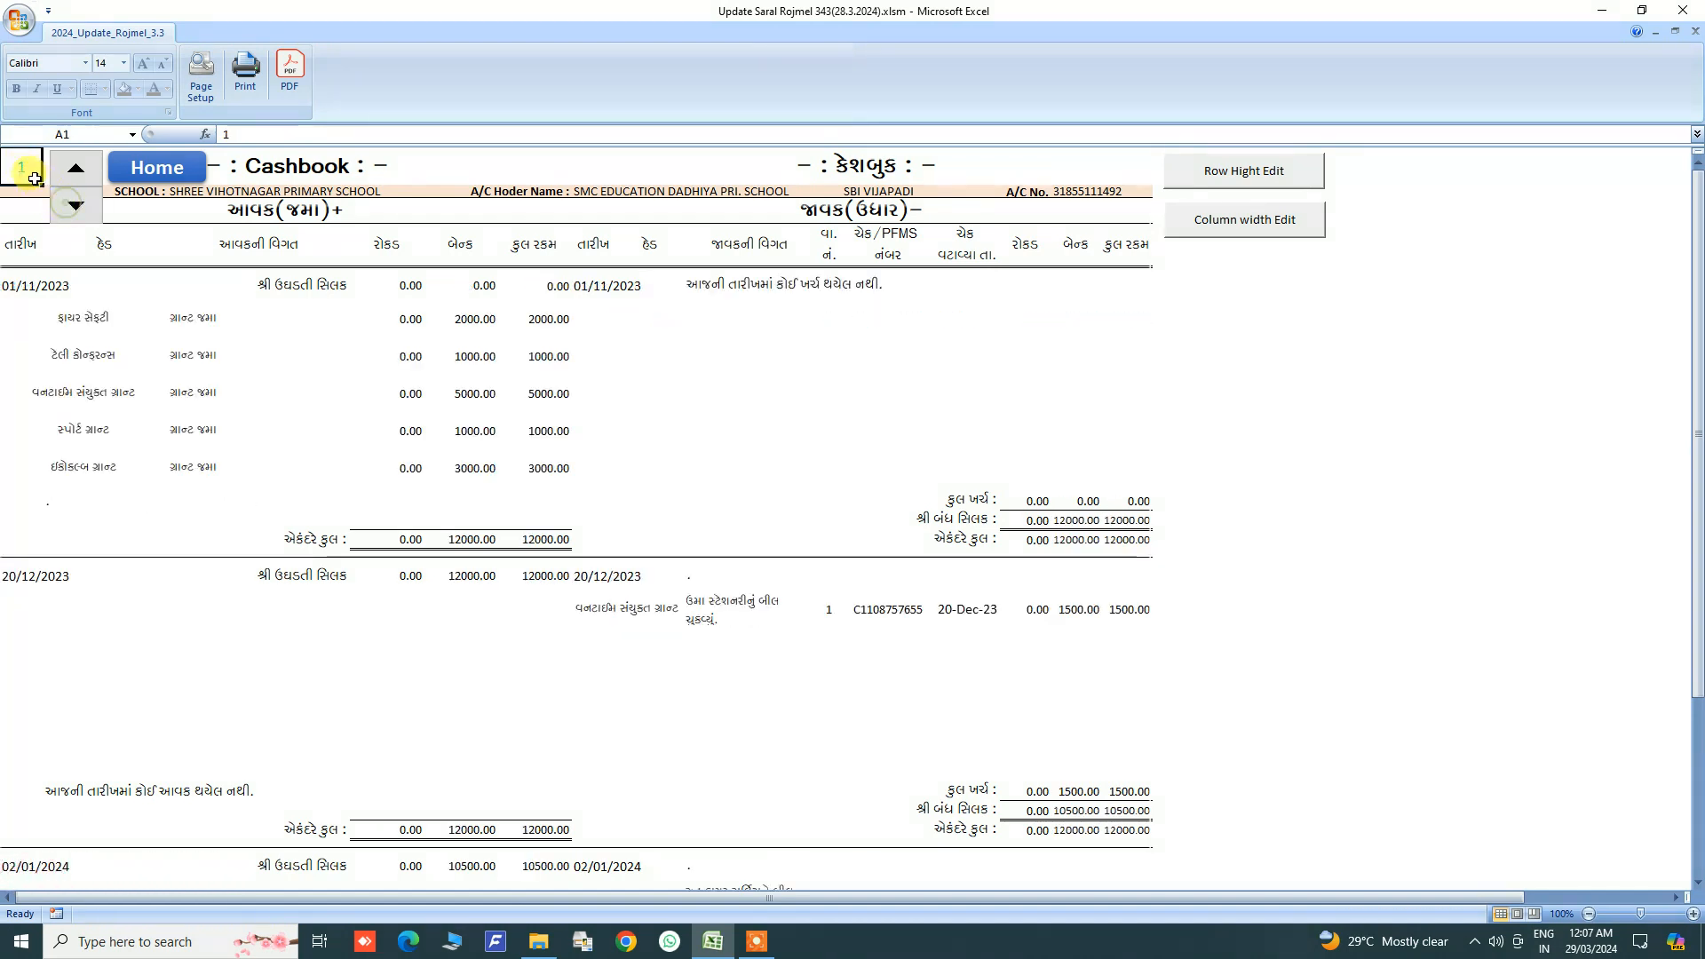
{"action": "left_click", "coordinate": [296, 77]}
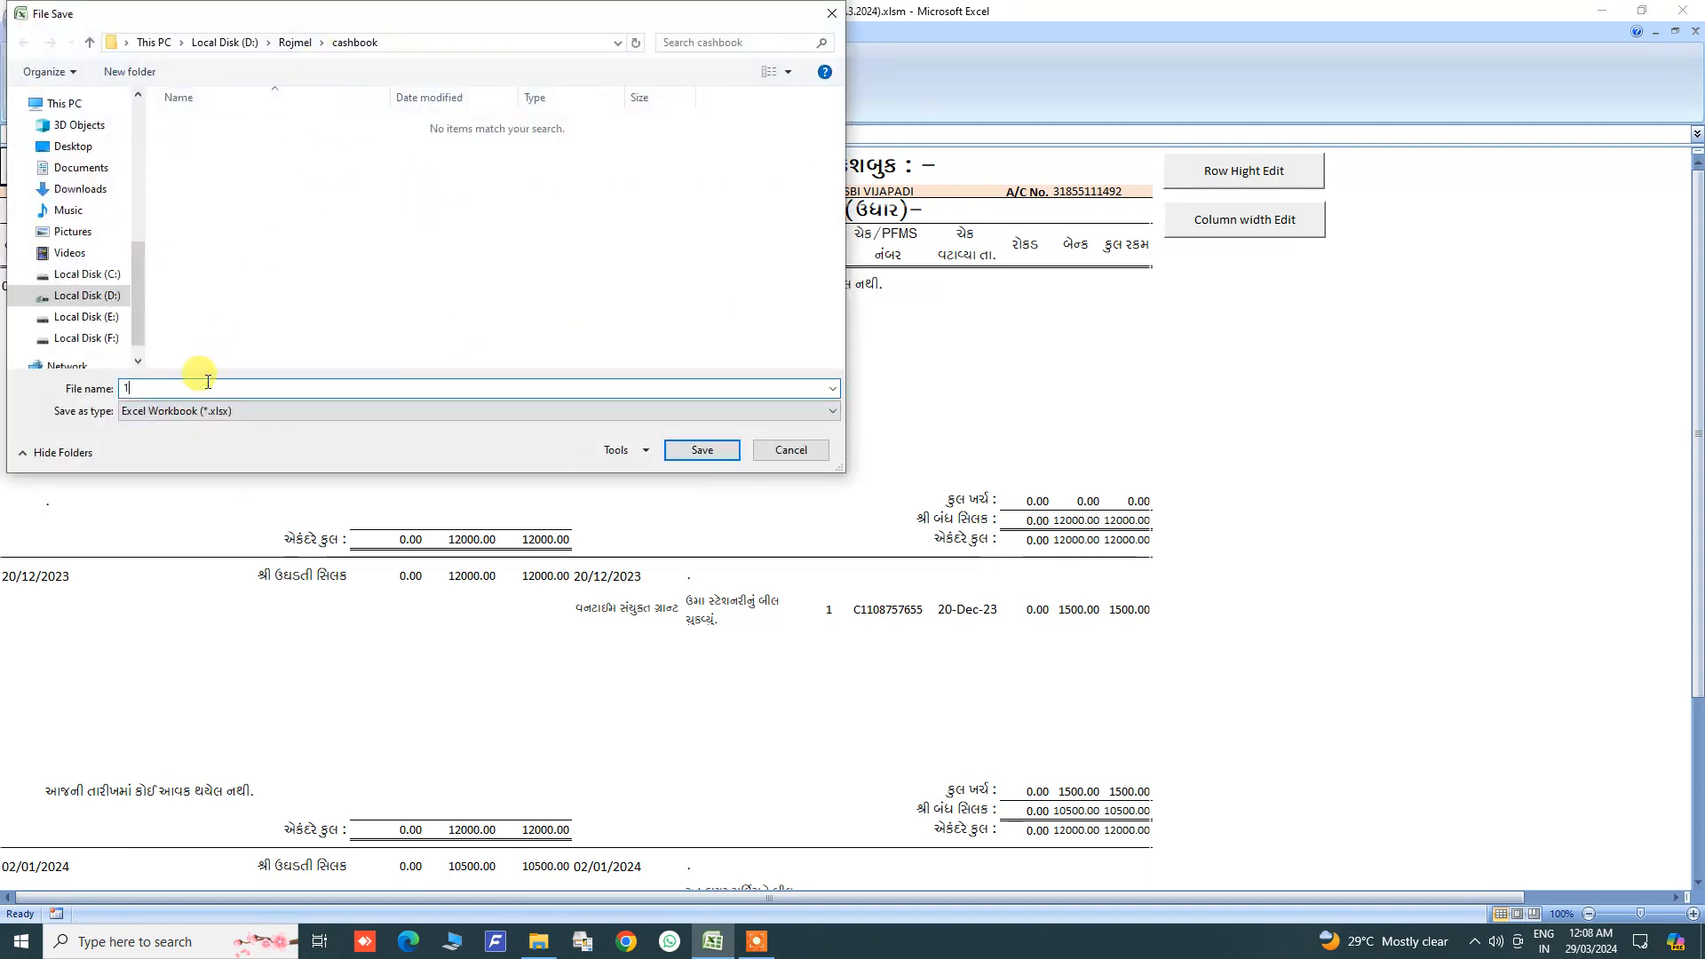
{"action": "type", "text": "1"}
{"action": "left_click", "coordinate": [702, 450]}
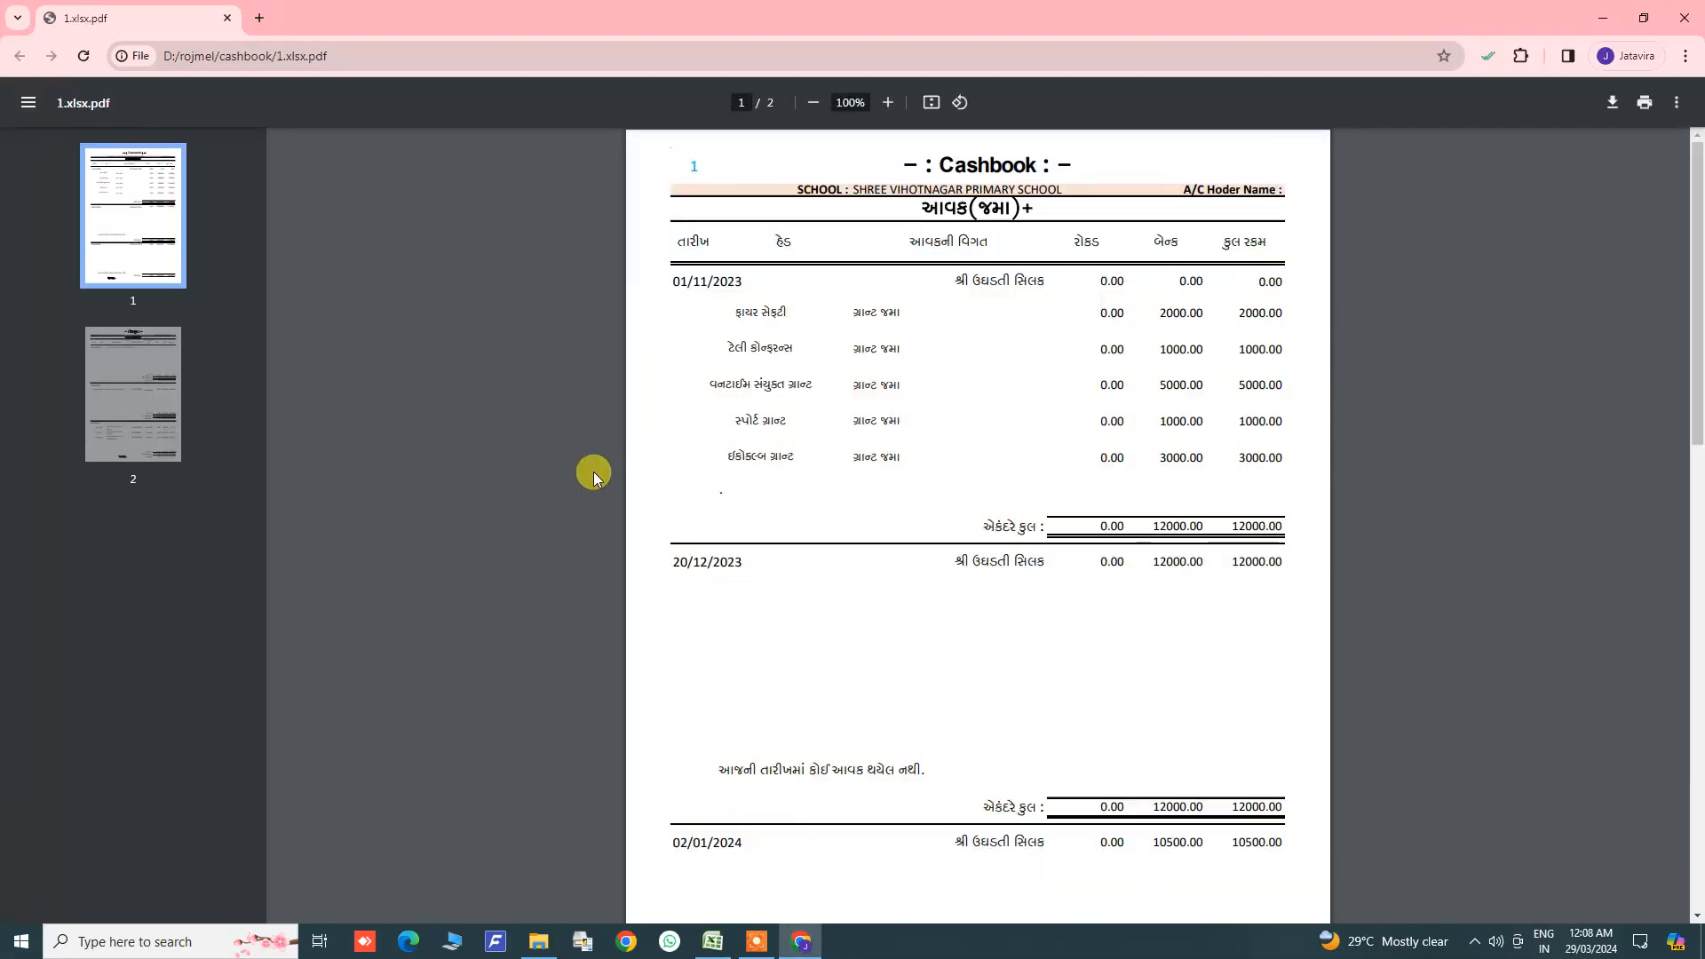
Step: Look over both pages of the PDF exported from cashbook page 1 and close it
{"action": "scroll", "coordinate": [593, 472], "scroll_direction": "down", "scroll_amount": 10}
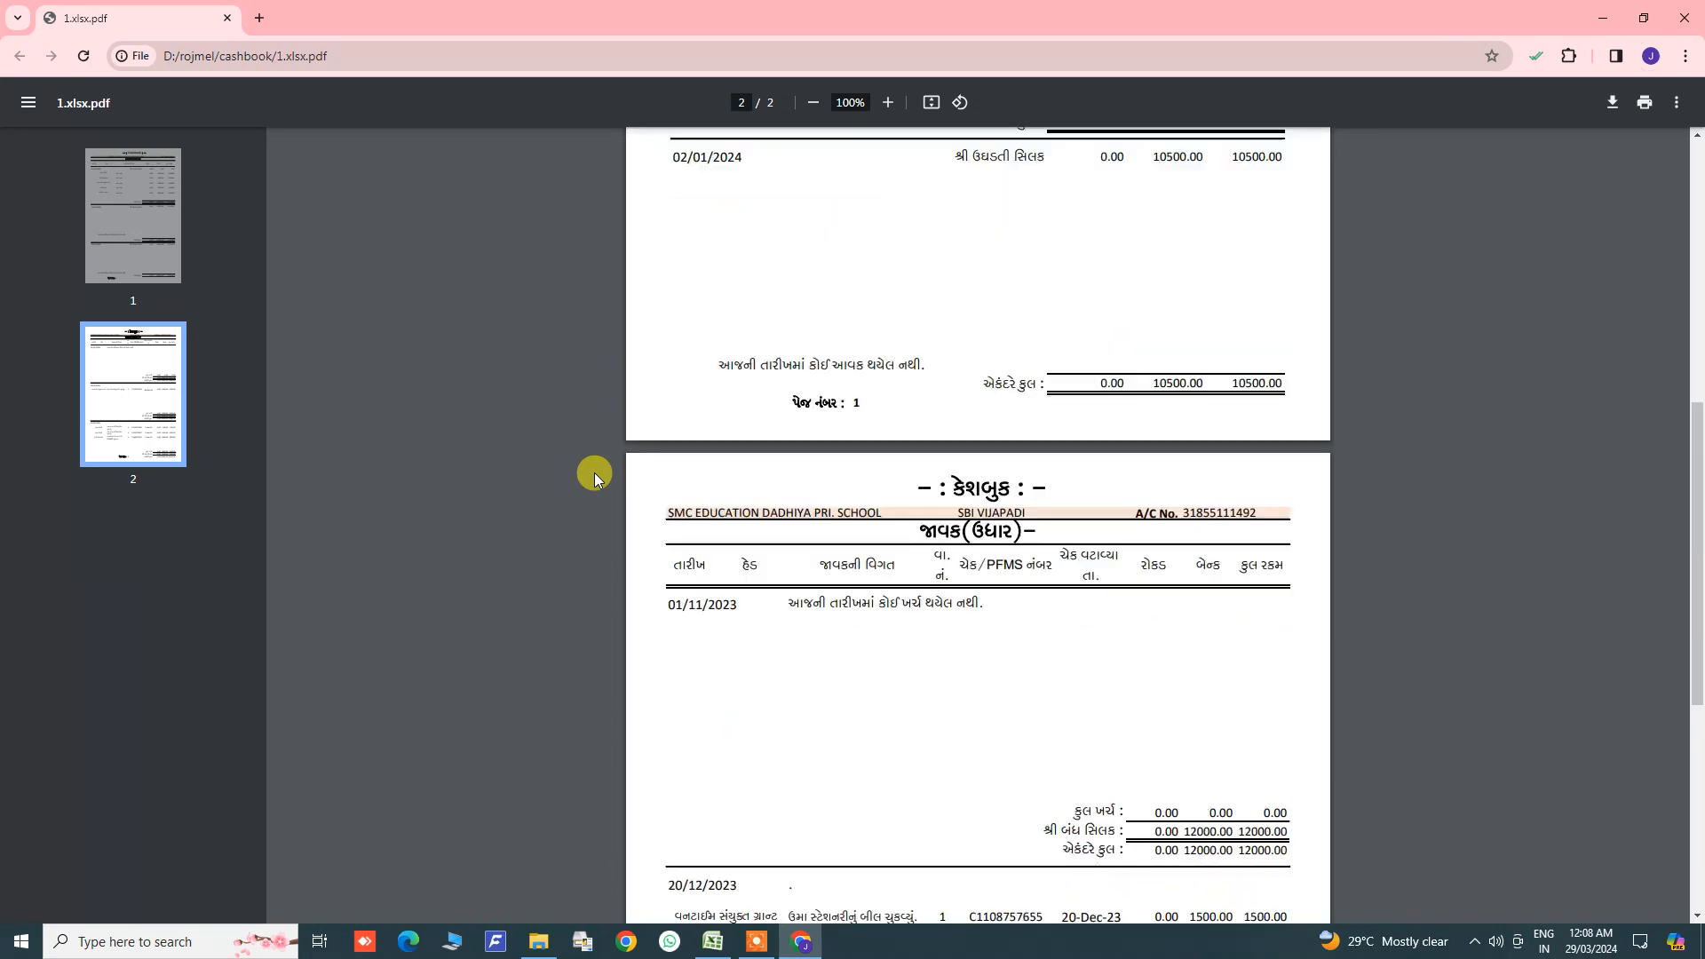
{"action": "scroll", "coordinate": [594, 473], "scroll_direction": "up", "scroll_amount": 10}
{"action": "left_click", "coordinate": [1687, 34]}
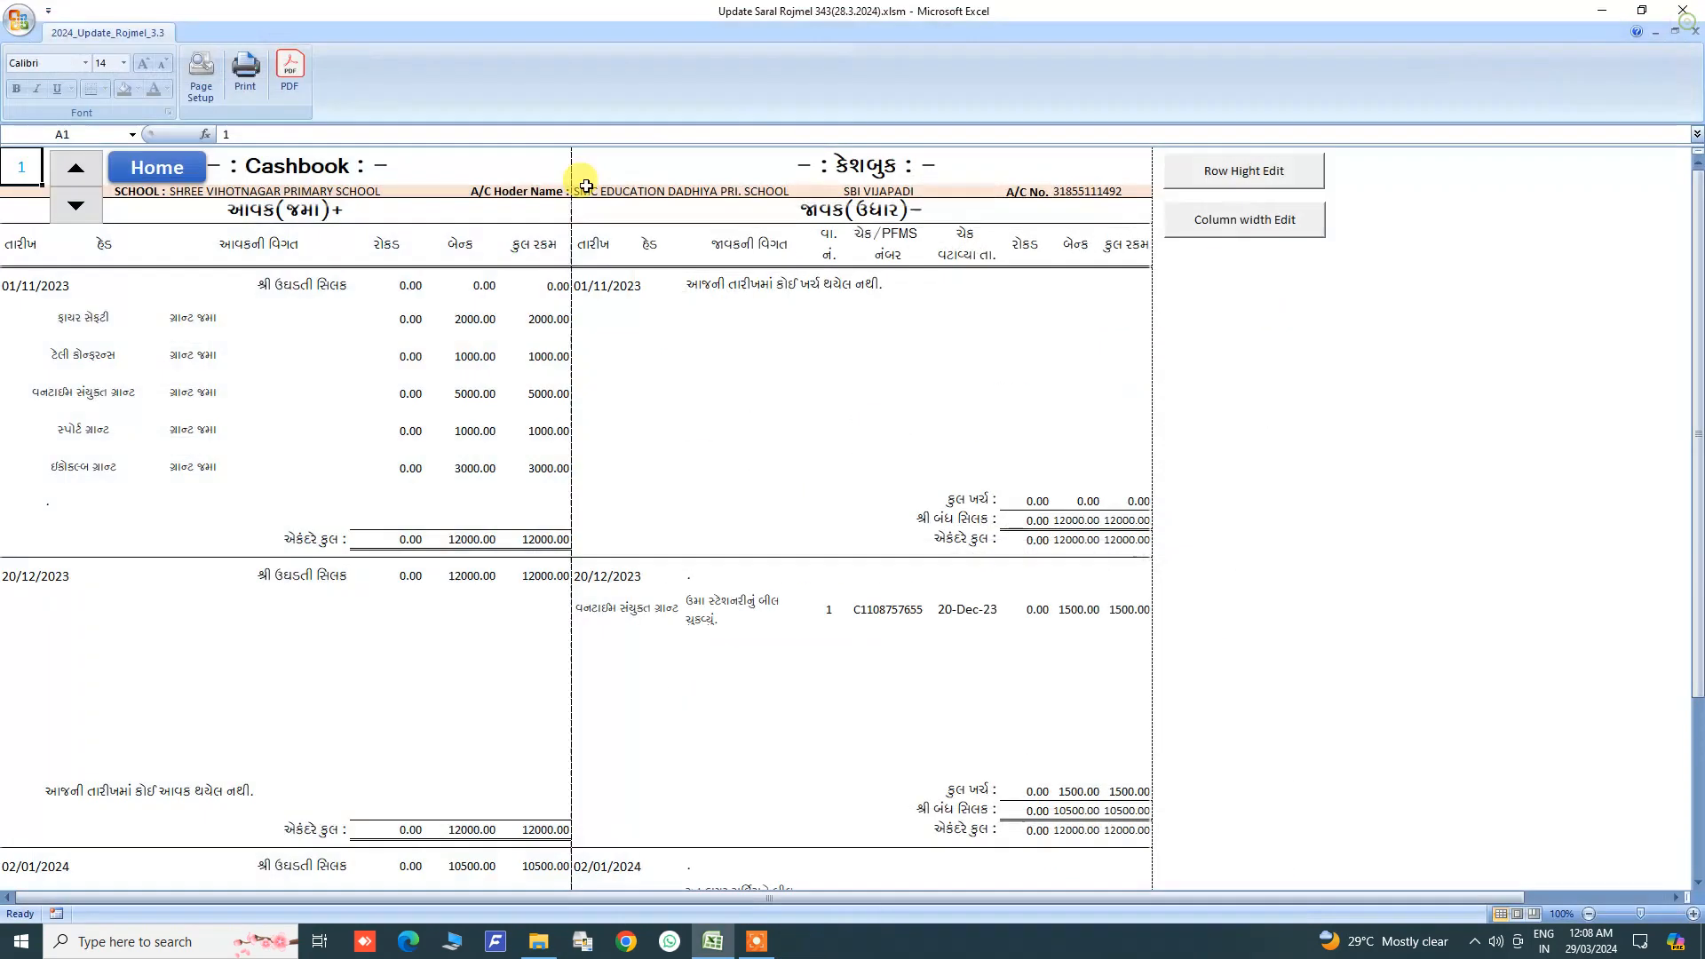
Step: Advance the cashbook to page 2 and export it as a PDF named 2 in the cashbook folder
{"action": "left_click", "coordinate": [74, 171]}
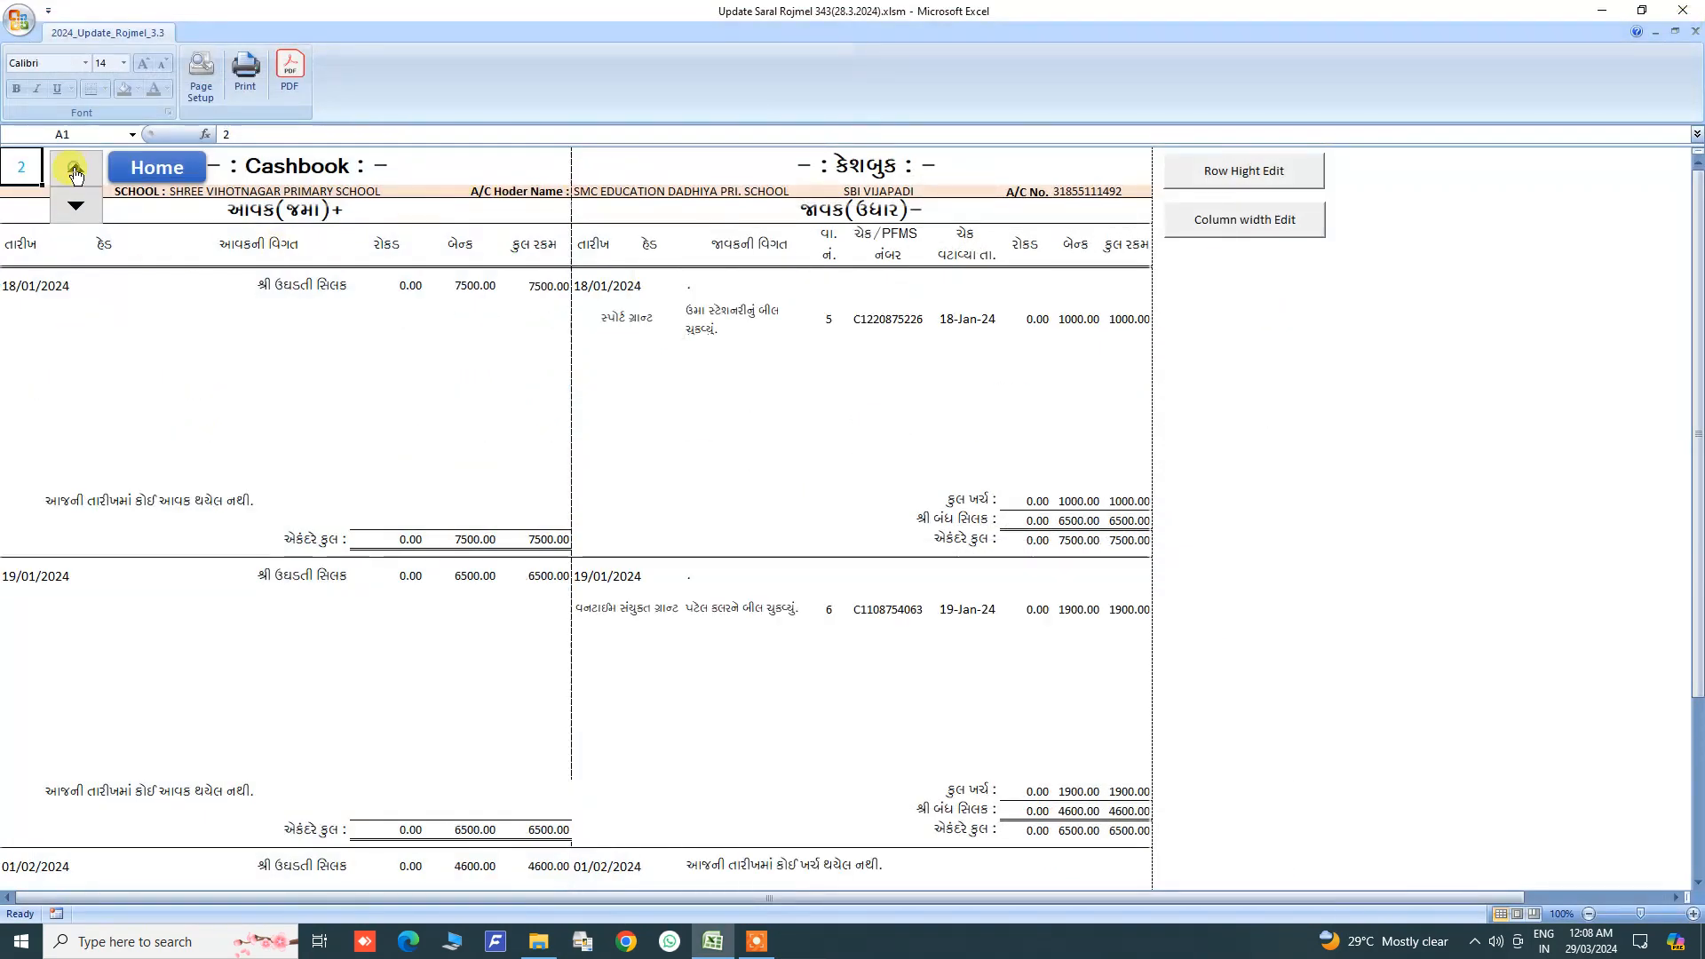
{"action": "left_click", "coordinate": [294, 69]}
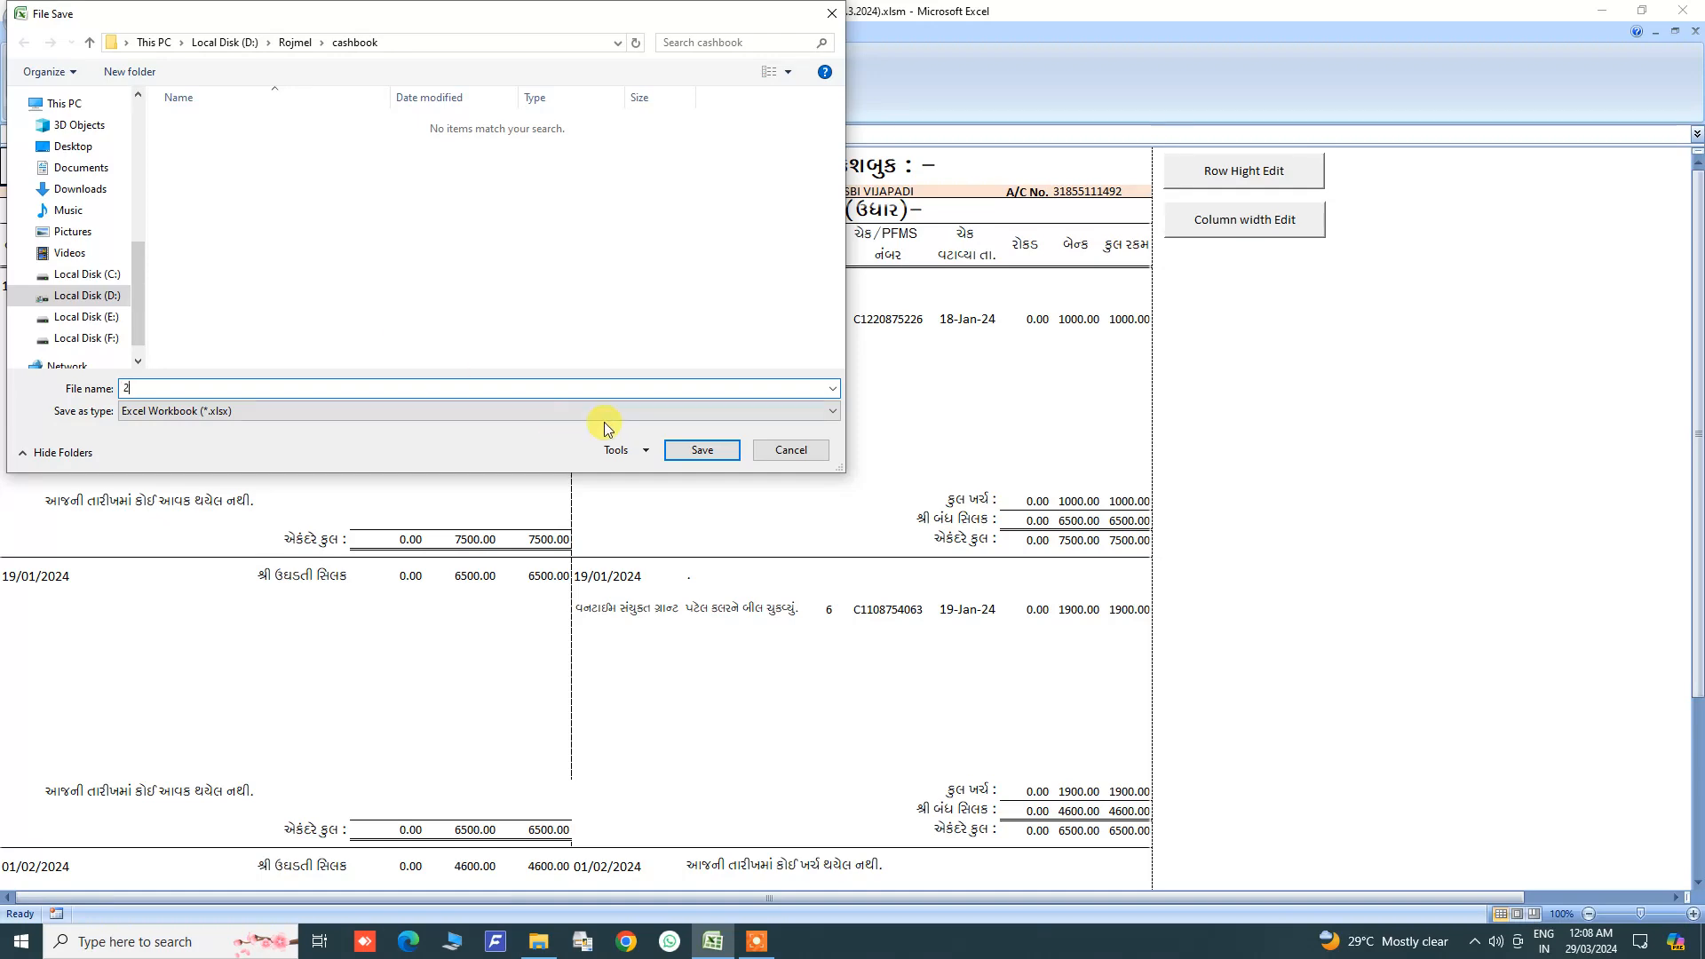
{"action": "left_click", "coordinate": [694, 450]}
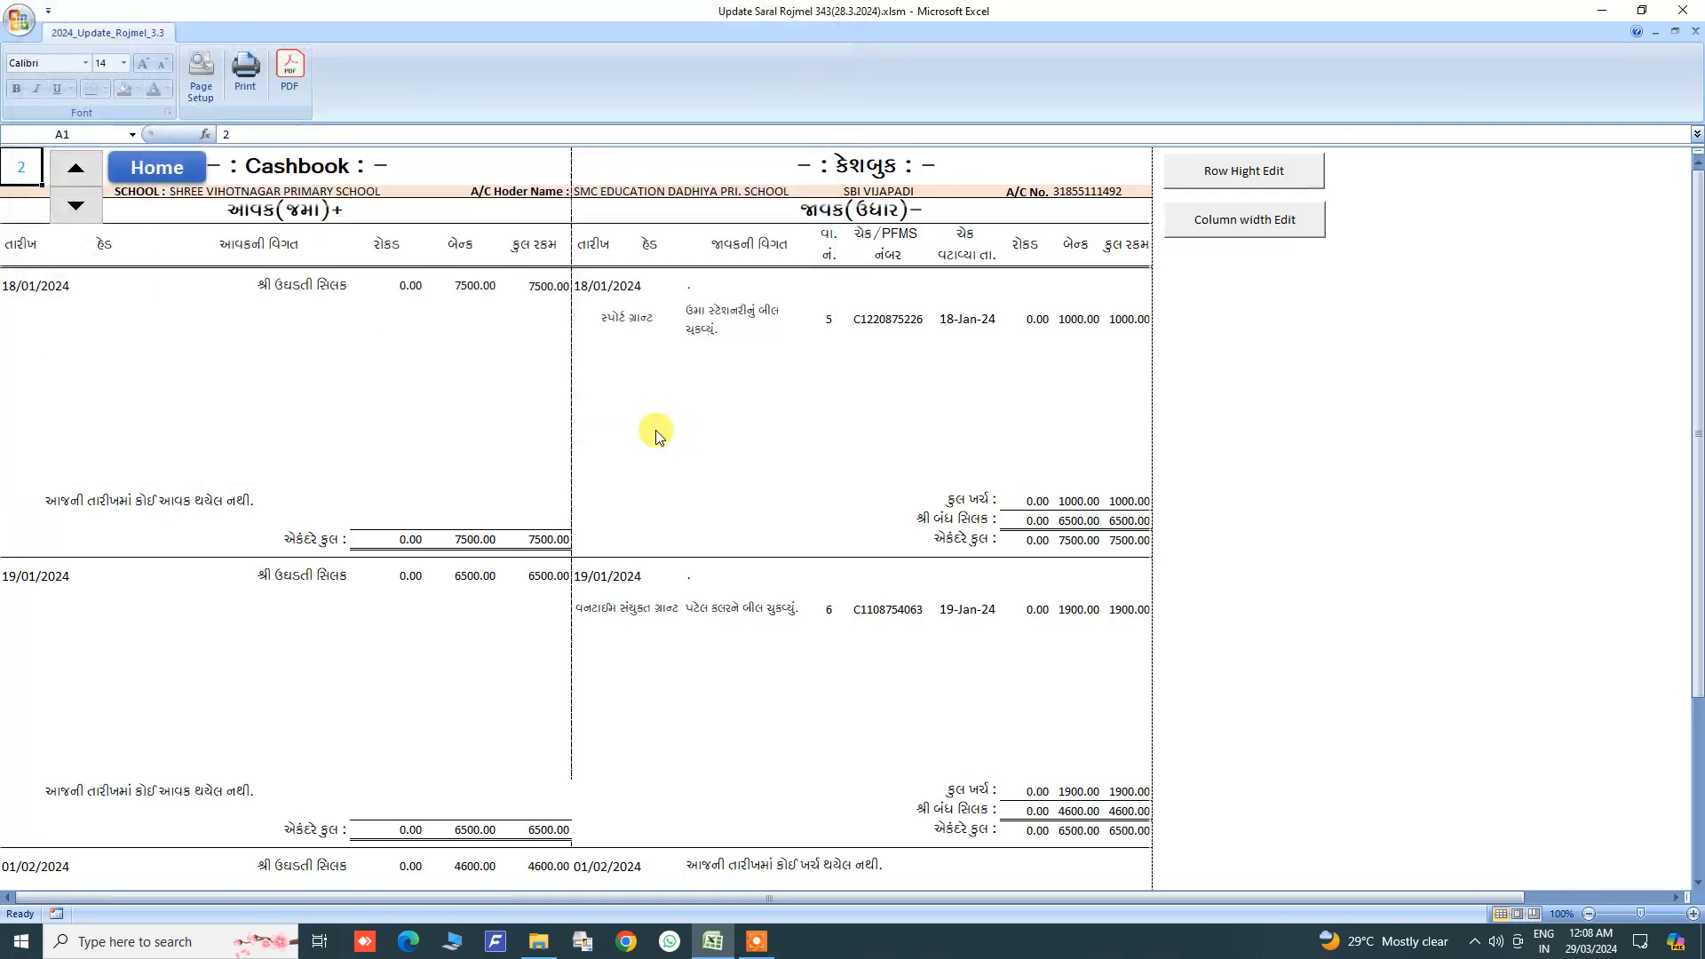
Step: Look through the PDF exported from cashbook page 2 down to its last entries and close it
{"action": "scroll", "coordinate": [939, 439], "scroll_direction": "down", "scroll_amount": 5}
{"action": "scroll", "coordinate": [925, 449], "scroll_direction": "up", "scroll_amount": 5}
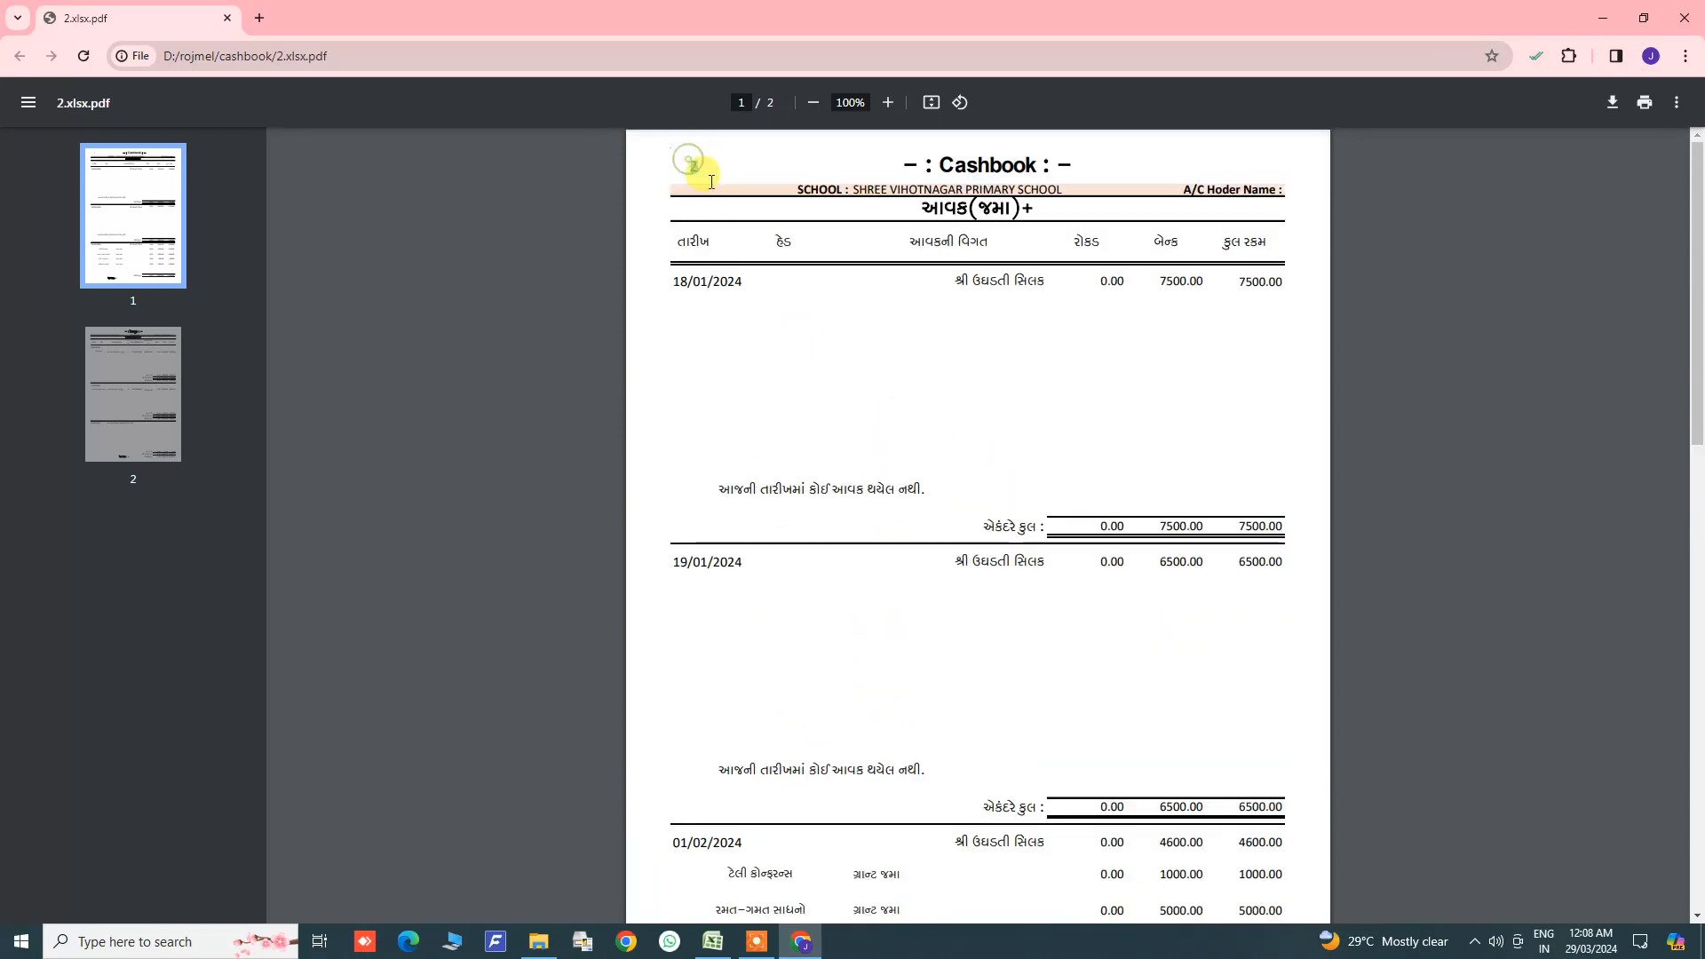
{"action": "scroll", "coordinate": [761, 392], "scroll_direction": "down", "scroll_amount": 15}
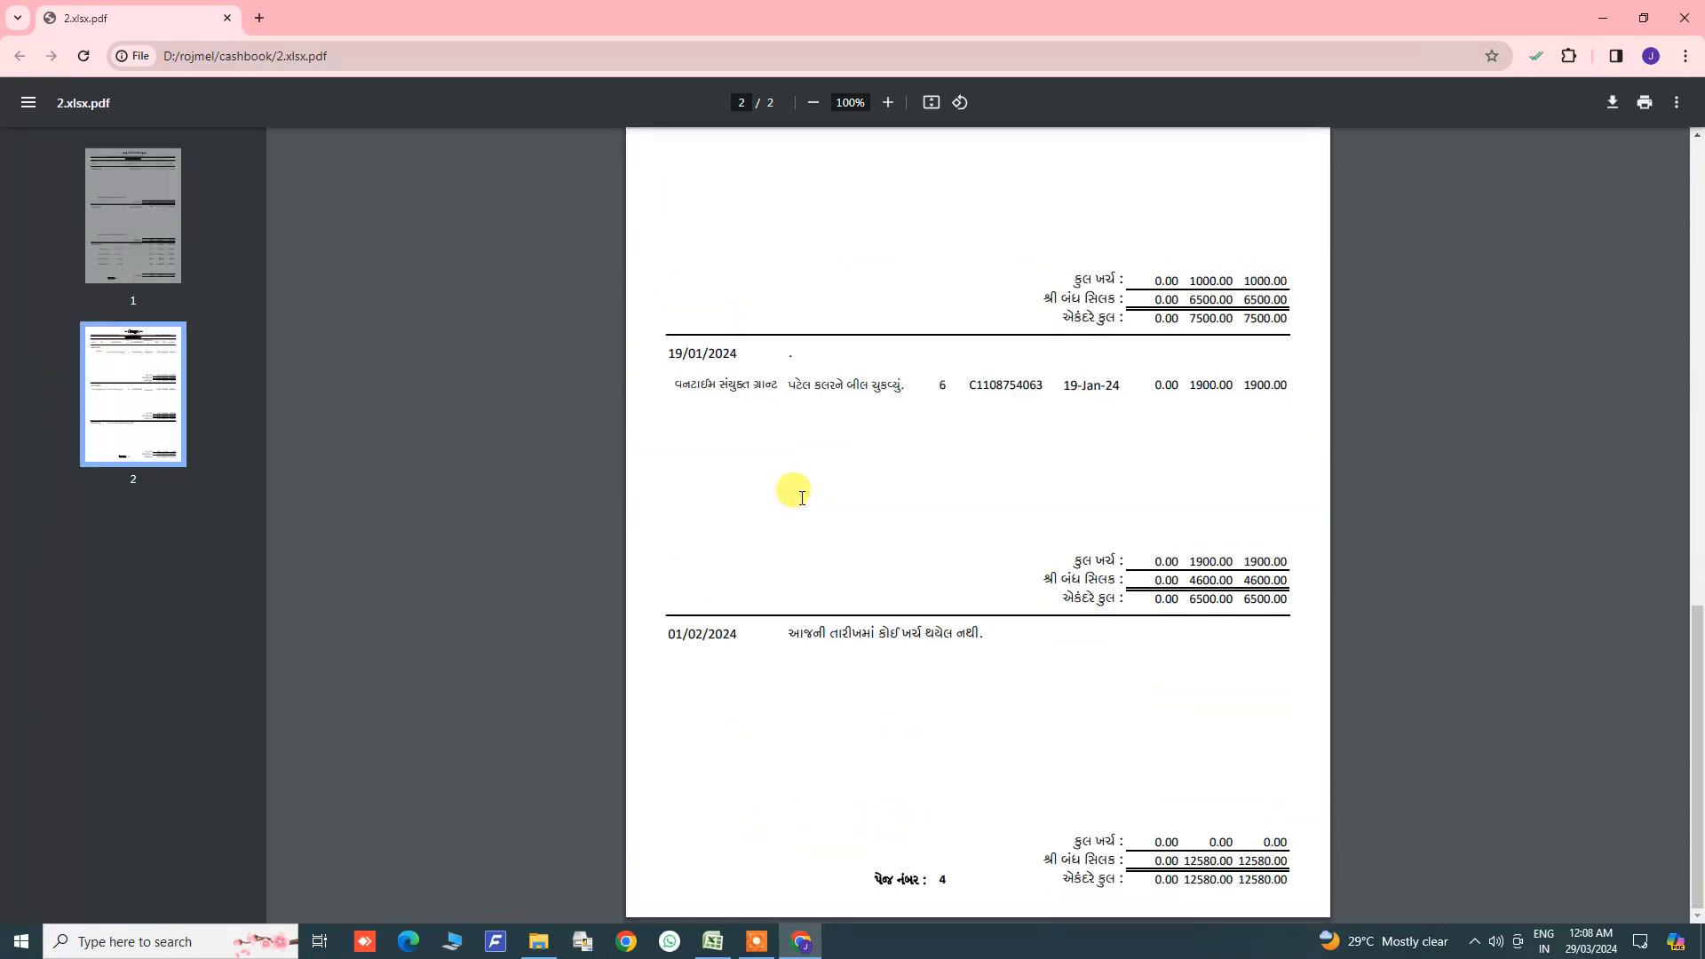
{"action": "left_click", "coordinate": [1684, 18]}
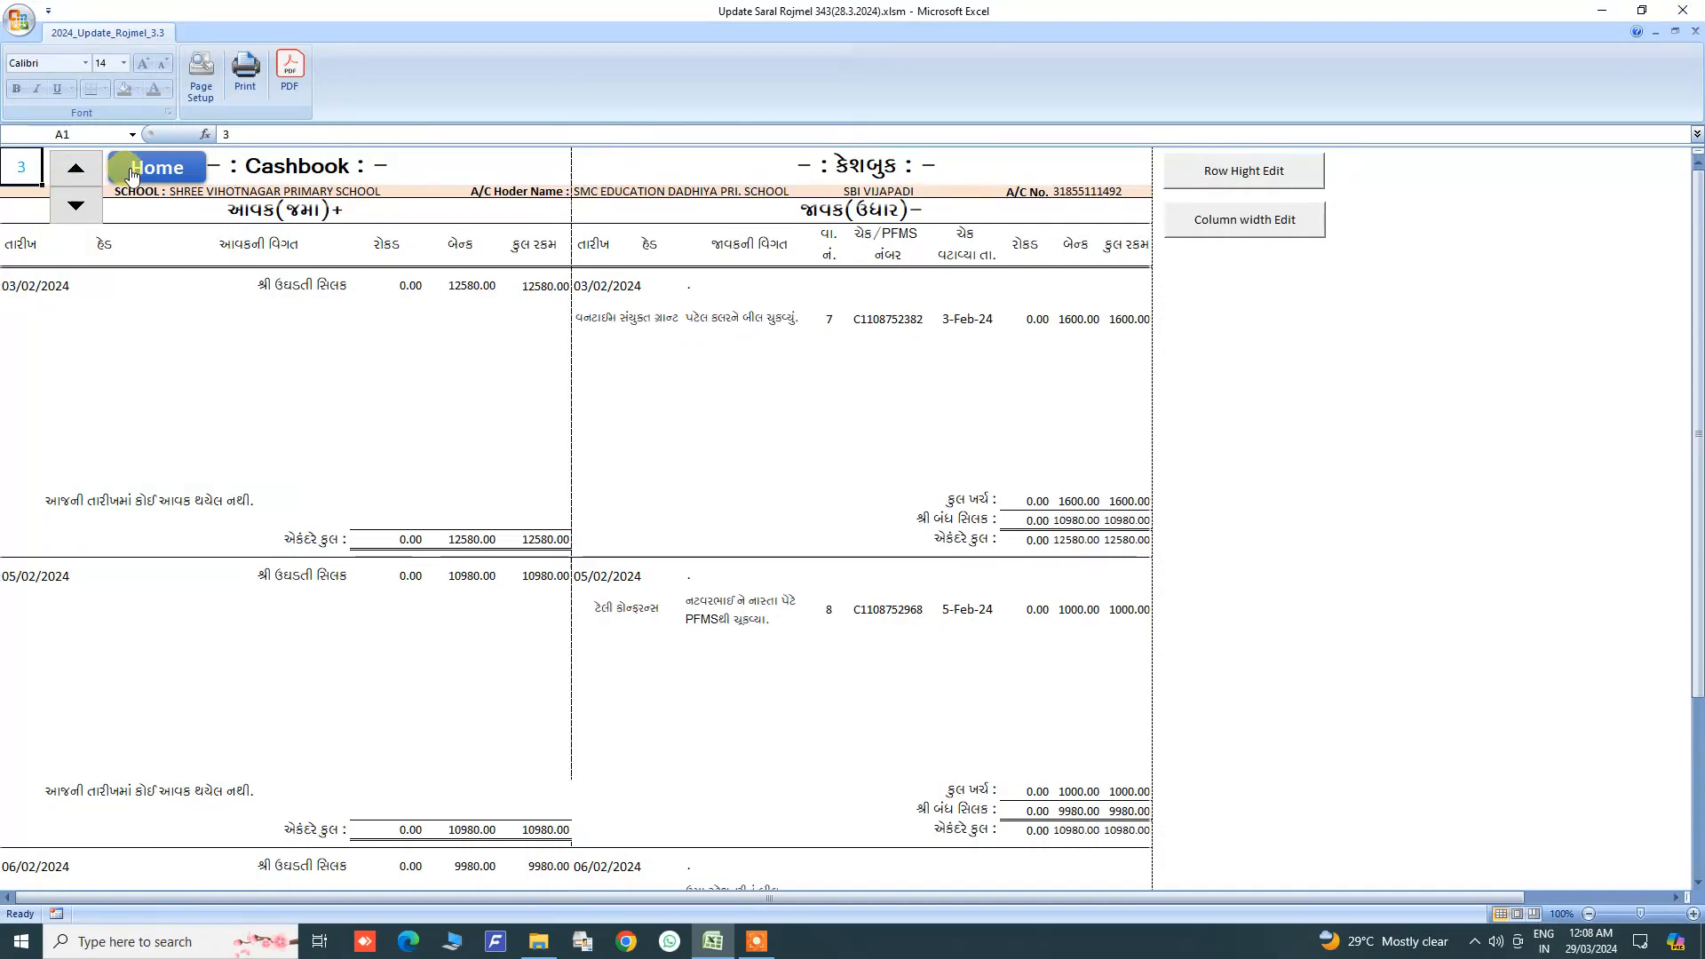
Step: Export cashbook page 3 as a PDF named 3 in the cashbook folder
{"action": "left_click", "coordinate": [290, 78]}
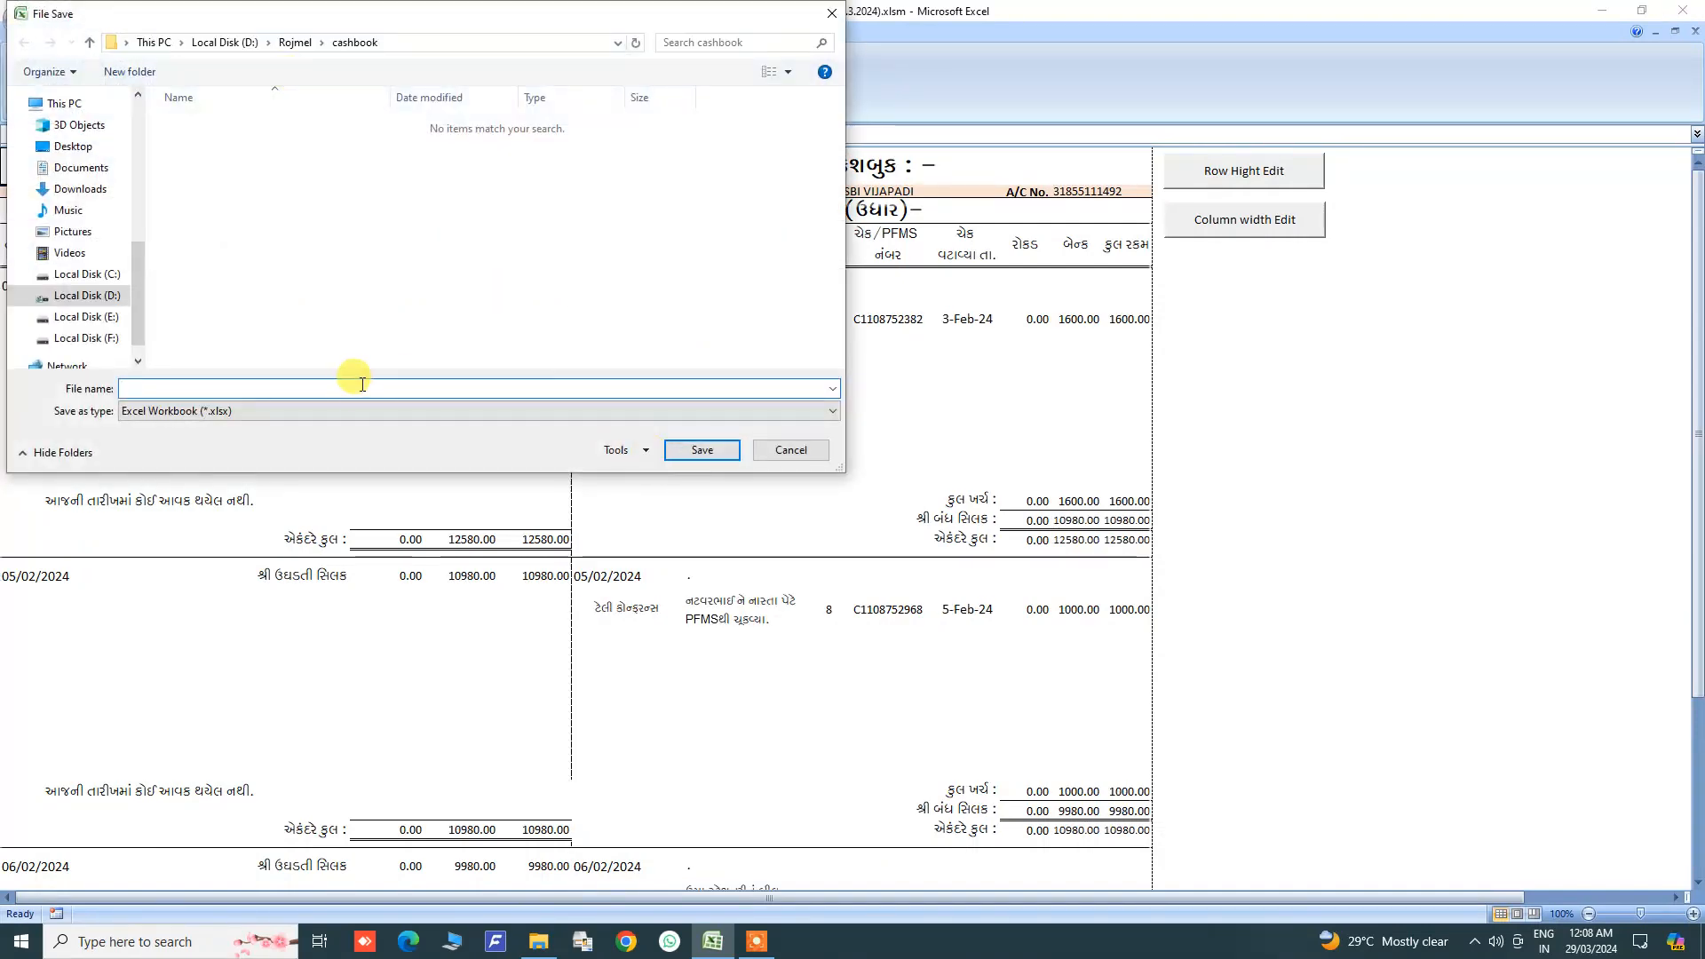
{"action": "type", "text": "3"}
{"action": "left_click", "coordinate": [678, 446]}
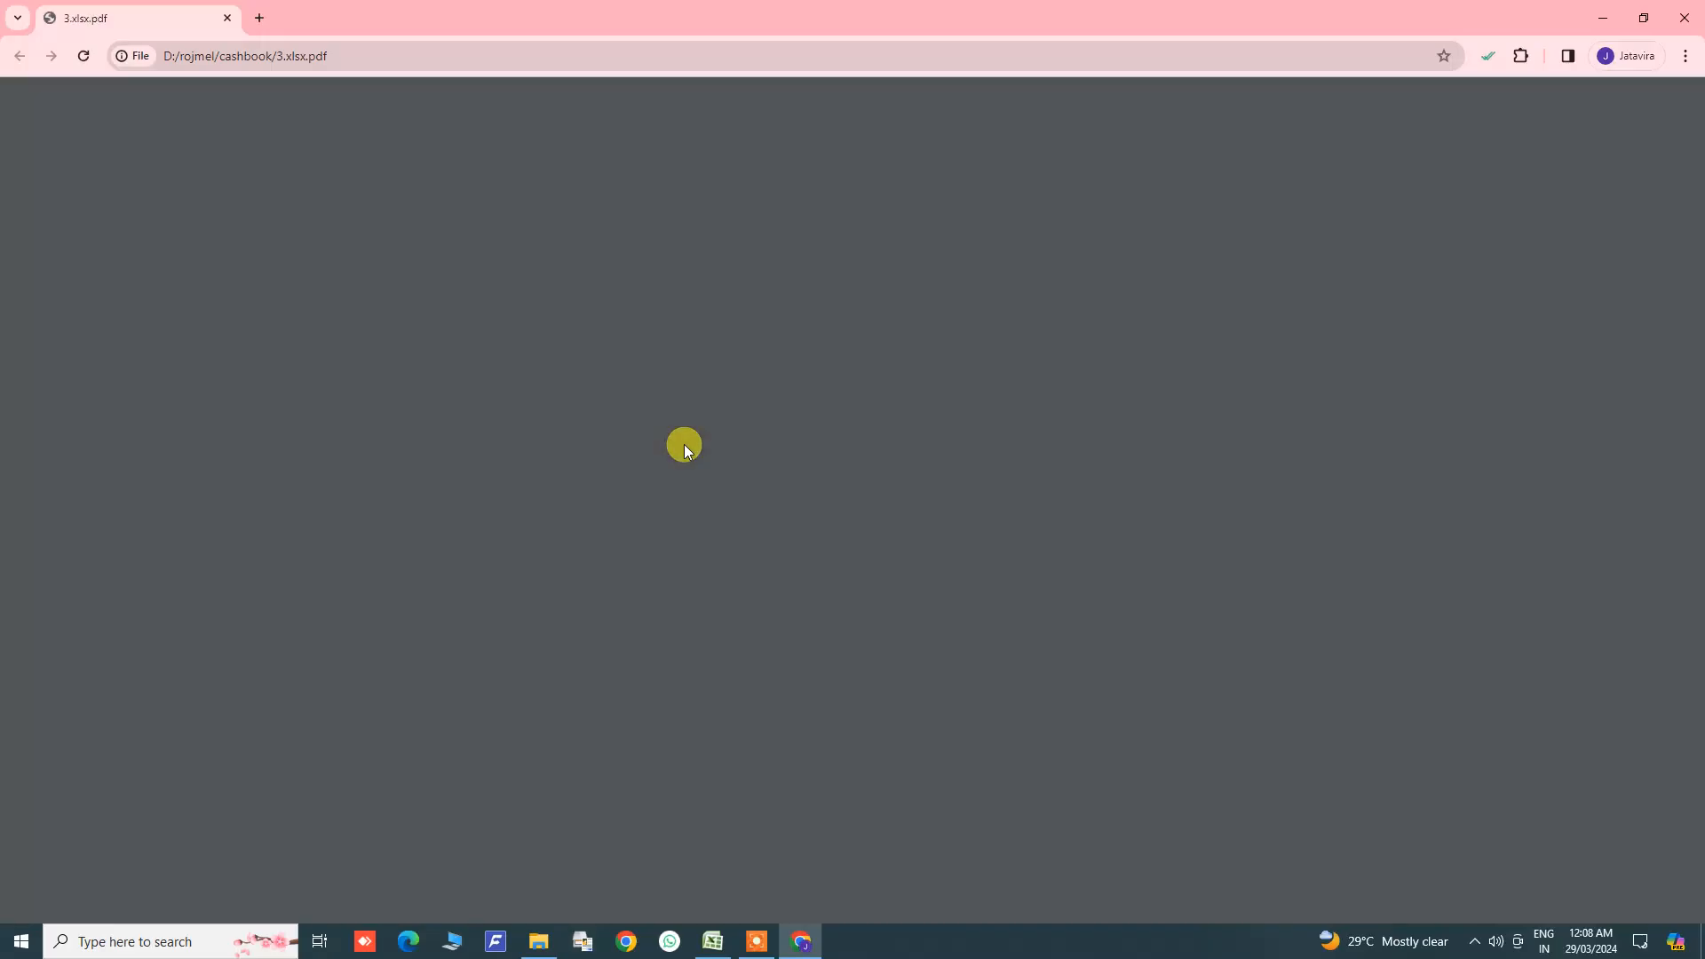
Step: Look over the income and expense pages of the PDF exported from cashbook page 3 and close it
{"action": "scroll", "coordinate": [628, 450], "scroll_direction": "down", "scroll_amount": 15}
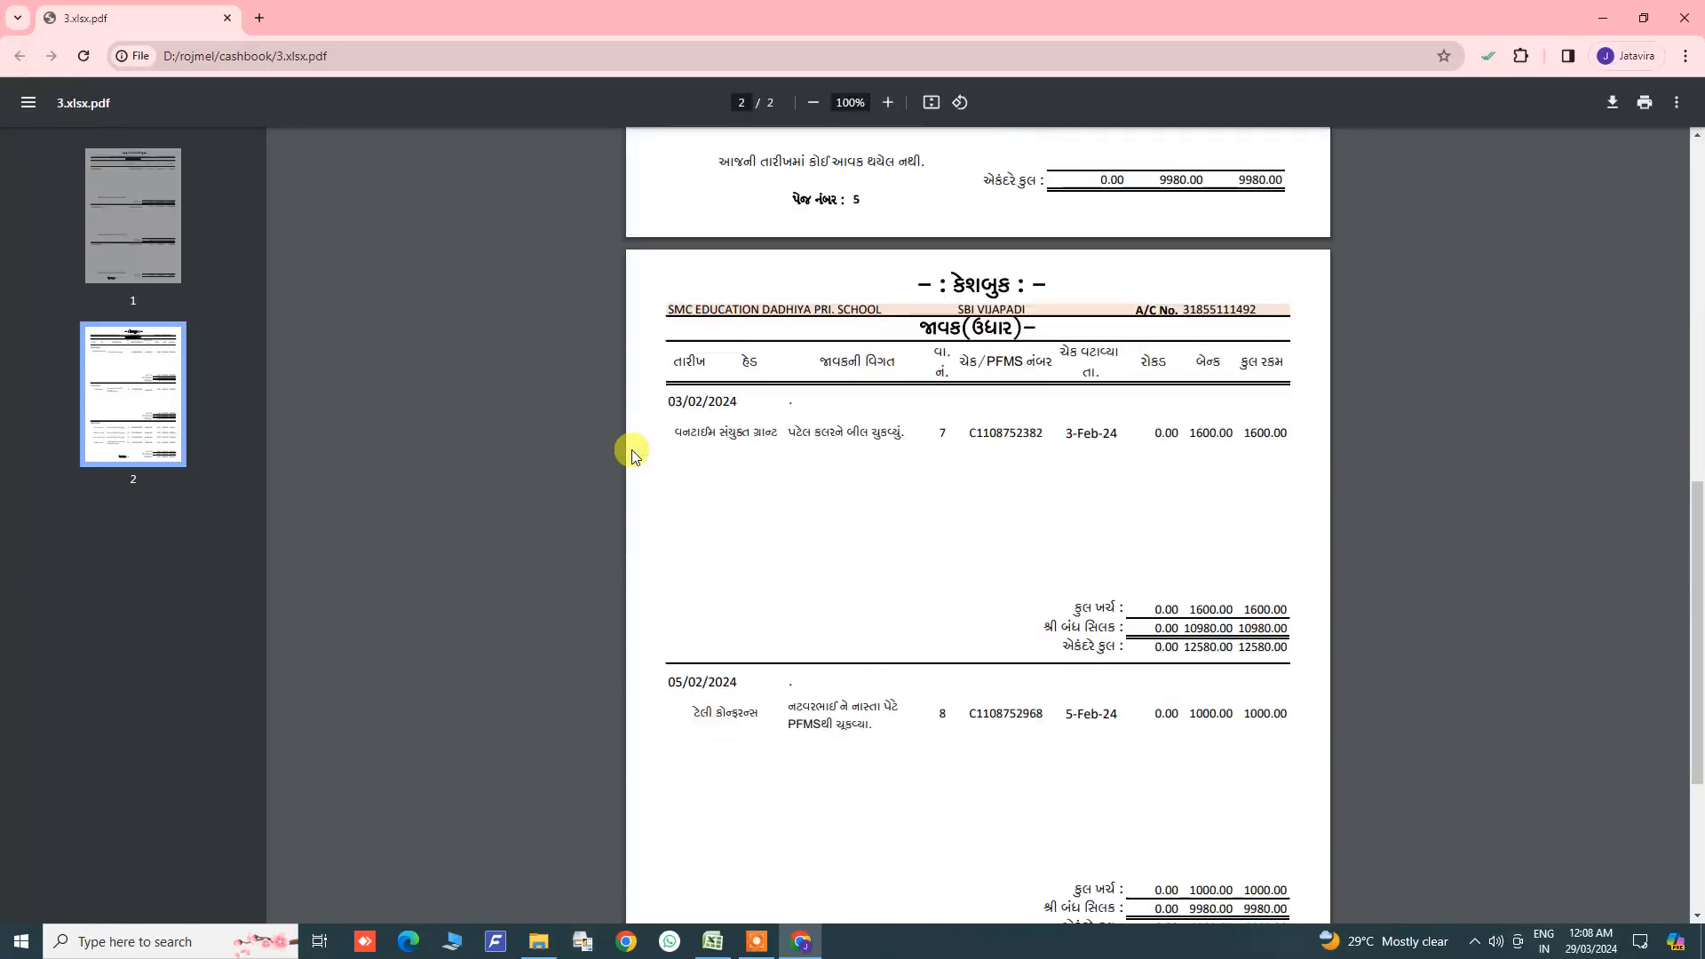
{"action": "scroll", "coordinate": [630, 451], "scroll_direction": "up", "scroll_amount": 13}
{"action": "scroll", "coordinate": [887, 391], "scroll_direction": "up", "scroll_amount": 2}
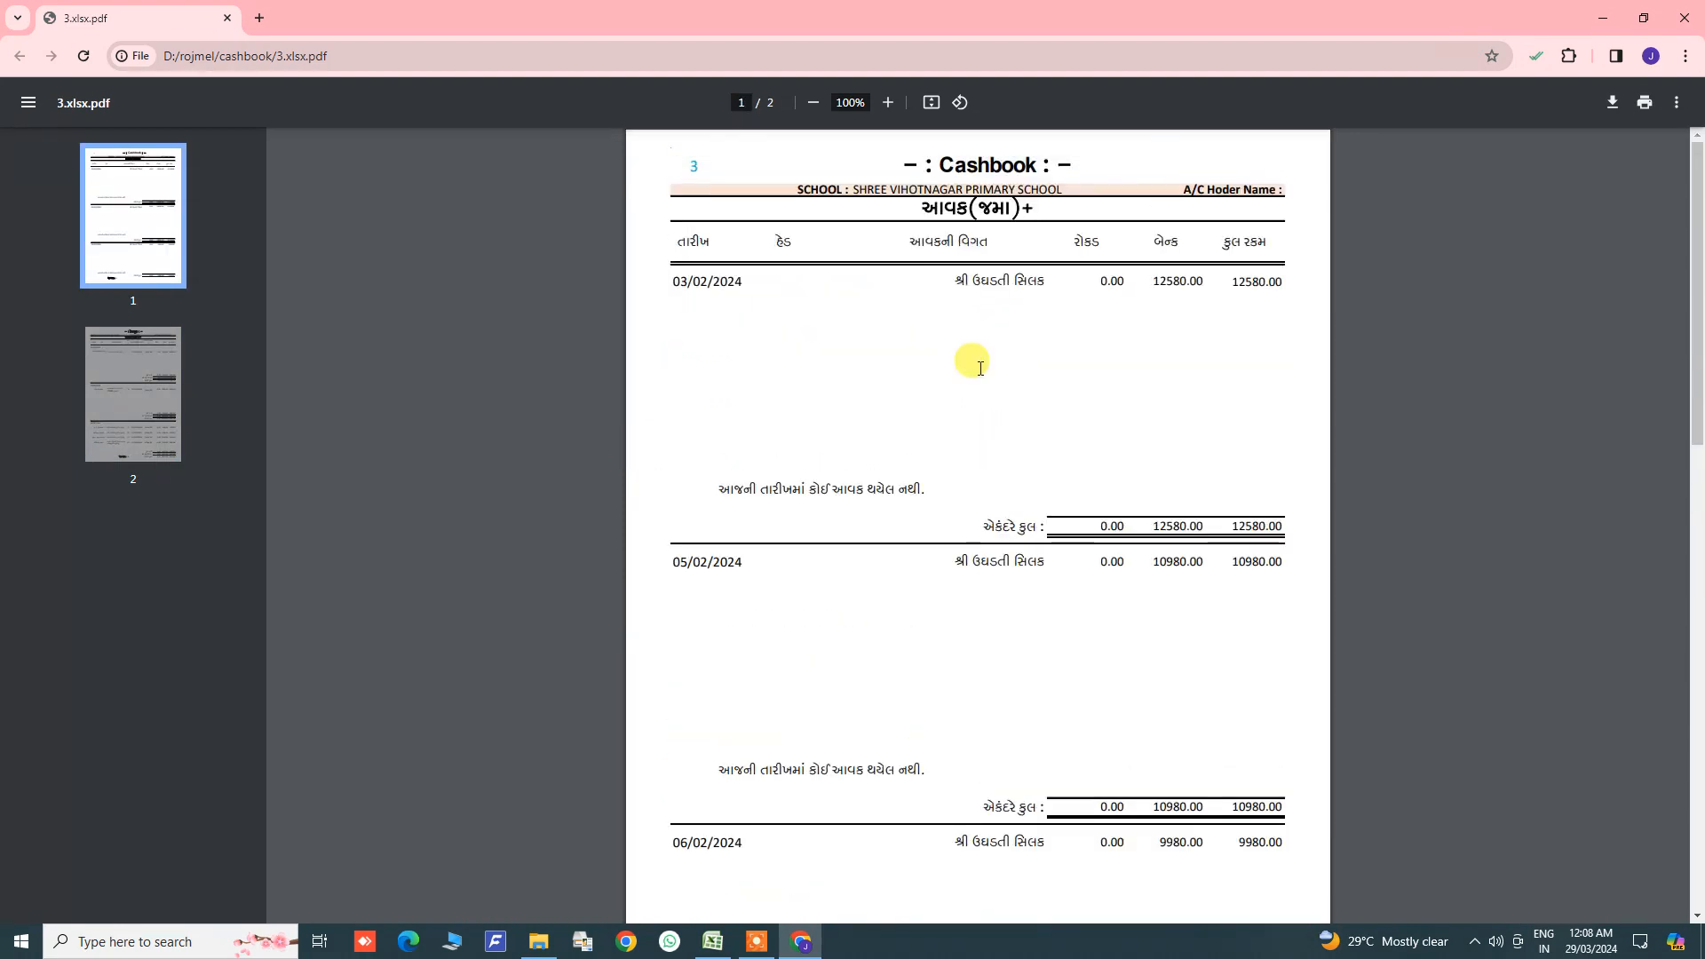
{"action": "left_click", "coordinate": [1685, 18]}
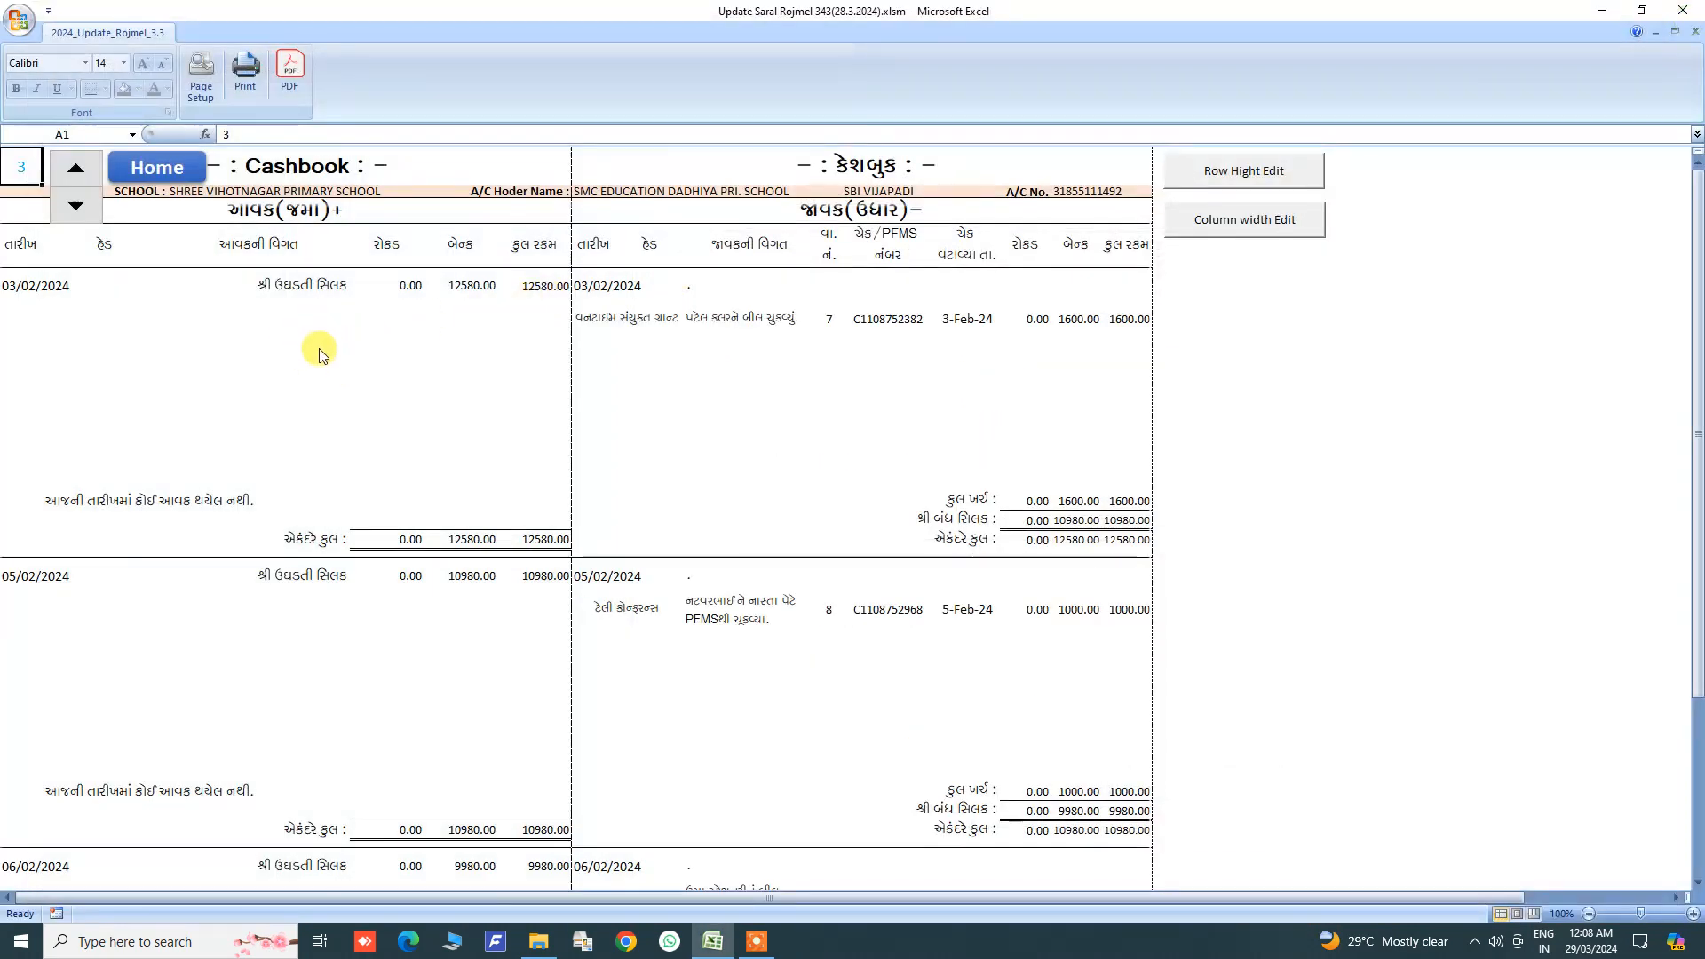
Step: Turn on row height editing for cashbook page 3 and select the blank rows 10 to 16 below the 03/02/2024 entry
{"action": "scroll", "coordinate": [173, 626], "scroll_direction": "down", "scroll_amount": 5}
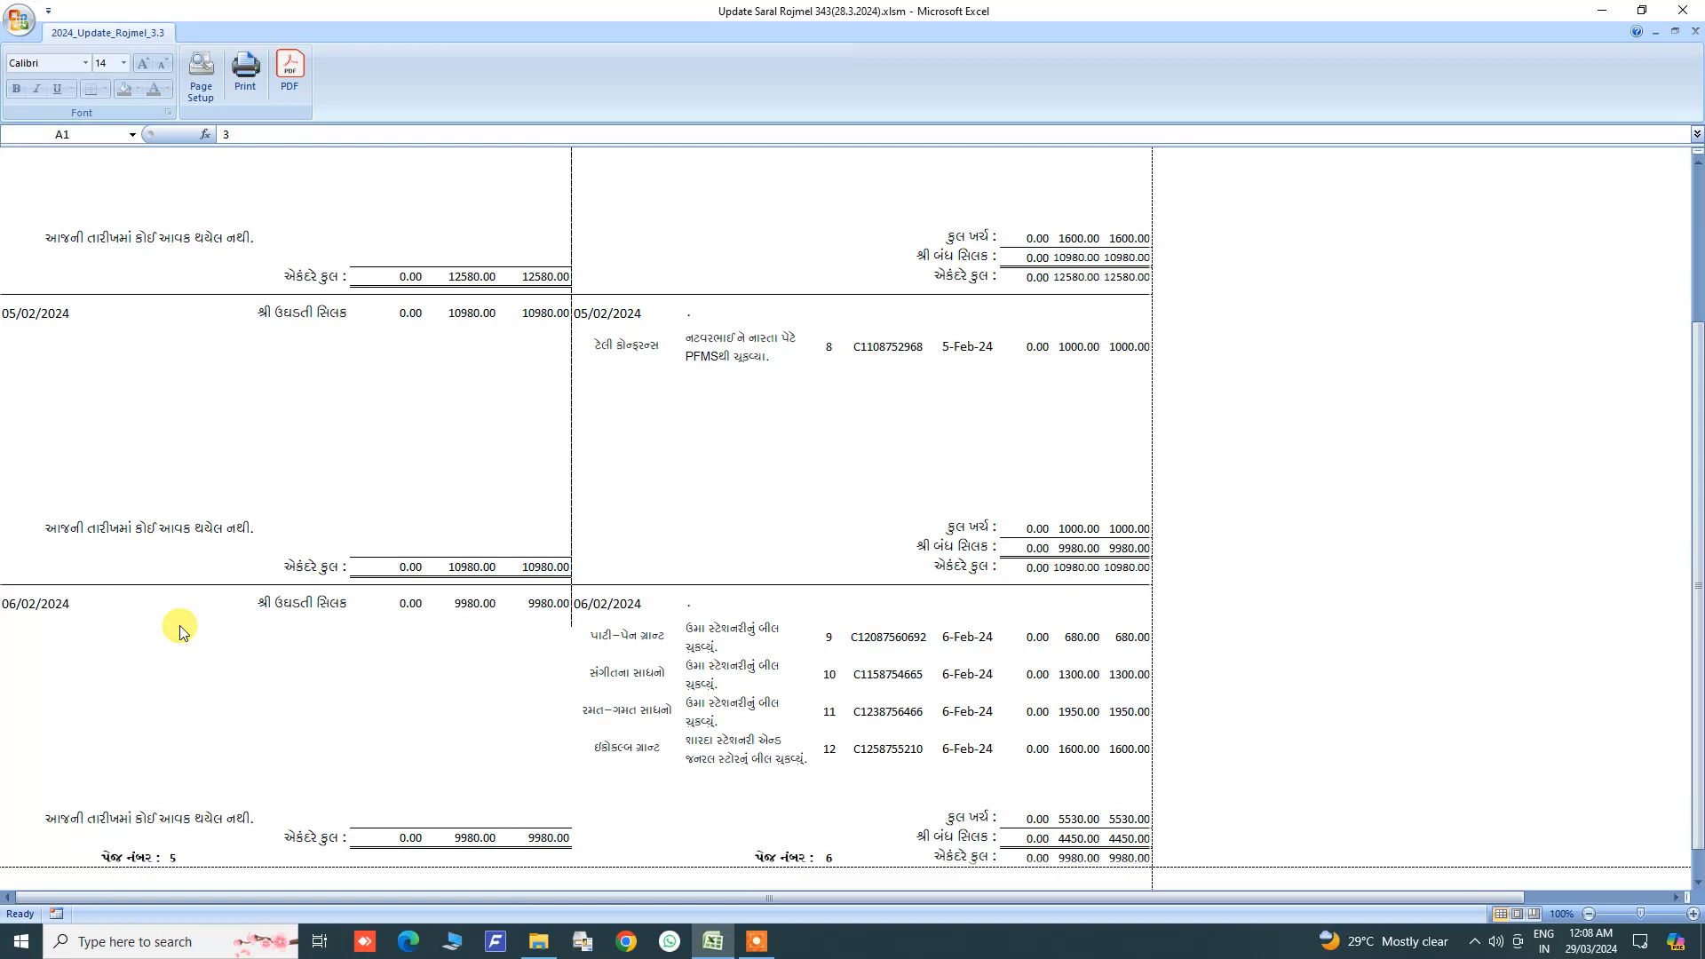
{"action": "scroll", "coordinate": [177, 628], "scroll_direction": "up", "scroll_amount": 5}
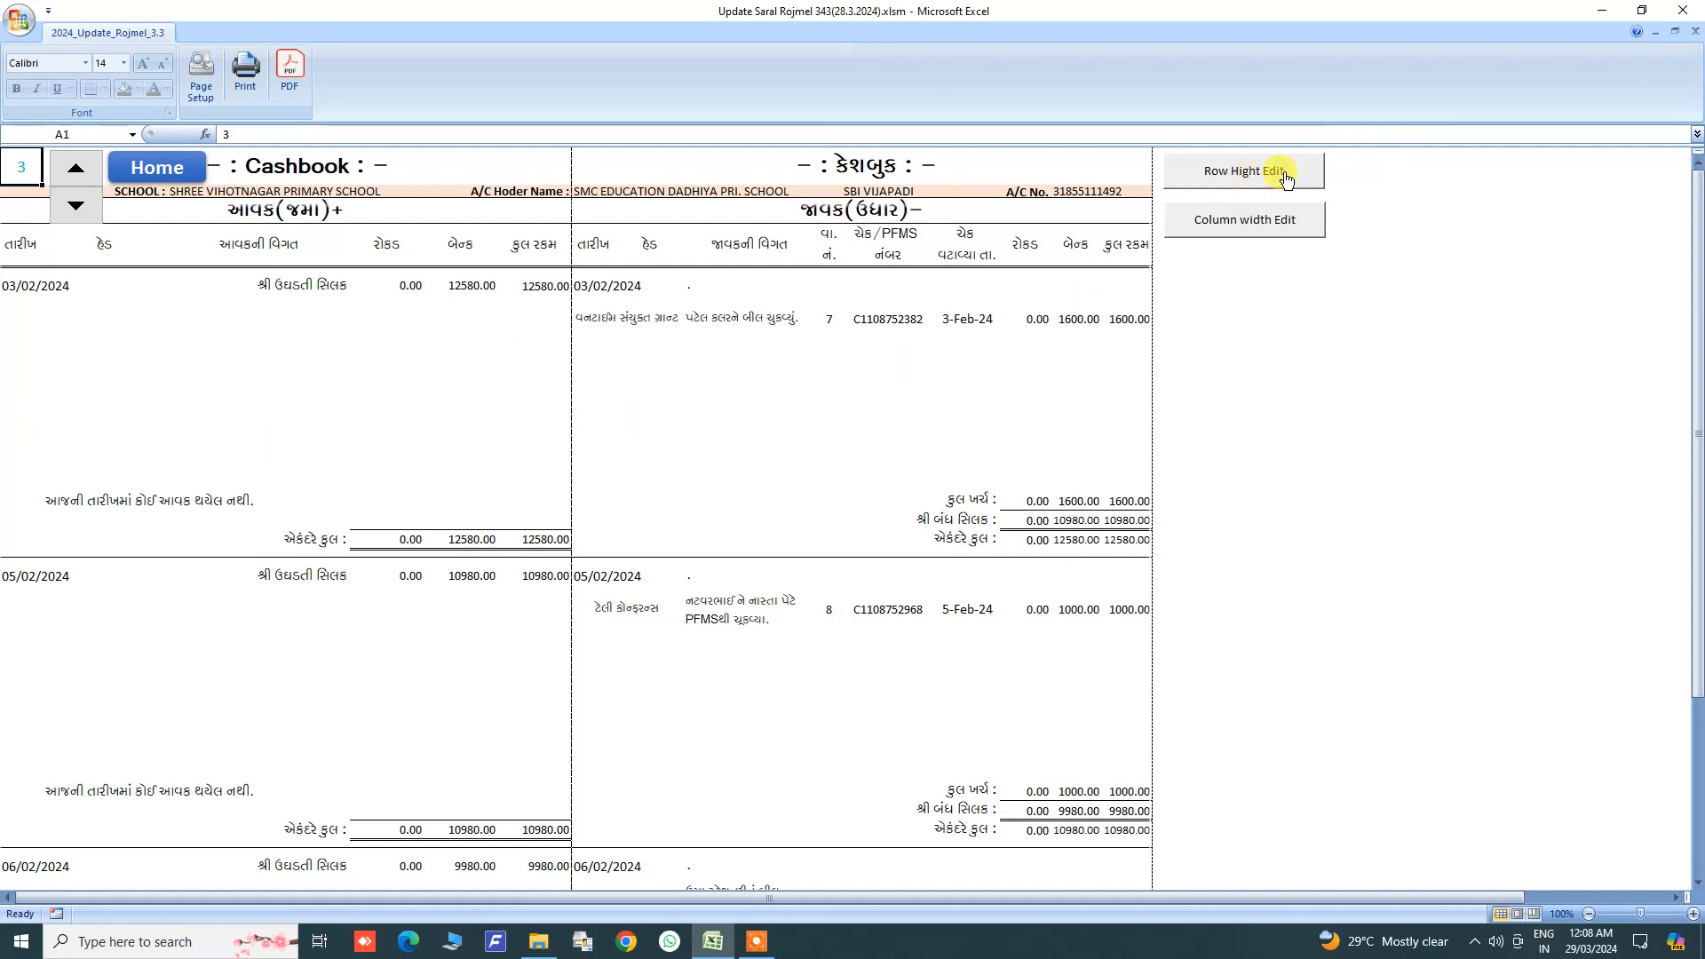
{"action": "left_click", "coordinate": [1247, 177]}
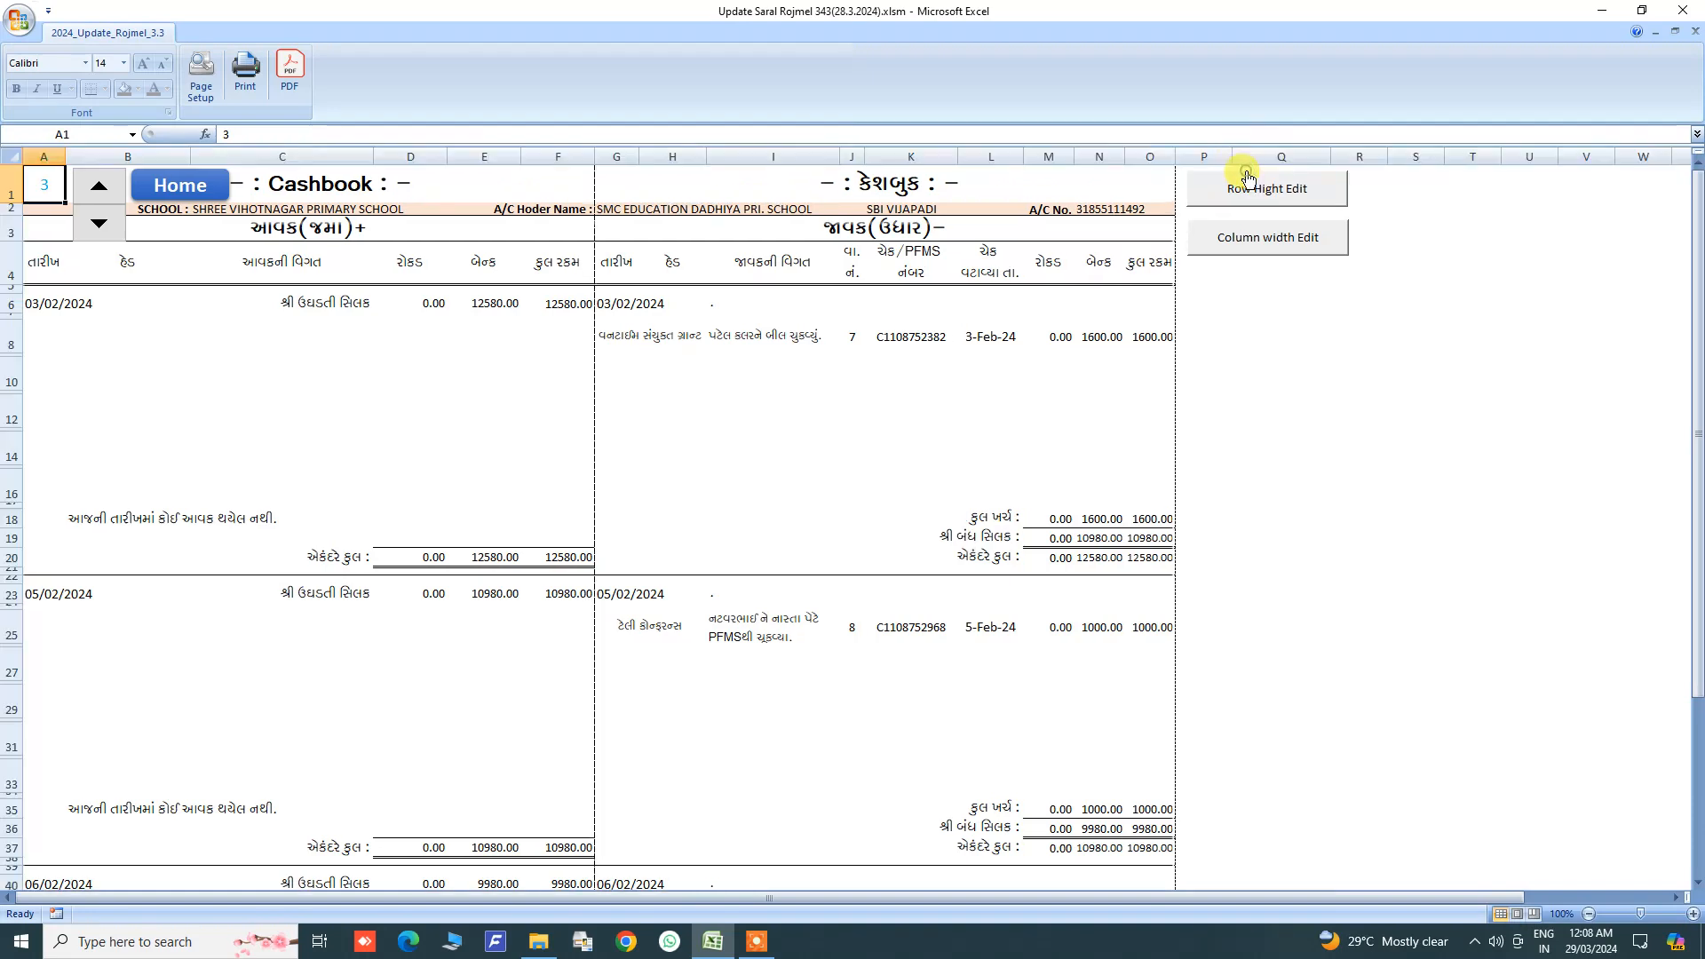
{"action": "left_click_drag", "start_coordinate": [11, 357], "coordinate": [11, 502]}
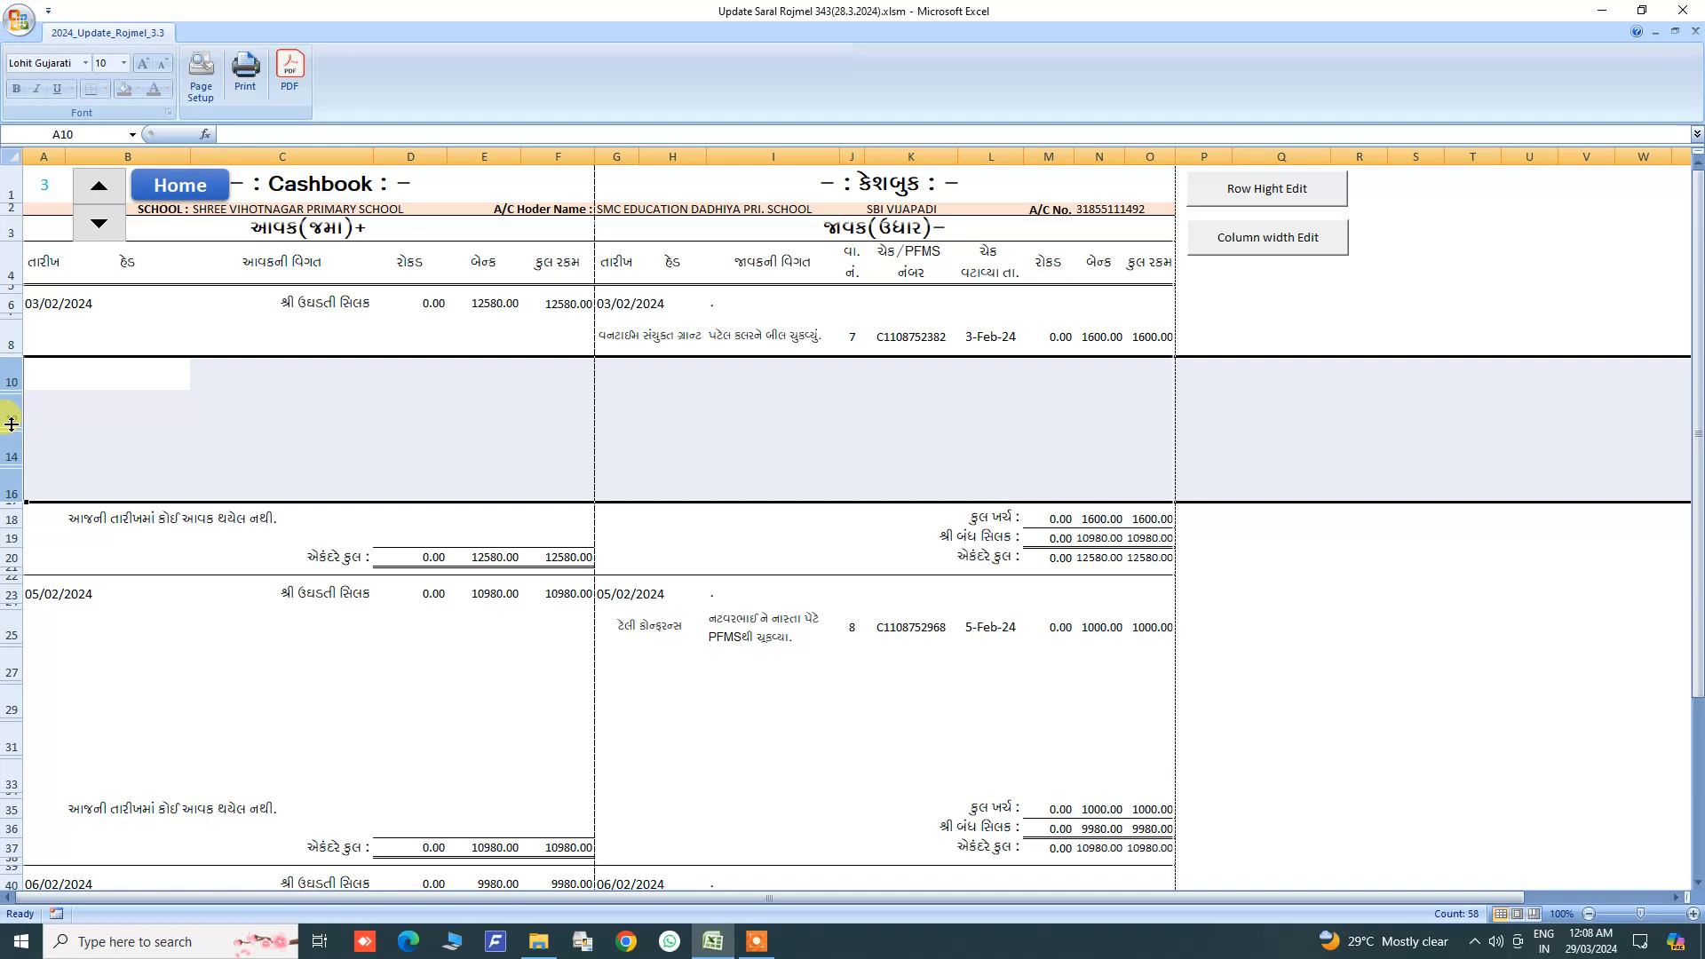
{"action": "scroll", "coordinate": [11, 425], "scroll_direction": "down", "scroll_amount": 7}
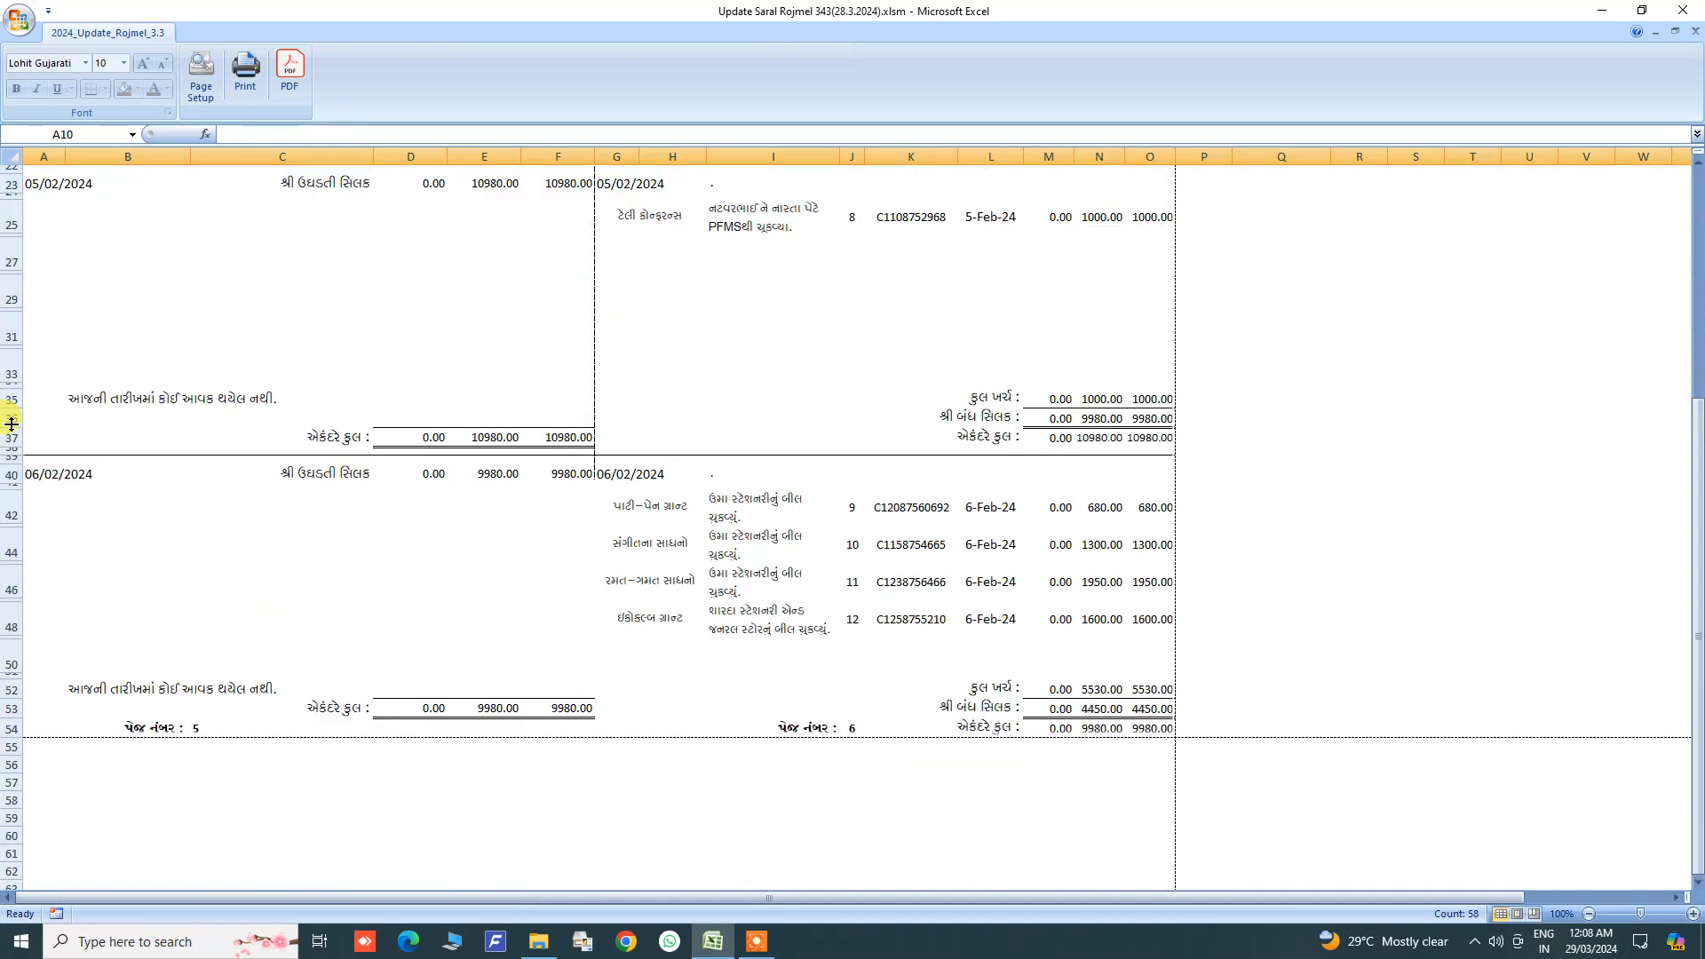
{"action": "scroll", "coordinate": [11, 424], "scroll_direction": "up", "scroll_amount": 4}
{"action": "scroll", "coordinate": [10, 424], "scroll_direction": "up", "scroll_amount": 3}
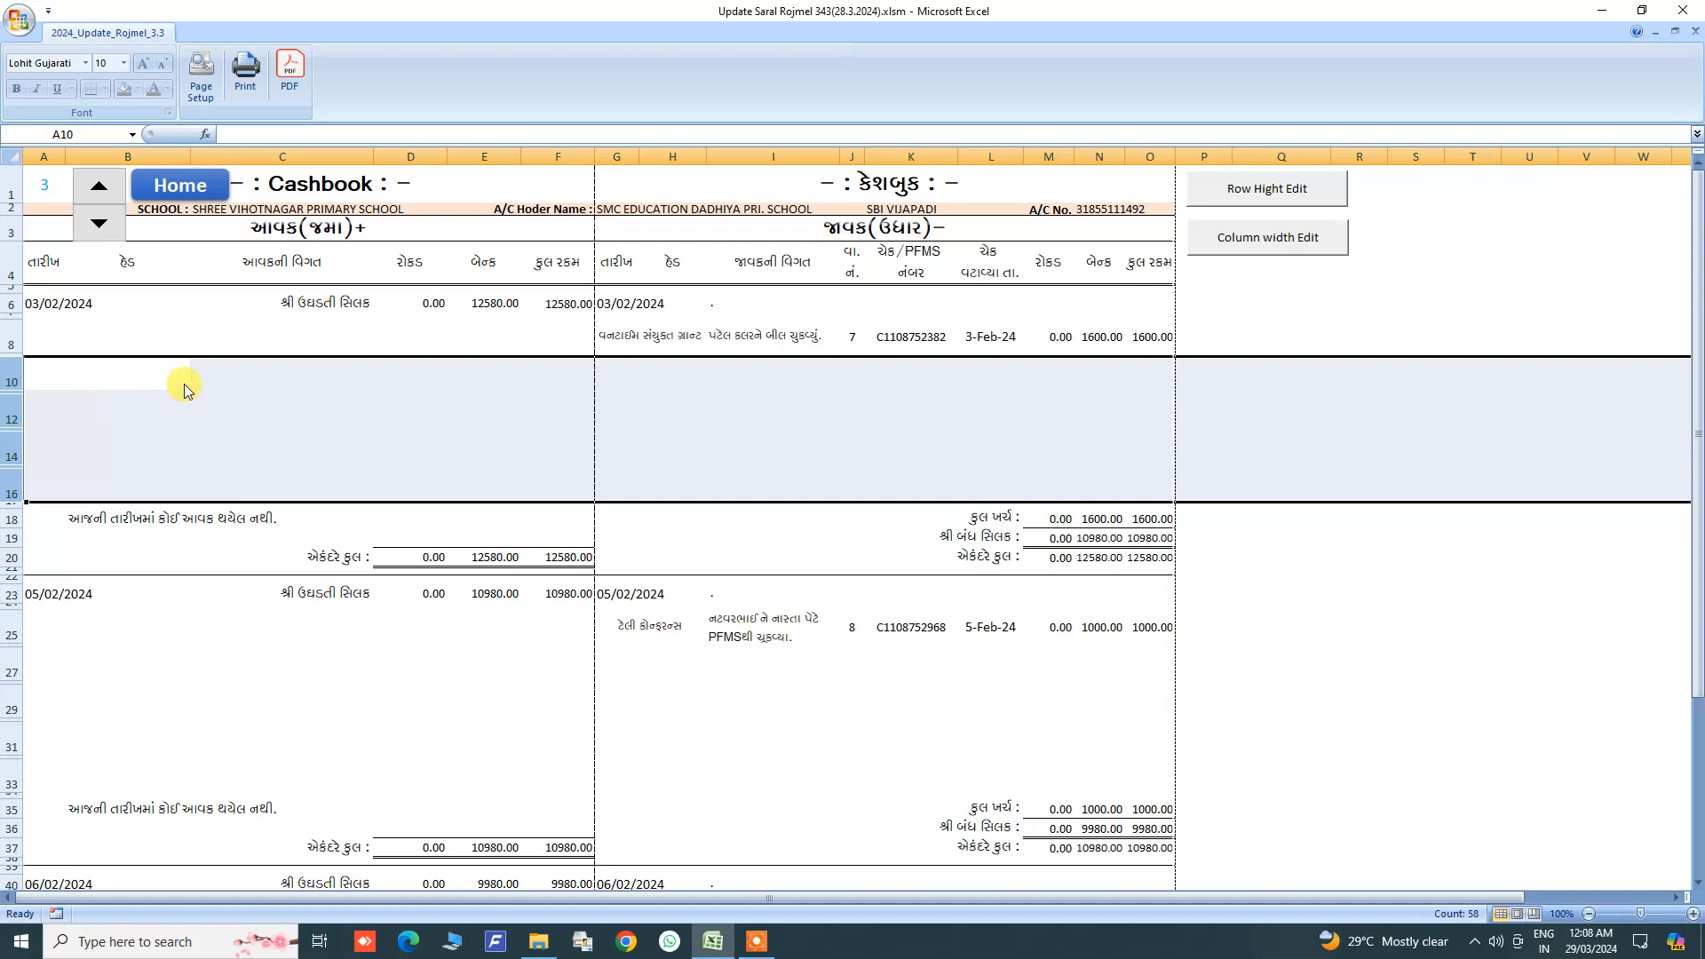
Step: Preview the cashbook printout, examine the scaling and margins in its page setup without changing them, and close the preview
{"action": "left_click", "coordinate": [204, 90]}
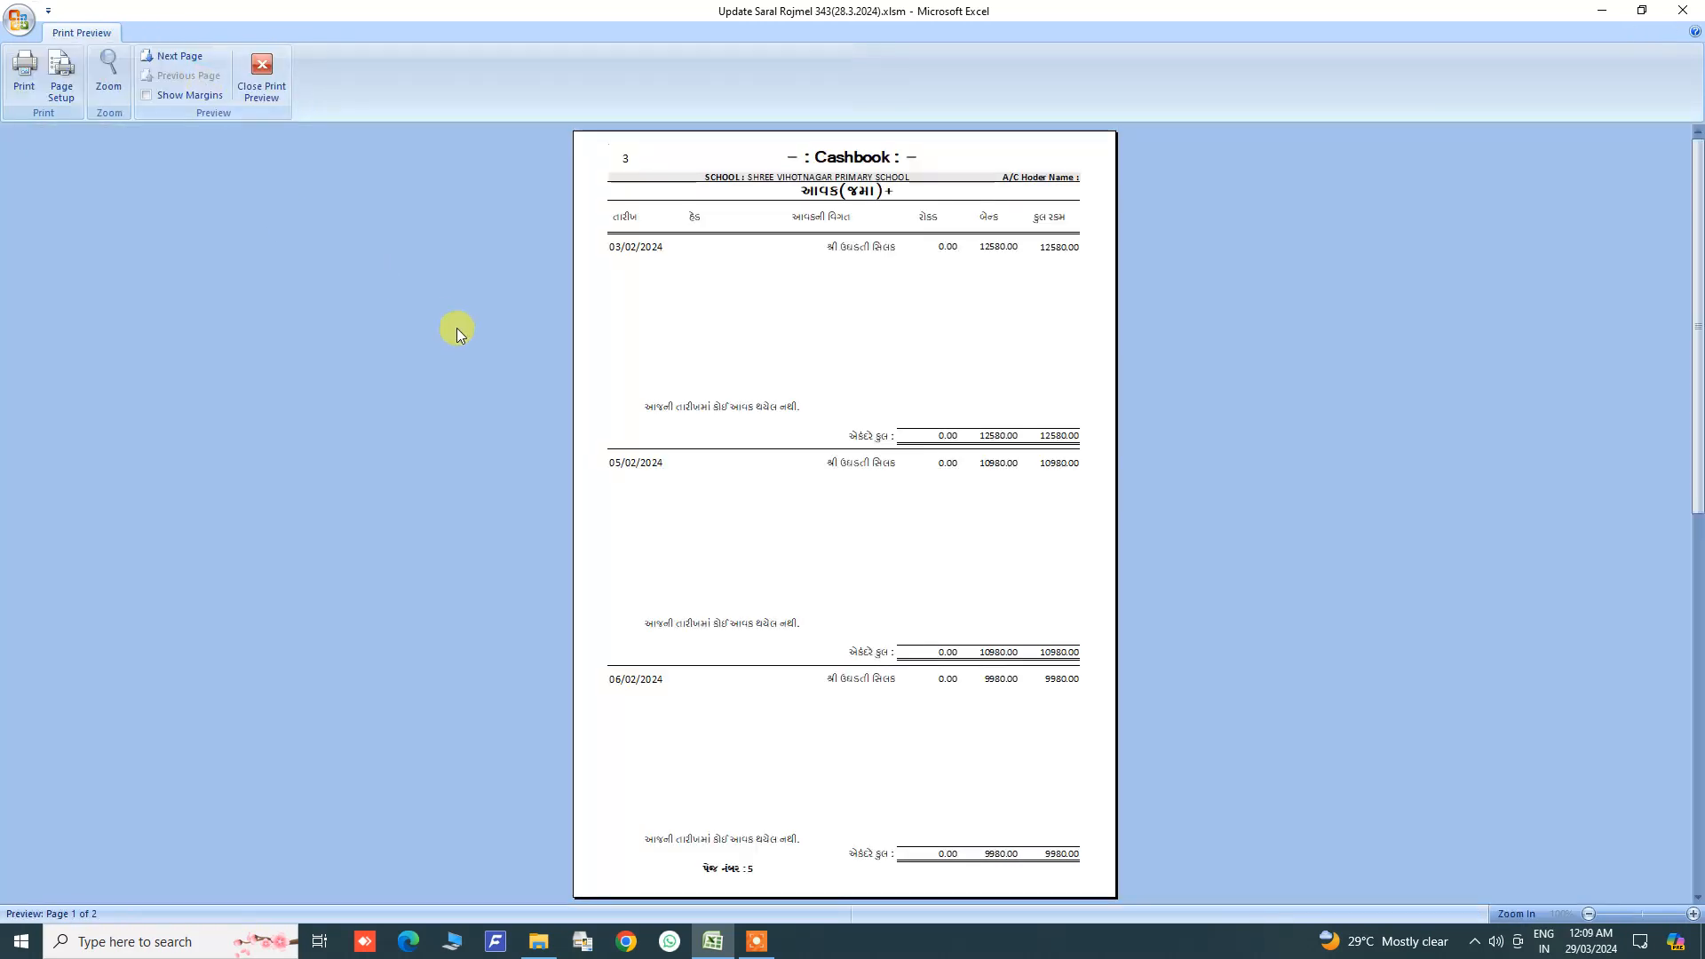
{"action": "left_click", "coordinate": [68, 86]}
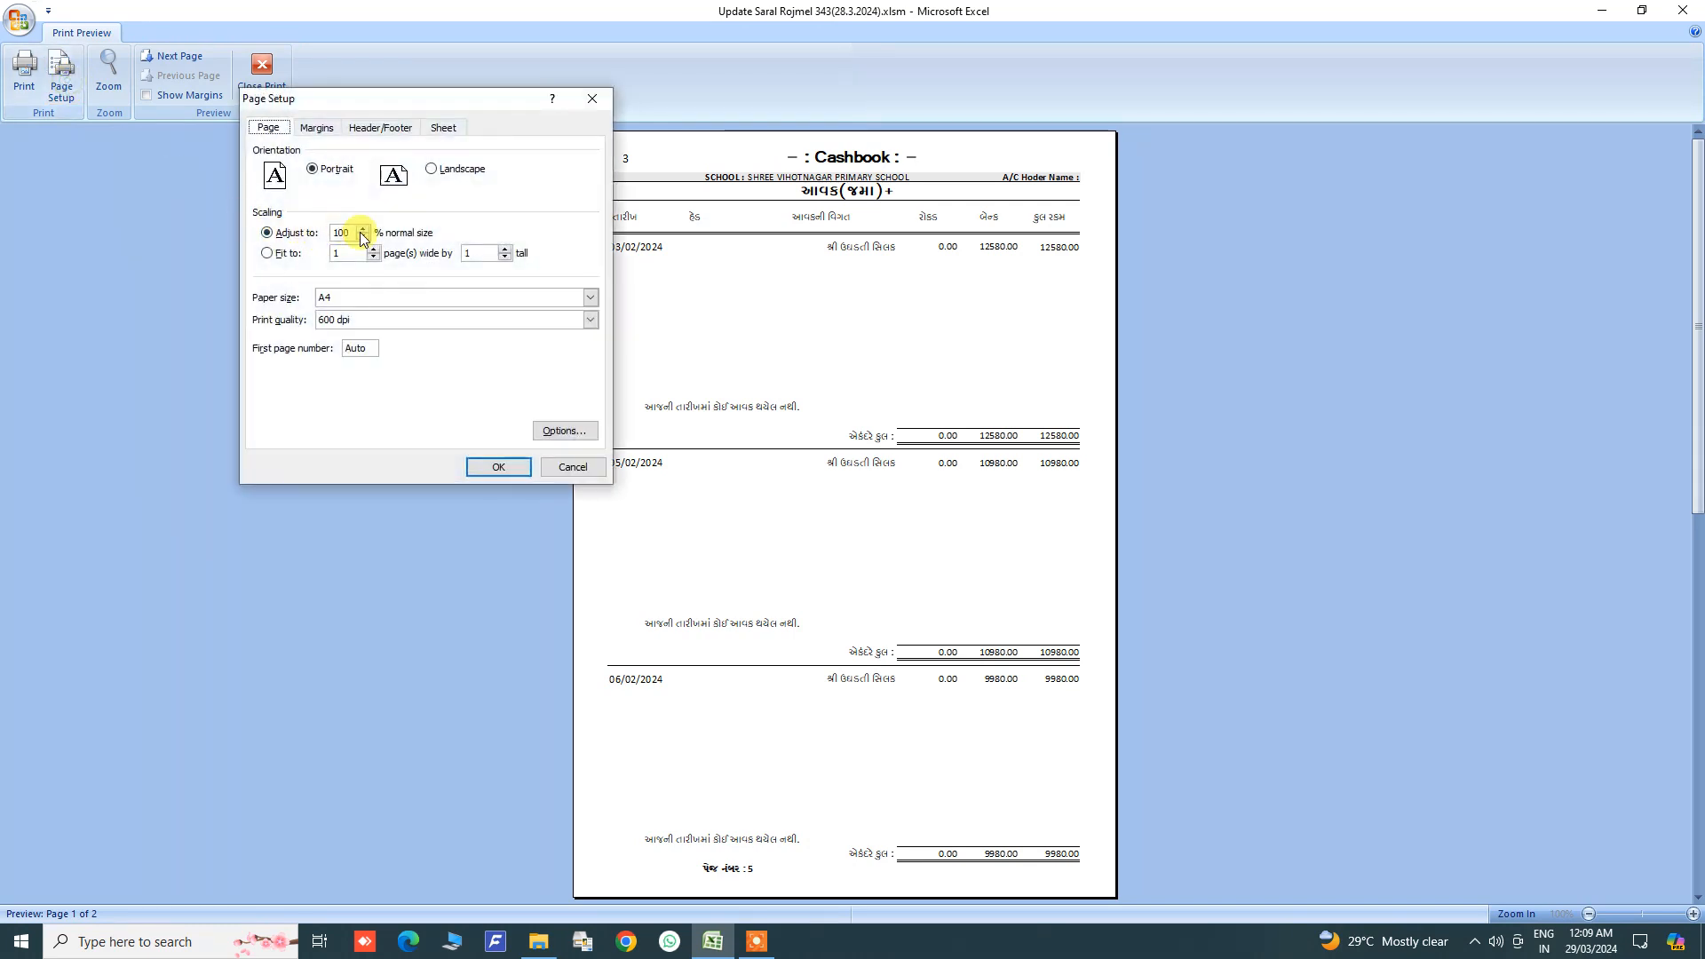
{"action": "left_click", "coordinate": [320, 133]}
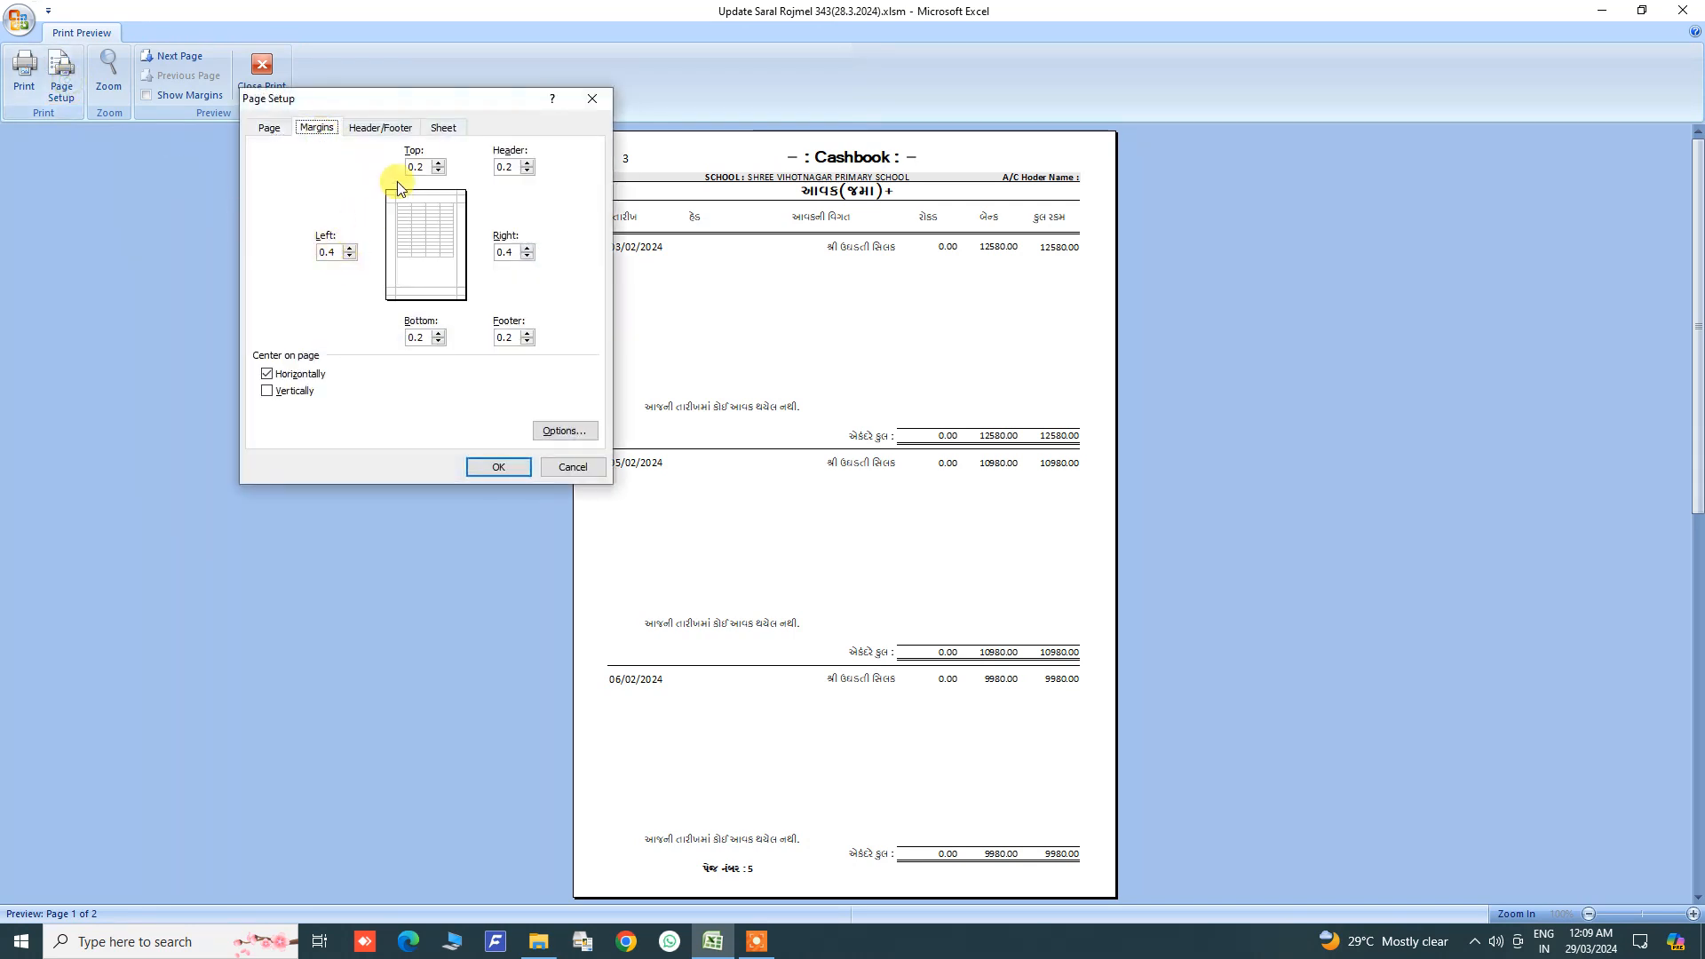
{"action": "left_click", "coordinate": [567, 467]}
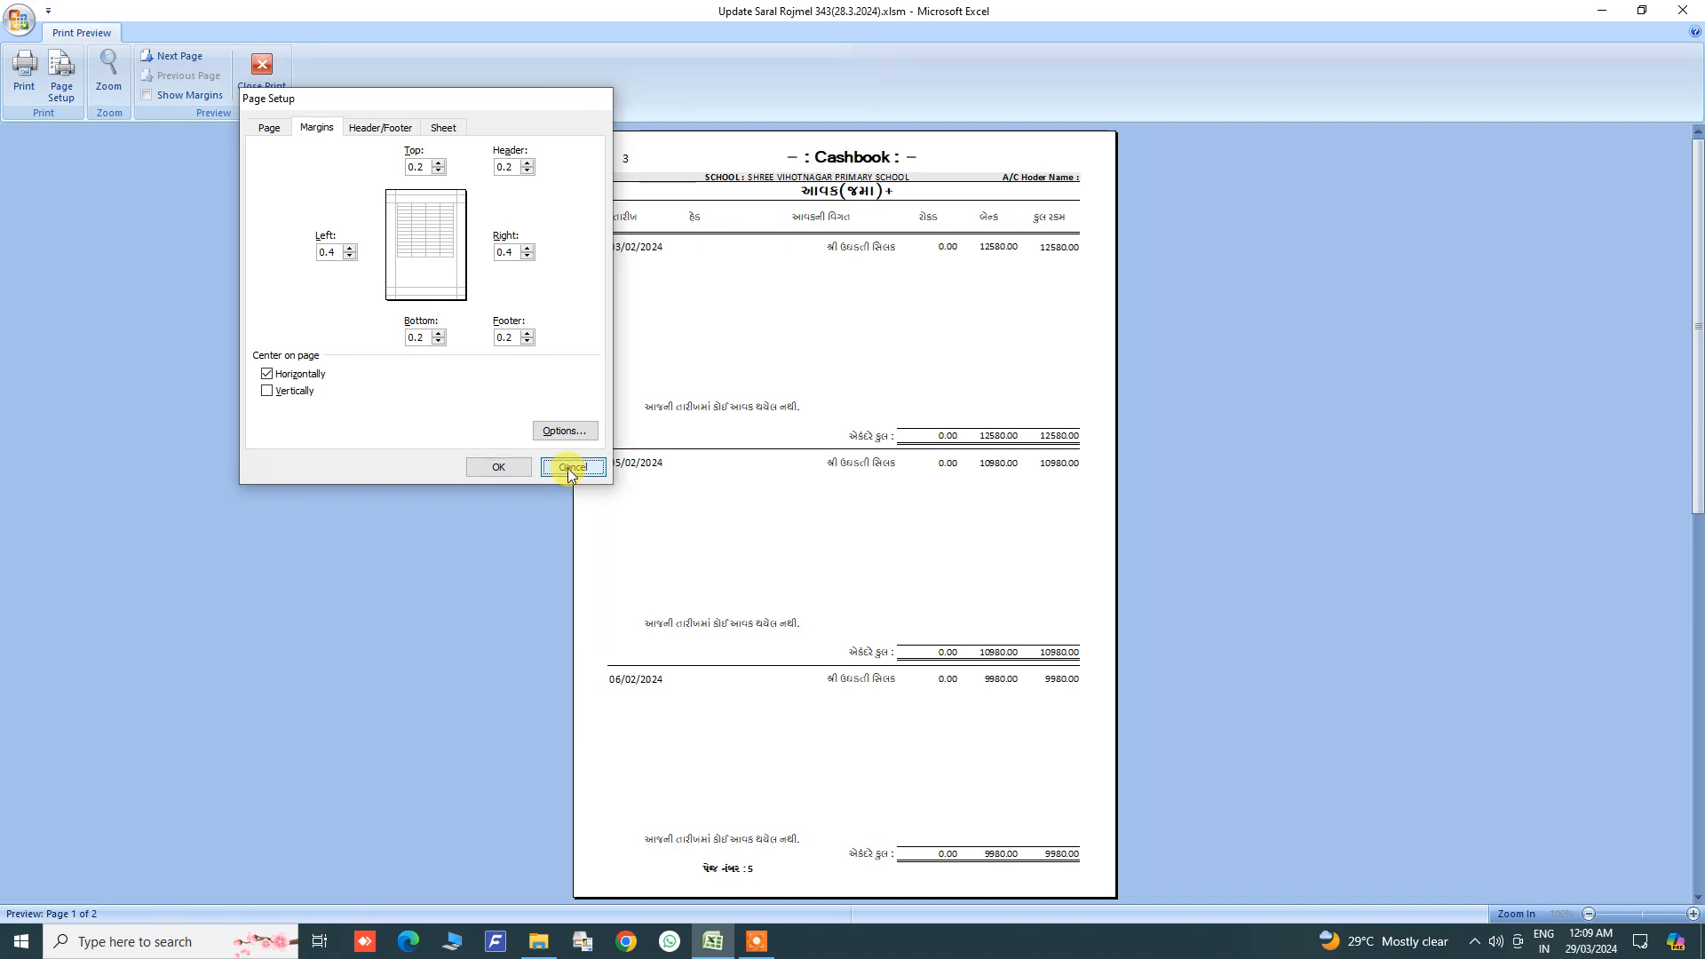
{"action": "left_click", "coordinate": [68, 94]}
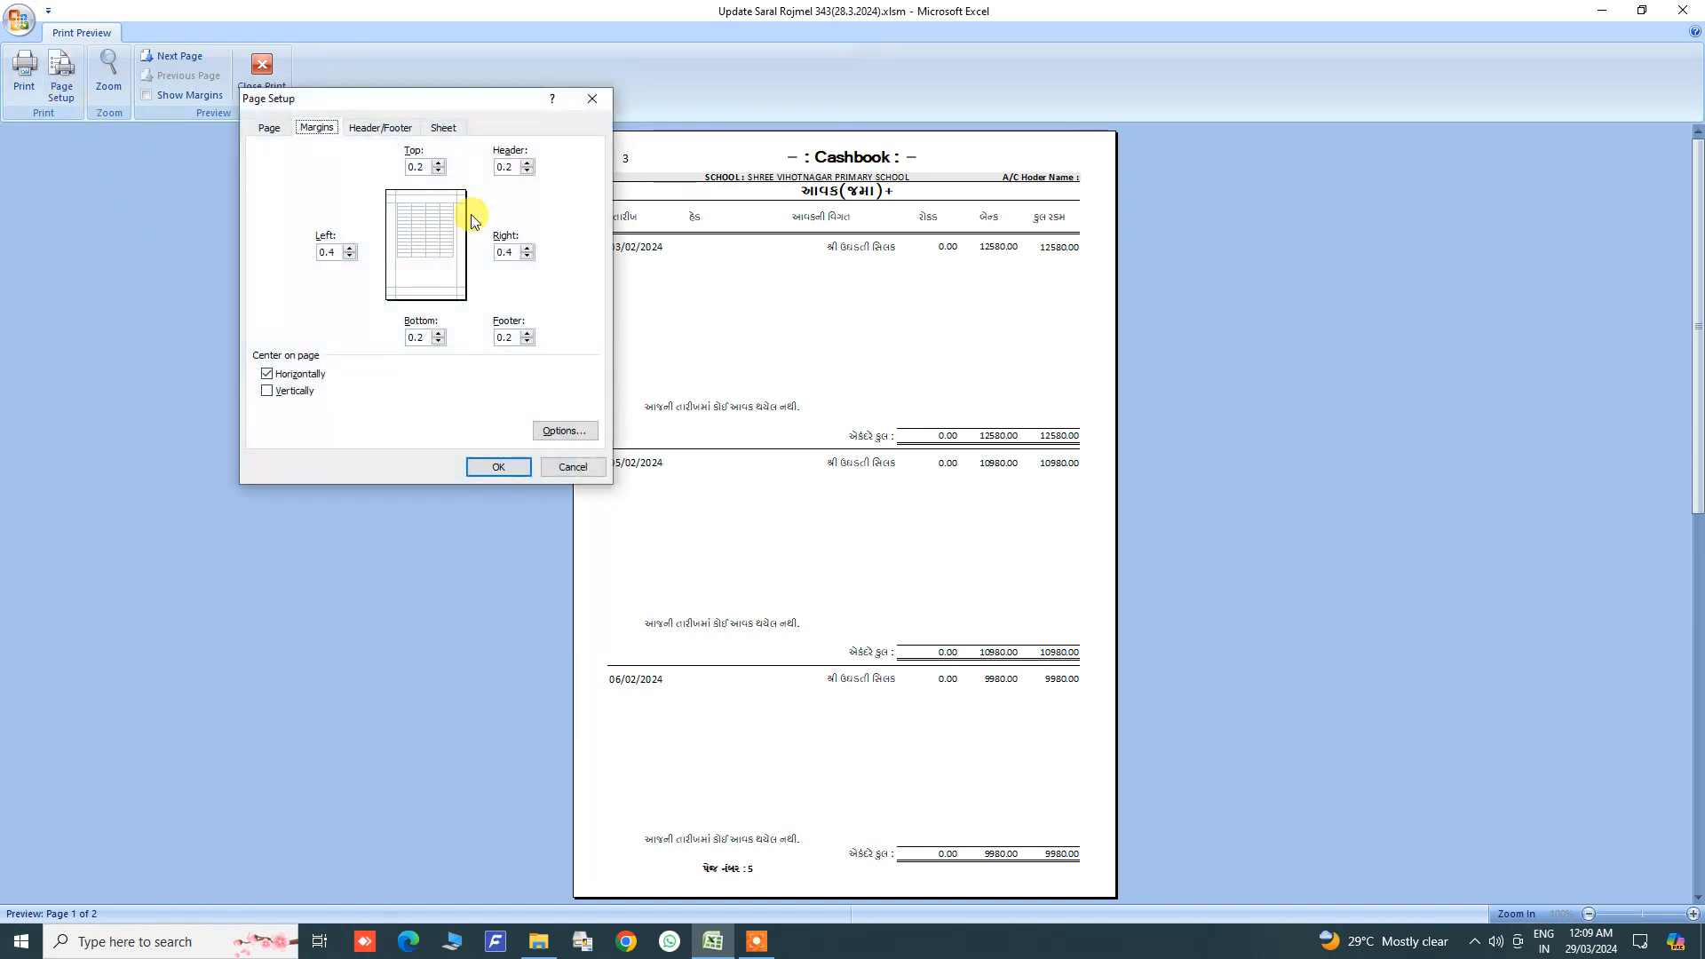
{"action": "left_click", "coordinate": [572, 467]}
{"action": "left_click", "coordinate": [267, 76]}
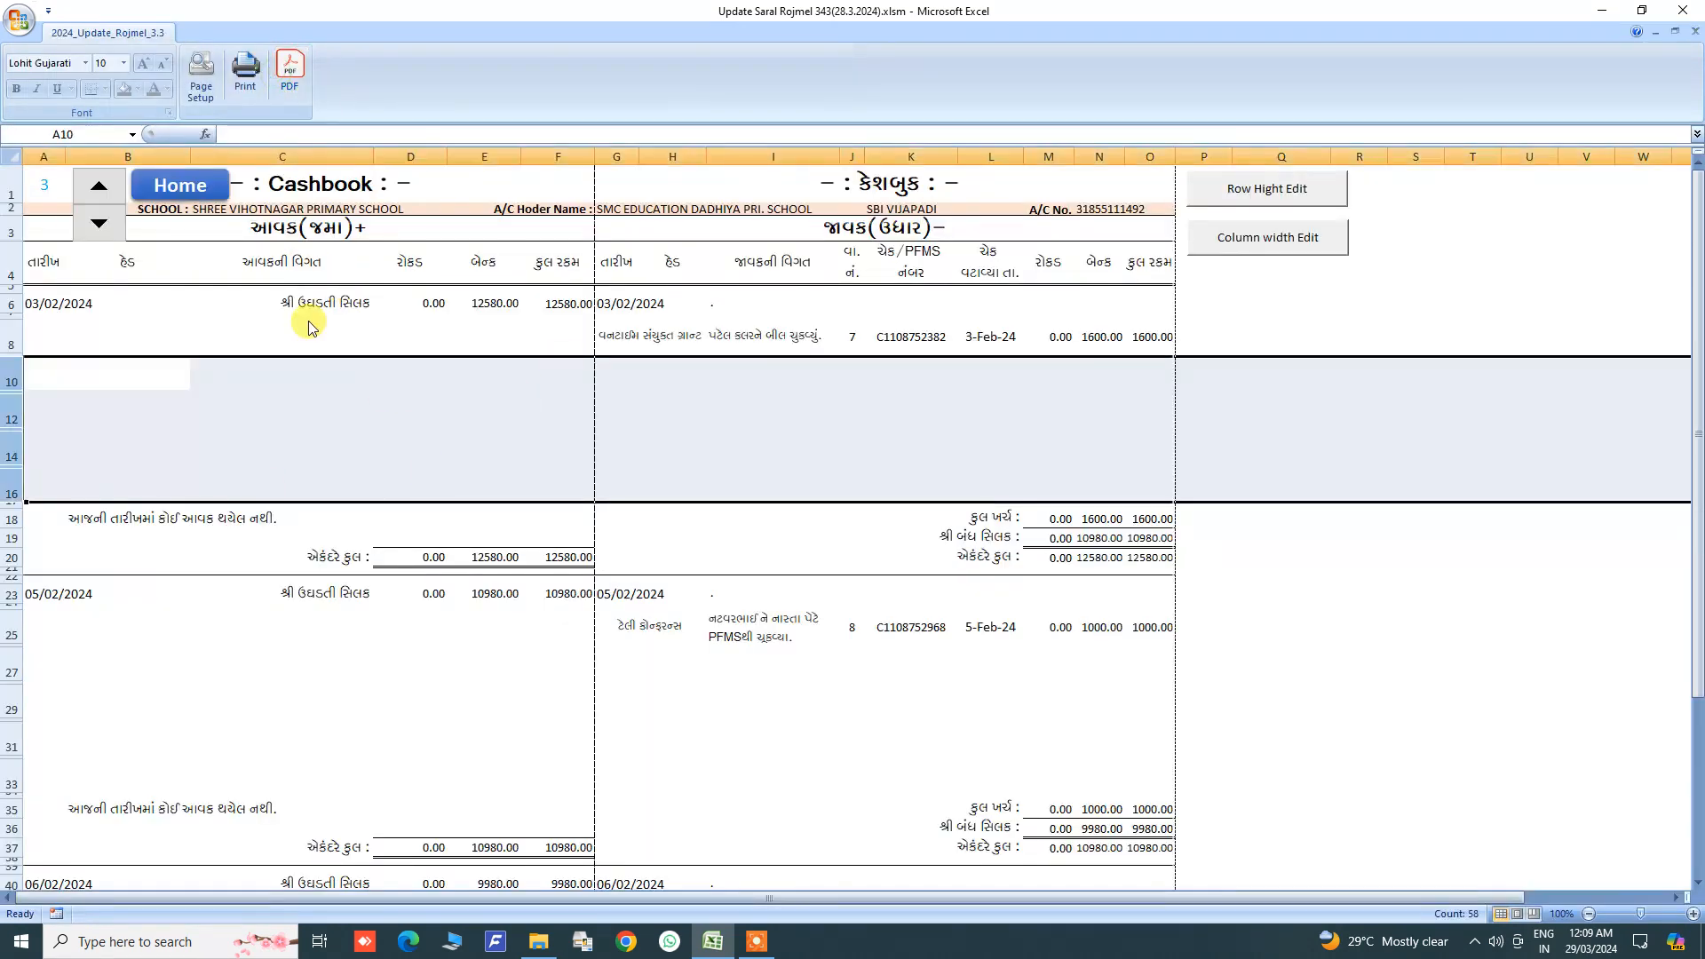
Step: Reopen the print preview of cashbook page 3 and view its second sheet with the expense entries
{"action": "left_click", "coordinate": [201, 86]}
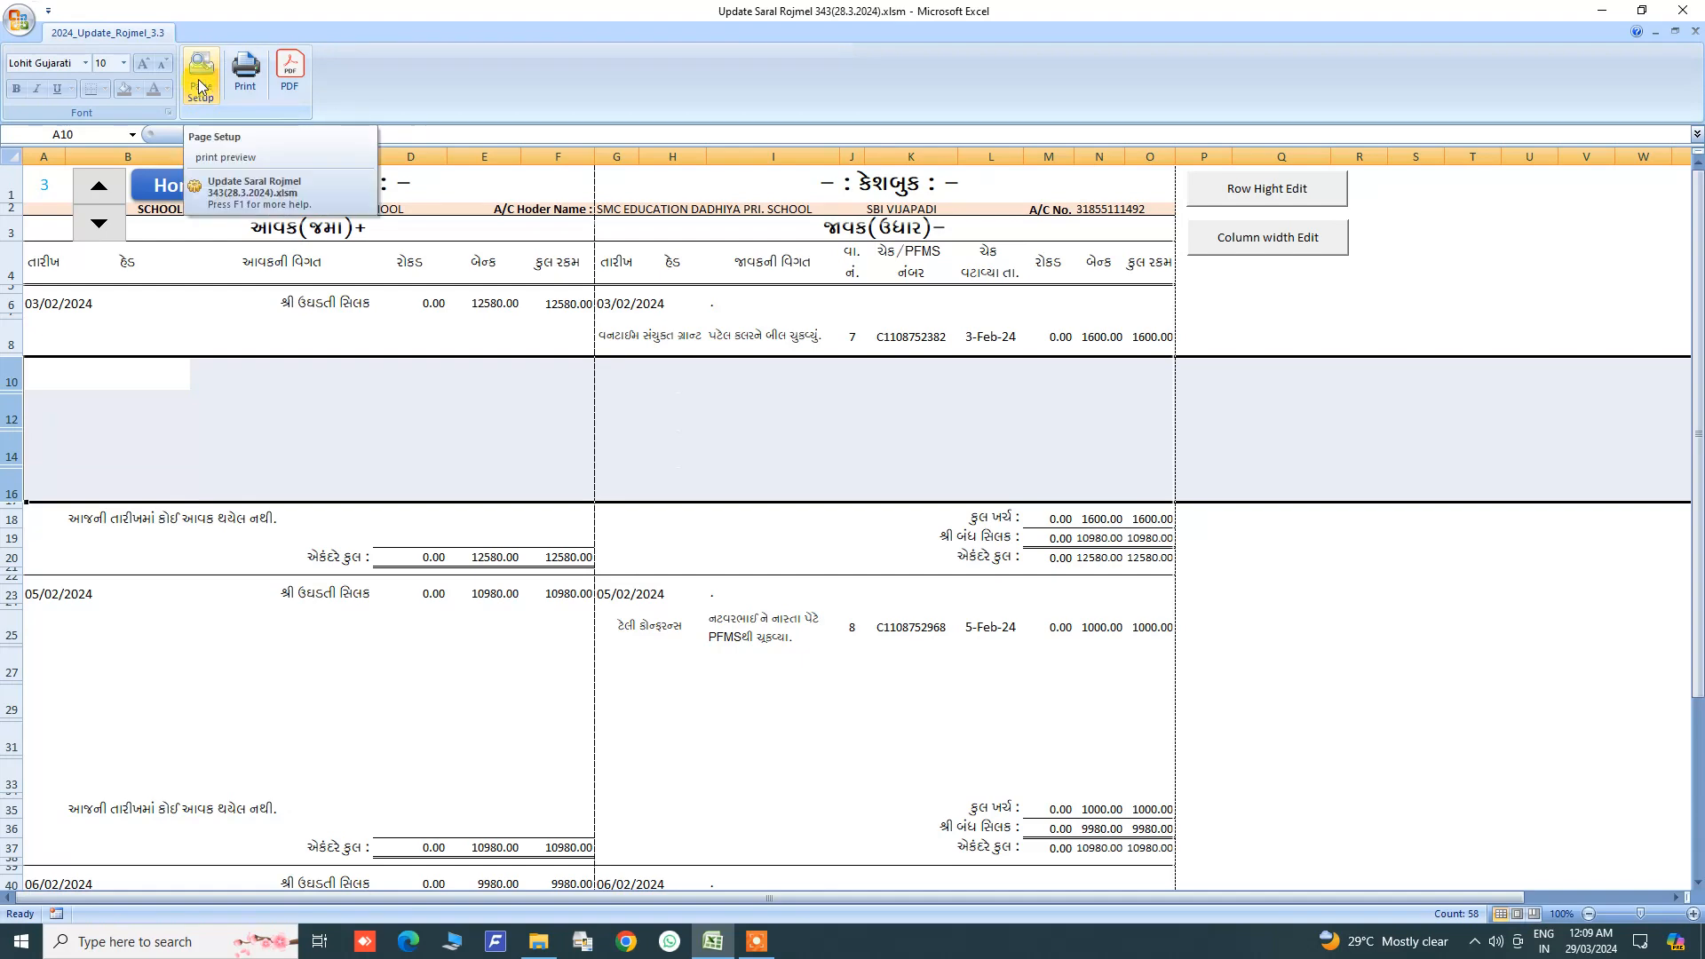
{"action": "left_click", "coordinate": [206, 182]}
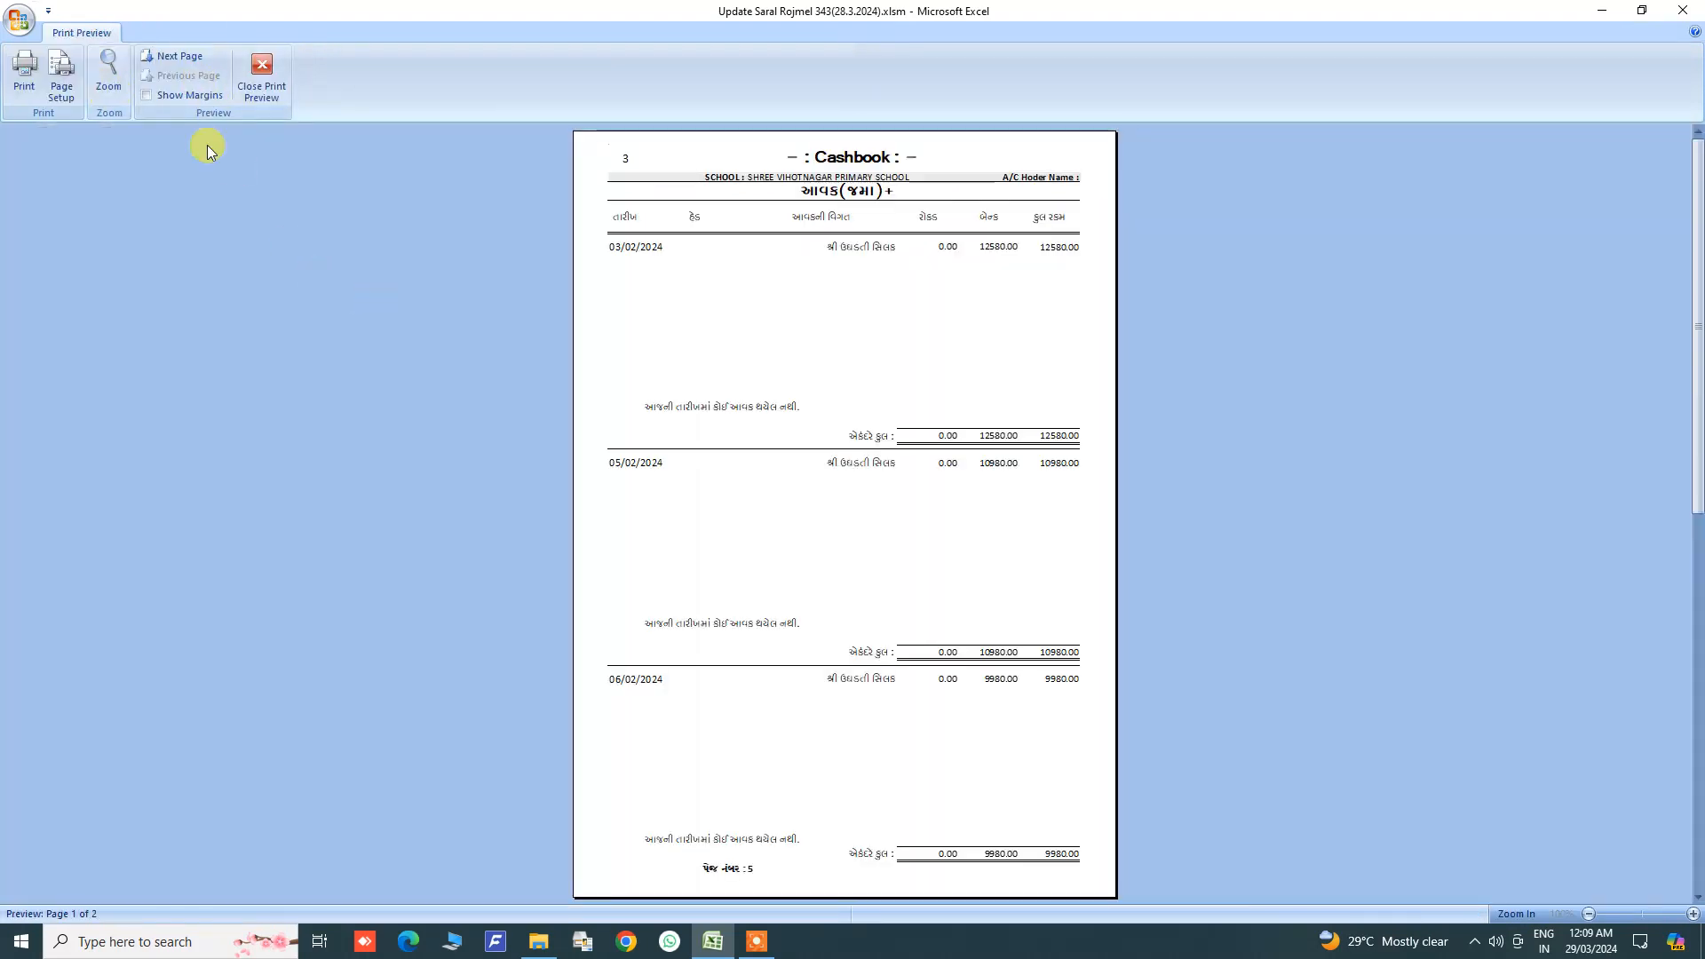
{"action": "scroll", "coordinate": [787, 514], "scroll_direction": "down", "scroll_amount": 2}
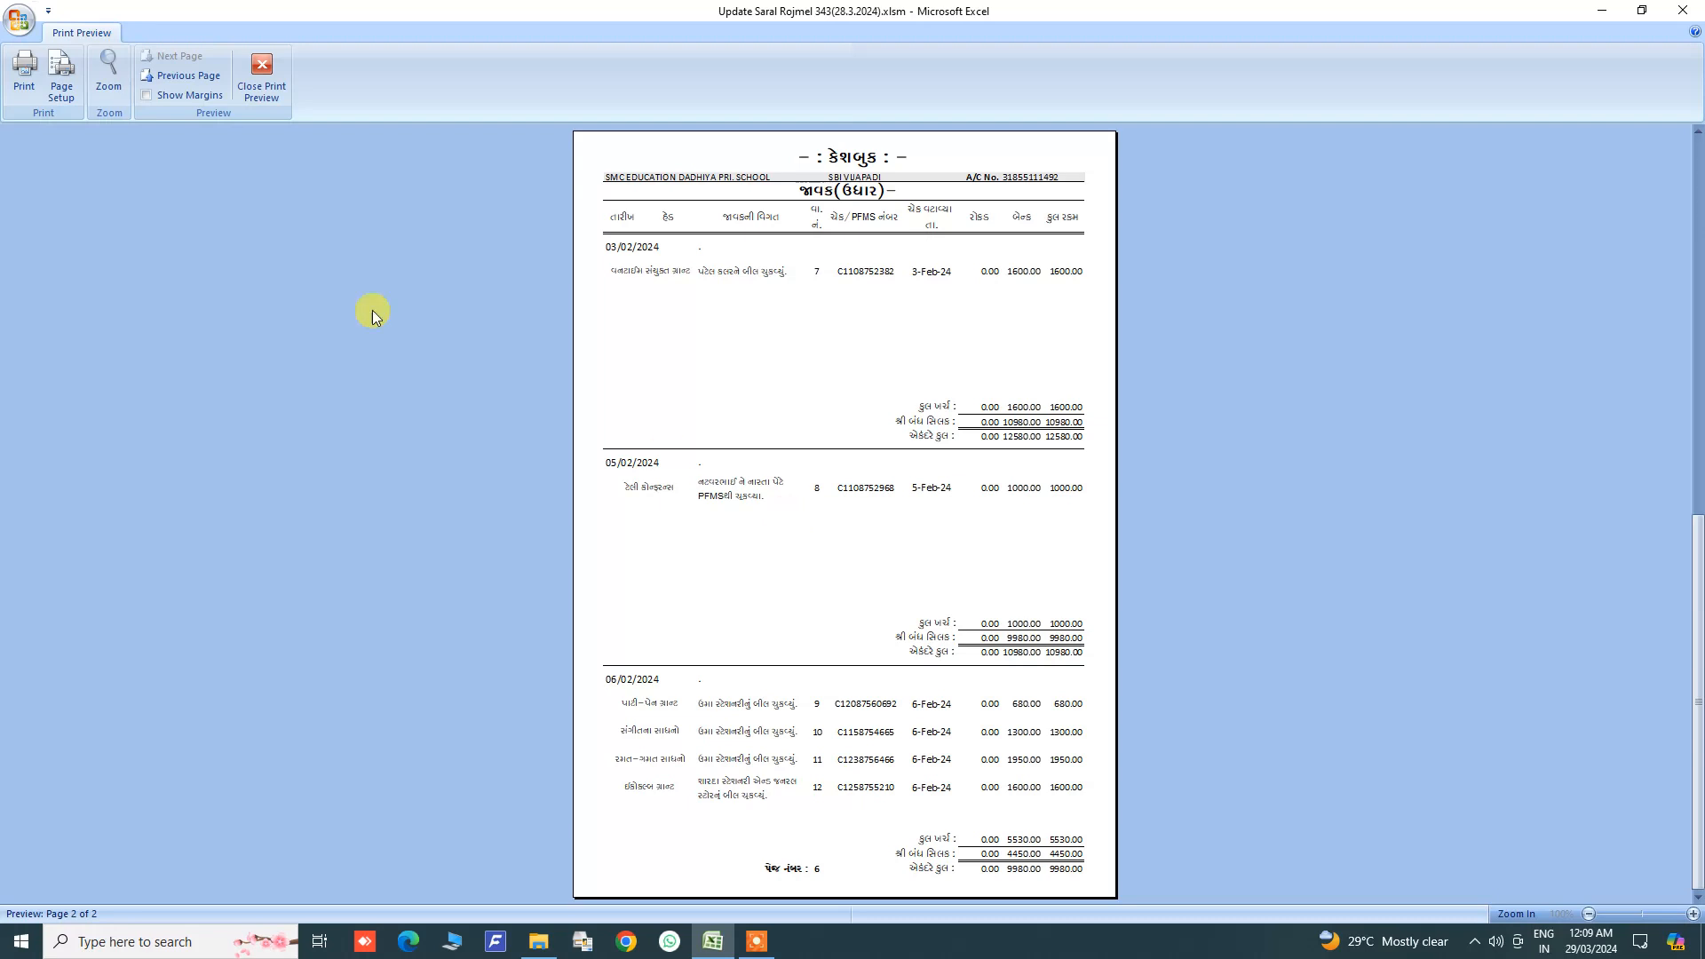
Step: Examine the scaling and margins in the page setup of the cashbook preview, leave them unchanged and close the preview
{"action": "left_click", "coordinate": [58, 93]}
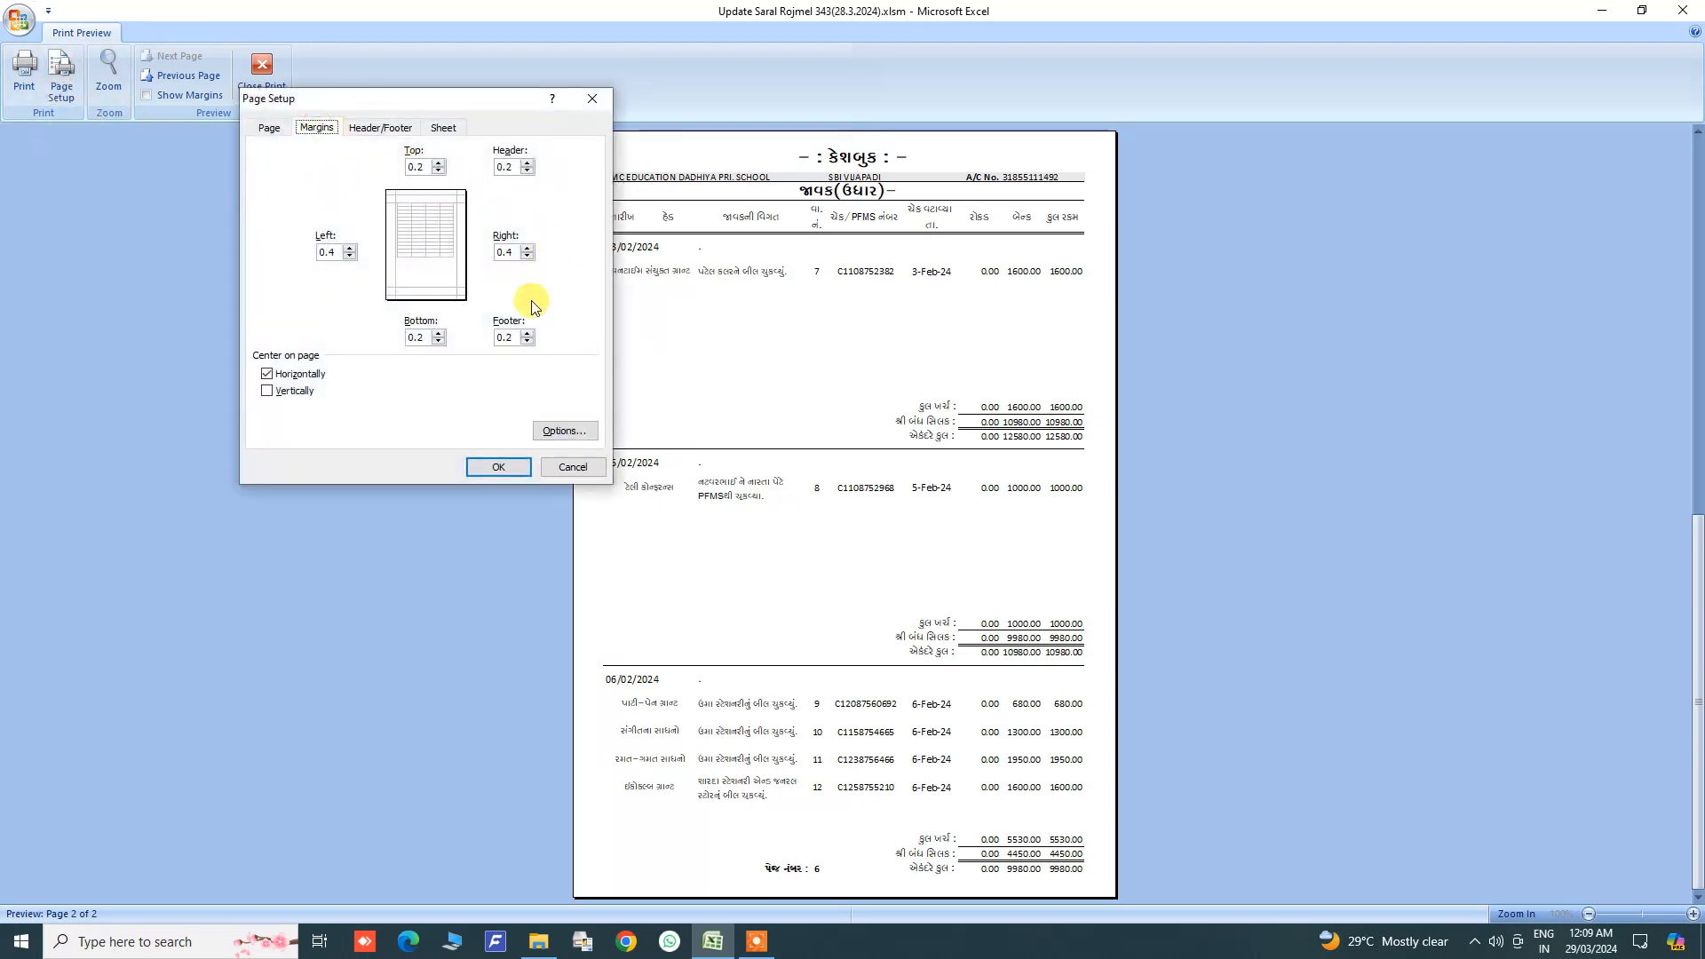
{"action": "left_click", "coordinate": [270, 129]}
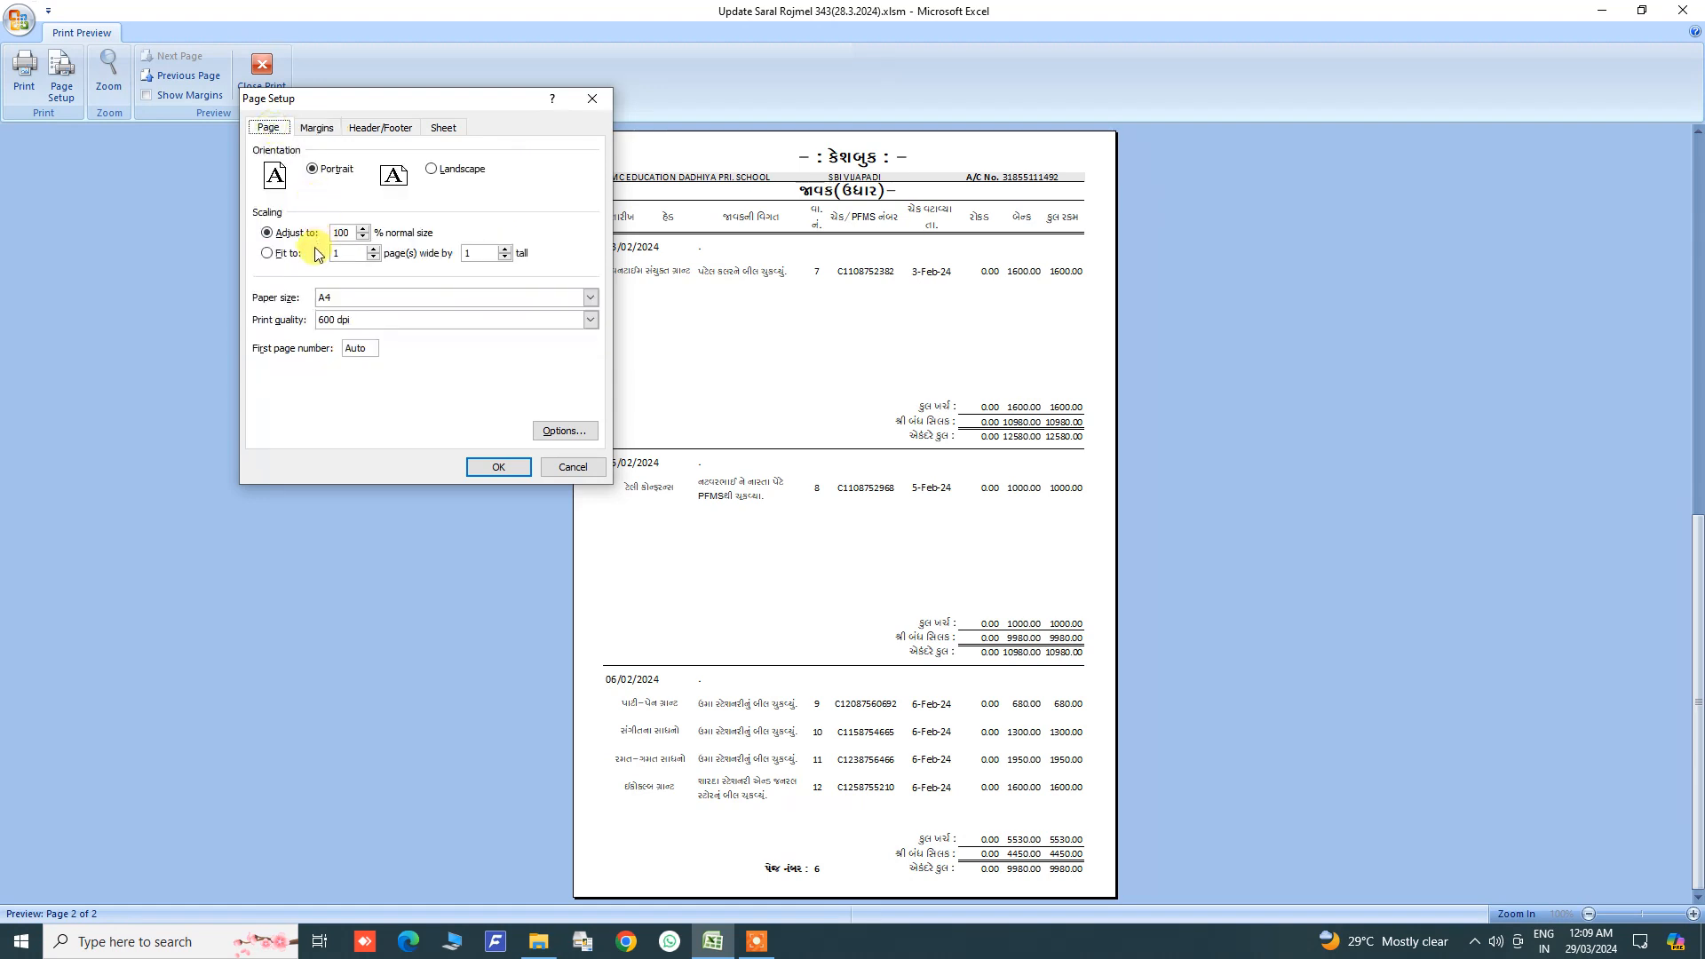
{"action": "left_click", "coordinate": [311, 128]}
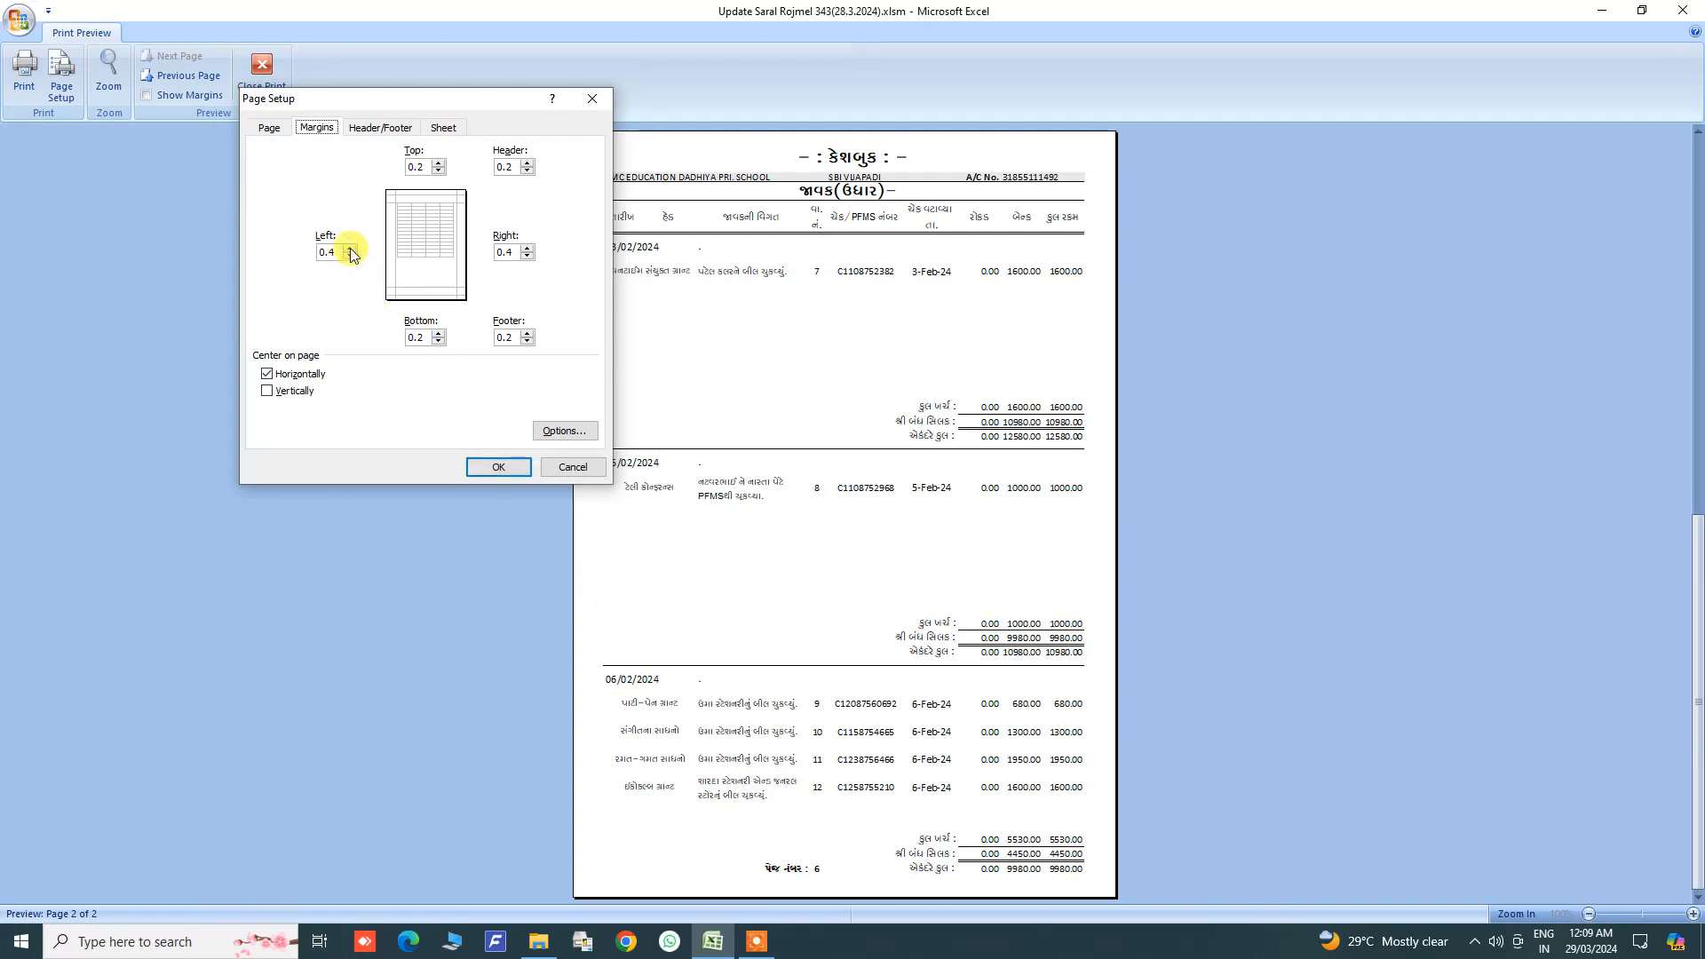
{"action": "left_click", "coordinate": [573, 468]}
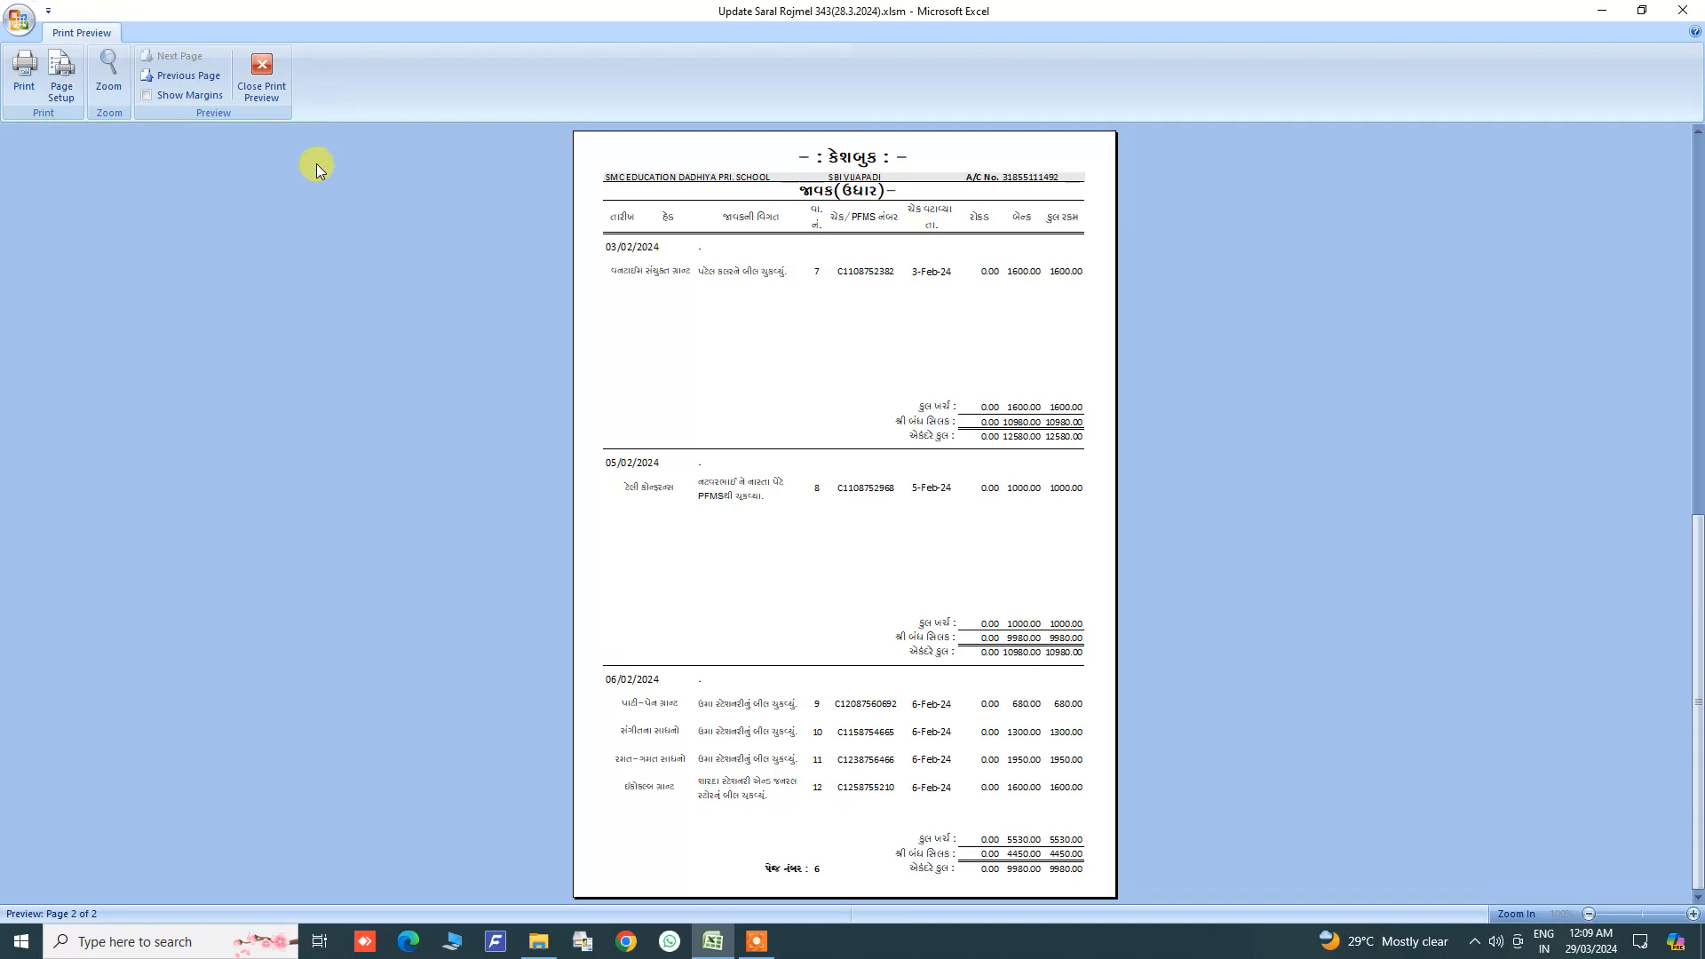
{"action": "left_click", "coordinate": [263, 85]}
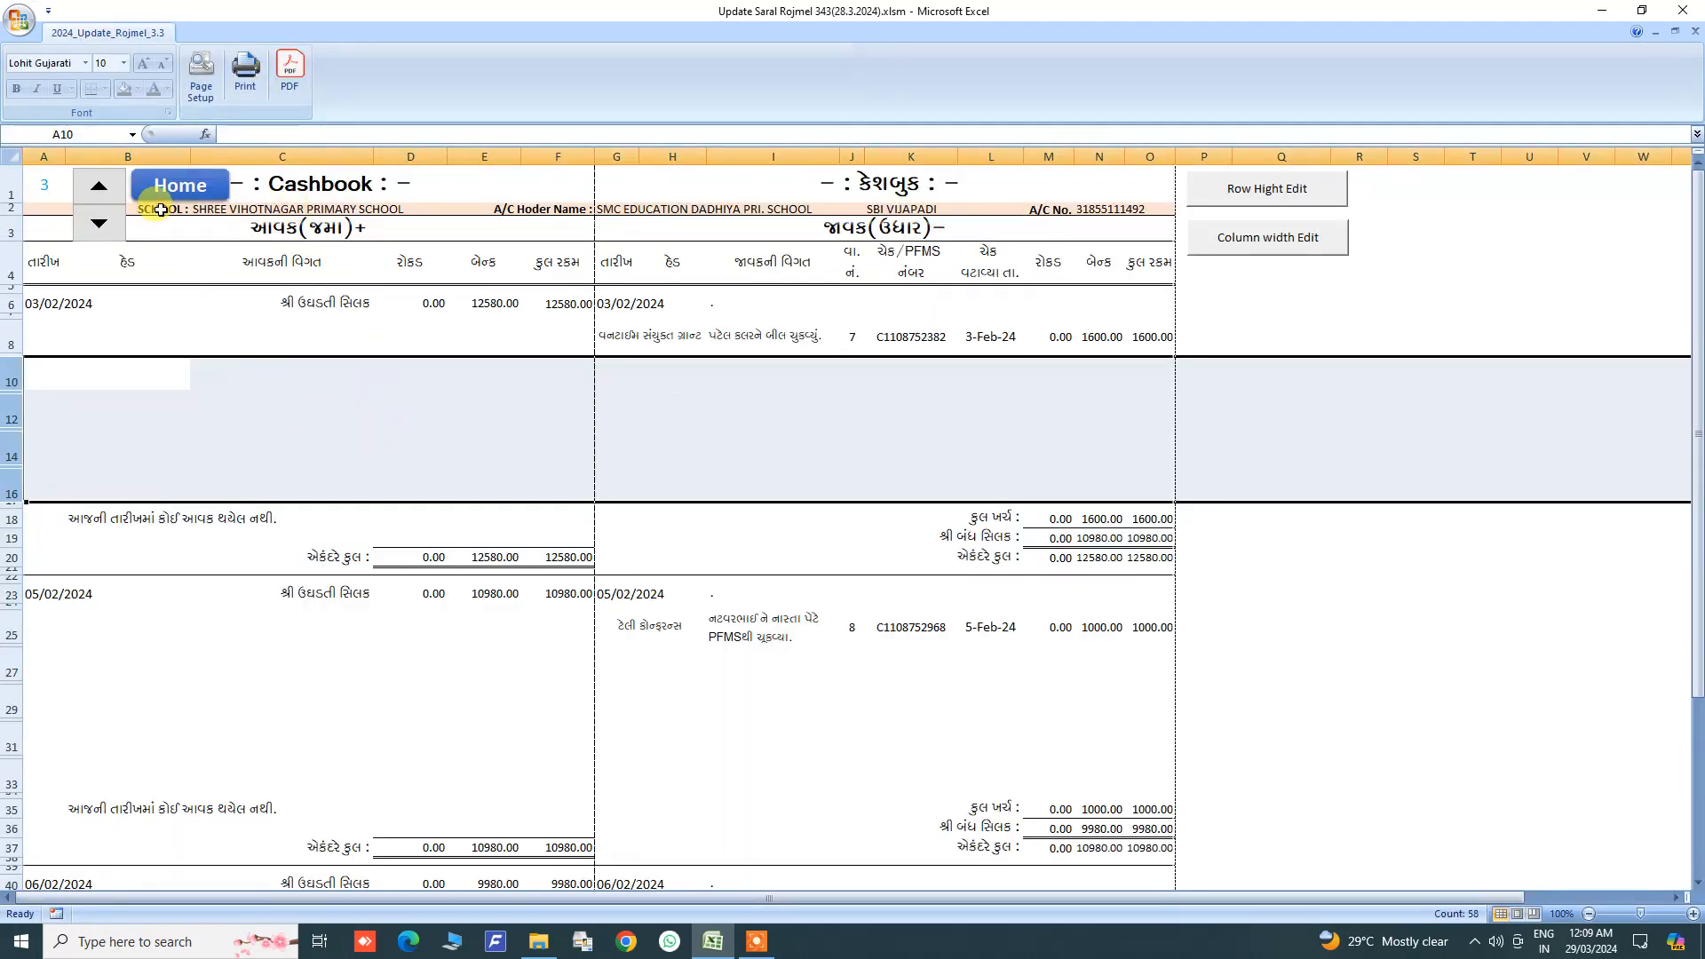
Step: Switch to File Explorer, open the cashbook folder and go through the exported files 0.xlsx.pdf to 3.xlsx.pdf
{"action": "left_click", "coordinate": [539, 941]}
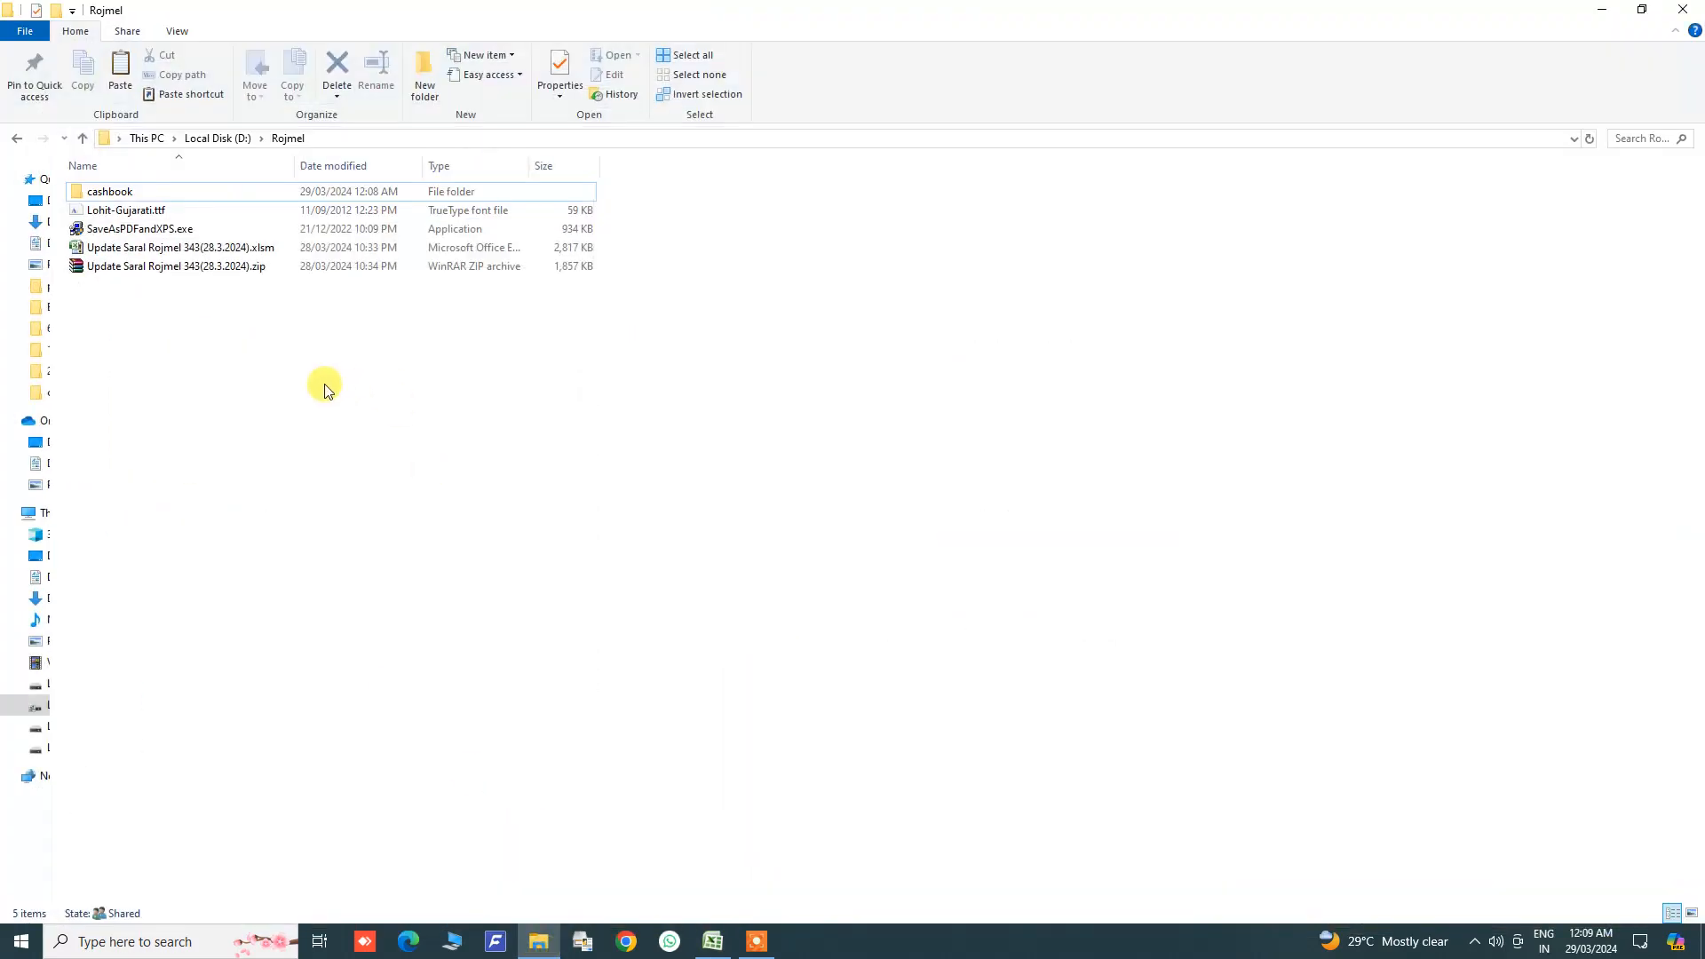
{"action": "double_click", "coordinate": [151, 190]}
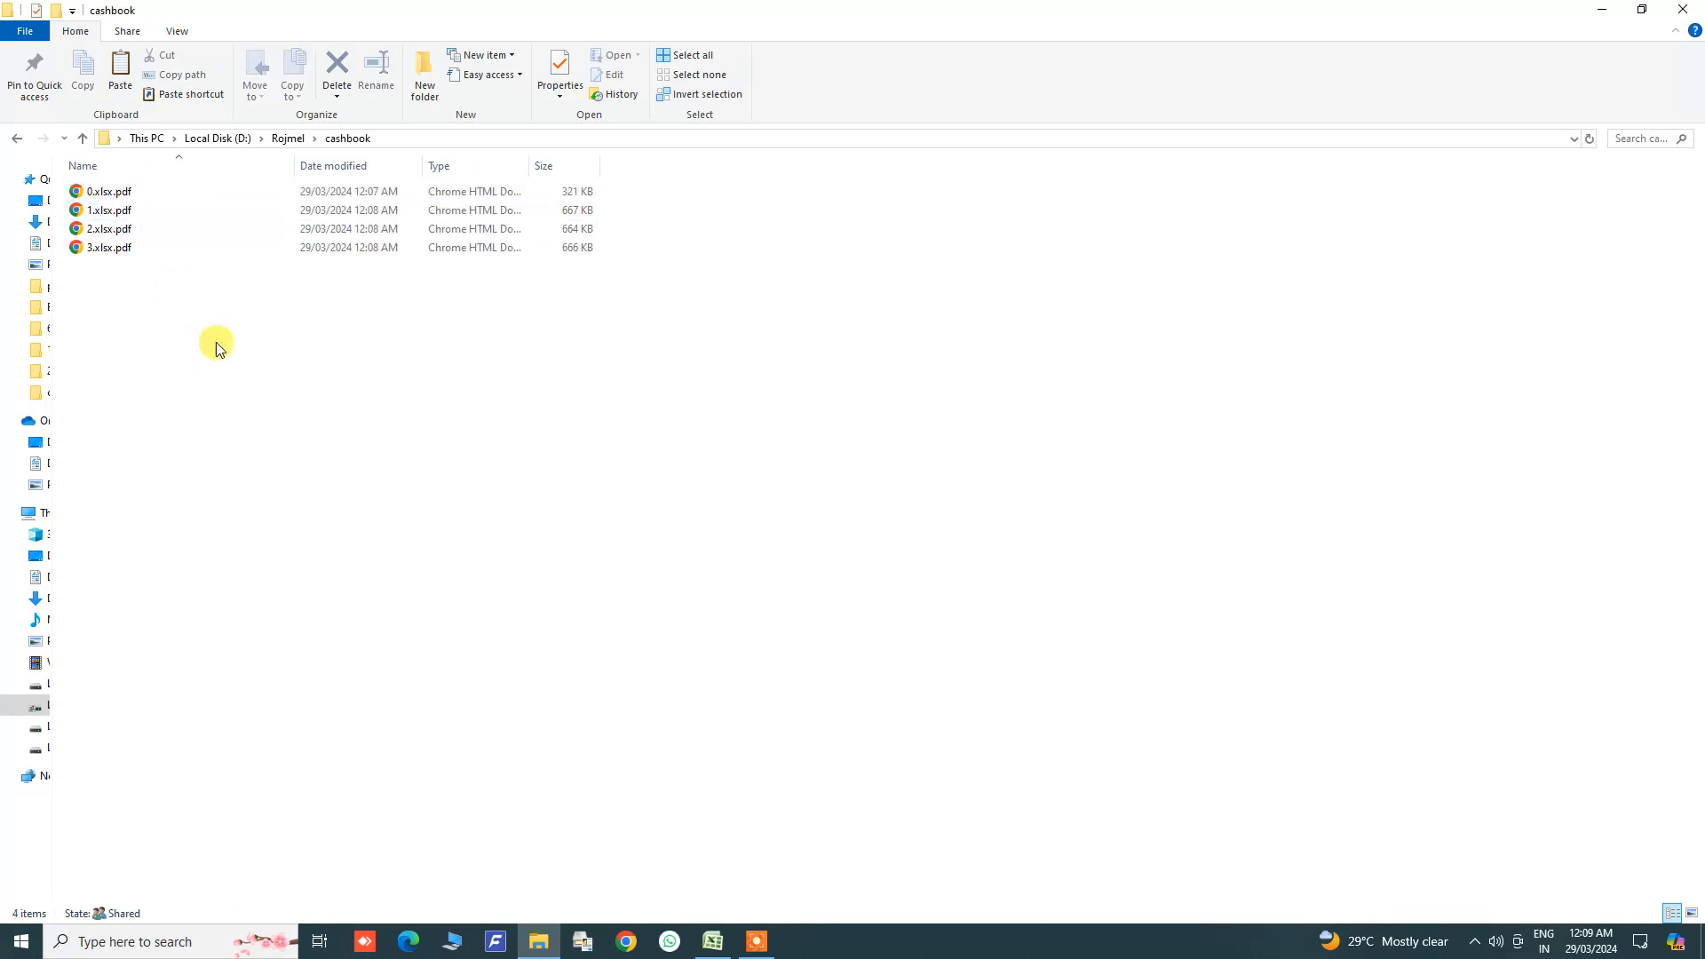
{"action": "left_click", "coordinate": [119, 194]}
{"action": "left_click", "coordinate": [117, 211]}
{"action": "left_click", "coordinate": [116, 230]}
{"action": "left_click", "coordinate": [114, 245]}
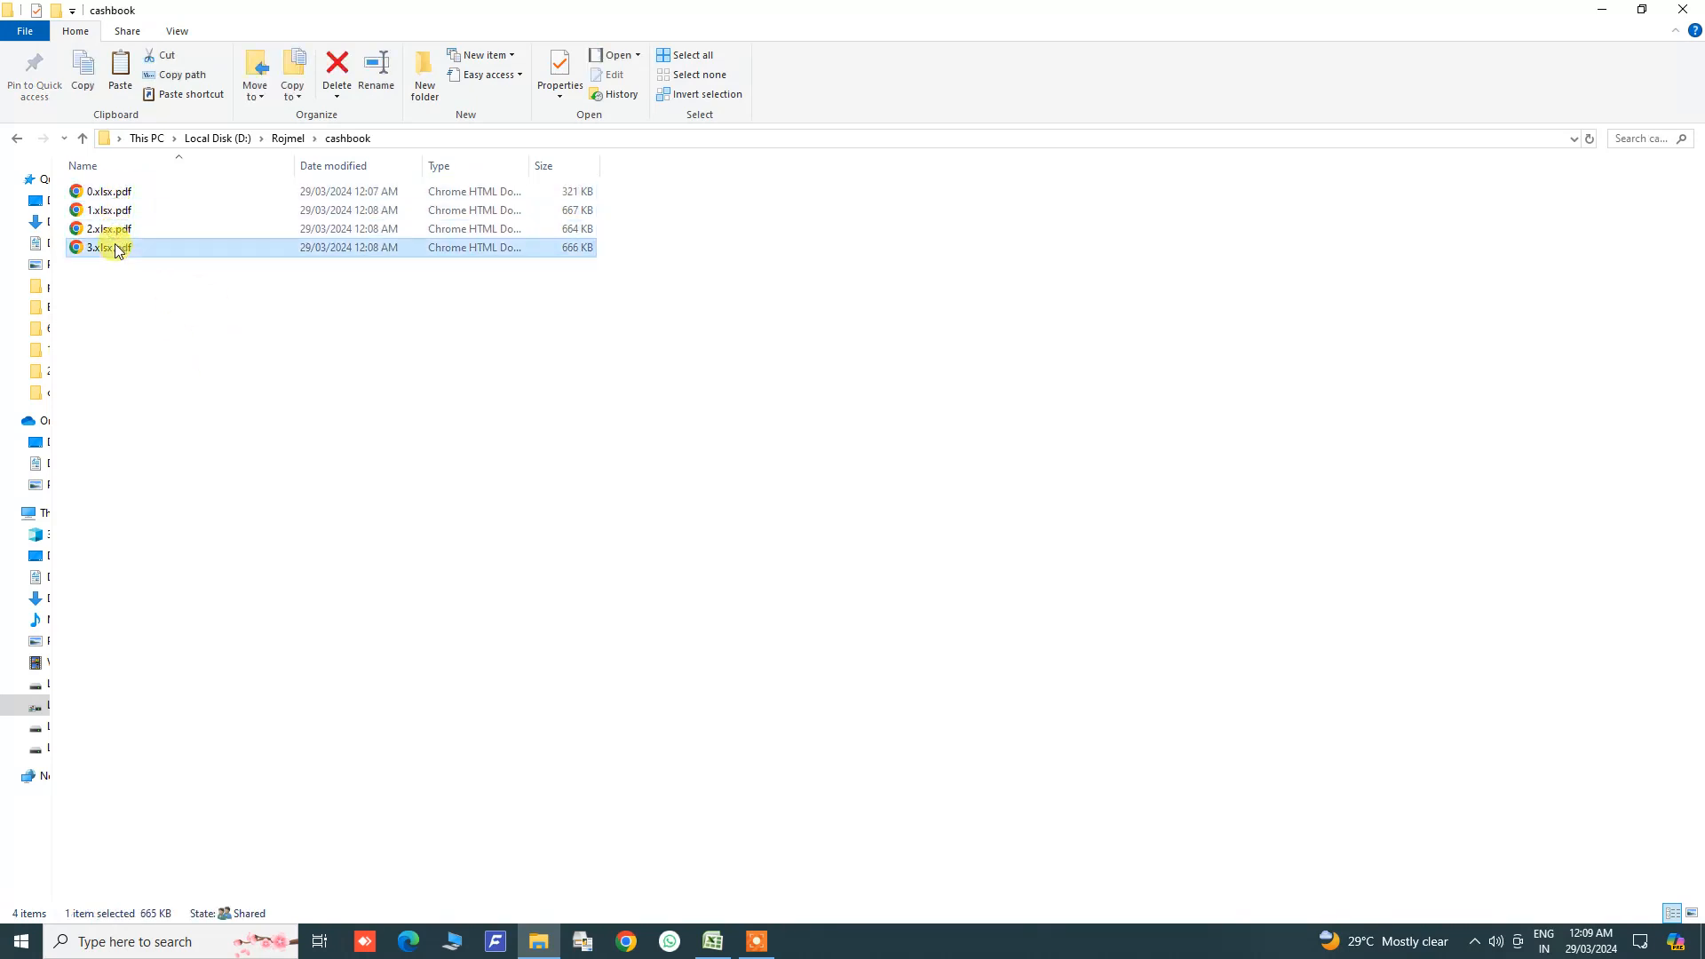
Step: Open the cover PDF 0.xlsx.pdf, look it over and close it
{"action": "double_click", "coordinate": [116, 193]}
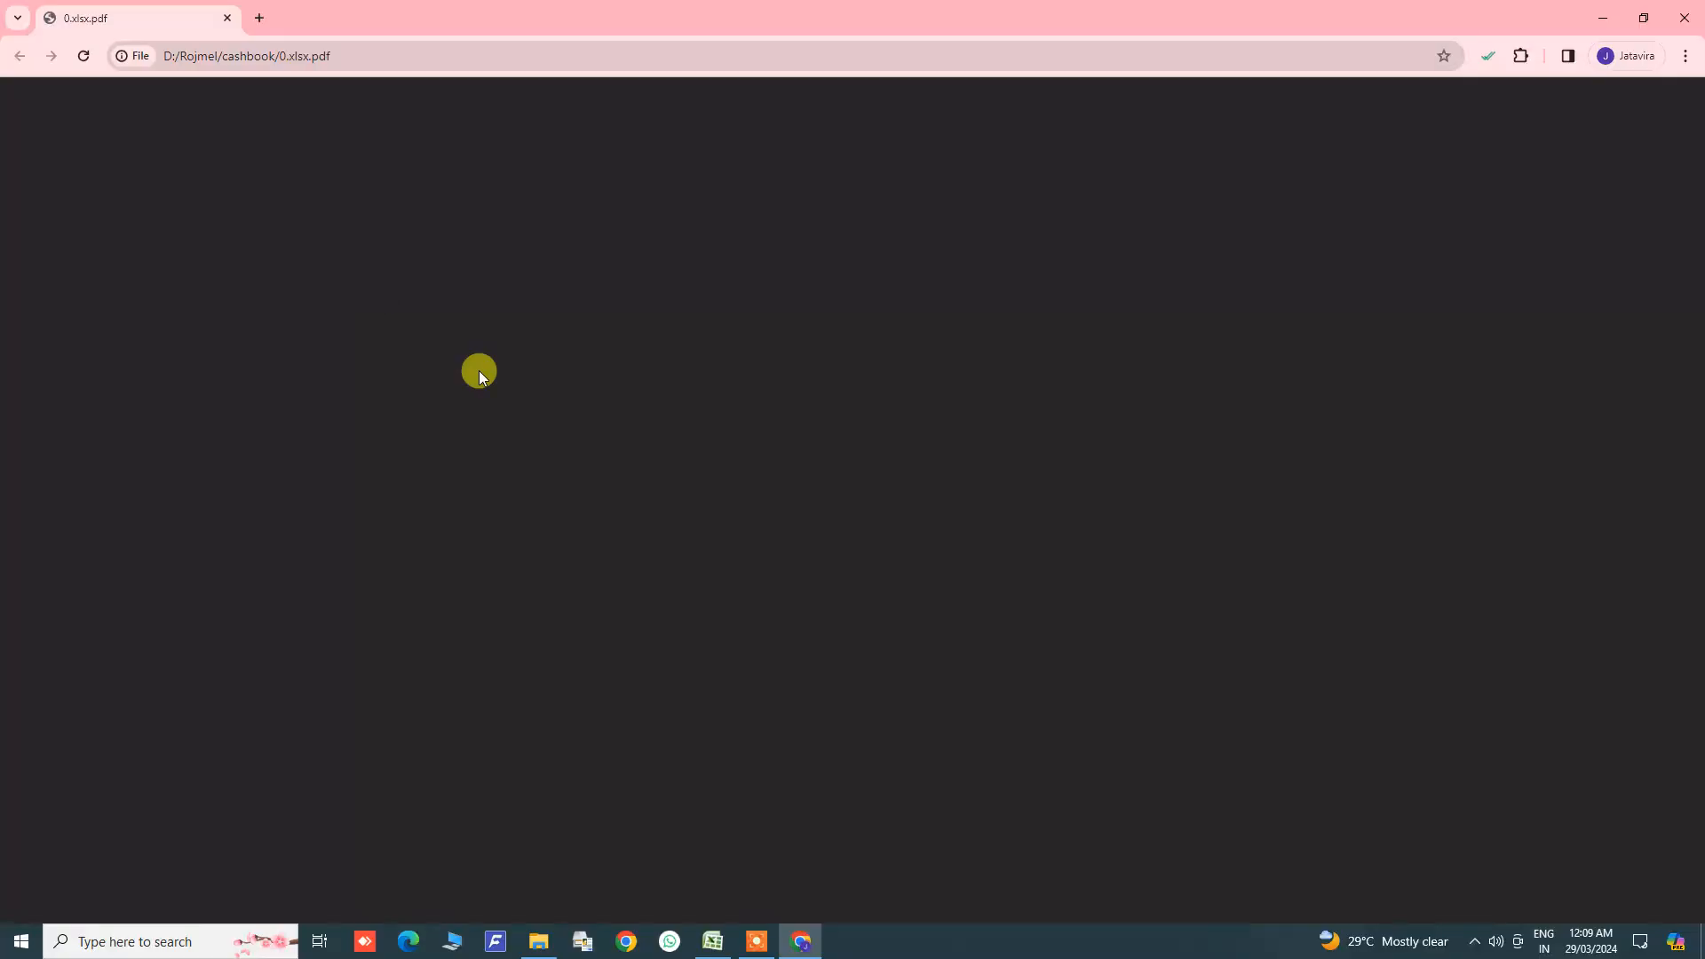
{"action": "scroll", "coordinate": [684, 430], "scroll_direction": "down", "scroll_amount": 3}
{"action": "key", "text": "ctrl+w"}
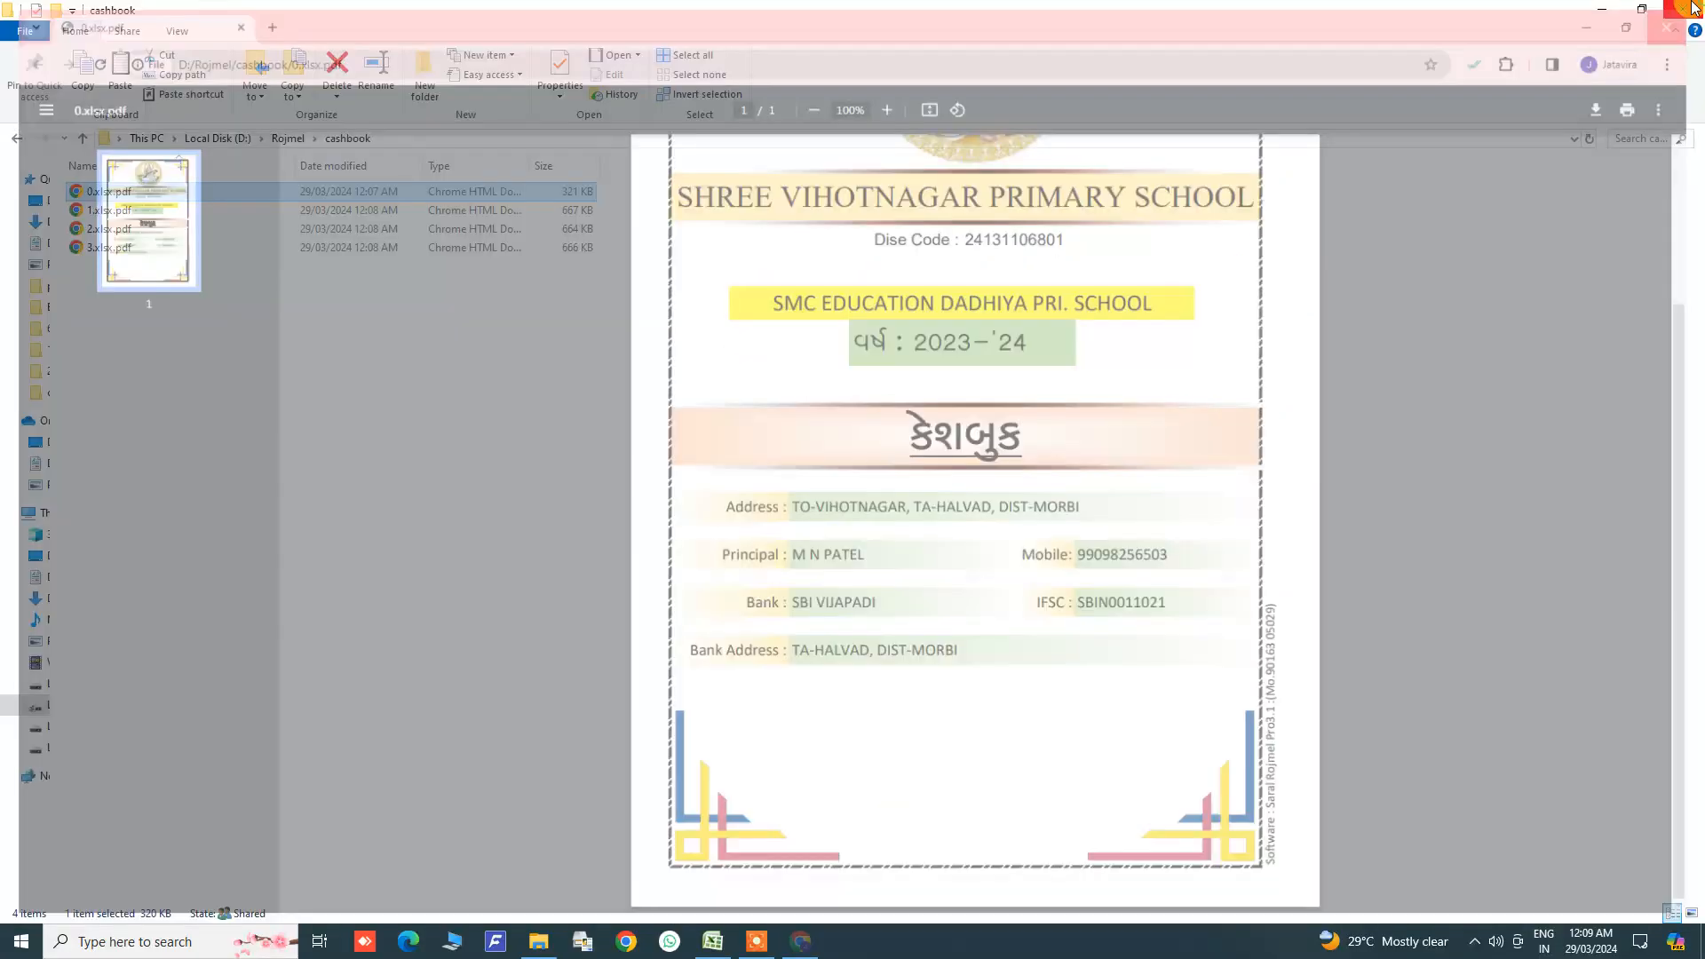
Step: Open 1.xlsx.pdf, look through its income and expense pages and close it
{"action": "left_click", "coordinate": [107, 212]}
{"action": "double_click", "coordinate": [108, 213]}
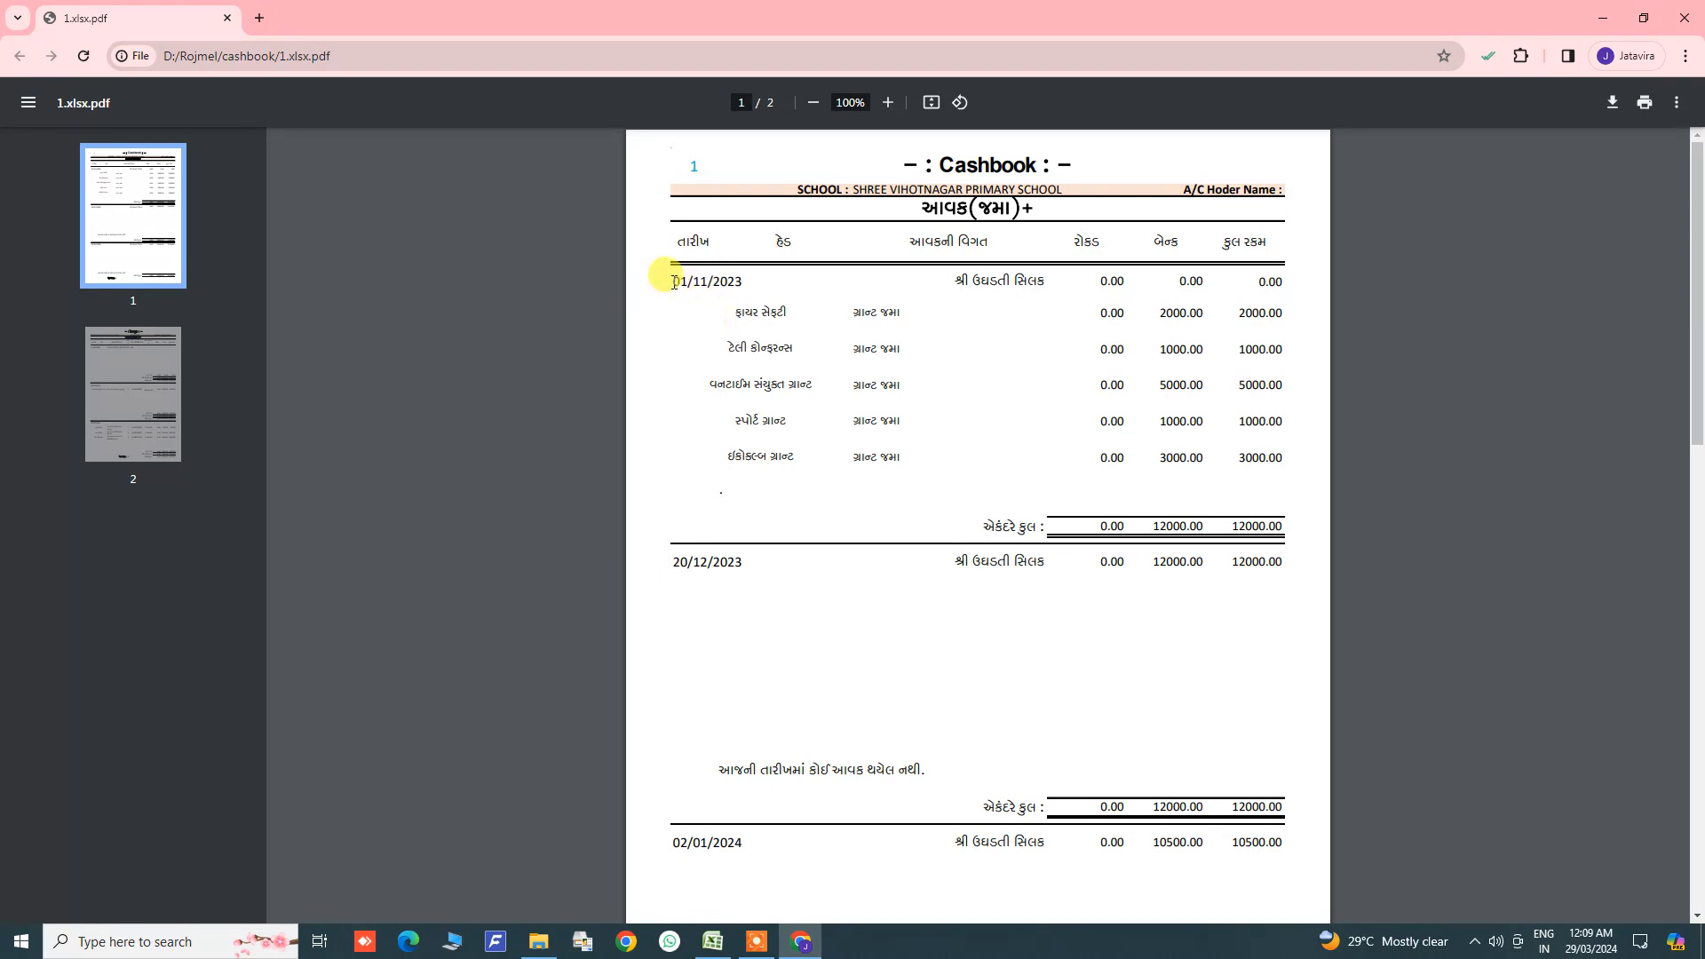
{"action": "scroll", "coordinate": [811, 506], "scroll_direction": "down", "scroll_amount": 3}
{"action": "scroll", "coordinate": [856, 448], "scroll_direction": "up", "scroll_amount": 2}
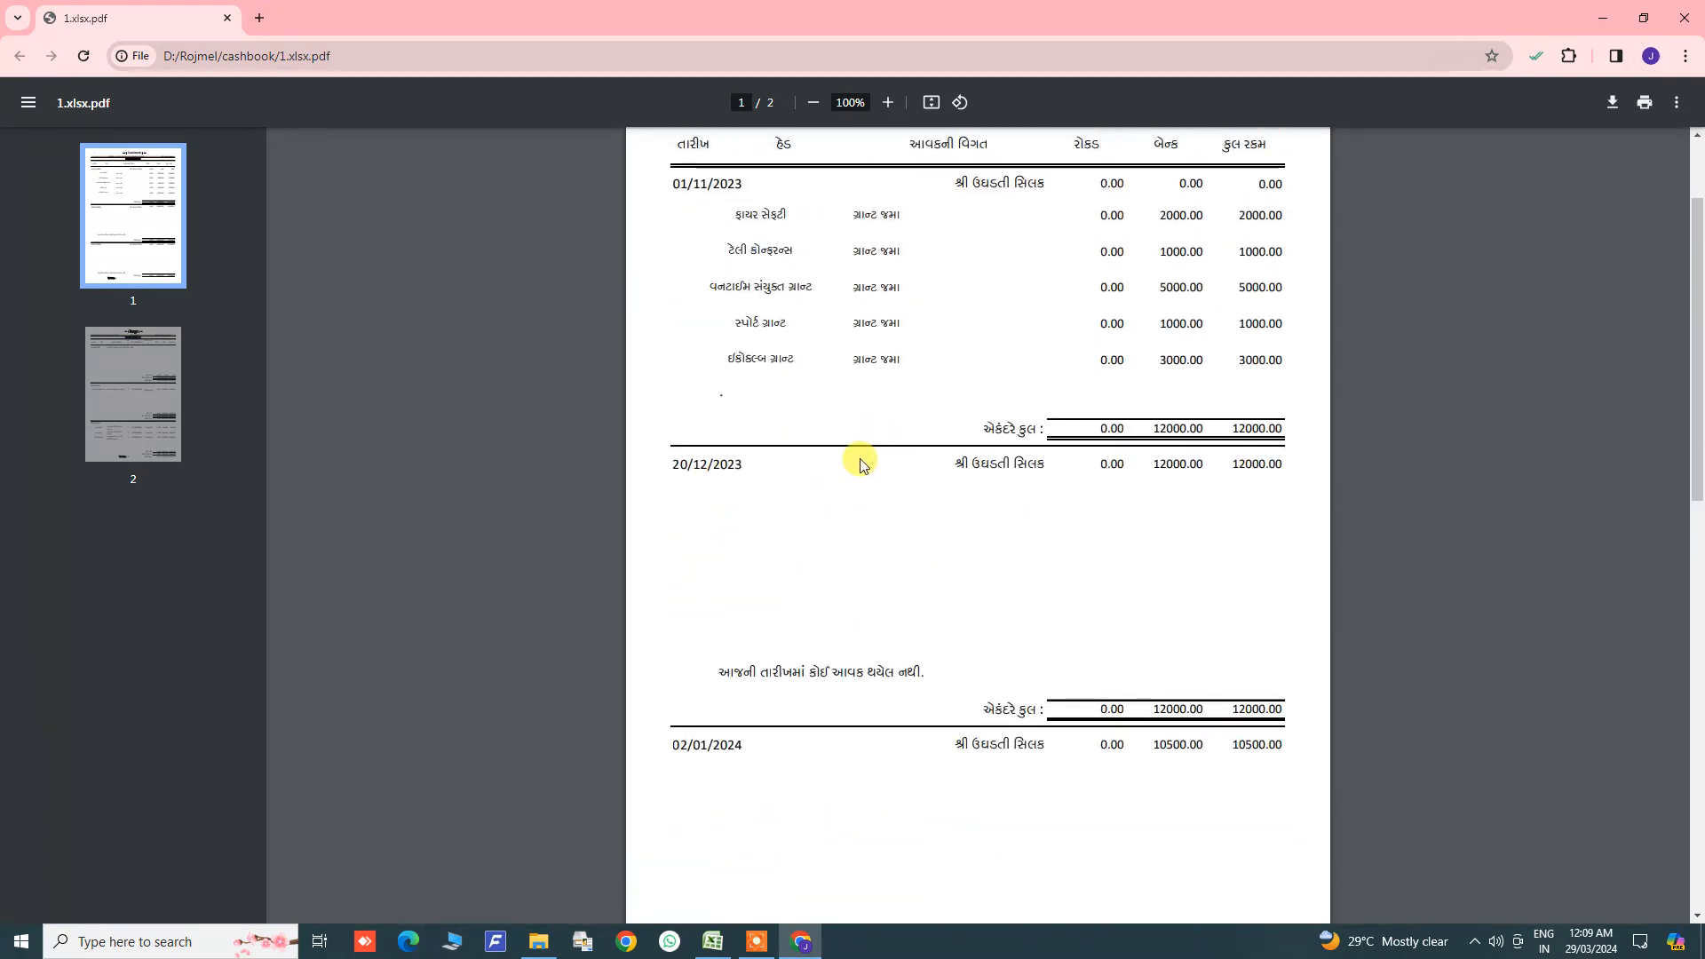
{"action": "scroll", "coordinate": [859, 463], "scroll_direction": "down", "scroll_amount": 12}
{"action": "scroll", "coordinate": [859, 463], "scroll_direction": "up", "scroll_amount": 3}
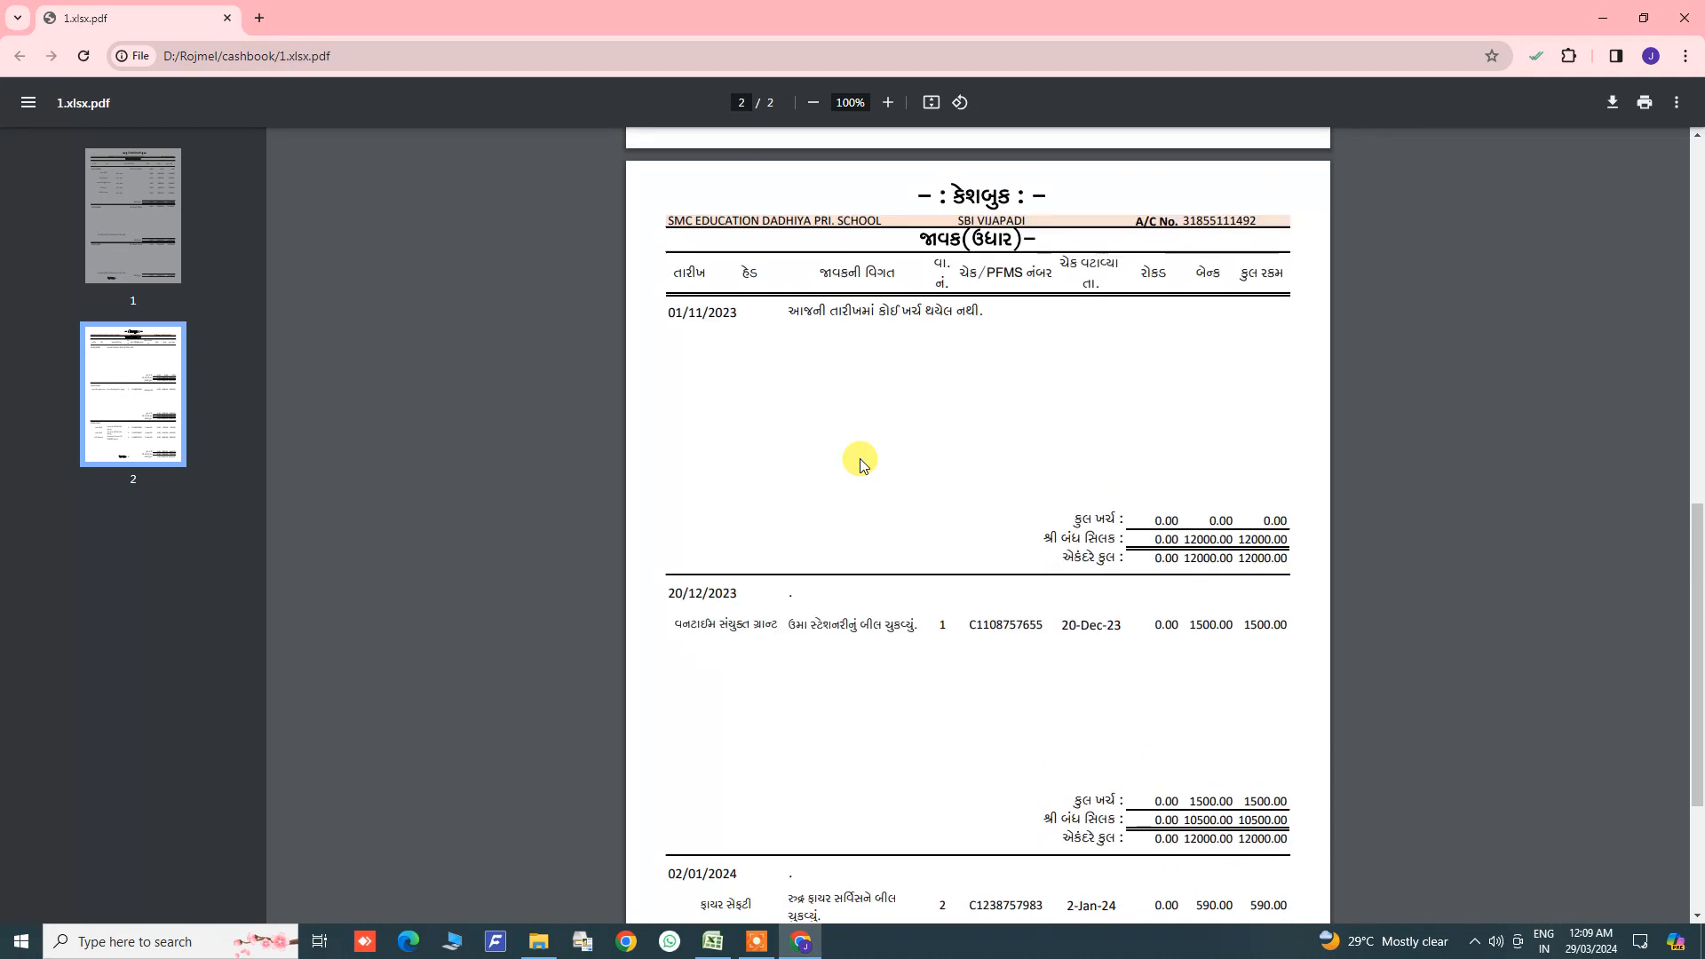
{"action": "scroll", "coordinate": [866, 461], "scroll_direction": "up", "scroll_amount": 1}
{"action": "left_click", "coordinate": [1685, 18]}
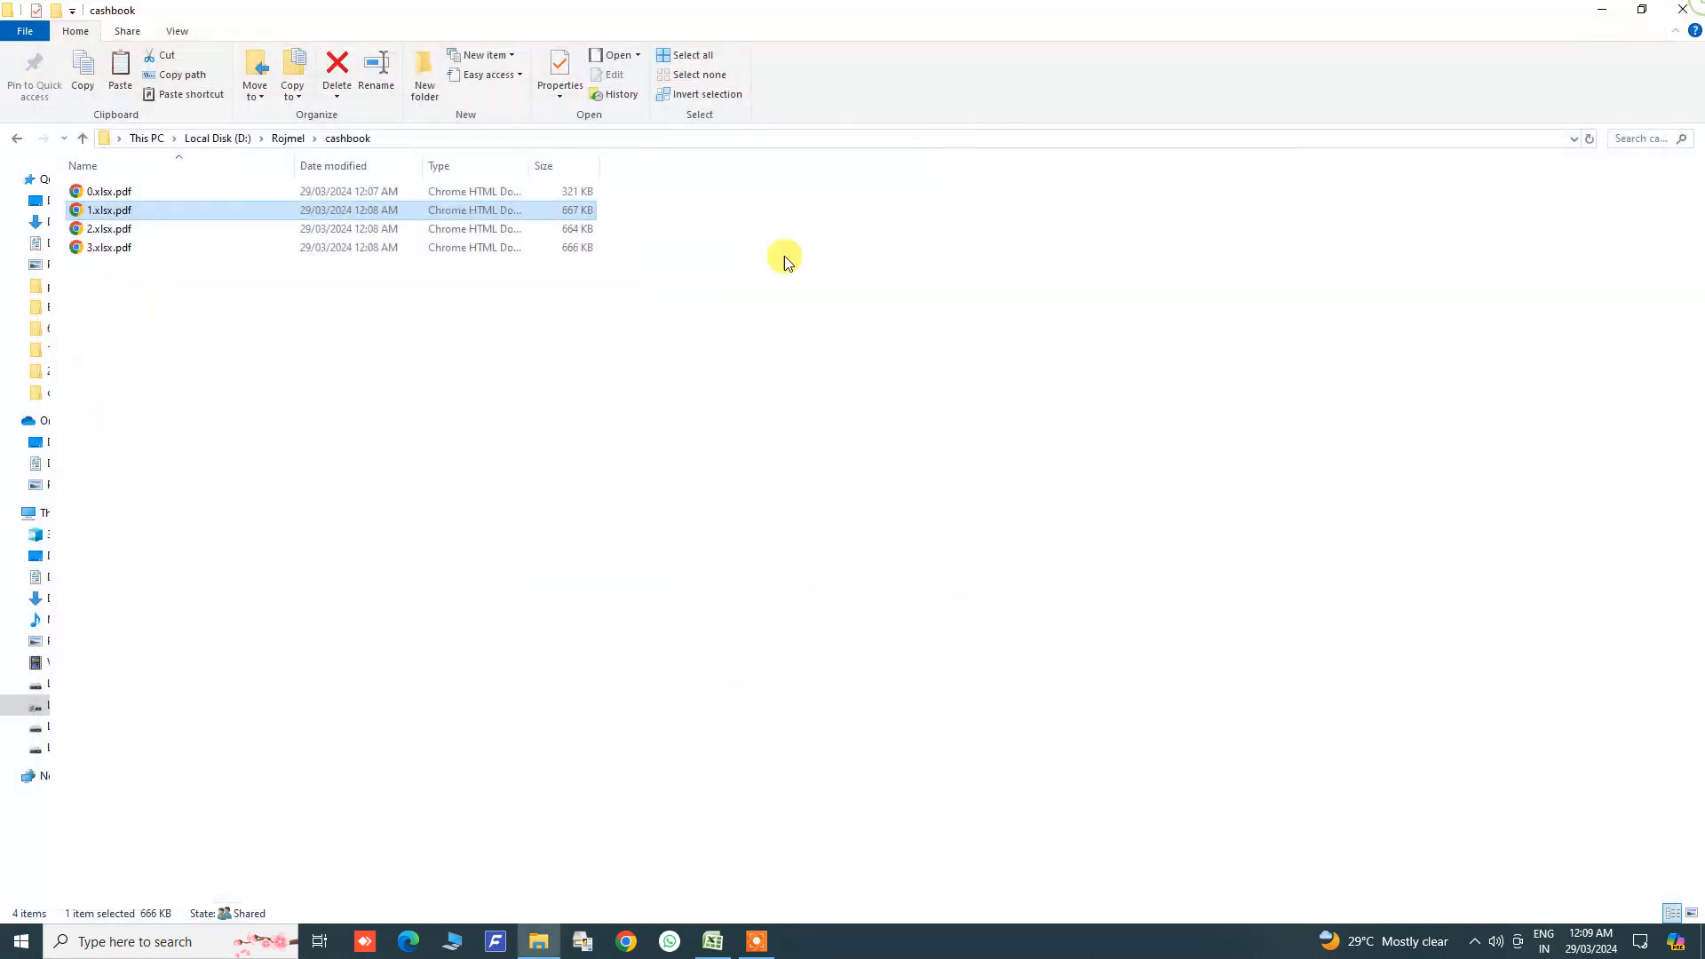
{"action": "left_click", "coordinate": [109, 246]}
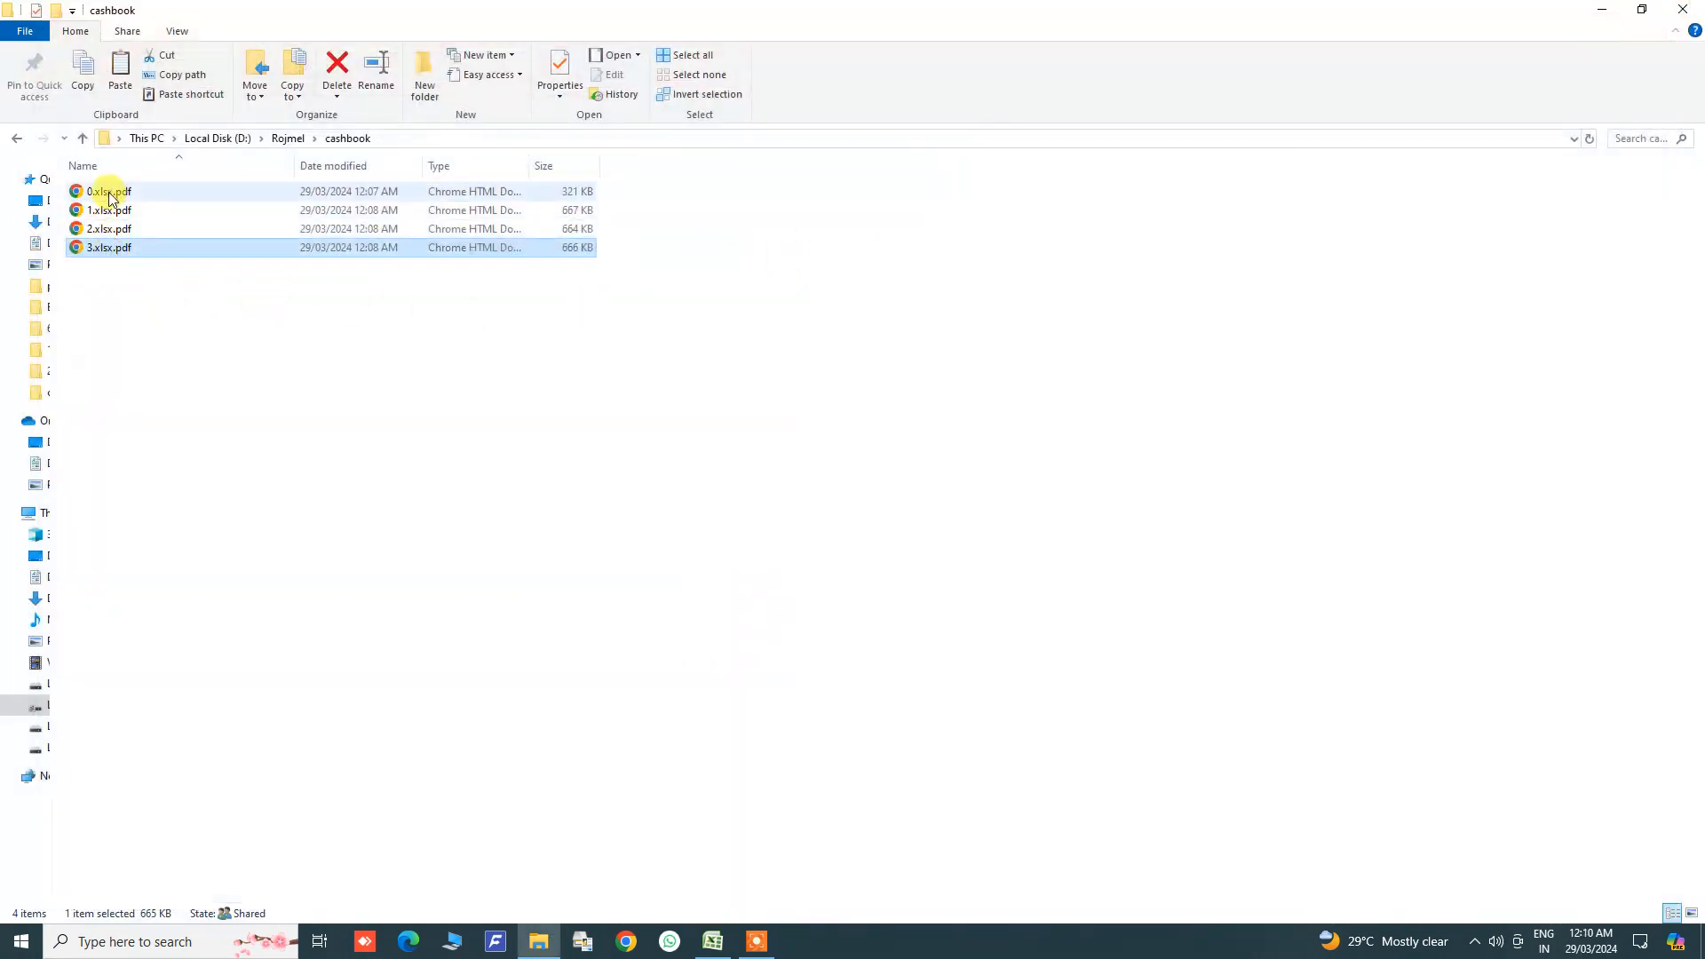
{"action": "left_click", "coordinate": [107, 194]}
{"action": "left_click", "coordinate": [109, 210]}
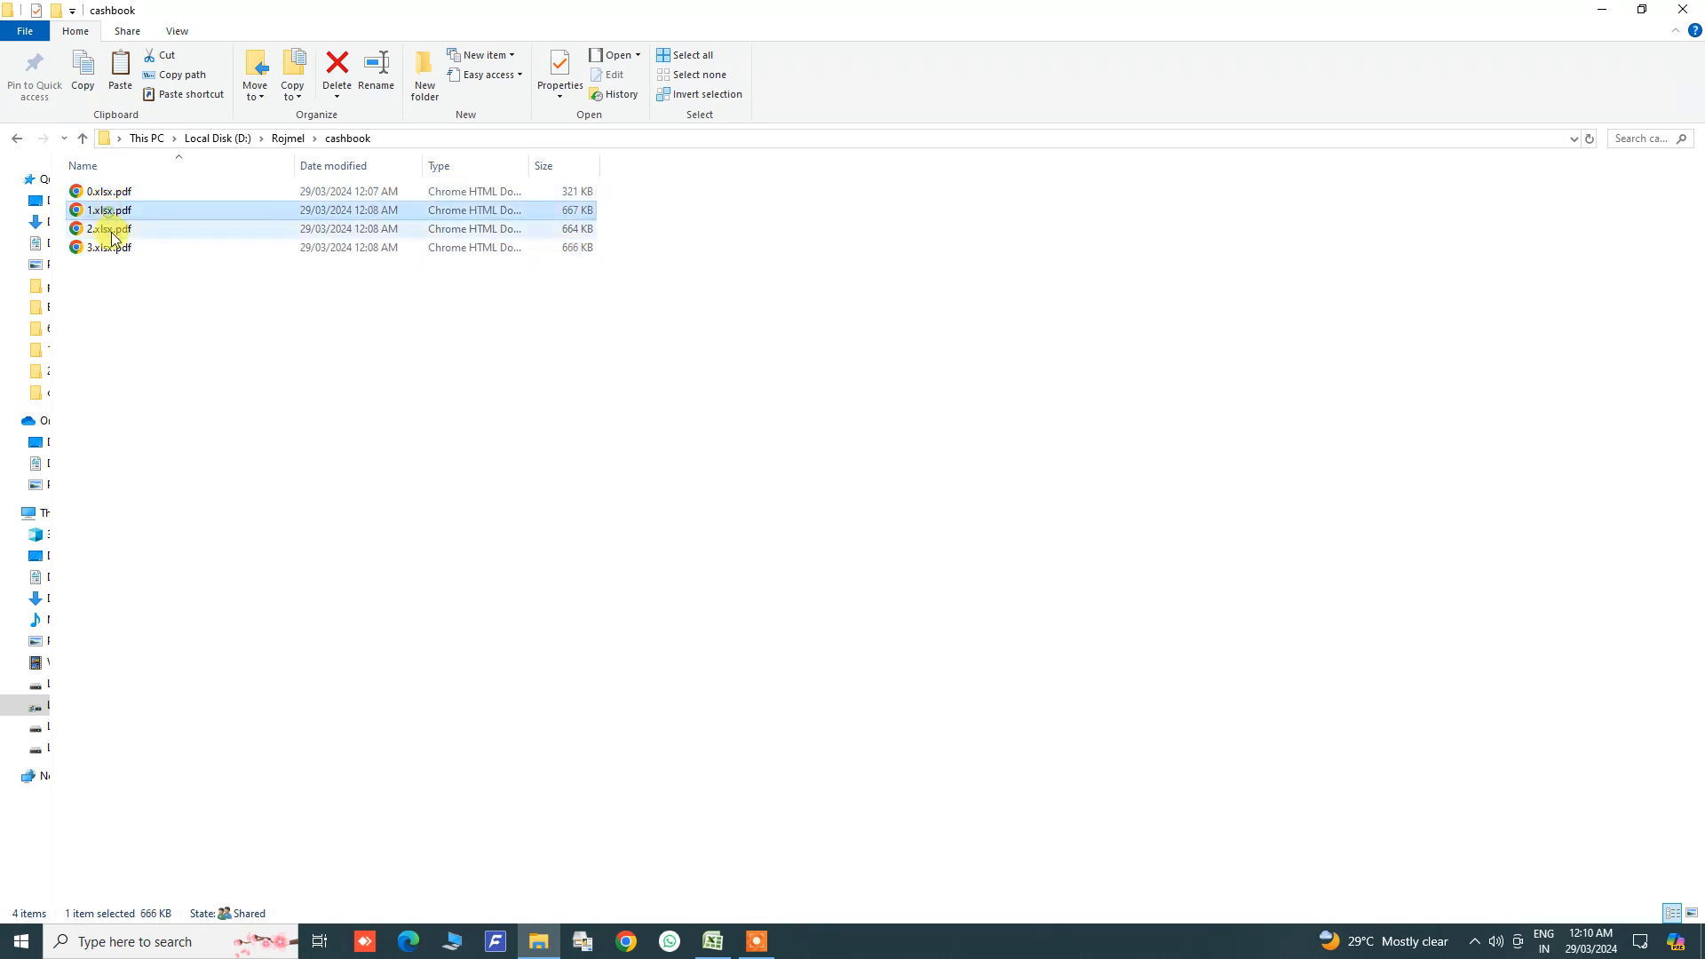
{"action": "left_click", "coordinate": [115, 248]}
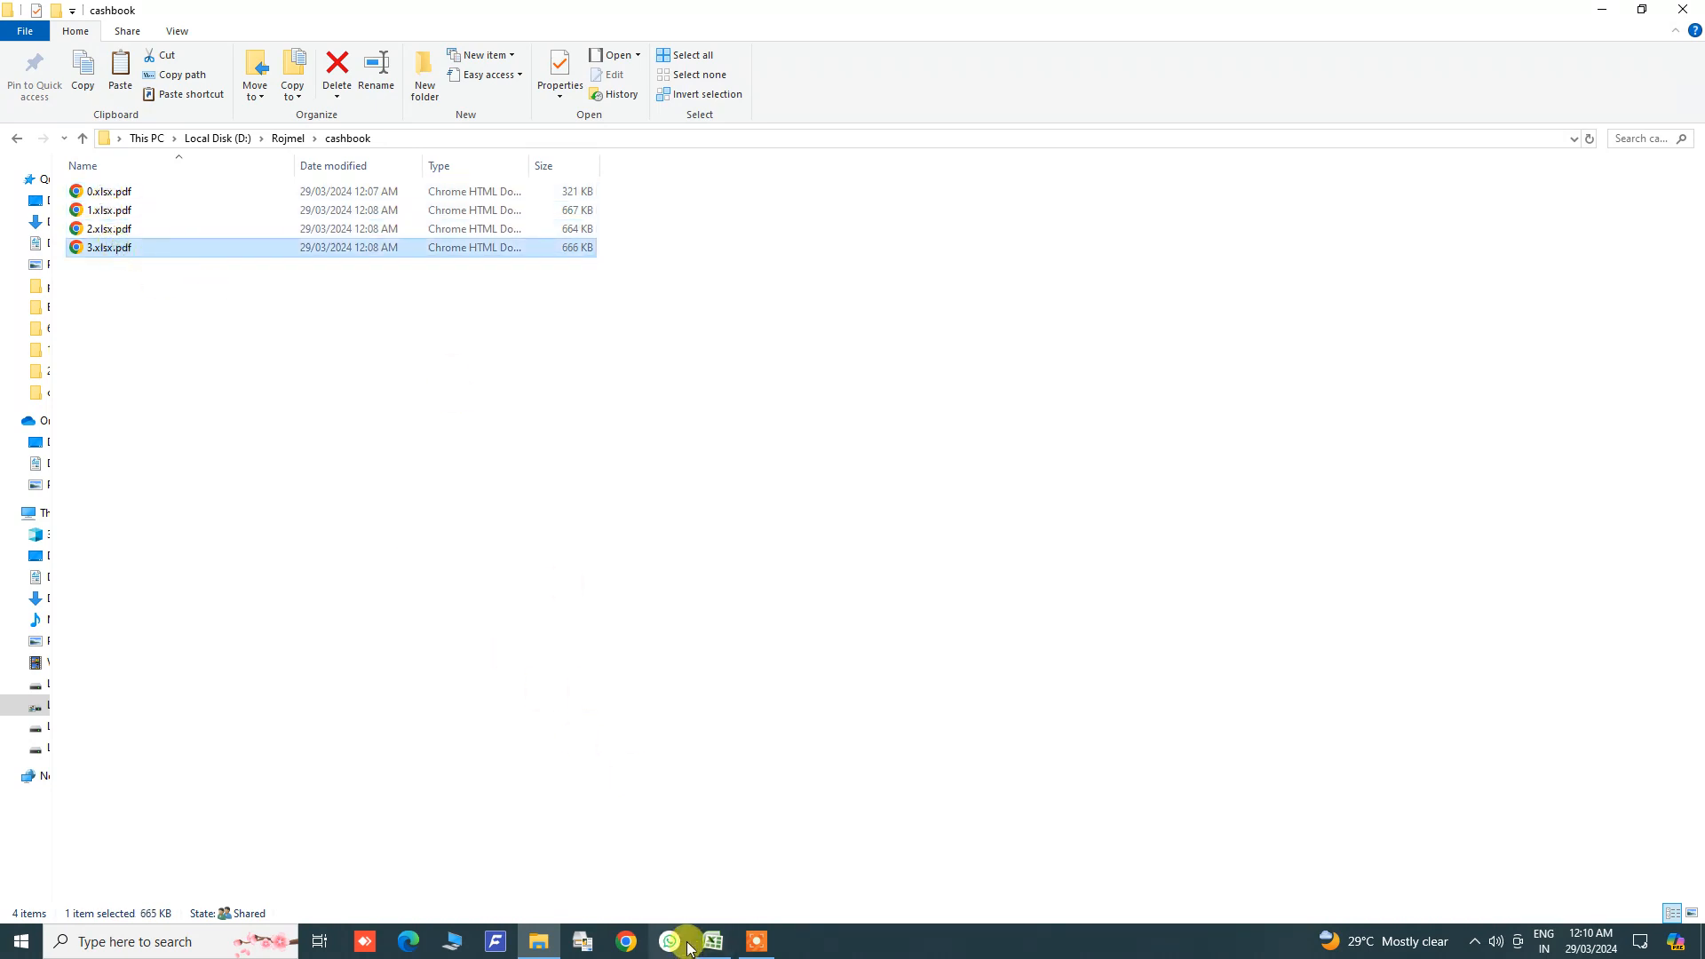
Step: Switch to Chrome, search Google for "i love pdf" and open the iLovePDF website
{"action": "left_click", "coordinate": [627, 940]}
{"action": "left_click", "coordinate": [627, 510]}
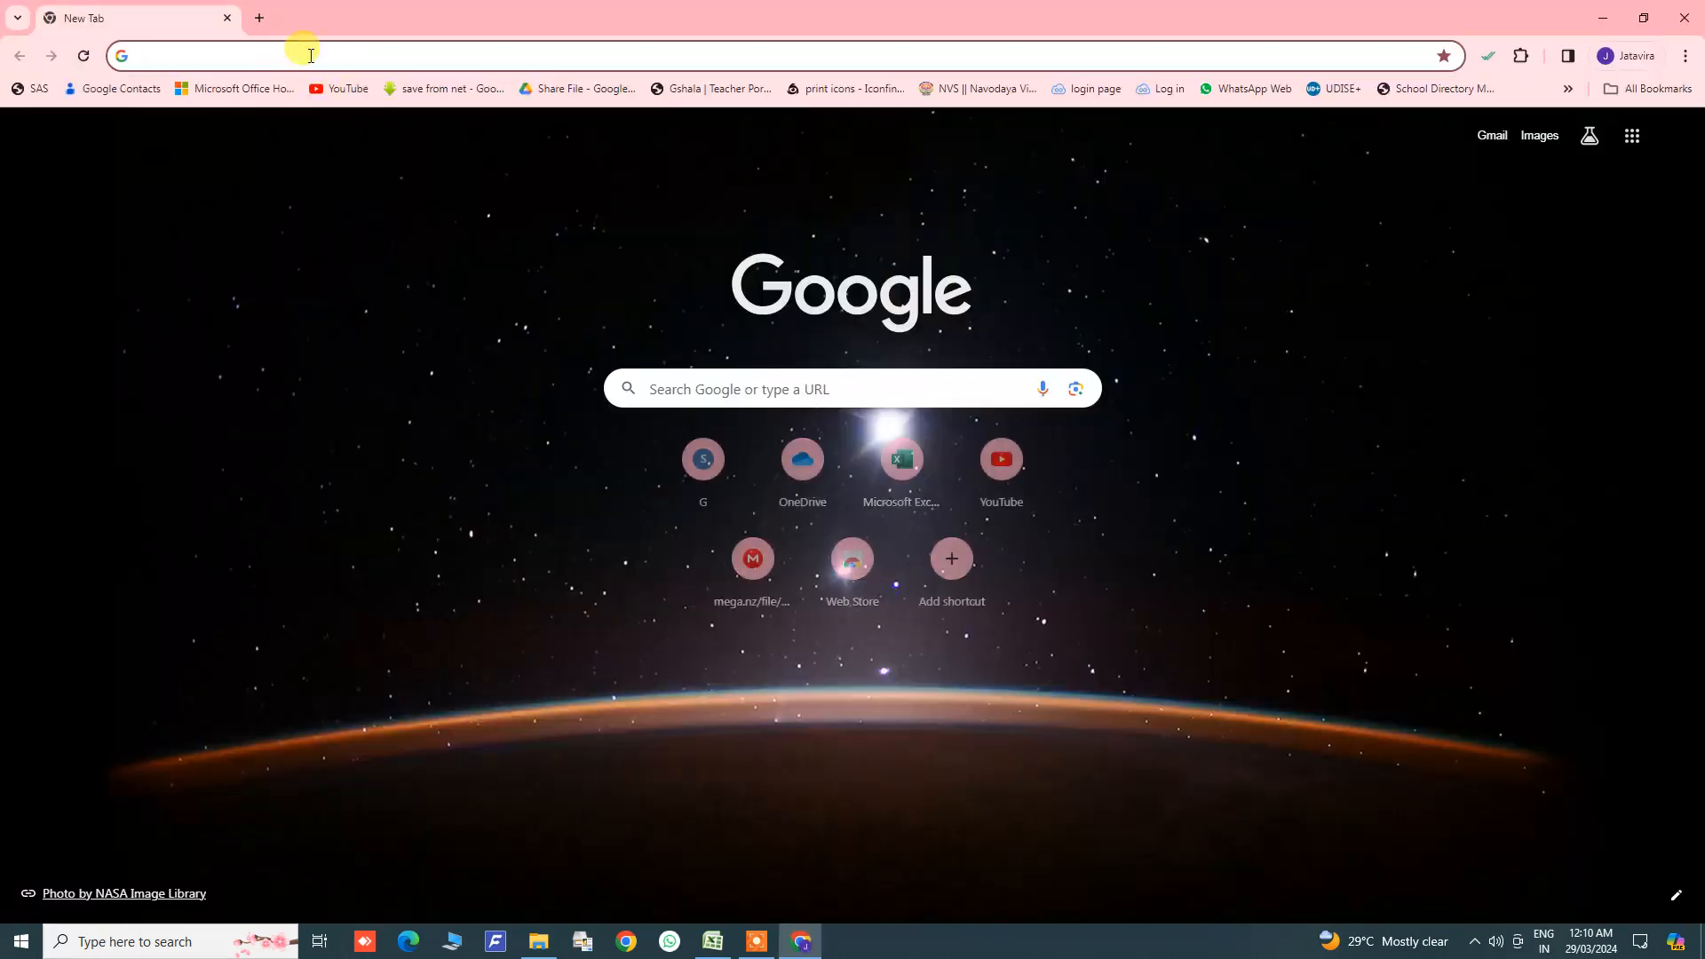
{"action": "left_click", "coordinate": [310, 56]}
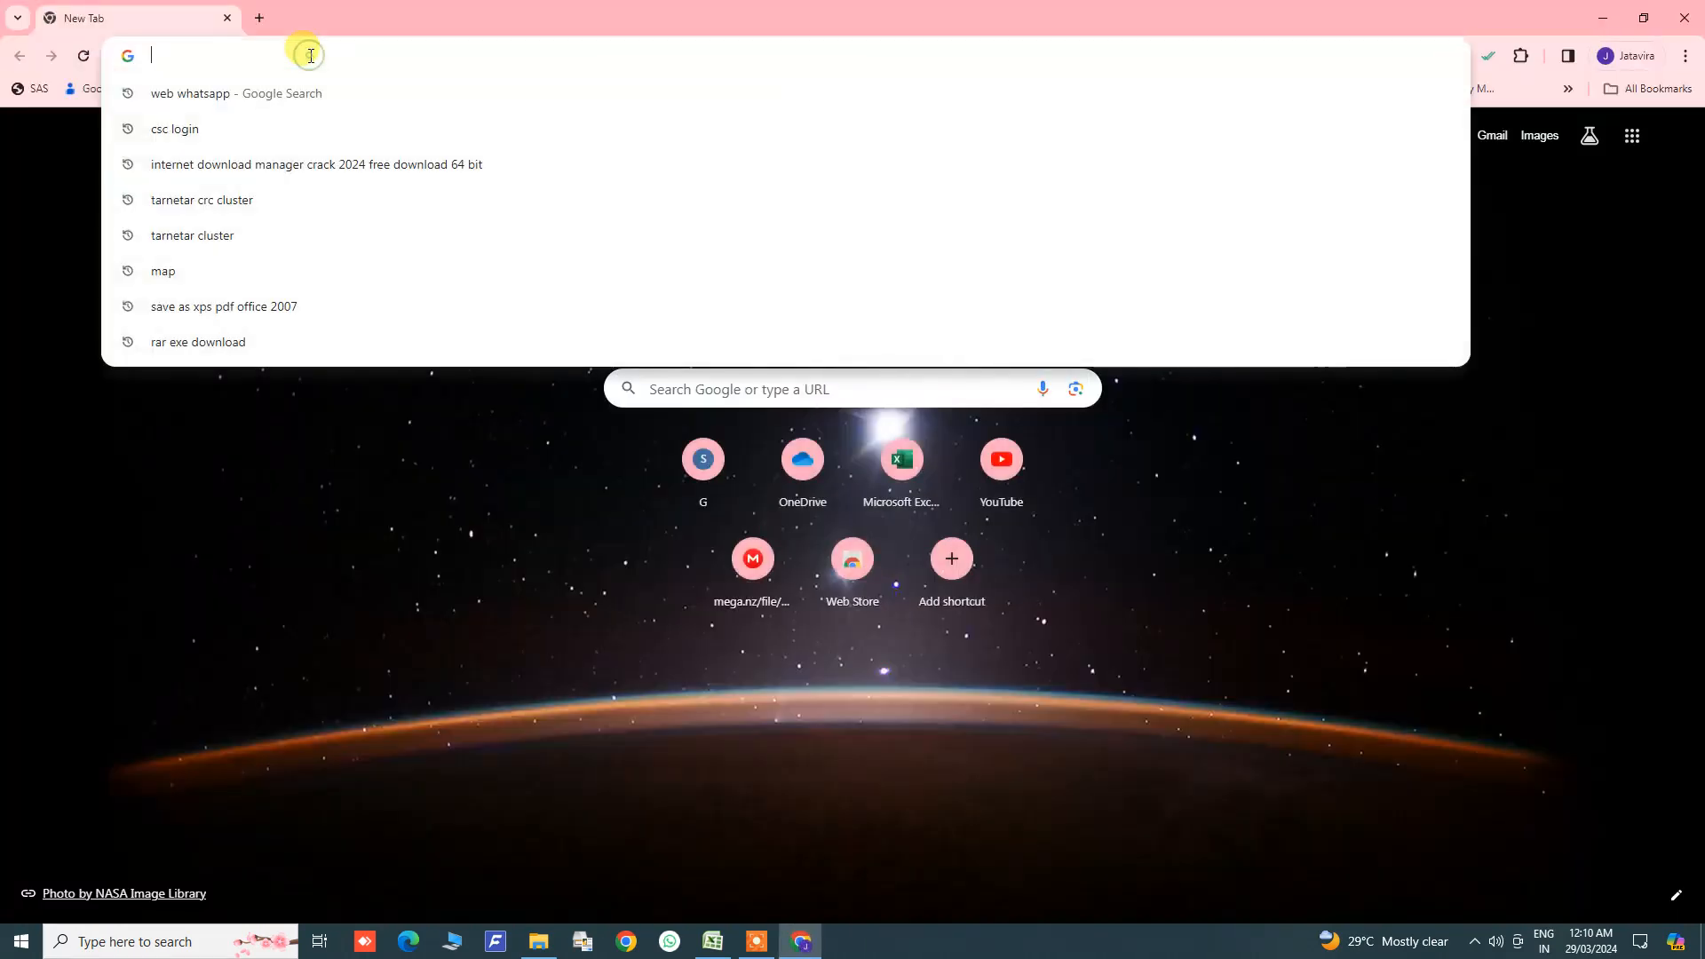
{"action": "type", "text": "i lo"}
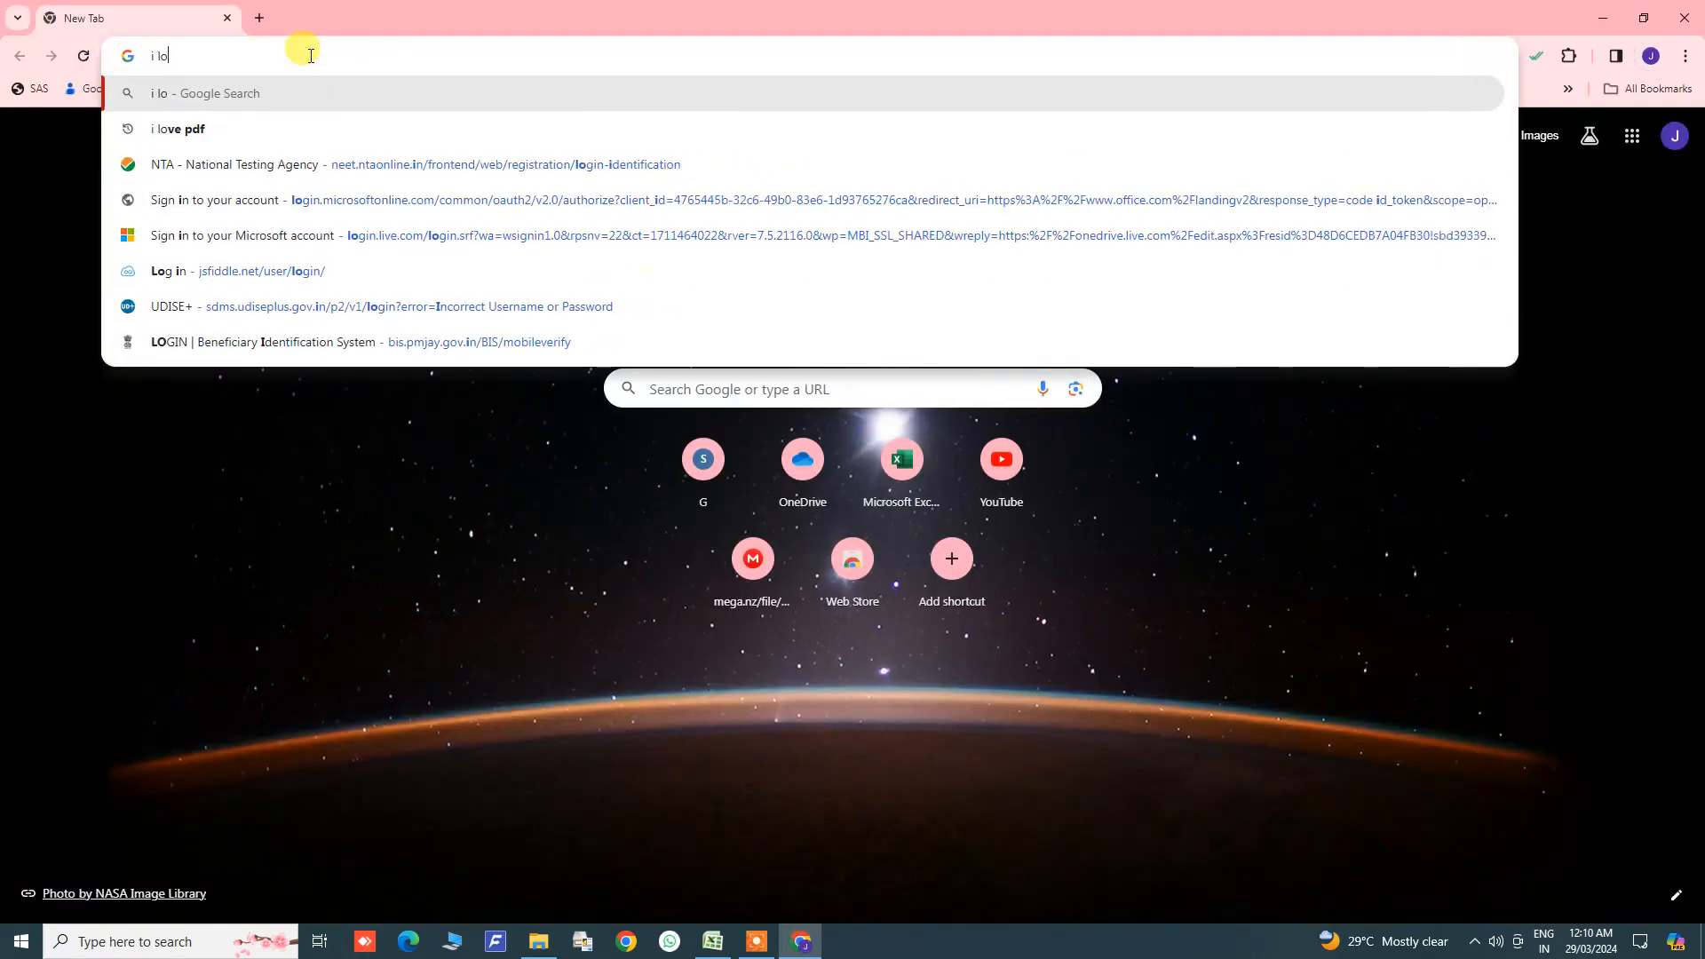
{"action": "type", "text": "ve pdf"}
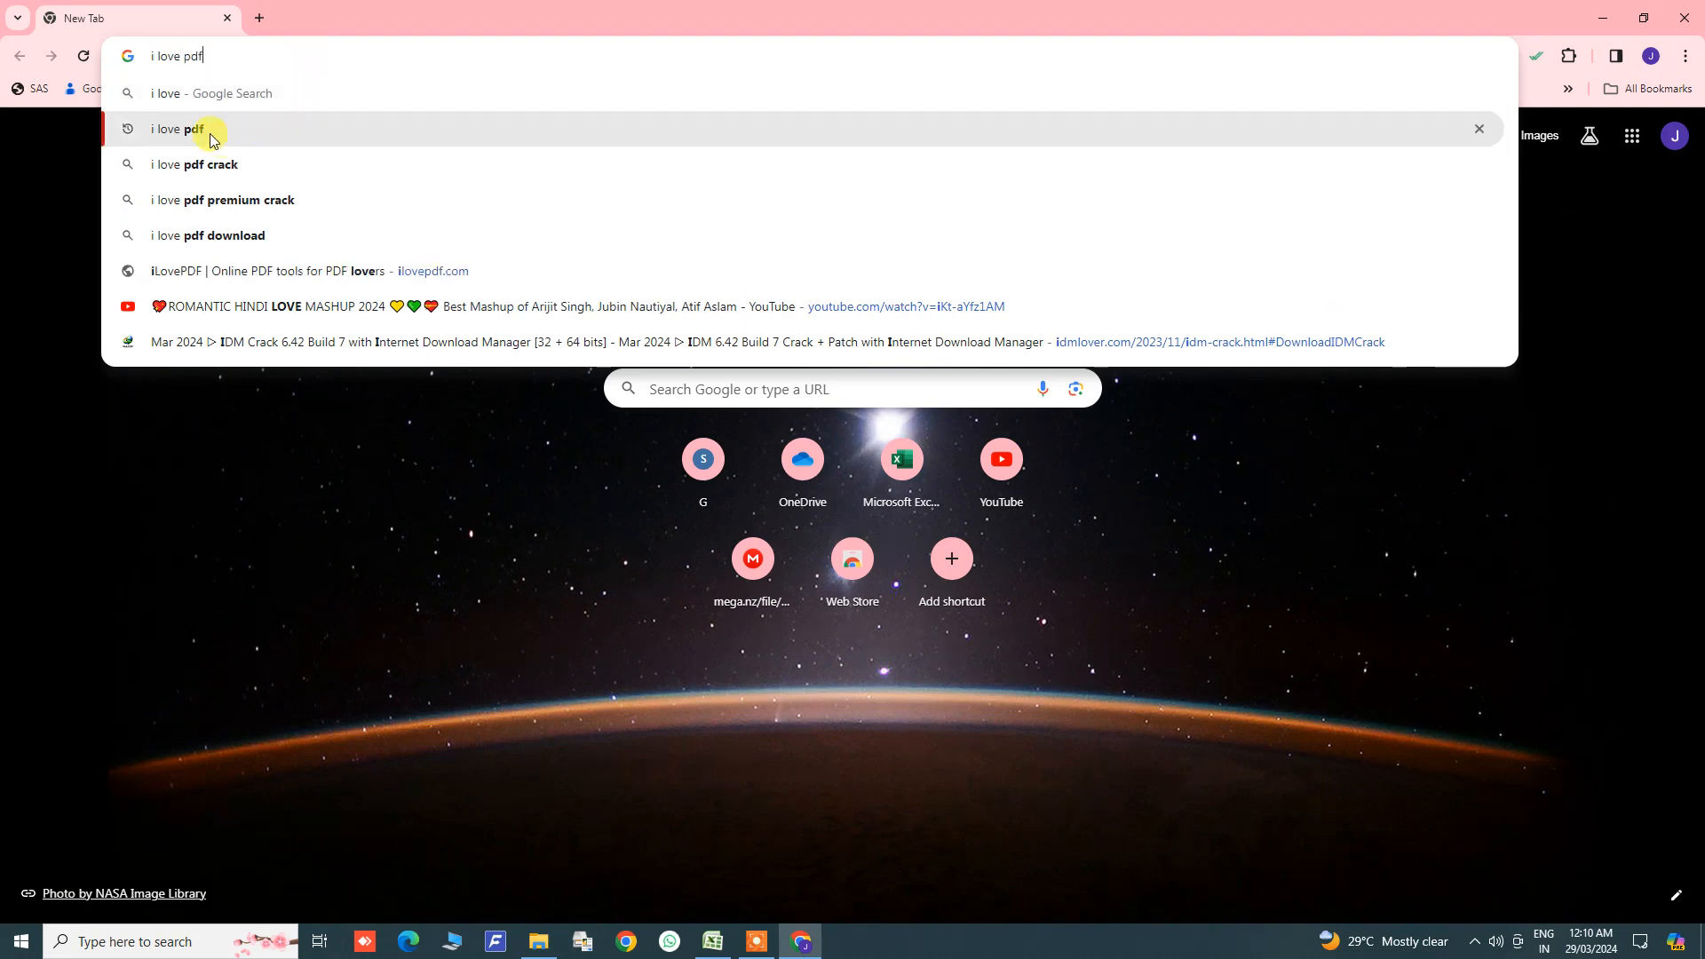
{"action": "left_click", "coordinate": [209, 131]}
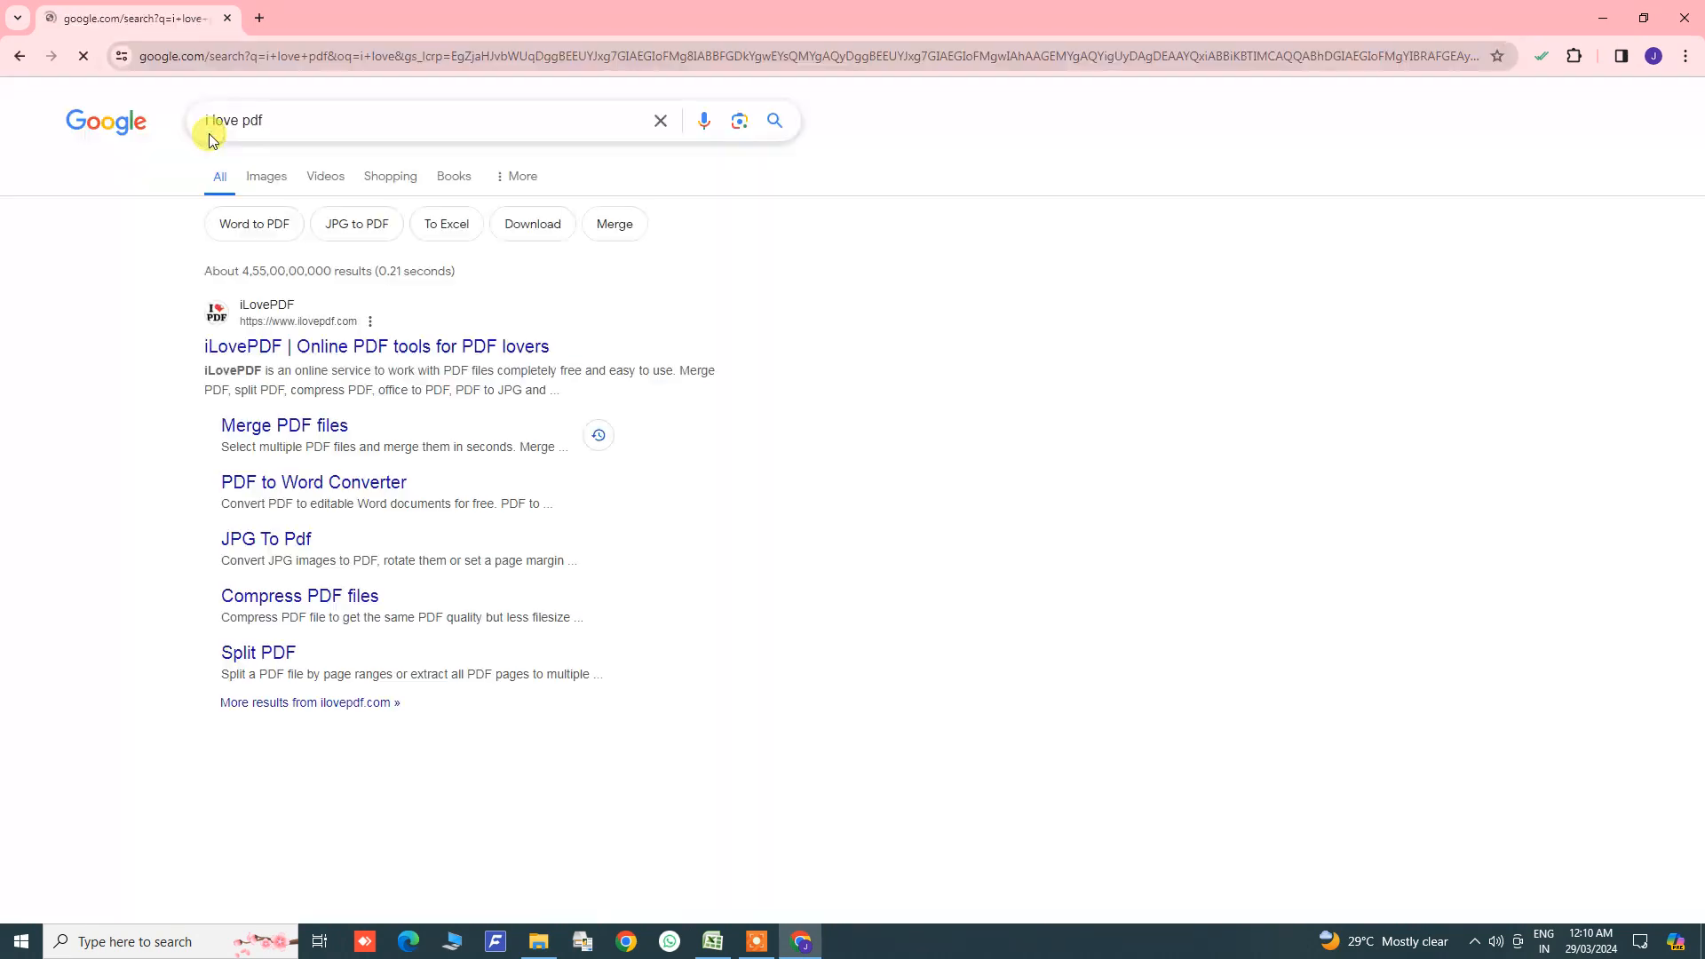
{"action": "left_click", "coordinate": [269, 352]}
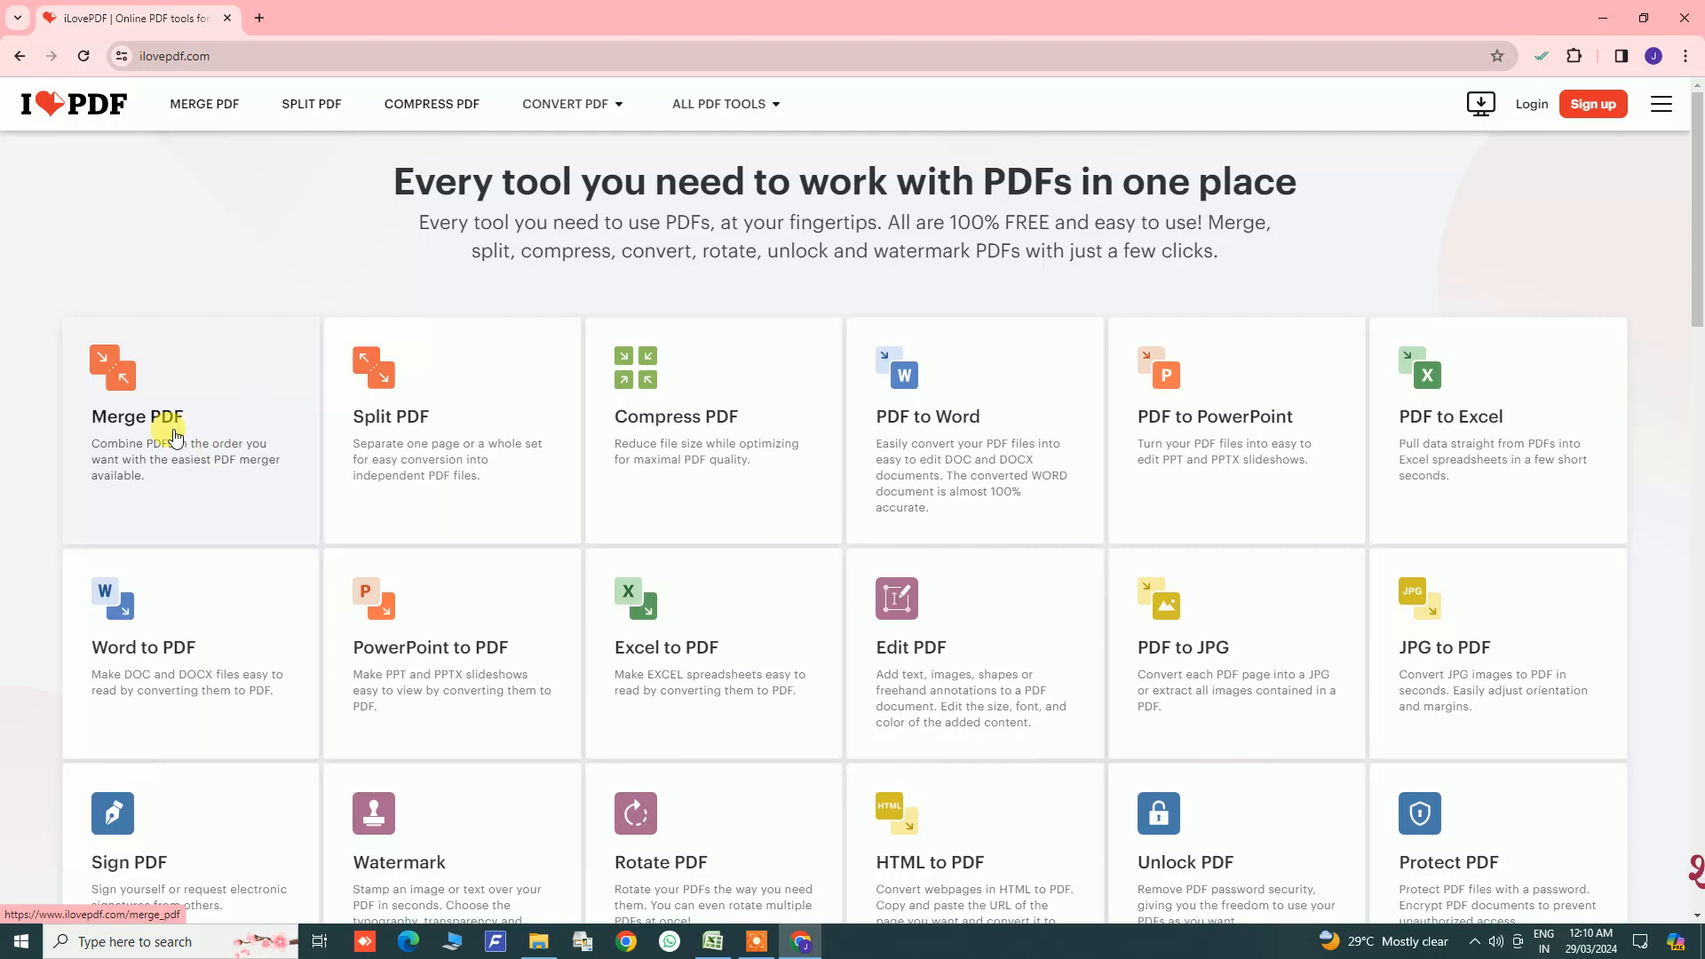
Step: Open the Merge PDF tool and add 0.xlsx.pdf, 1.xlsx.pdf, 2.xlsx.pdf and 3.xlsx.pdf from D:\Rojmel\cashbook
{"action": "left_click", "coordinate": [162, 432]}
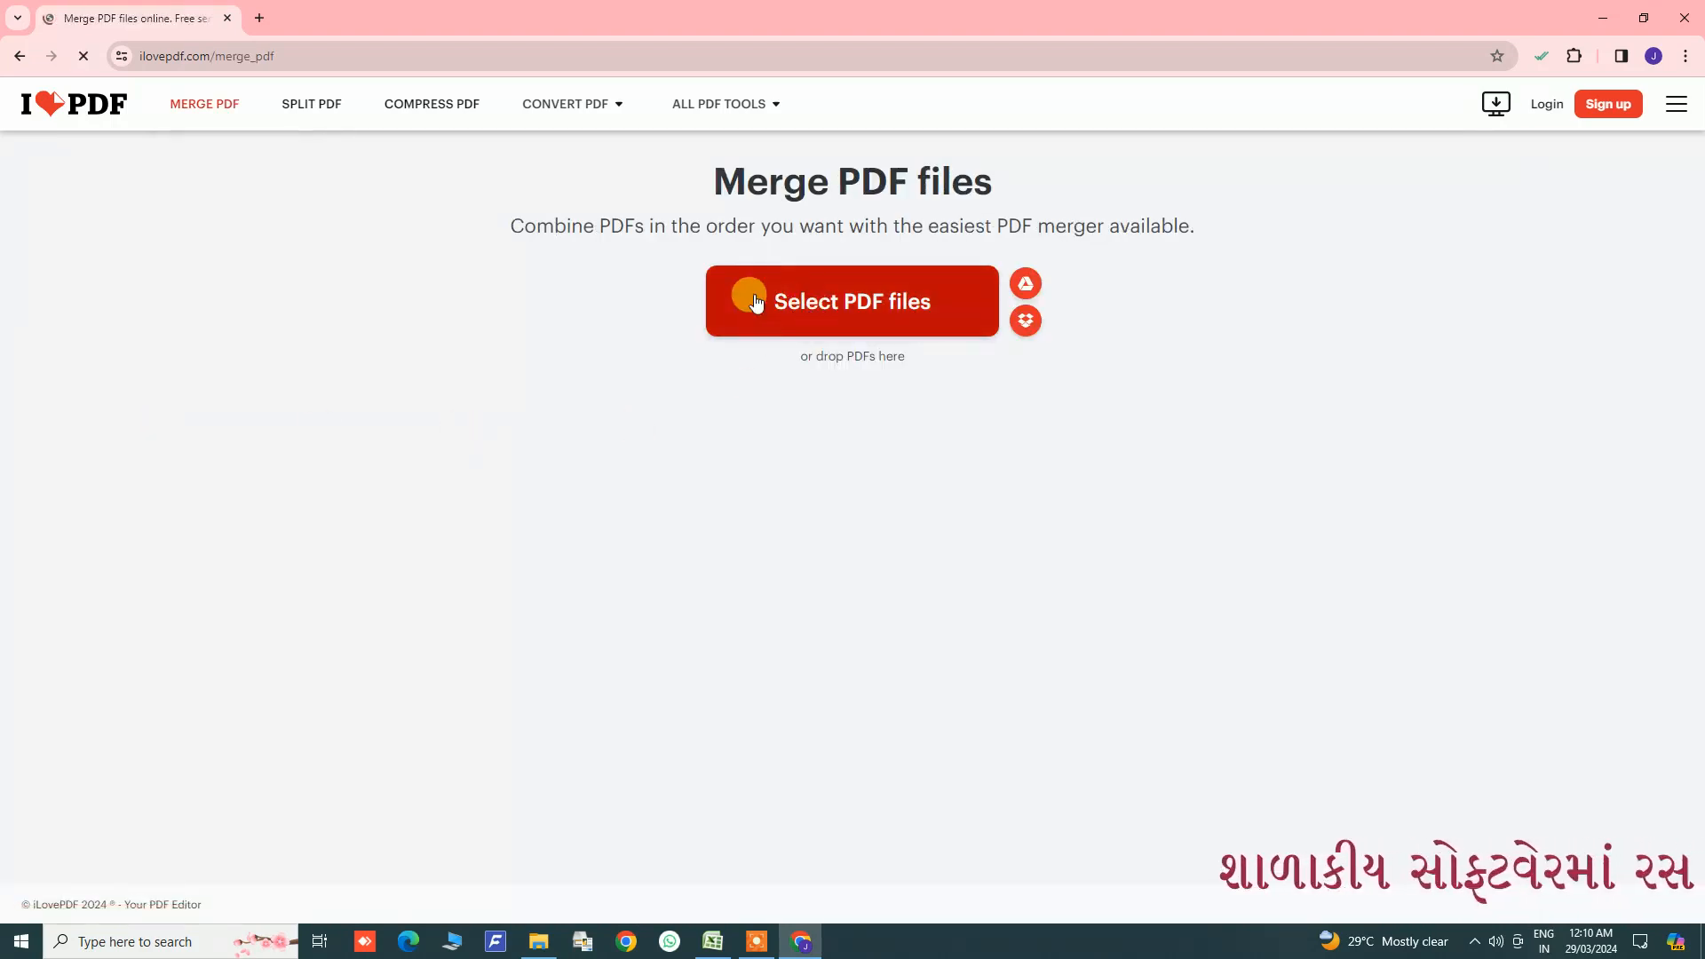
{"action": "left_click", "coordinate": [797, 305]}
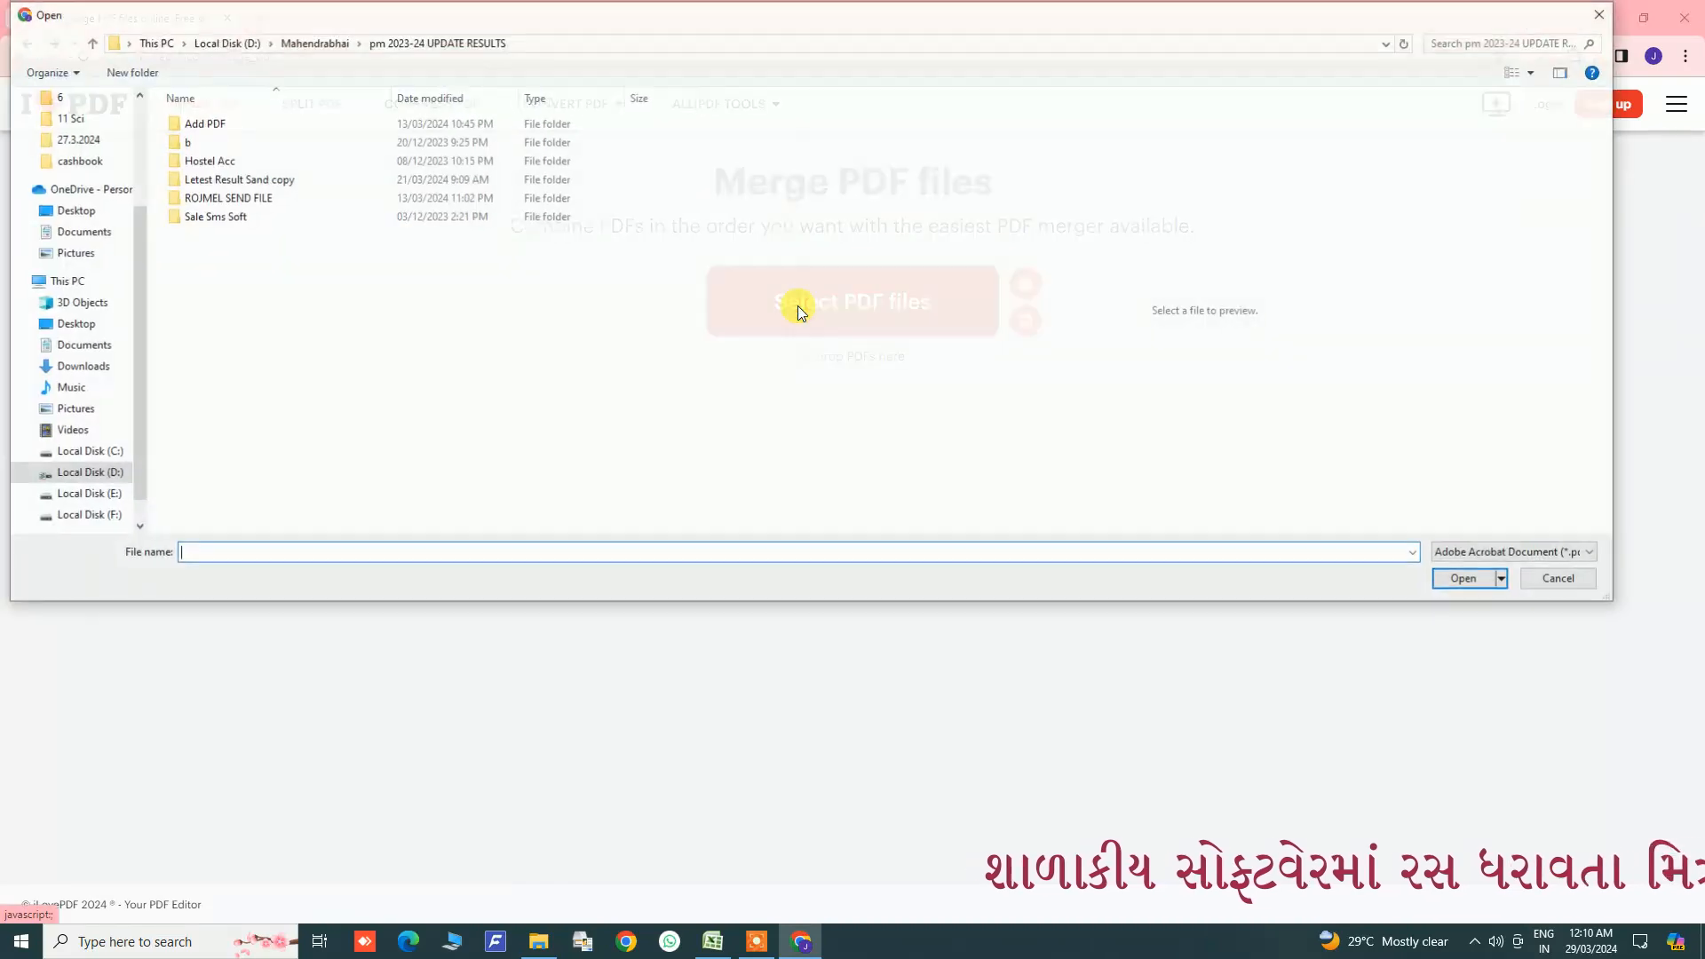
{"action": "left_click", "coordinate": [92, 471]}
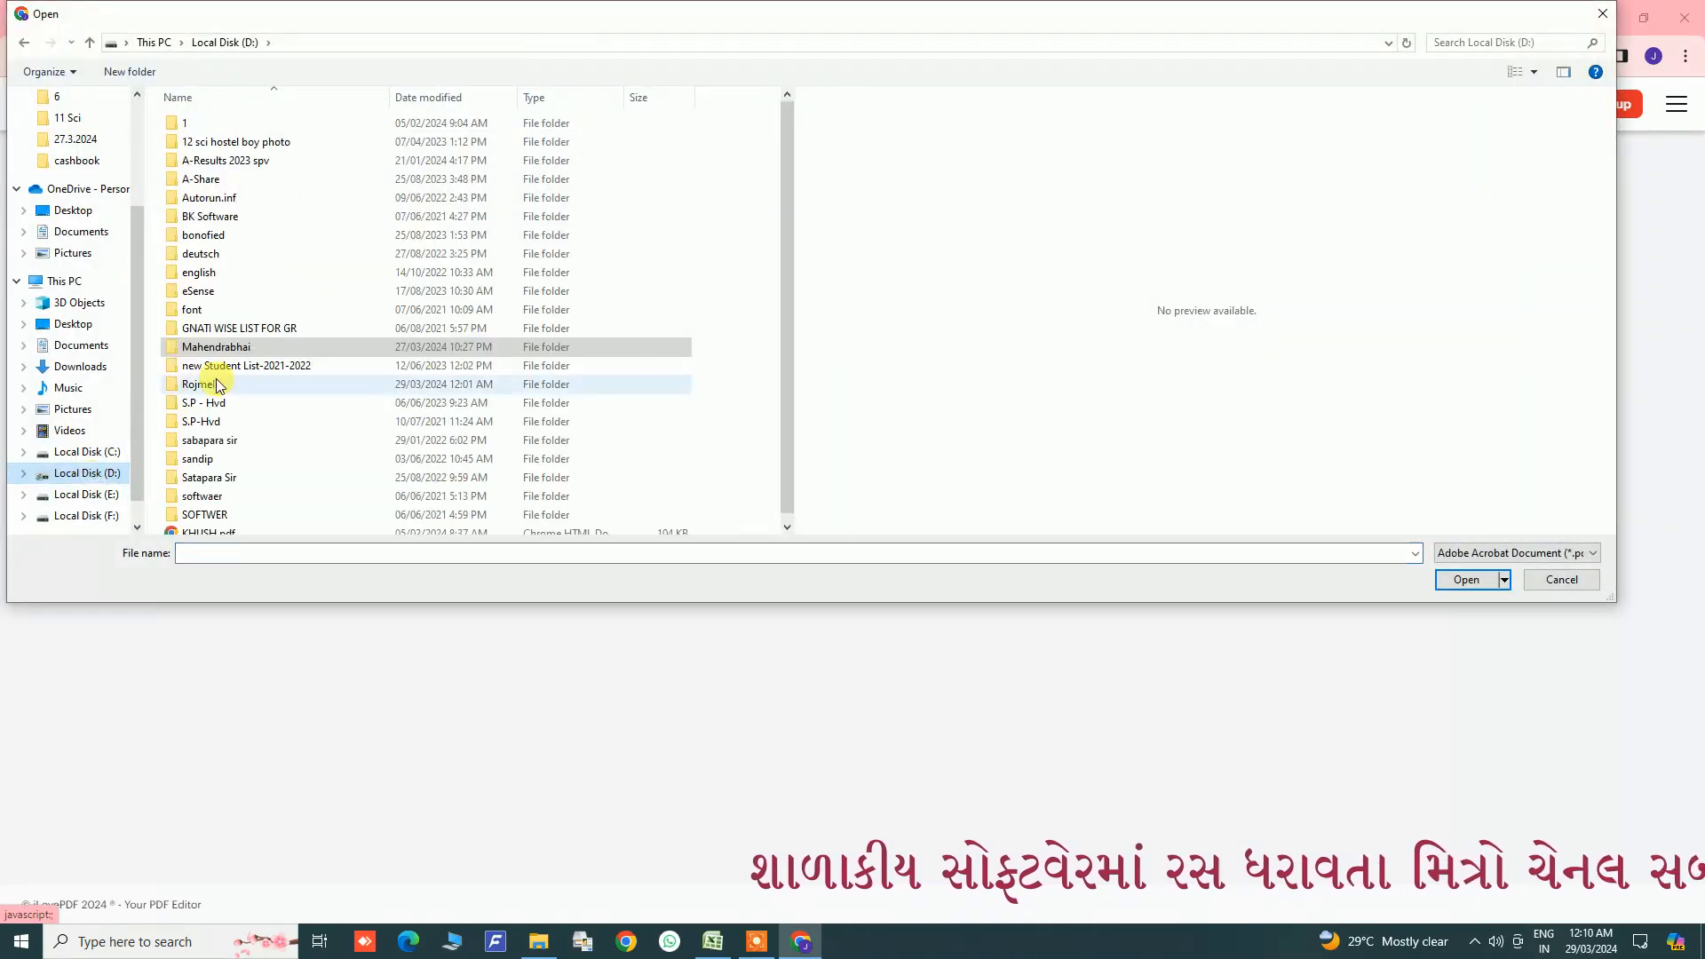
{"action": "double_click", "coordinate": [202, 383]}
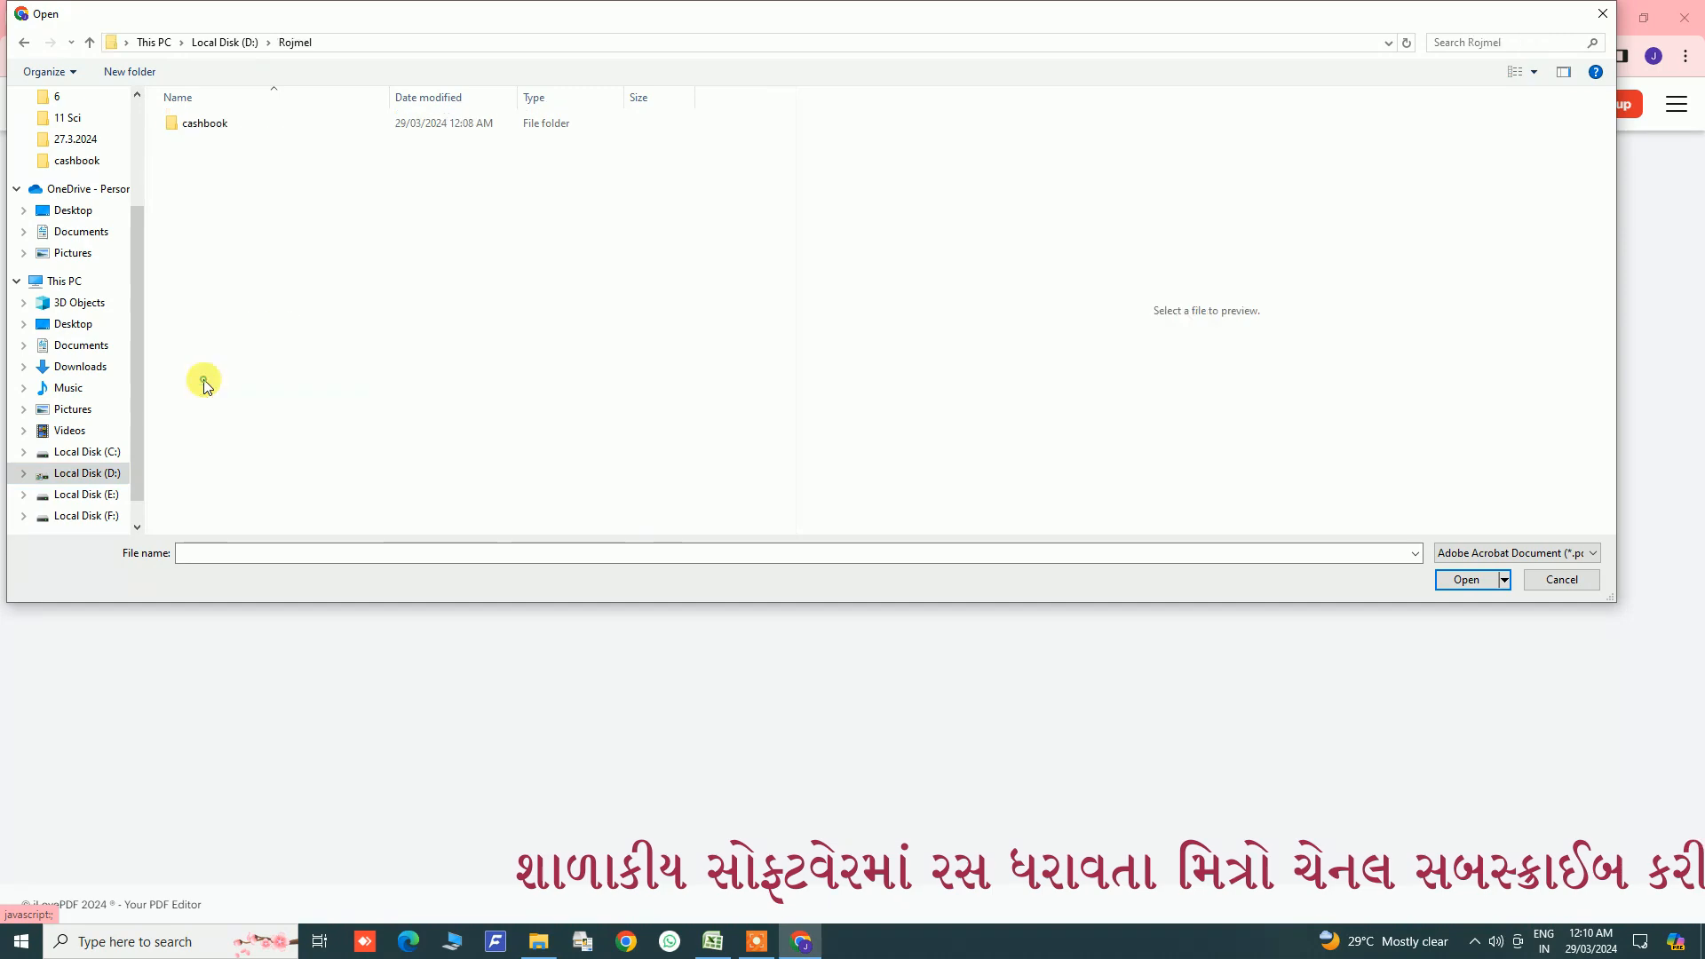
{"action": "double_click", "coordinate": [206, 123]}
{"action": "left_click_drag", "start_coordinate": [218, 213], "coordinate": [197, 125]}
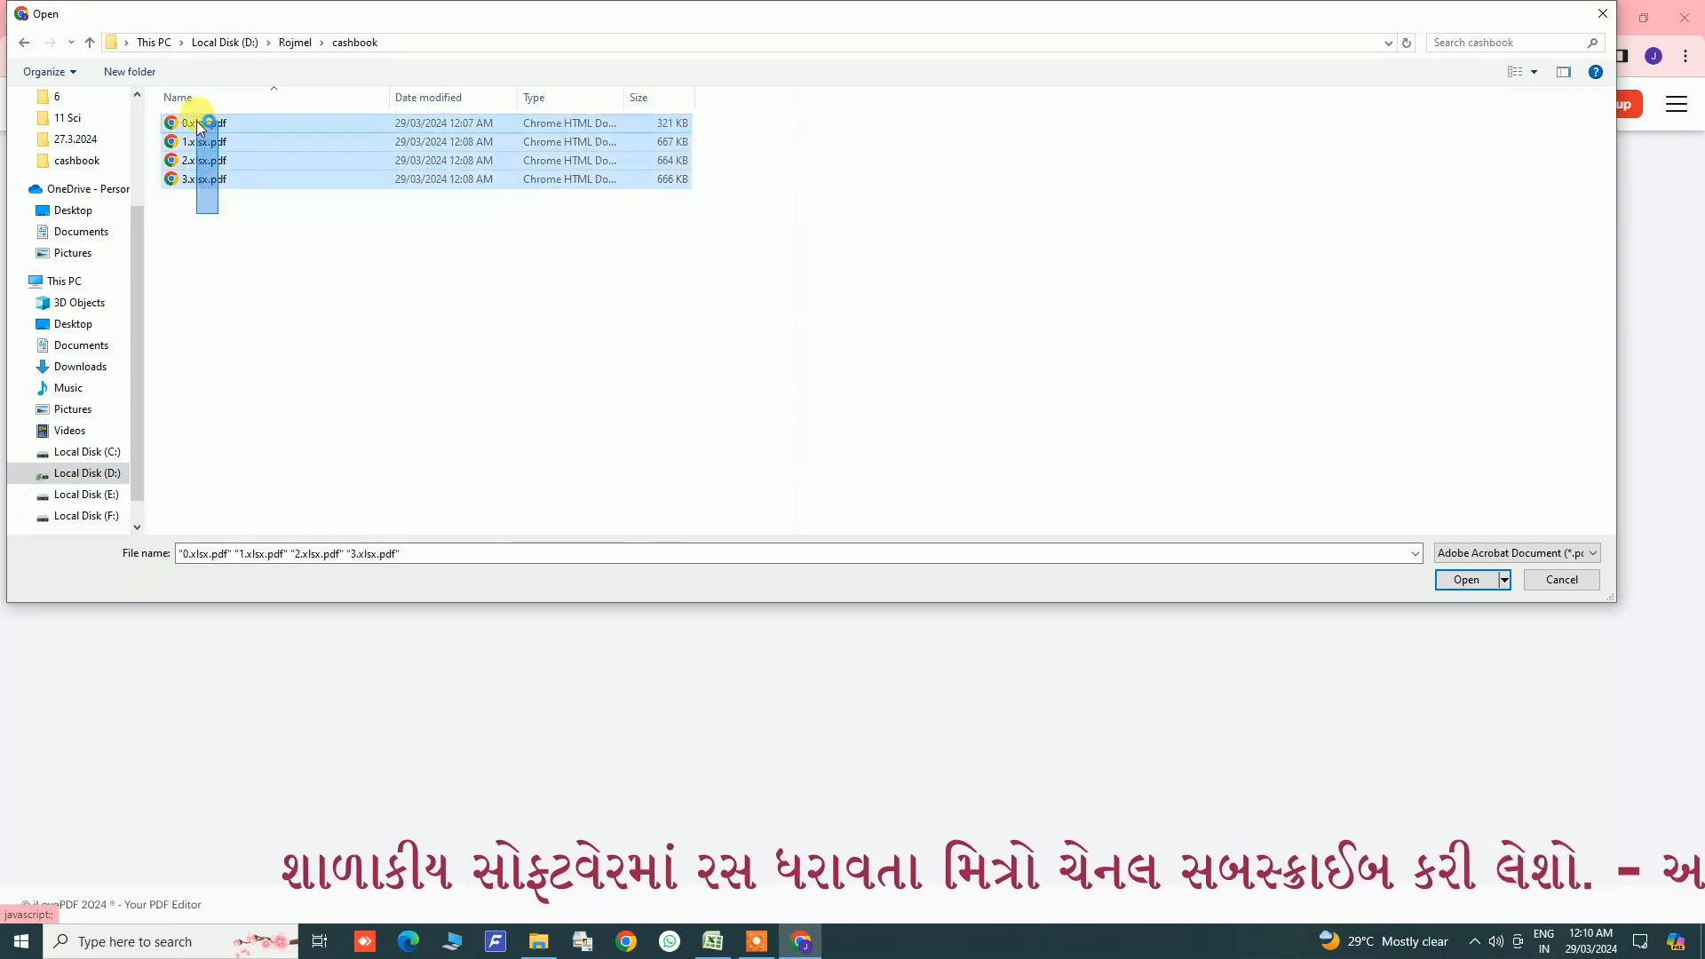
{"action": "left_click", "coordinate": [1457, 582]}
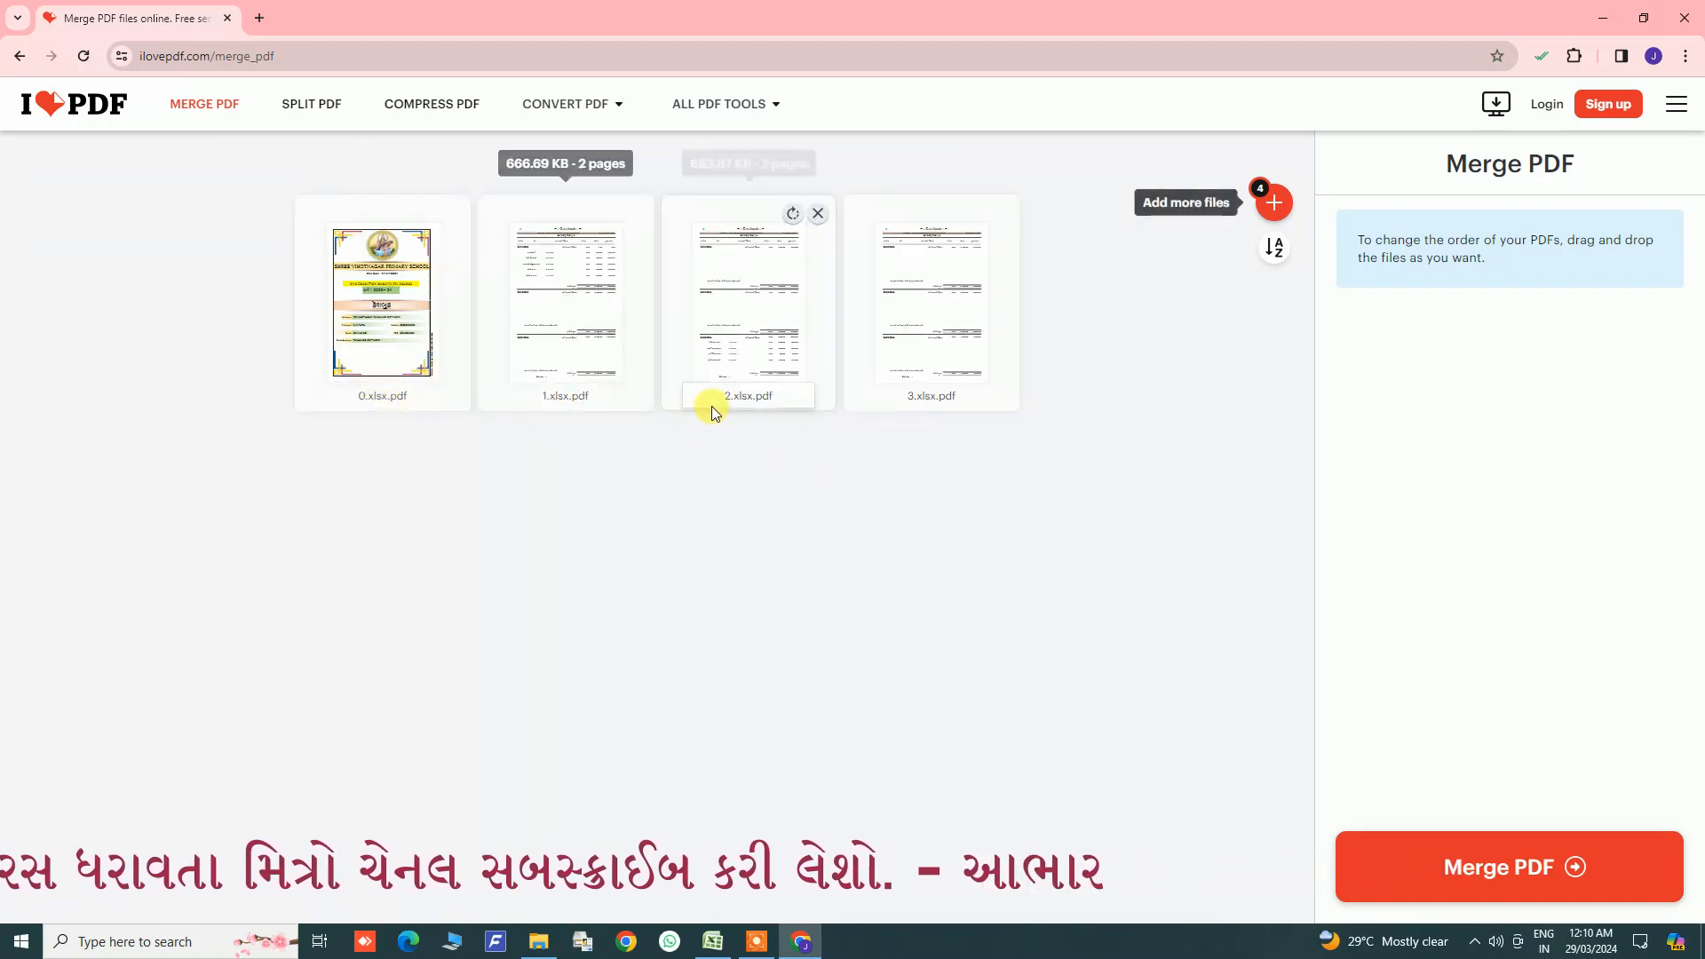
Step: Merge the four PDFs in their listed order, download the merged file and check its download progress
{"action": "left_click", "coordinate": [1457, 873]}
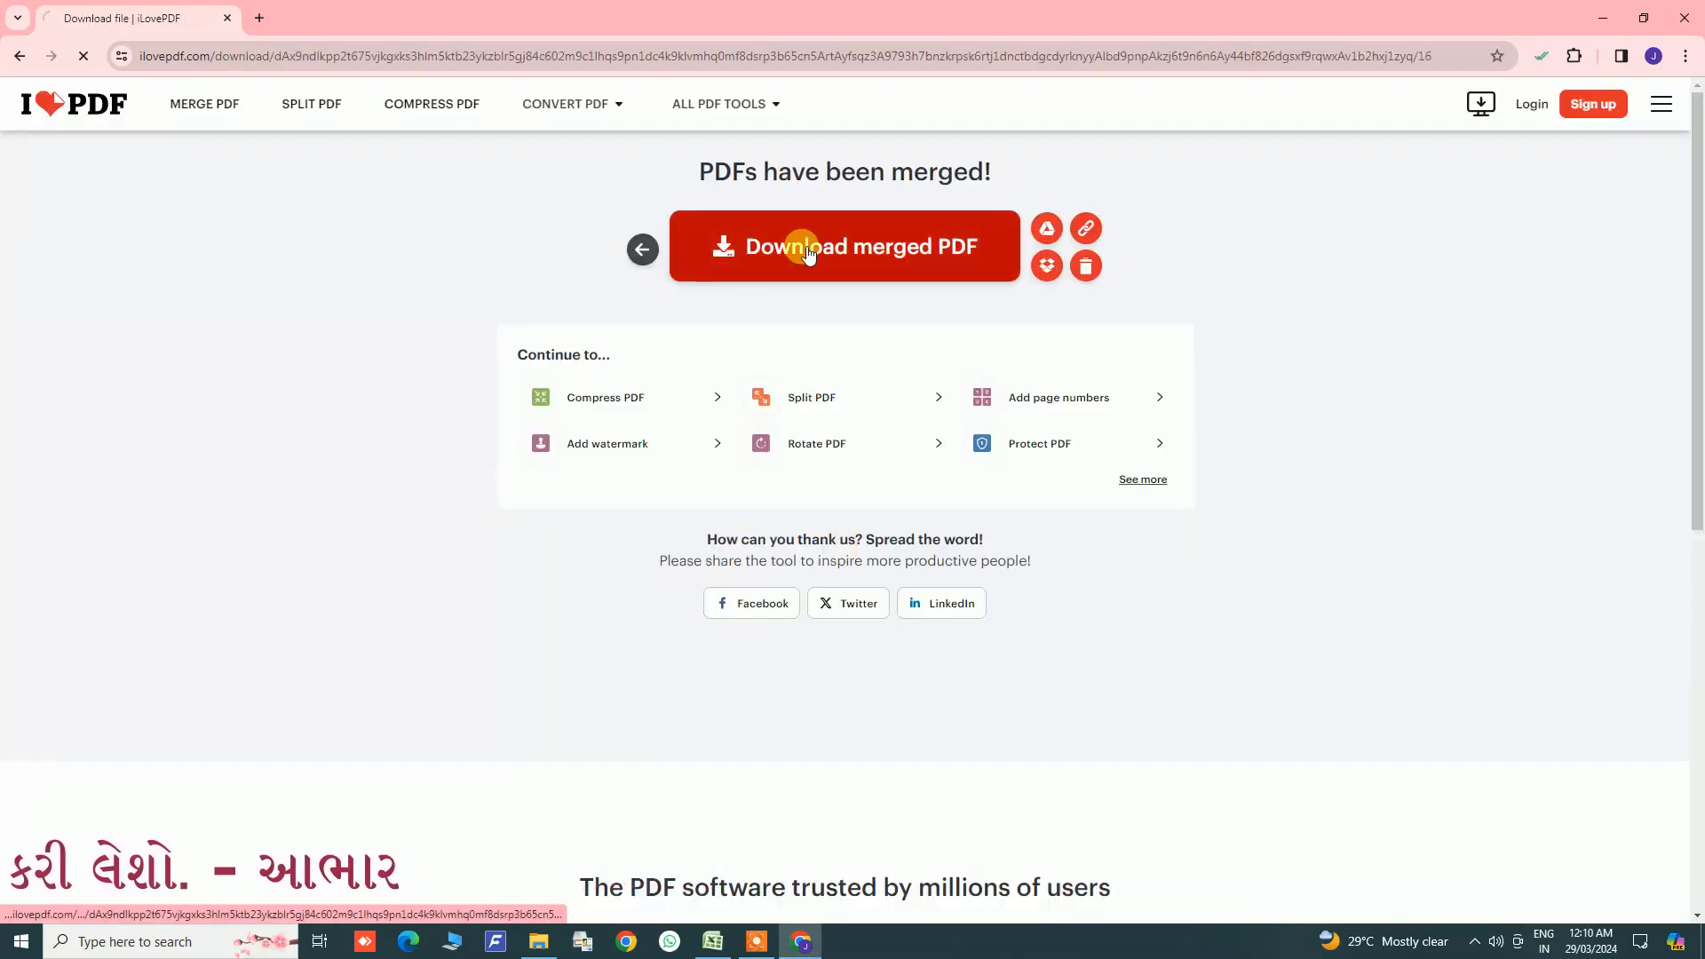
{"action": "left_click", "coordinate": [808, 252]}
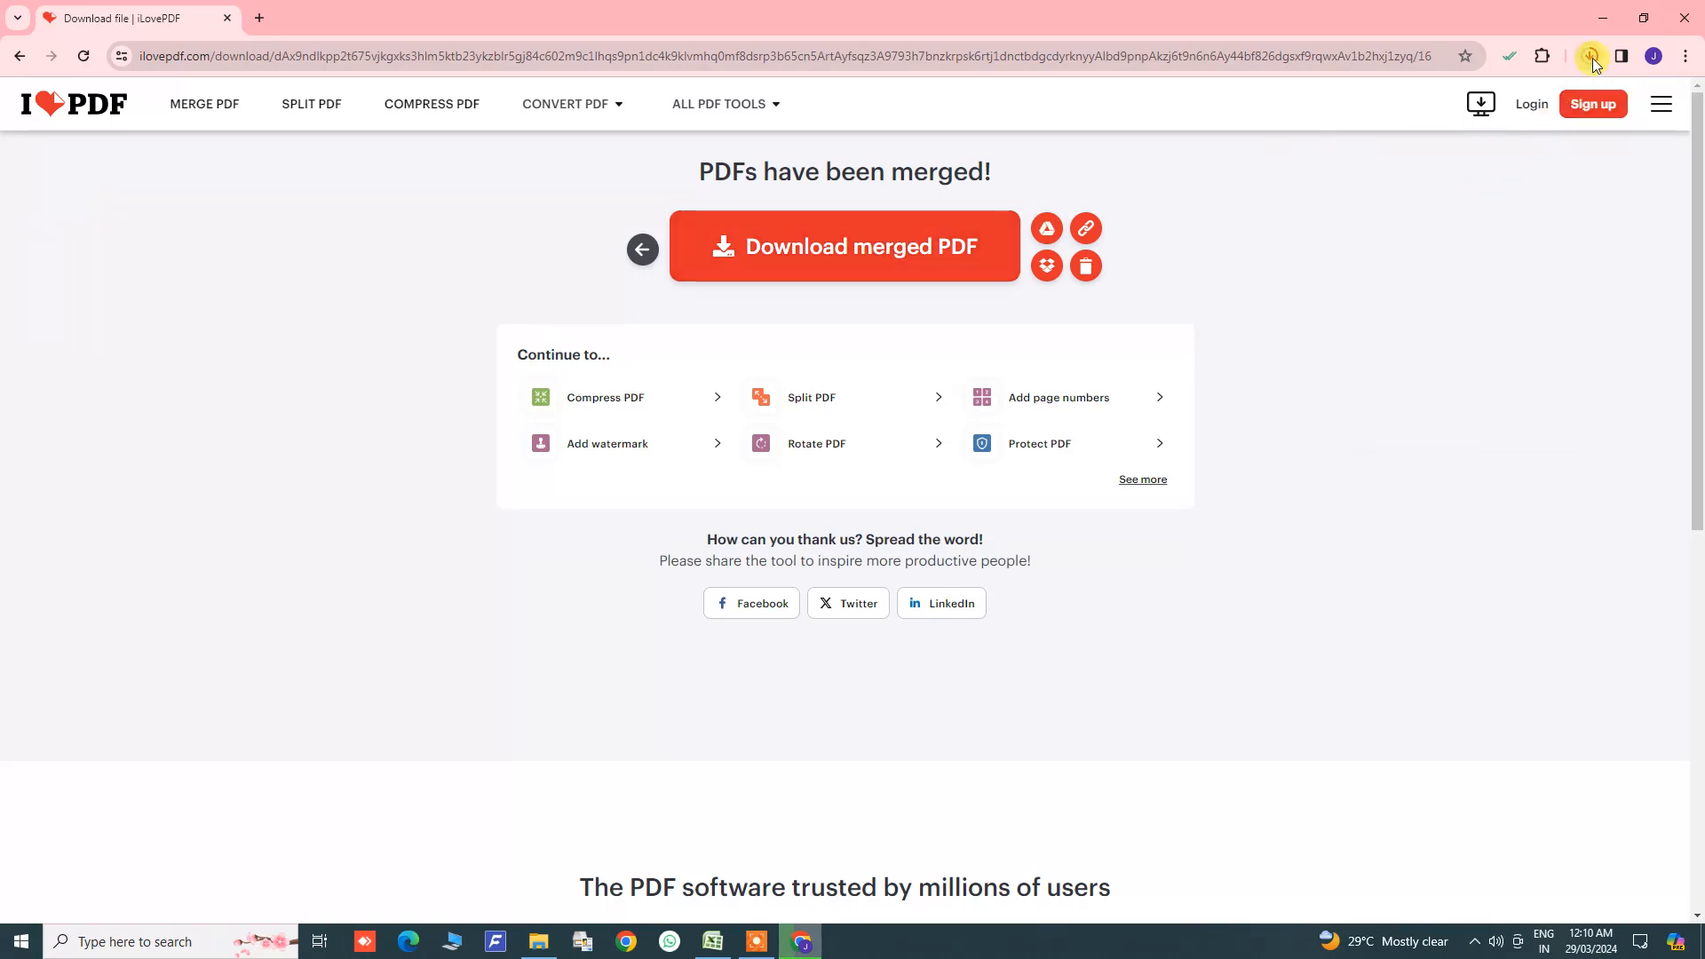
{"action": "left_click", "coordinate": [1591, 57]}
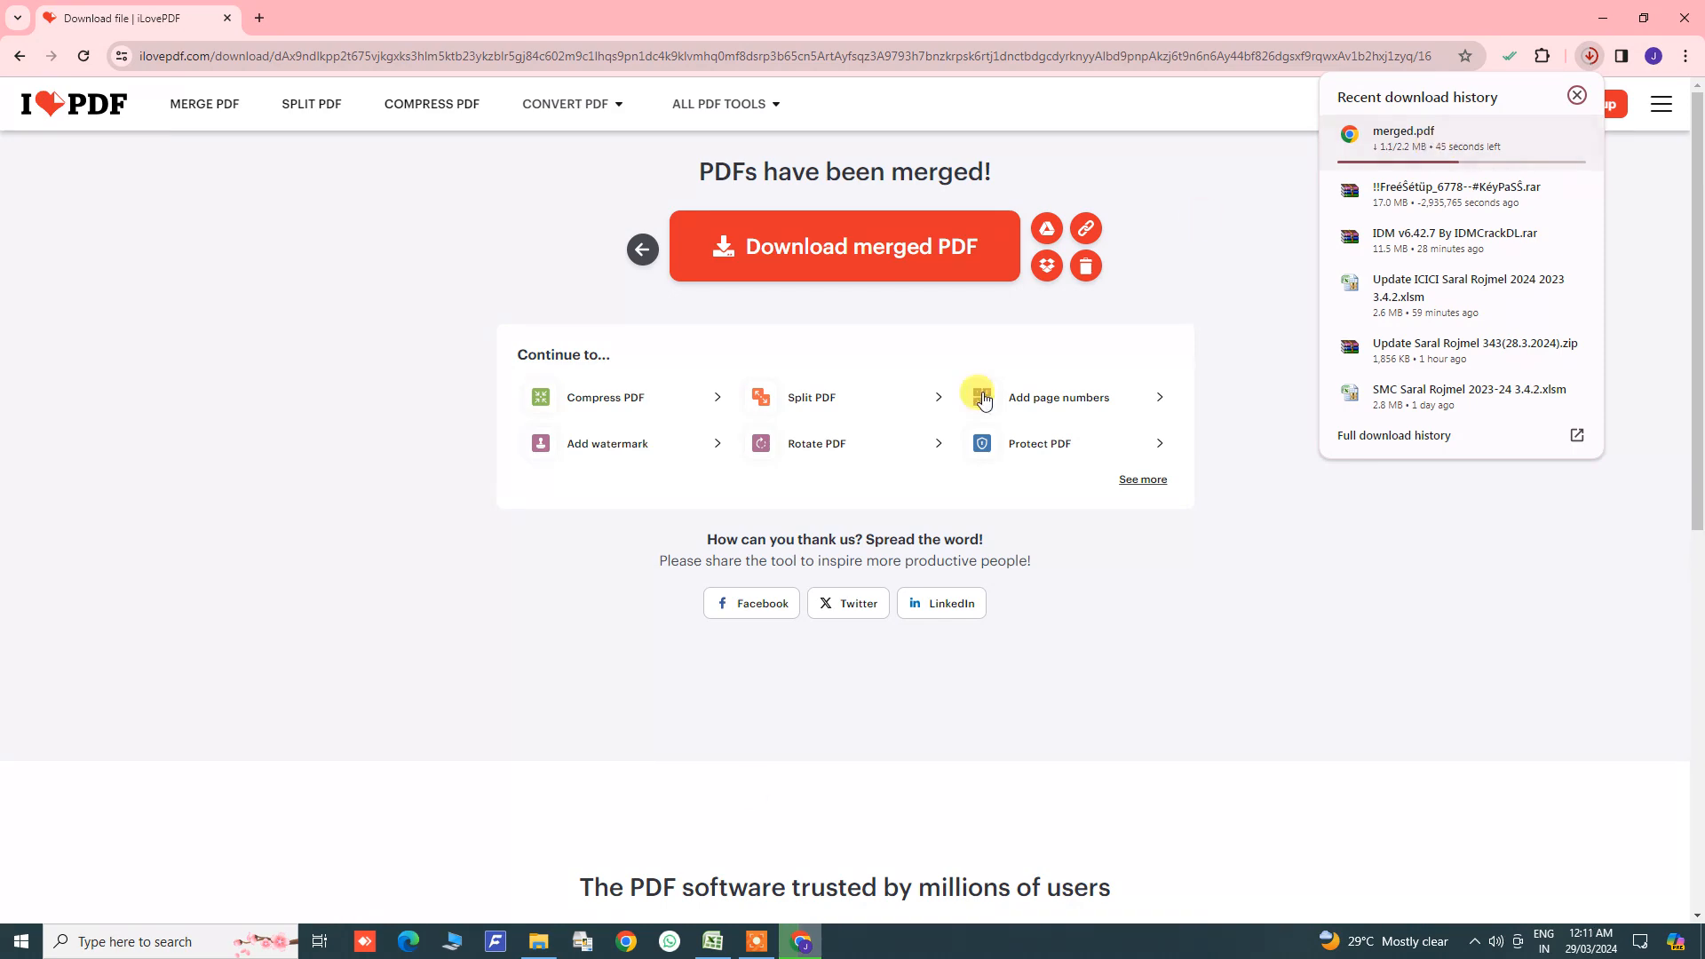
Step: Bring up the cashbook folder window, close it and return to the merged PDF download page
{"action": "left_click", "coordinate": [539, 941]}
{"action": "double_click", "coordinate": [735, 13]}
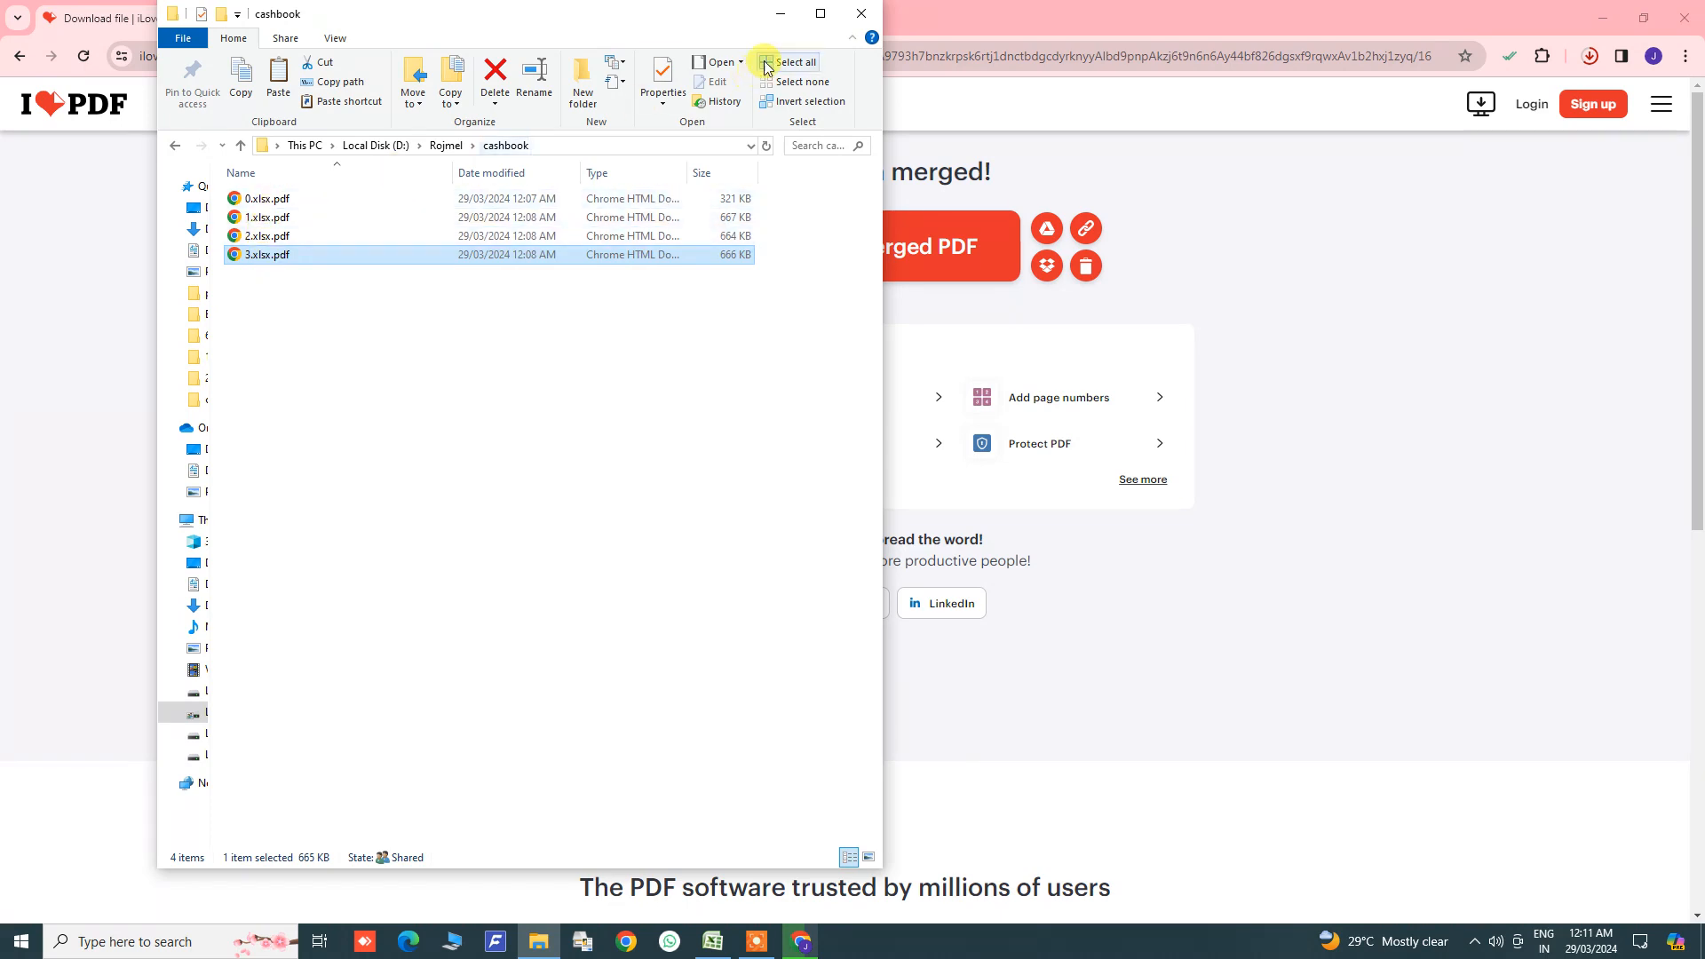
{"action": "left_click", "coordinate": [863, 15]}
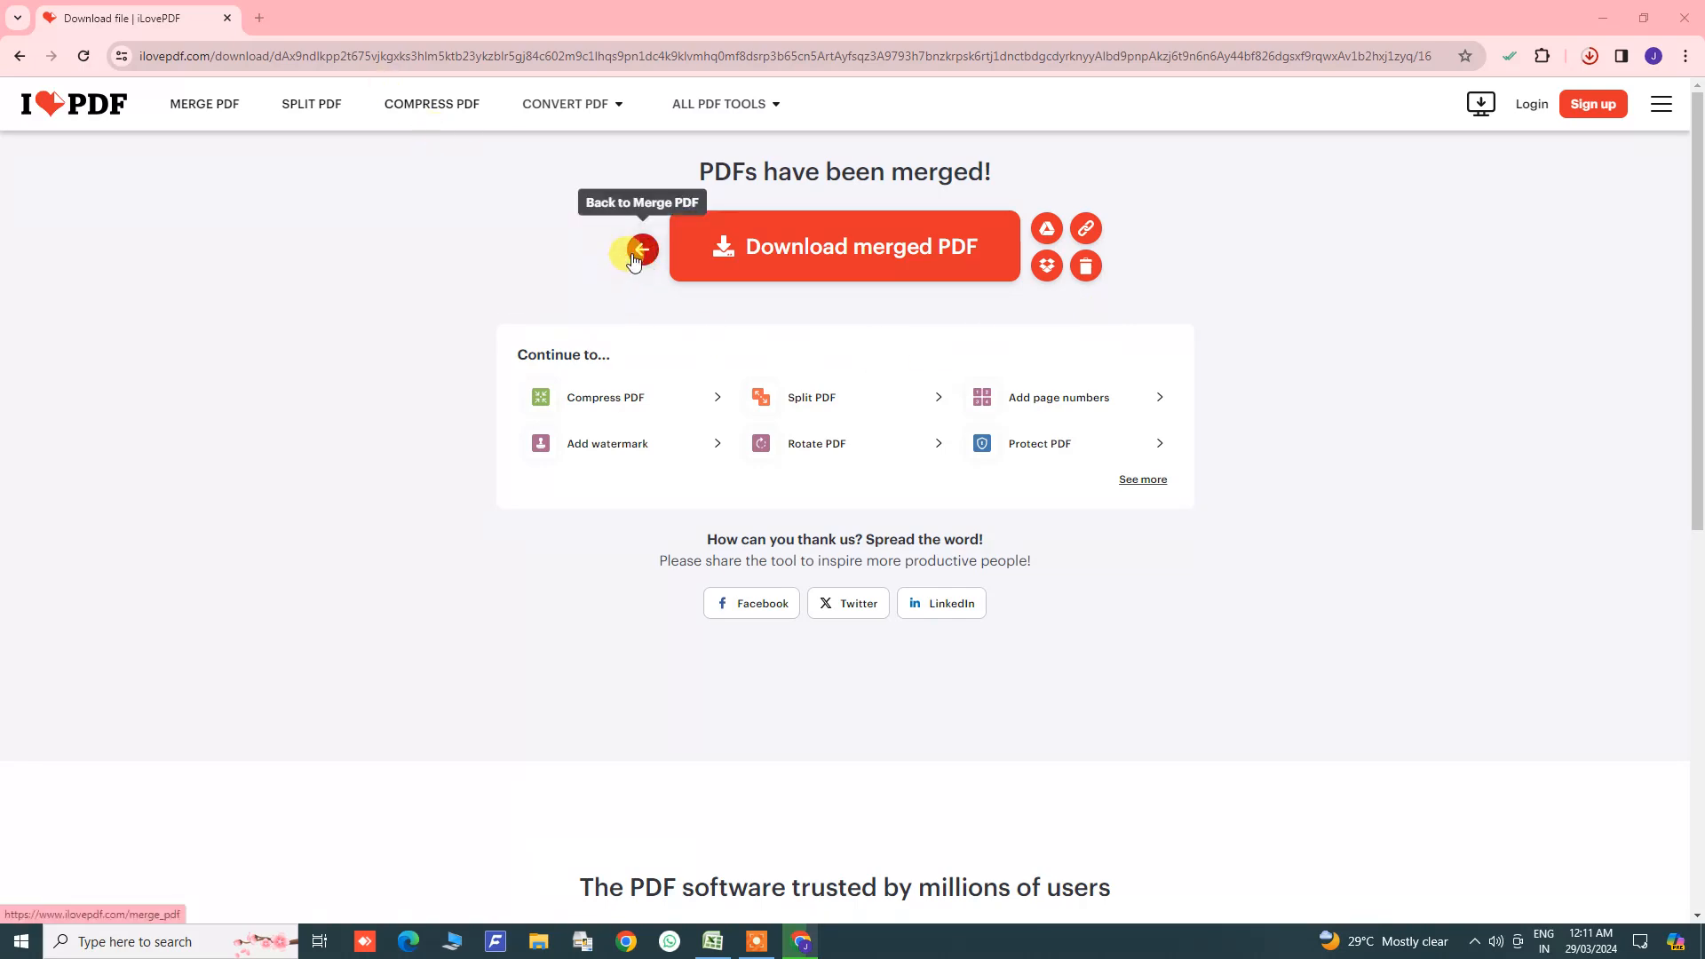
{"action": "left_click", "coordinate": [339, 55]}
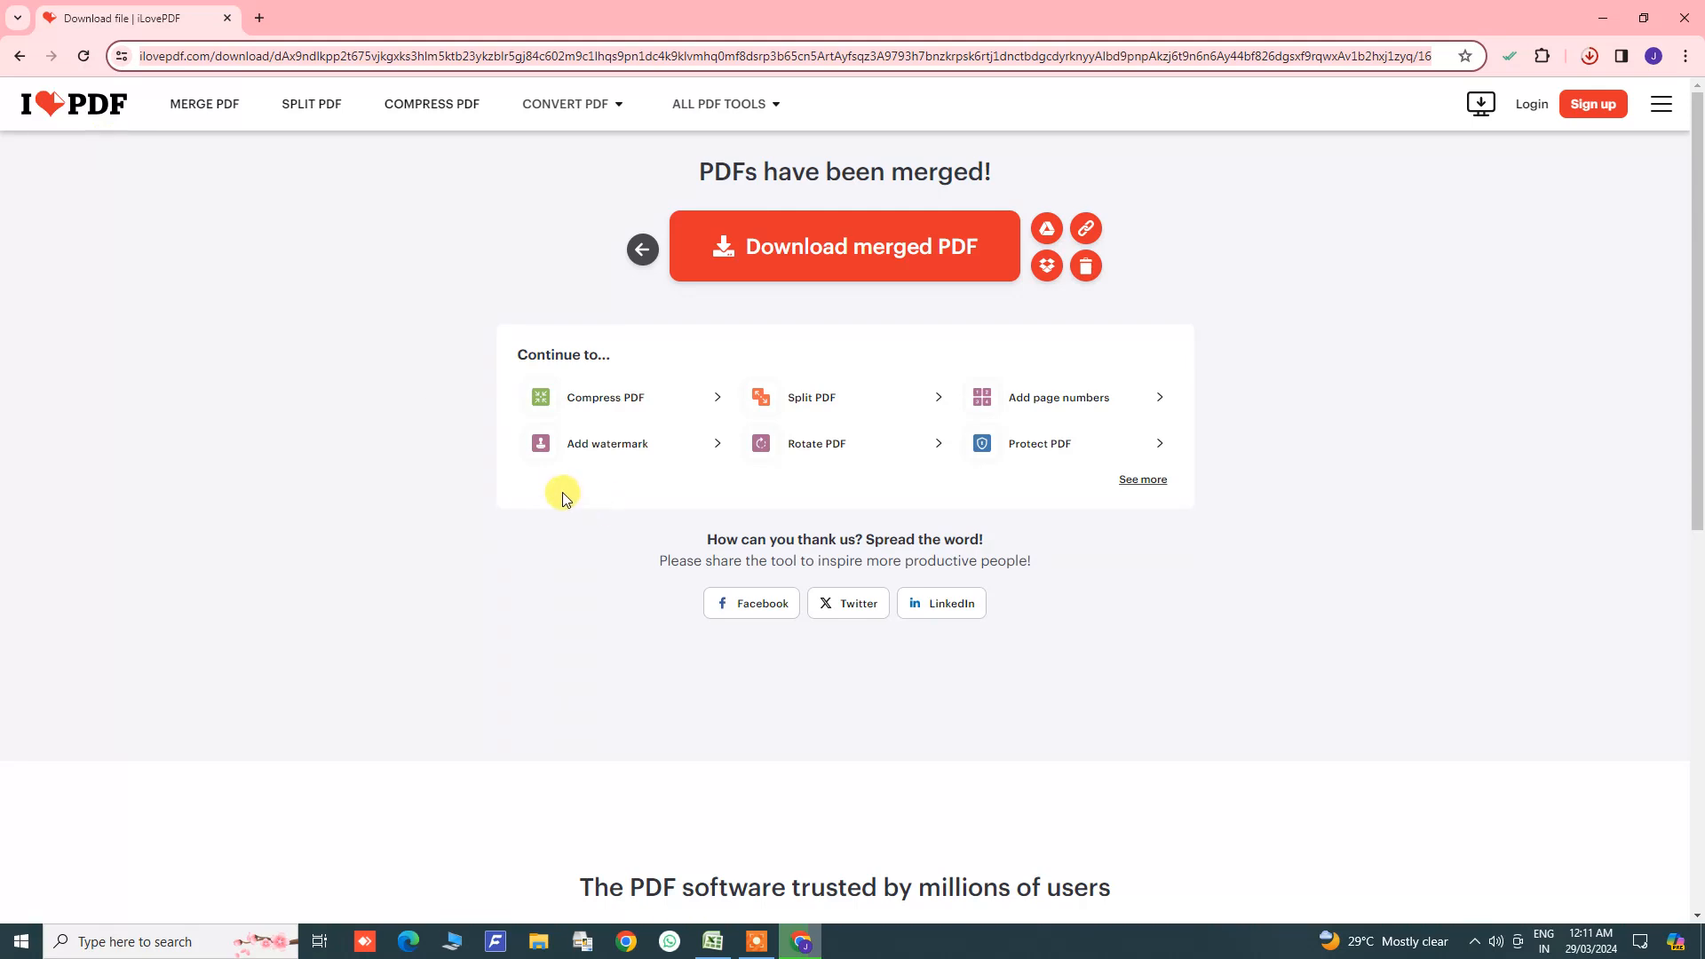
Step: Return to the iLovePDF home page and look through the available PDF tools
{"action": "left_click", "coordinate": [21, 58]}
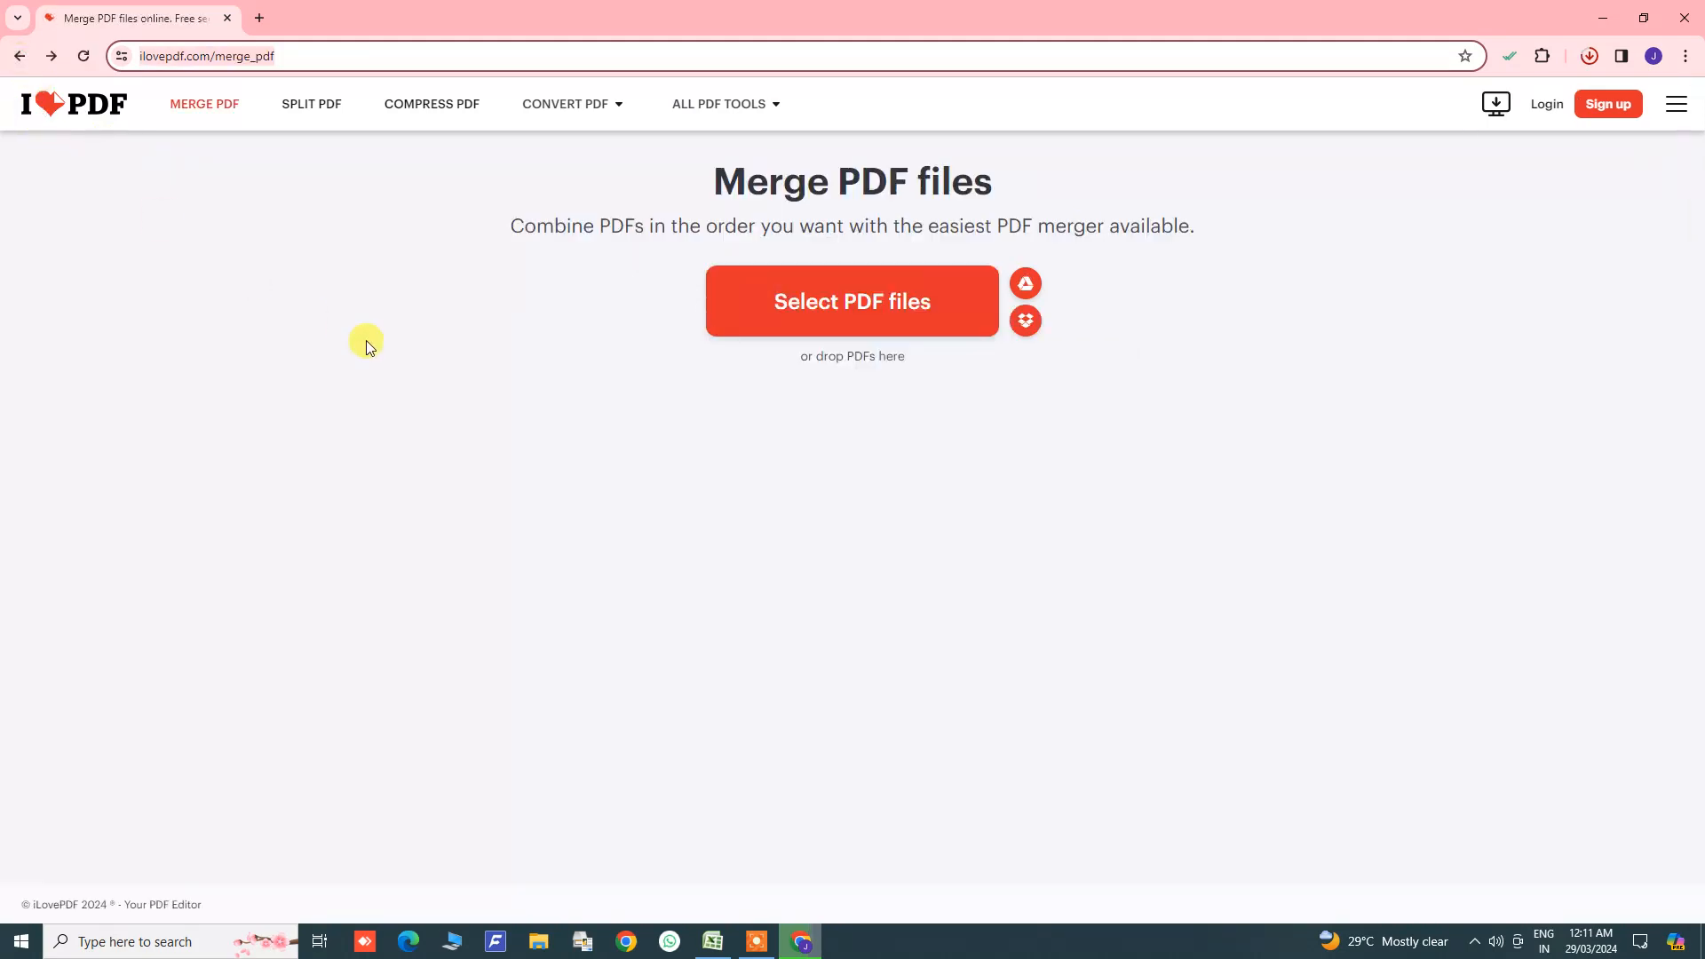
{"action": "left_click", "coordinate": [20, 59]}
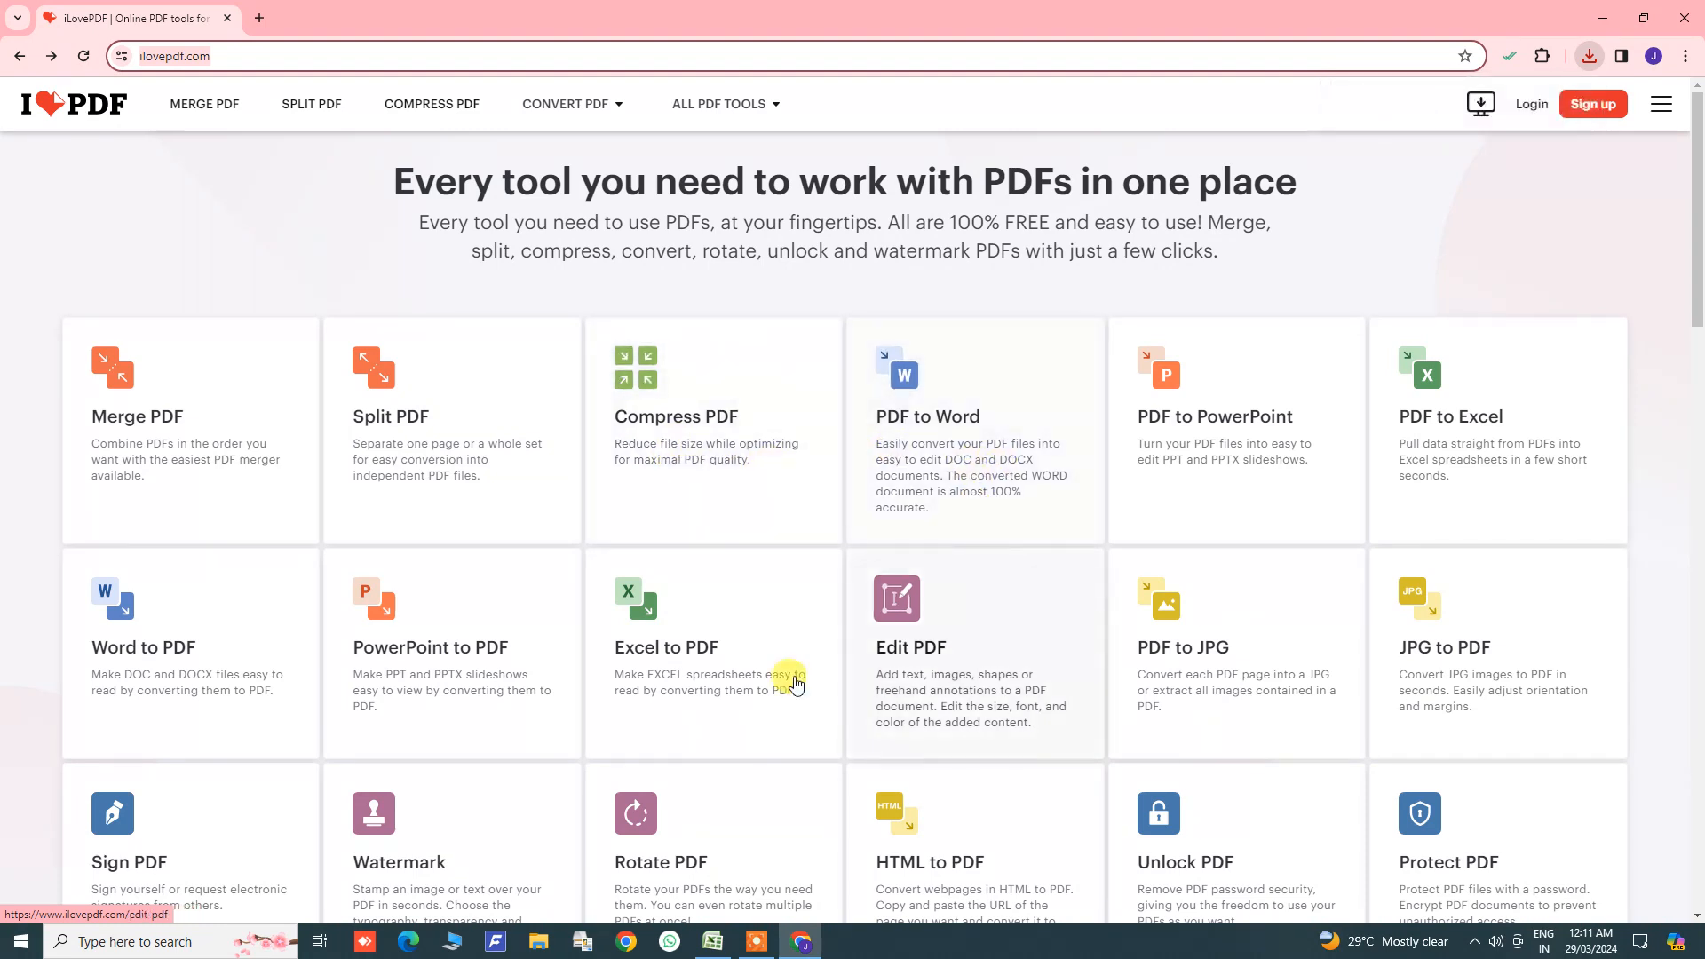
{"action": "scroll", "coordinate": [674, 671], "scroll_direction": "down", "scroll_amount": 2}
{"action": "scroll", "coordinate": [963, 679], "scroll_direction": "down", "scroll_amount": 4}
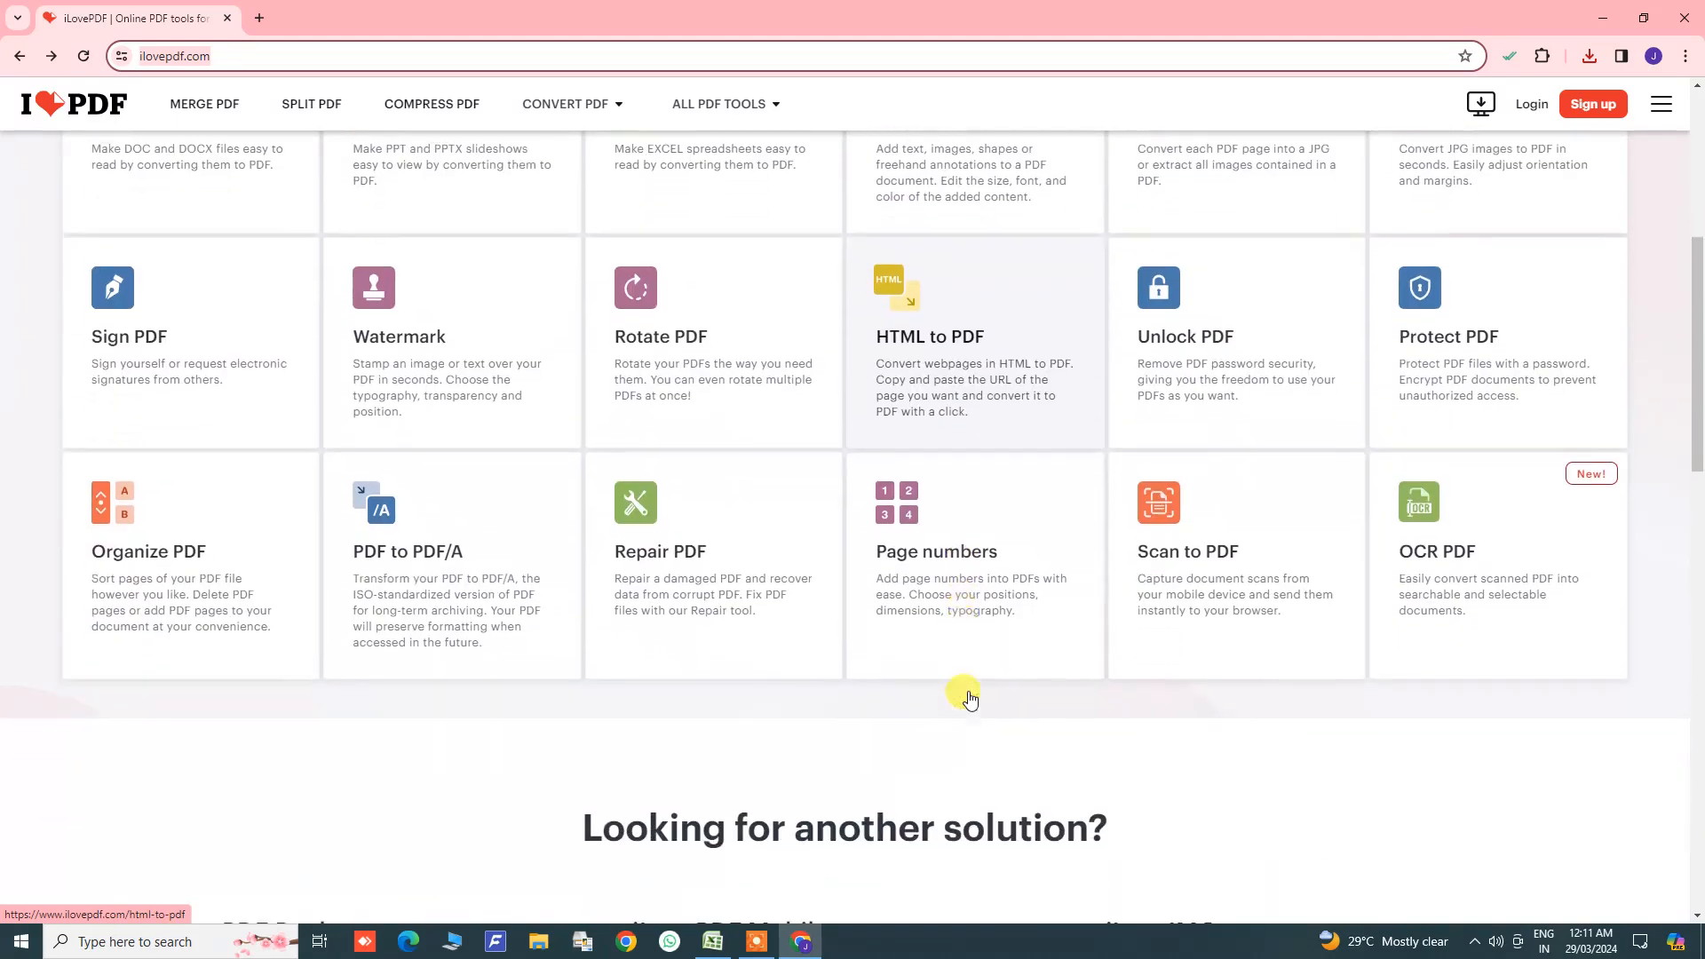
{"action": "scroll", "coordinate": [968, 693], "scroll_direction": "up", "scroll_amount": 6}
Step: Locate the downloaded merged.pdf in the Downloads folder and place it in D:\Rojmel\cashbook
{"action": "left_click", "coordinate": [1588, 55]}
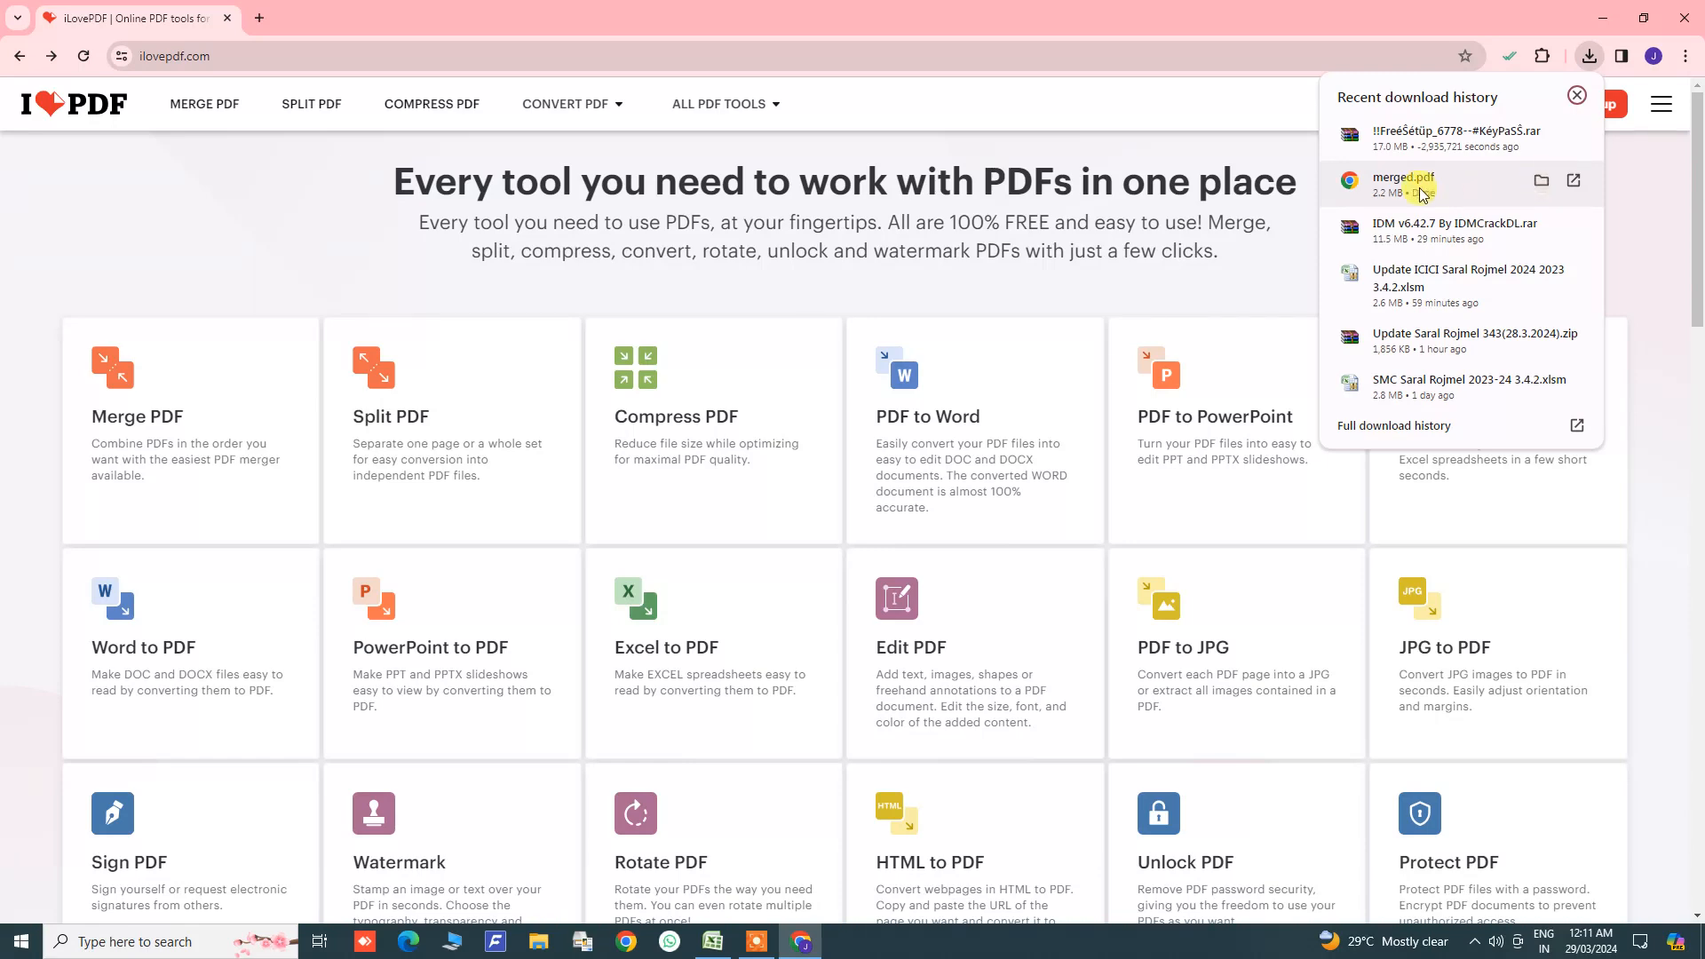
{"action": "left_click", "coordinate": [1542, 182]}
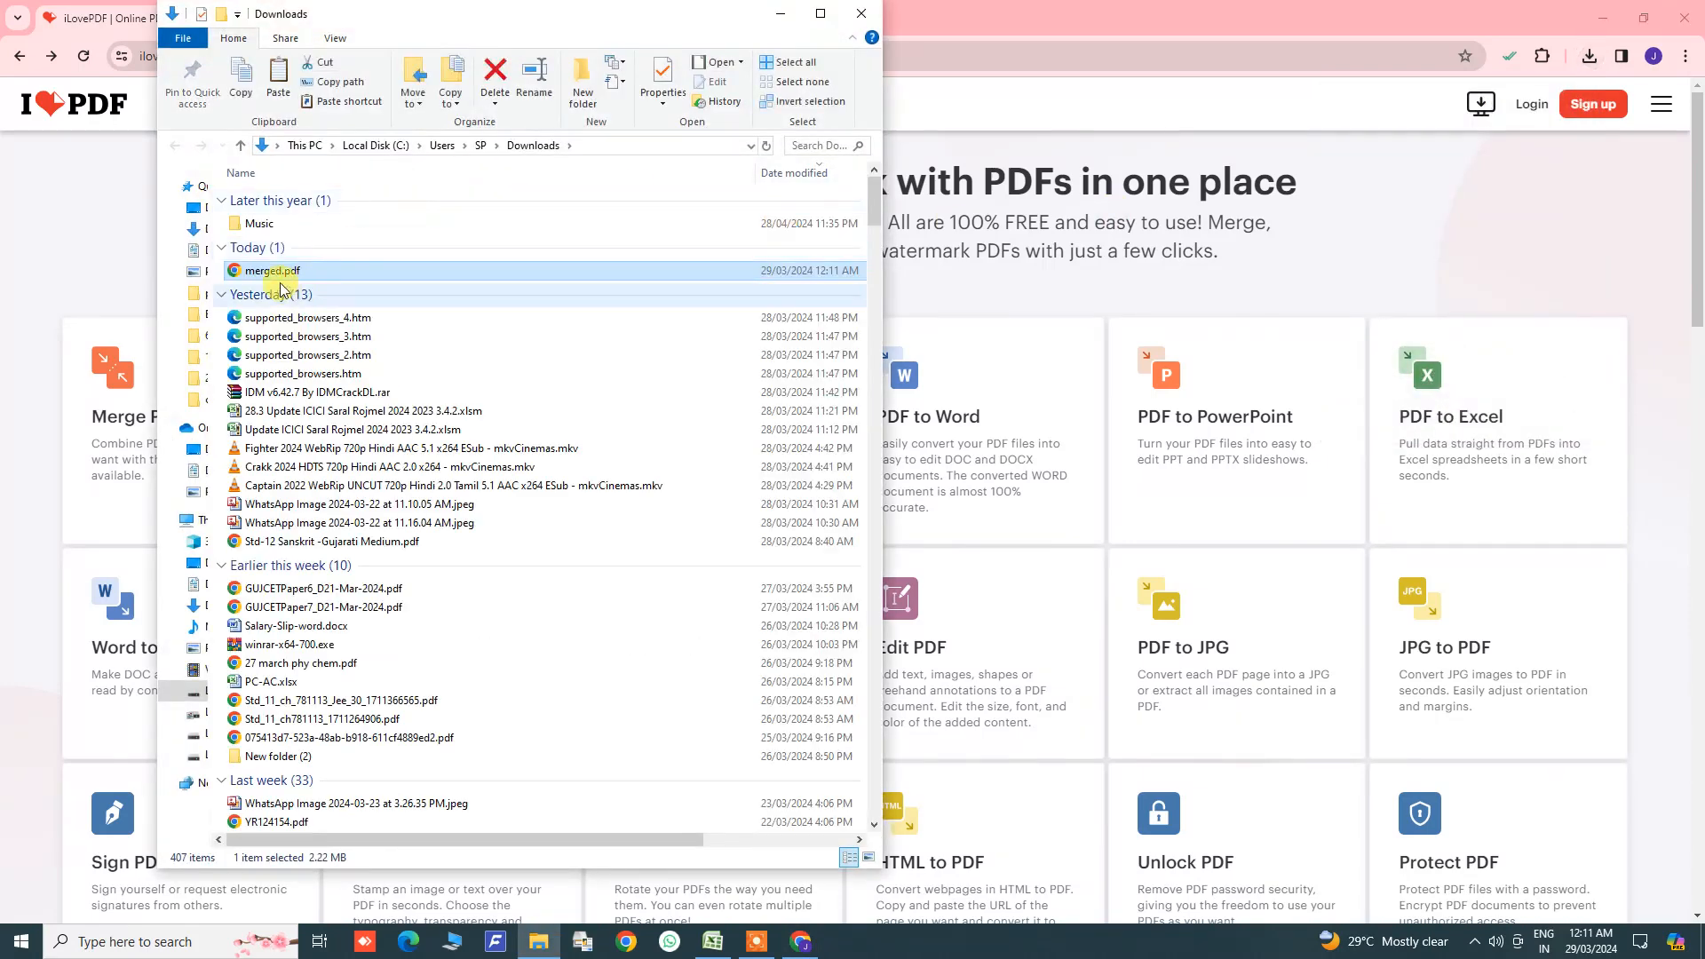
{"action": "right_click", "coordinate": [275, 270]}
{"action": "left_click", "coordinate": [391, 697]}
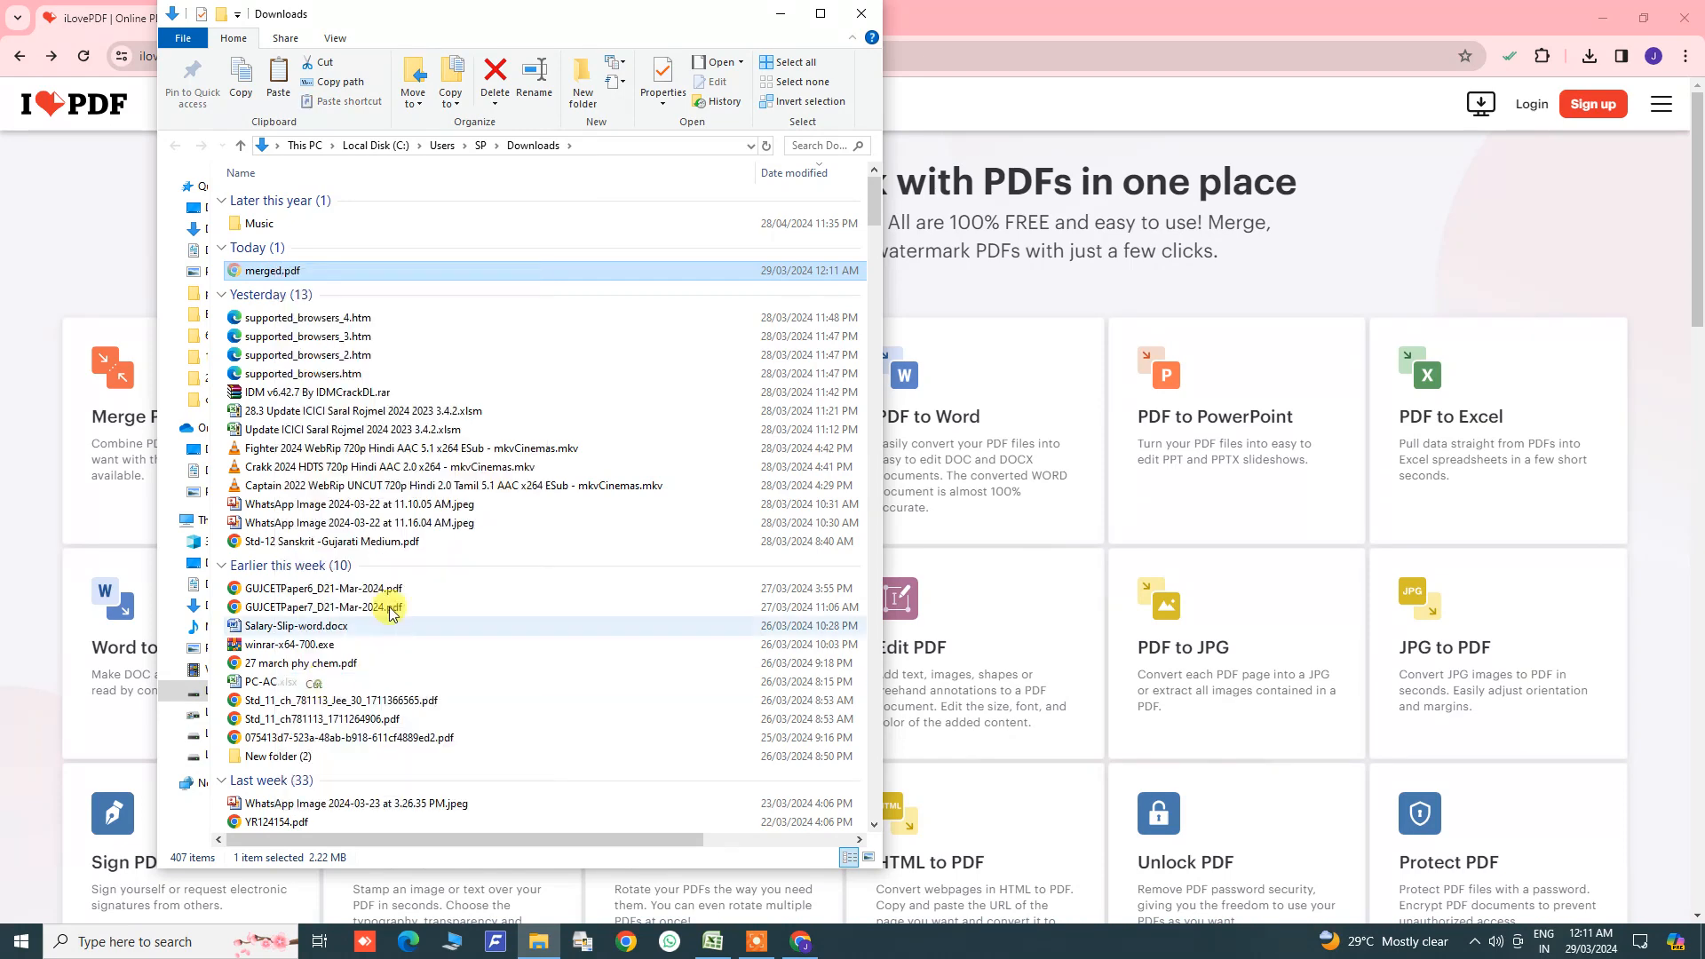
{"action": "left_click", "coordinate": [857, 14]}
{"action": "left_click", "coordinate": [539, 941]}
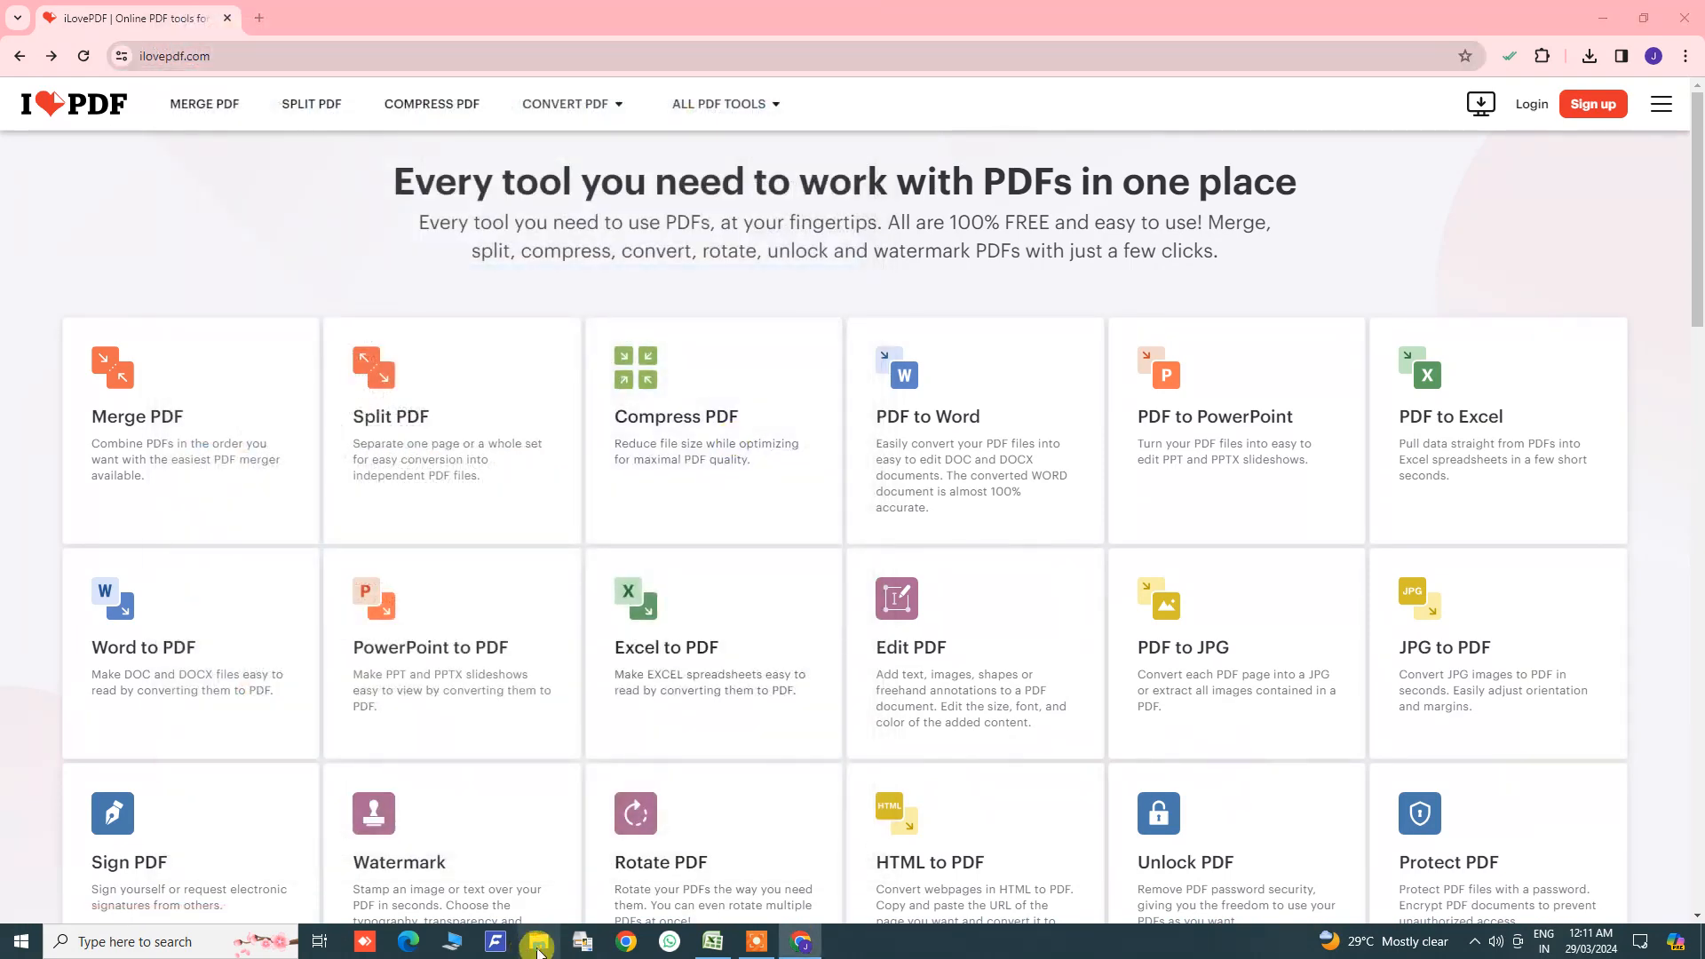
{"action": "double_click", "coordinate": [352, 384]}
{"action": "right_click", "coordinate": [355, 361]}
{"action": "left_click", "coordinate": [424, 501]}
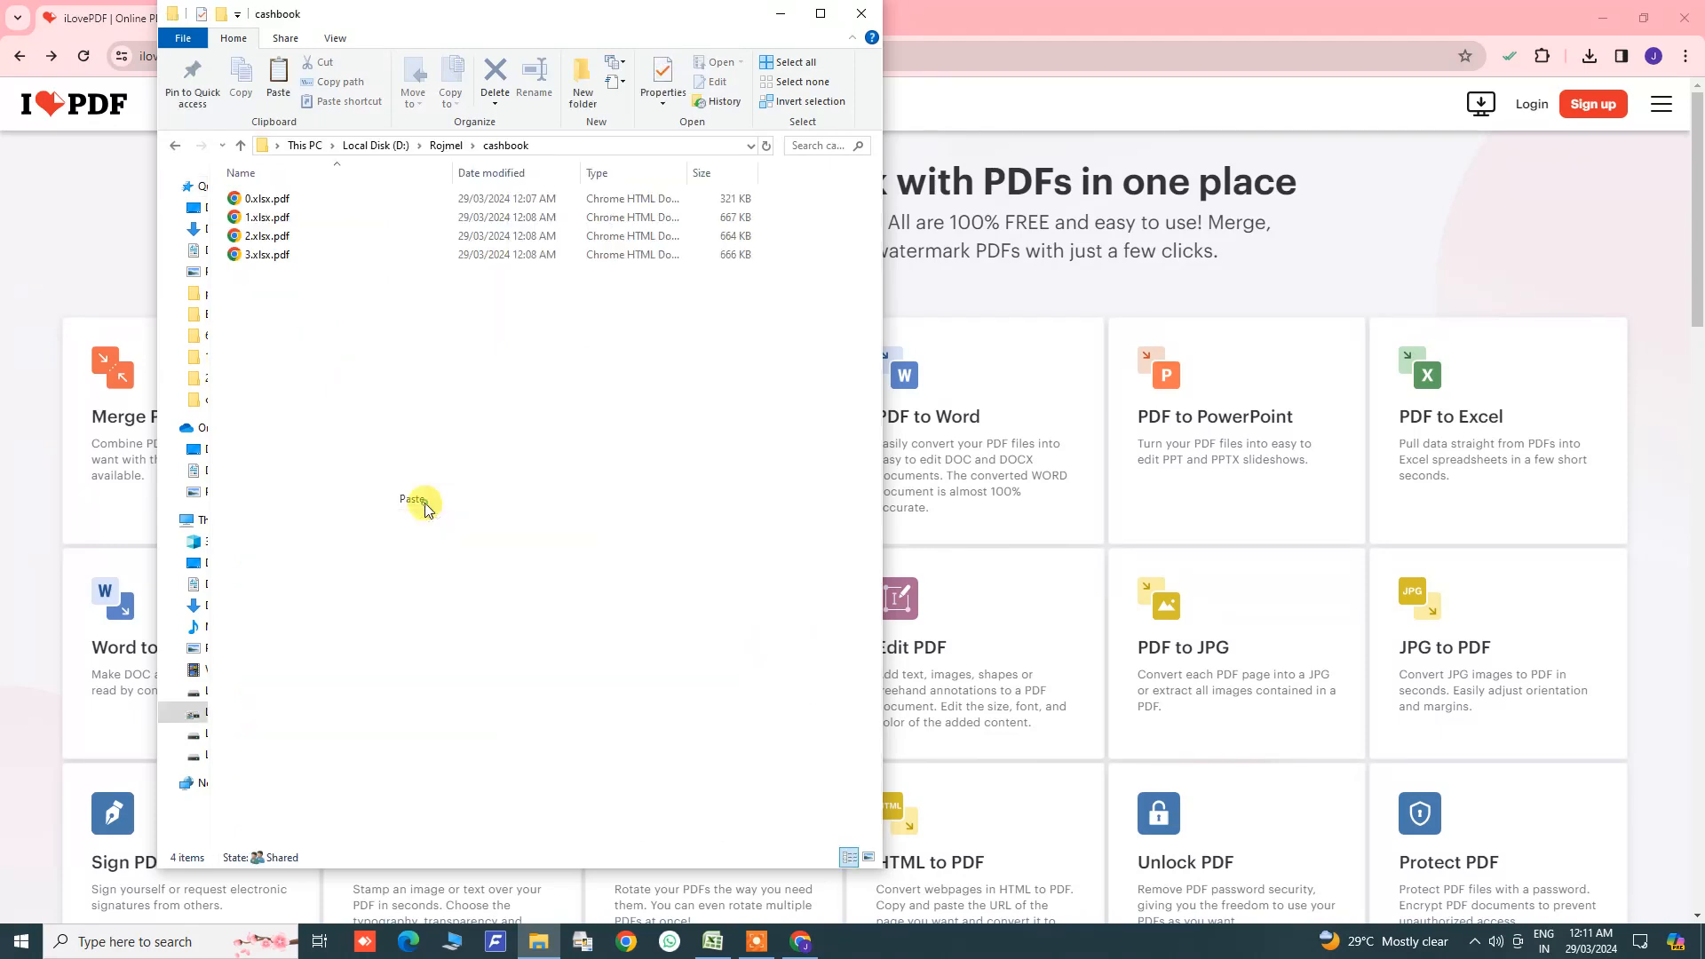
Step: Open merged.pdf from the cashbook folder and review its cover and cashbook pages
{"action": "double_click", "coordinate": [260, 276]}
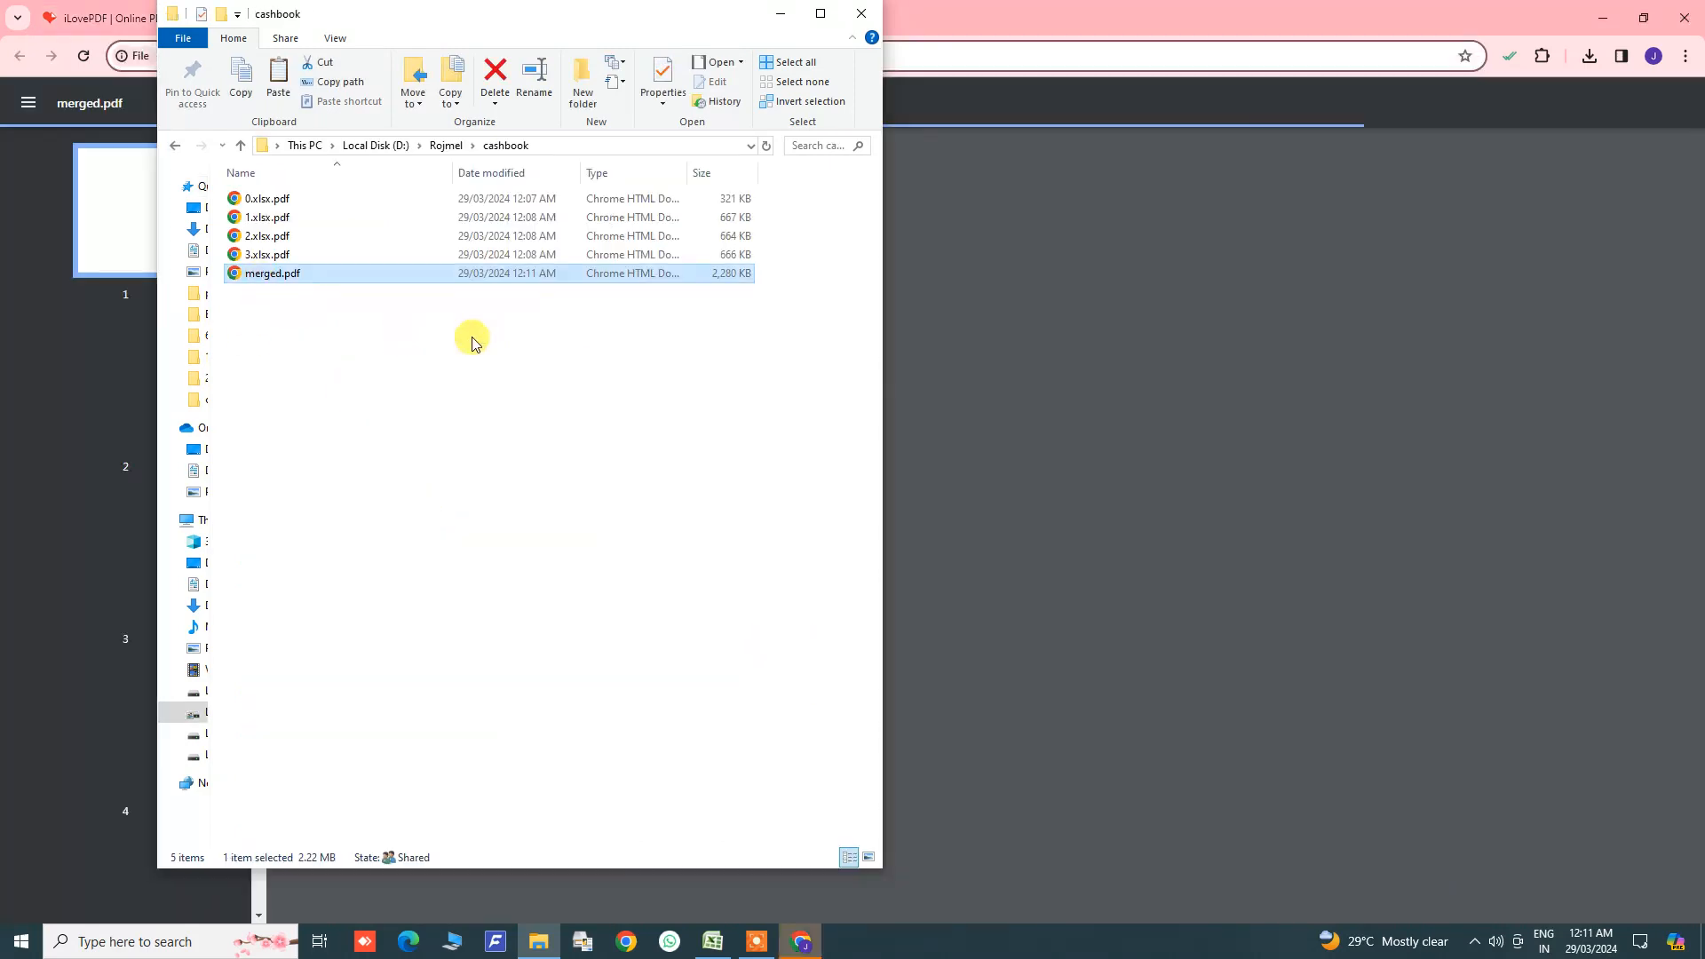
{"action": "scroll", "coordinate": [984, 475], "scroll_direction": "down", "scroll_amount": 7}
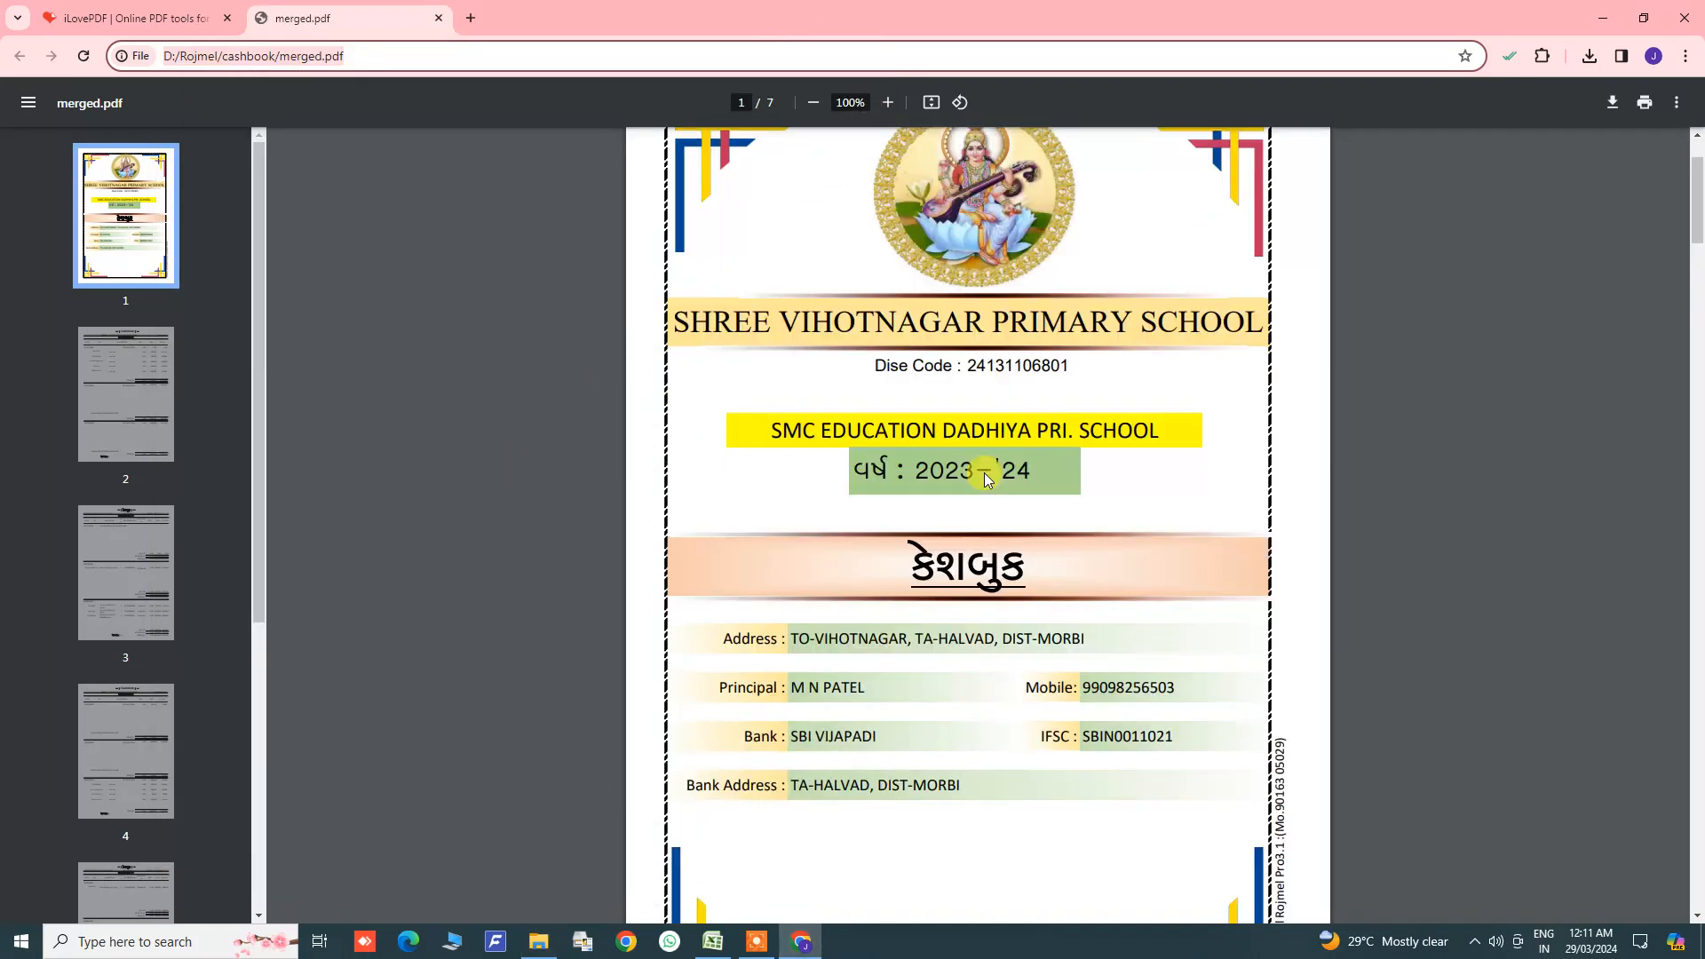
{"action": "scroll", "coordinate": [984, 475], "scroll_direction": "down", "scroll_amount": 15}
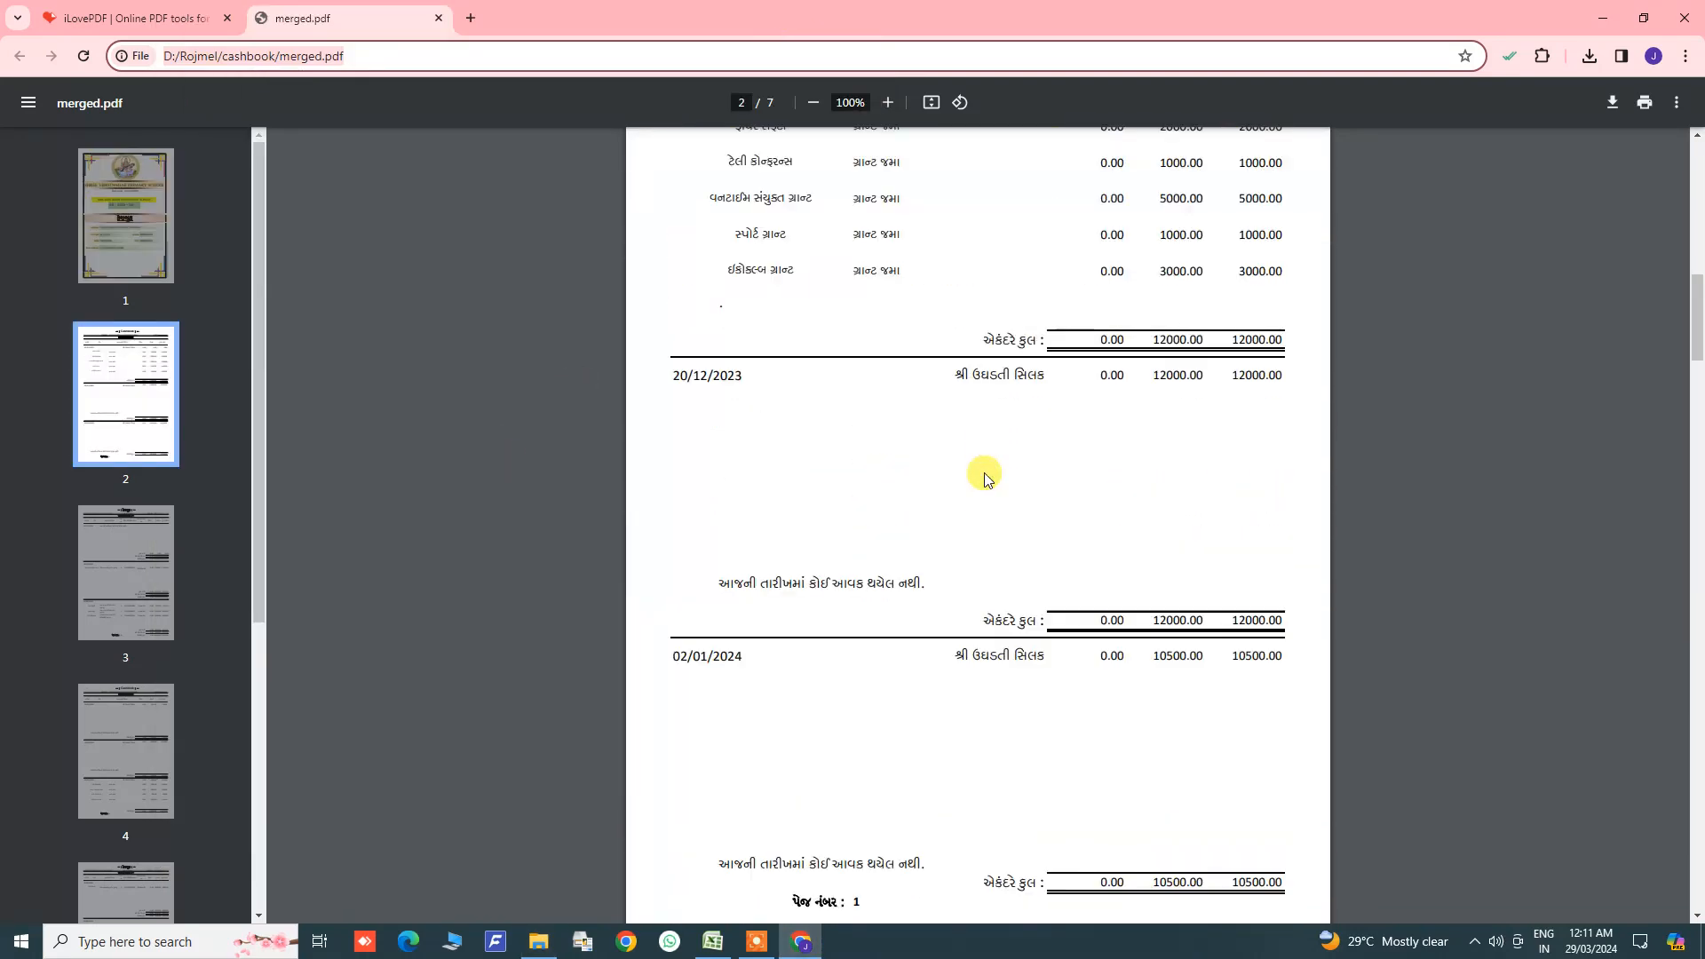
{"action": "scroll", "coordinate": [984, 477], "scroll_direction": "down", "scroll_amount": 20}
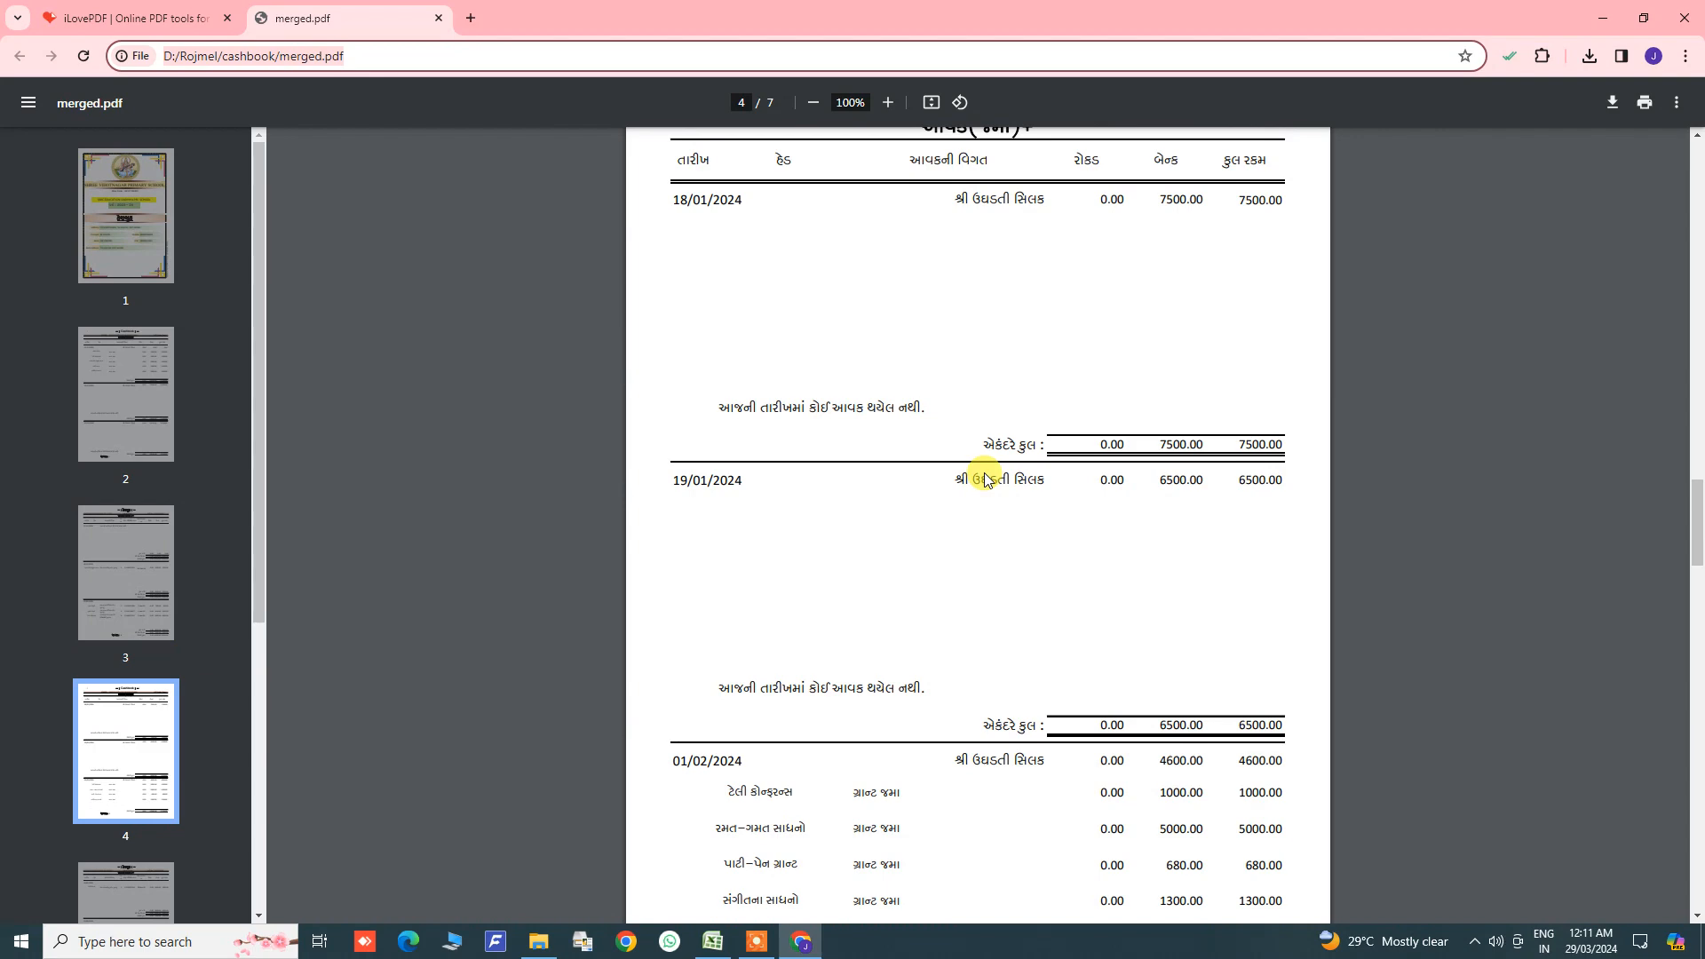
{"action": "scroll", "coordinate": [984, 477], "scroll_direction": "down", "scroll_amount": 20}
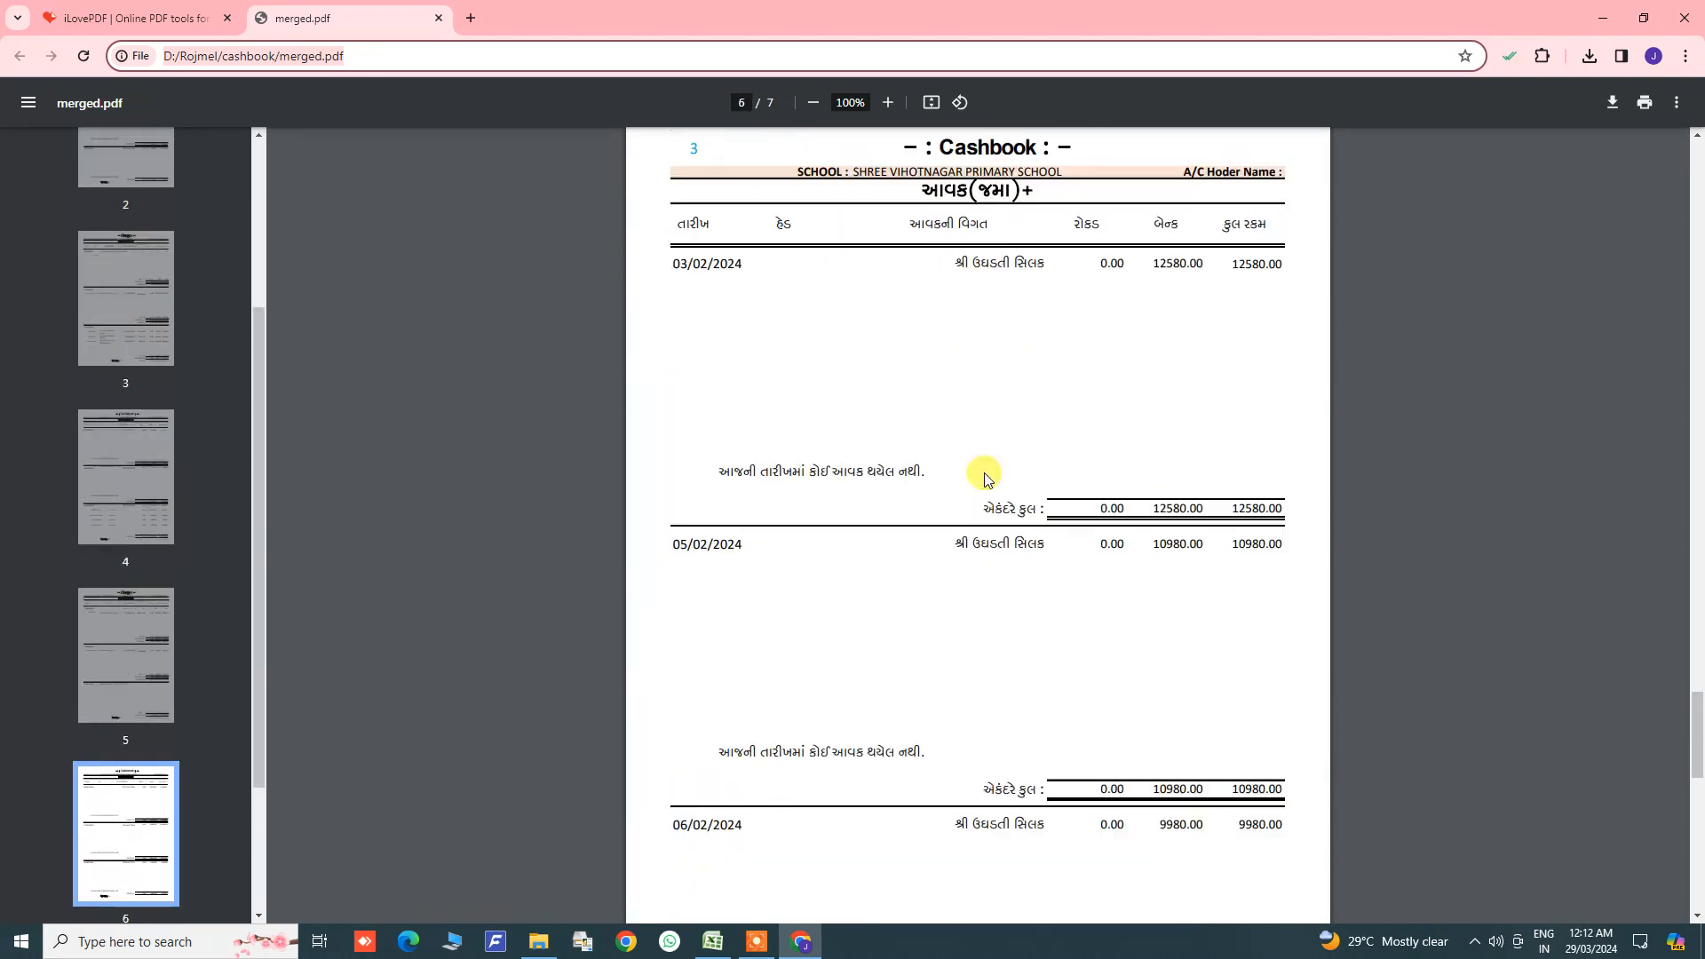
{"action": "scroll", "coordinate": [984, 476], "scroll_direction": "up", "scroll_amount": 20}
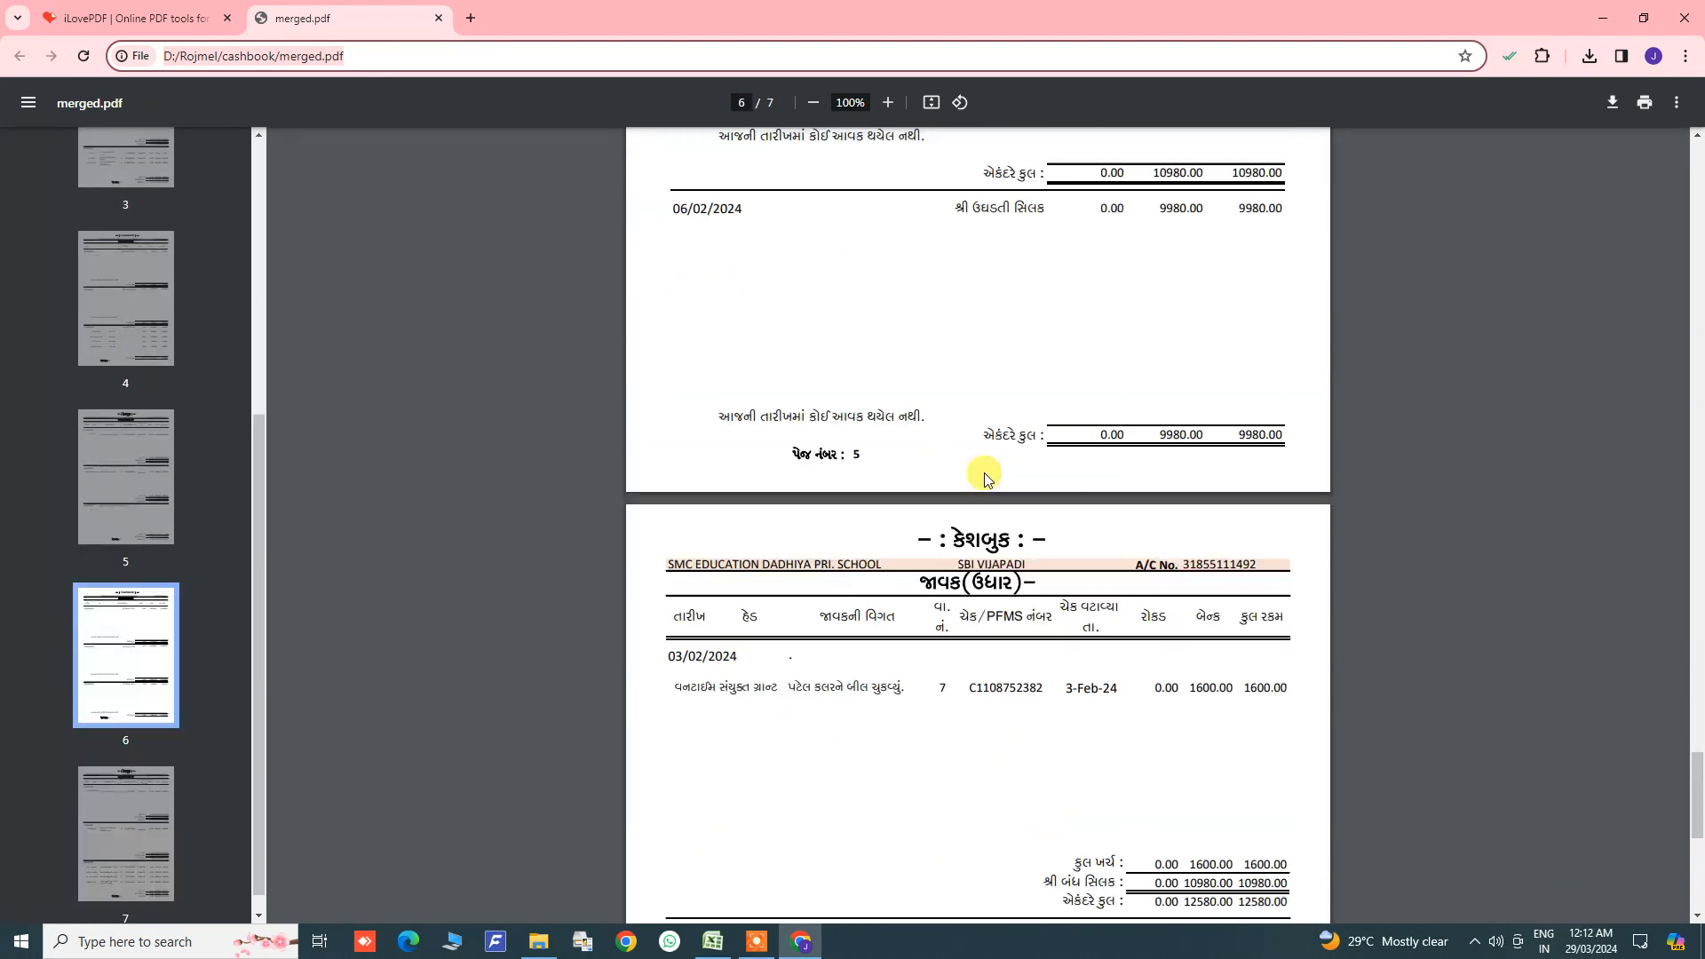
{"action": "scroll", "coordinate": [983, 476], "scroll_direction": "up", "scroll_amount": 20}
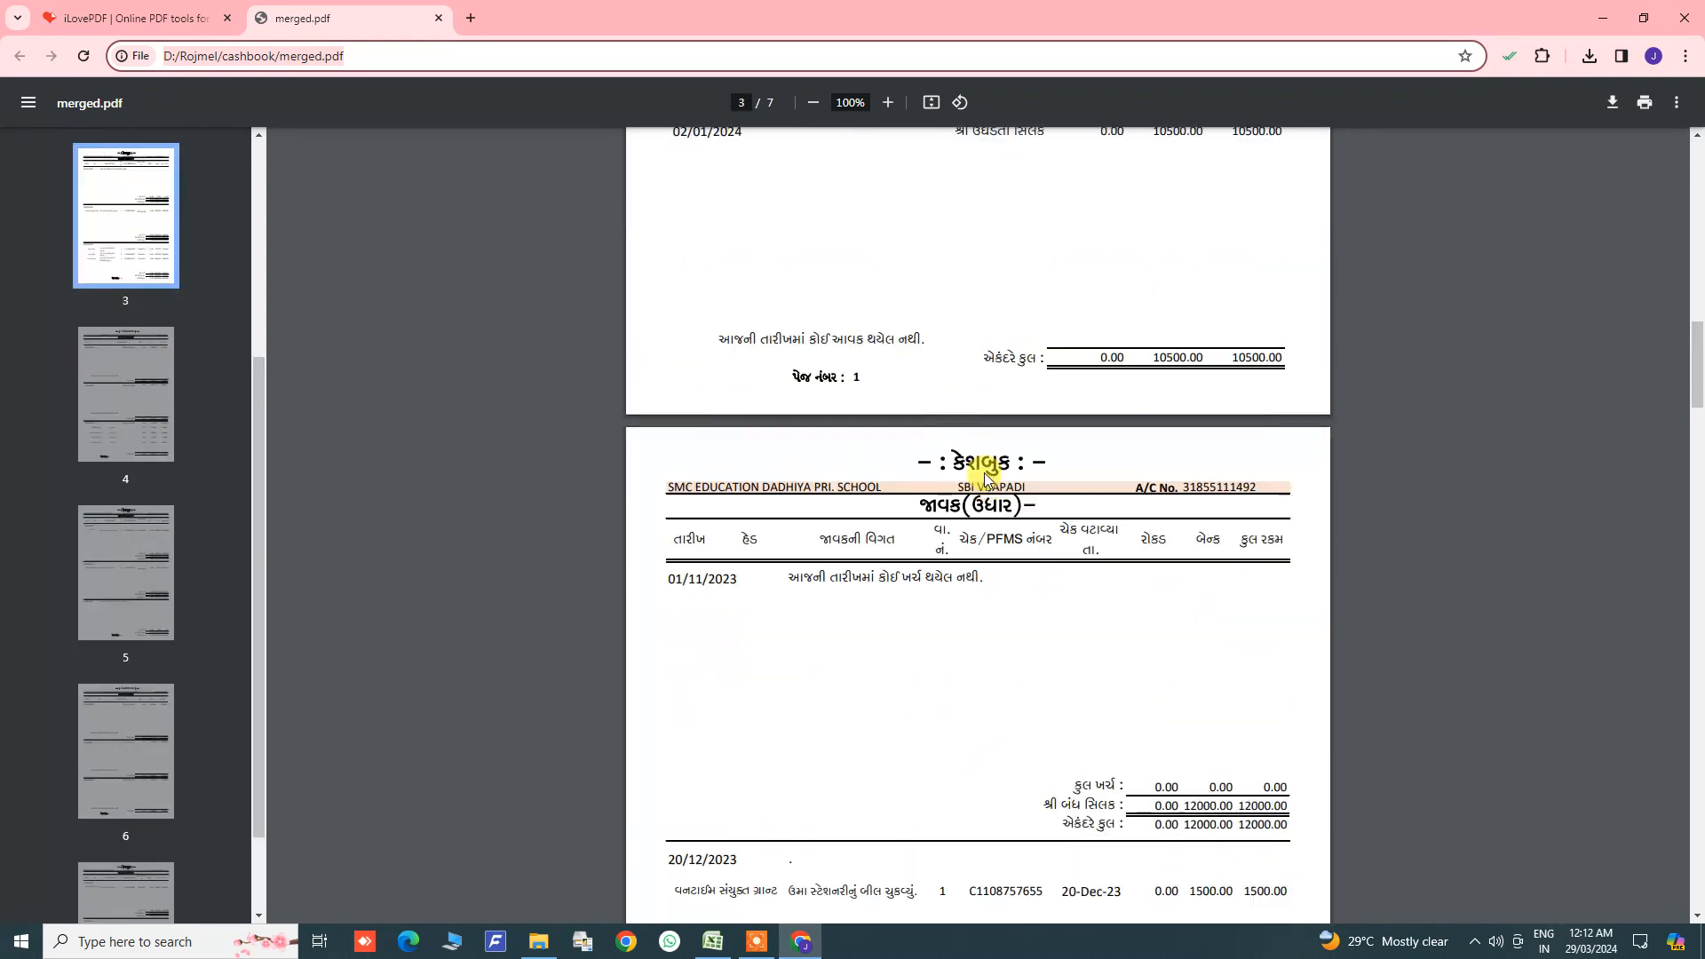
Step: Close the PDF and the browser, minimise the Excel workbook and bring up the cashbook folder
{"action": "left_click", "coordinate": [438, 19]}
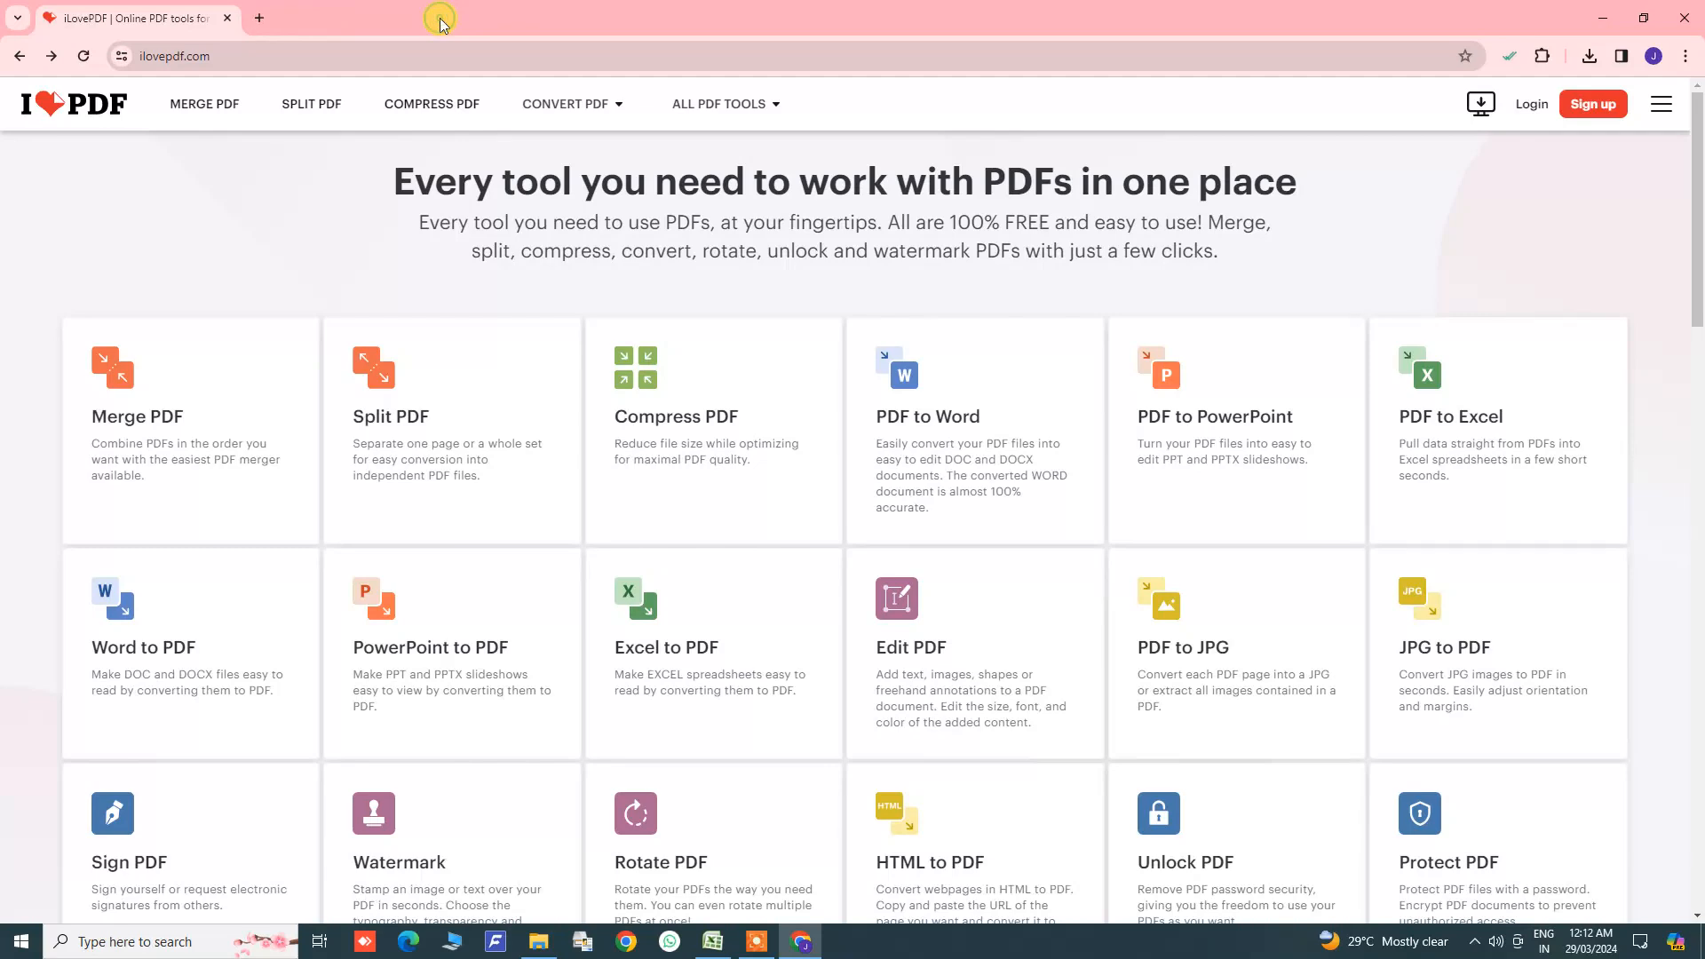
{"action": "left_click", "coordinate": [256, 18]}
{"action": "left_click", "coordinate": [222, 19]}
{"action": "left_click", "coordinate": [1684, 17]}
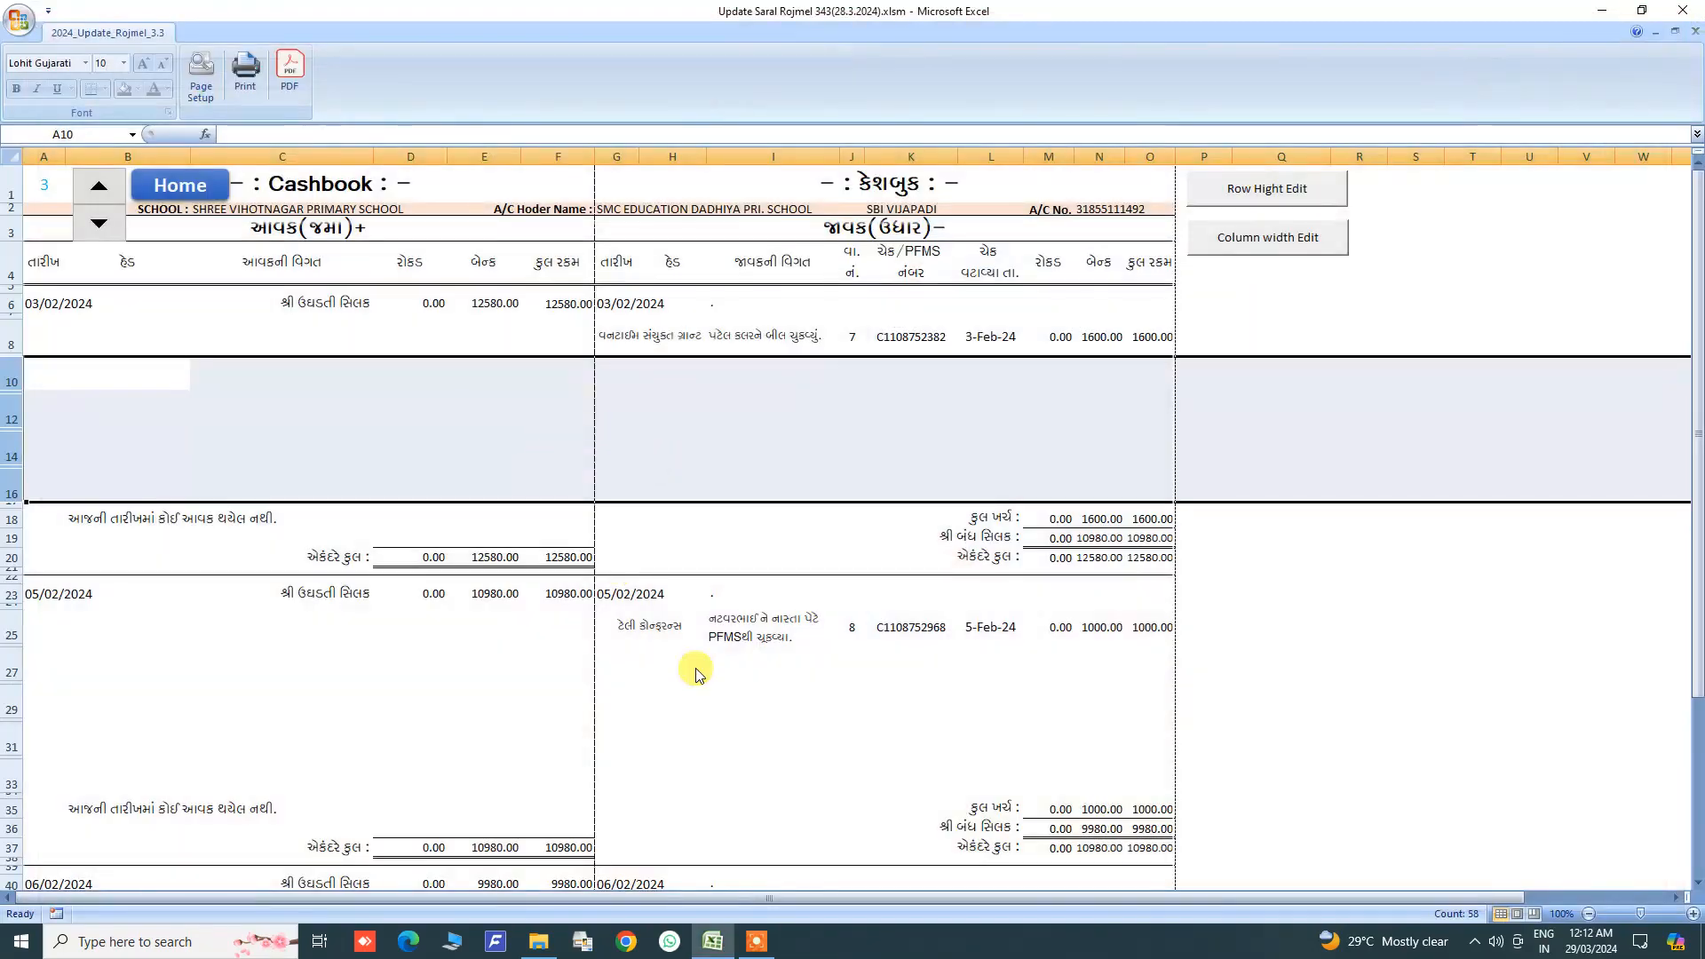
{"action": "left_click", "coordinate": [713, 941]}
{"action": "left_click", "coordinate": [552, 943]}
Step: Reopen merged.pdf, check the cover and the start of the first cashbook page, and close it
{"action": "double_click", "coordinate": [285, 276]}
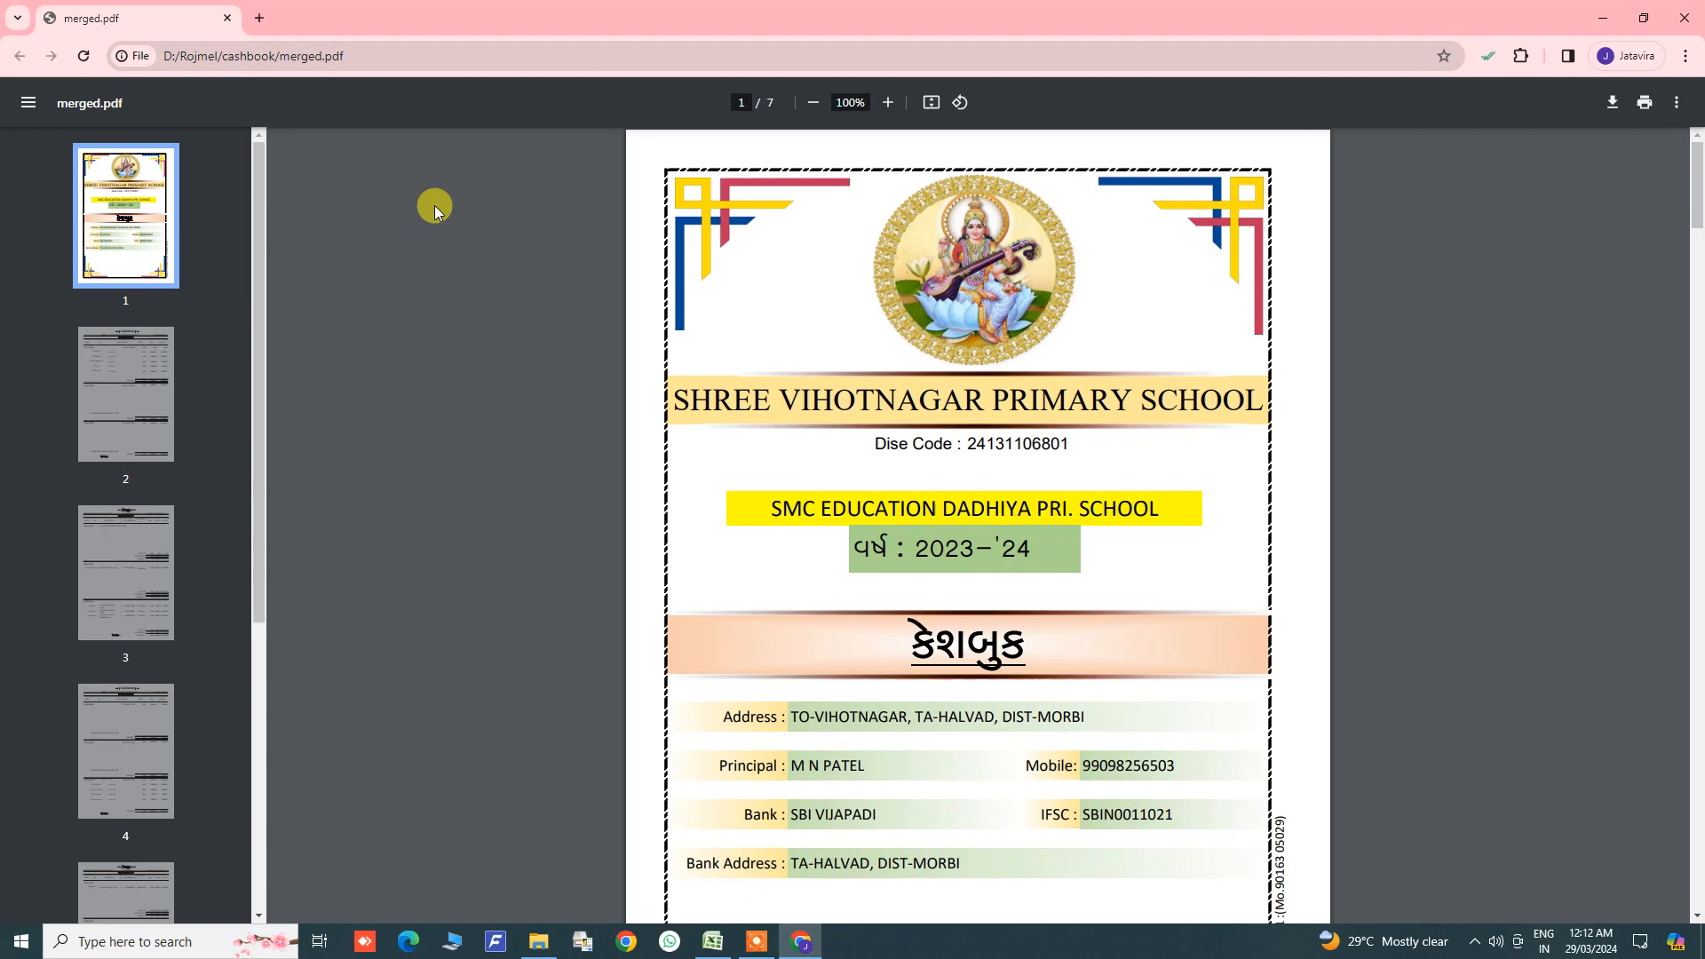
{"action": "scroll", "coordinate": [598, 407], "scroll_direction": "down", "scroll_amount": 6}
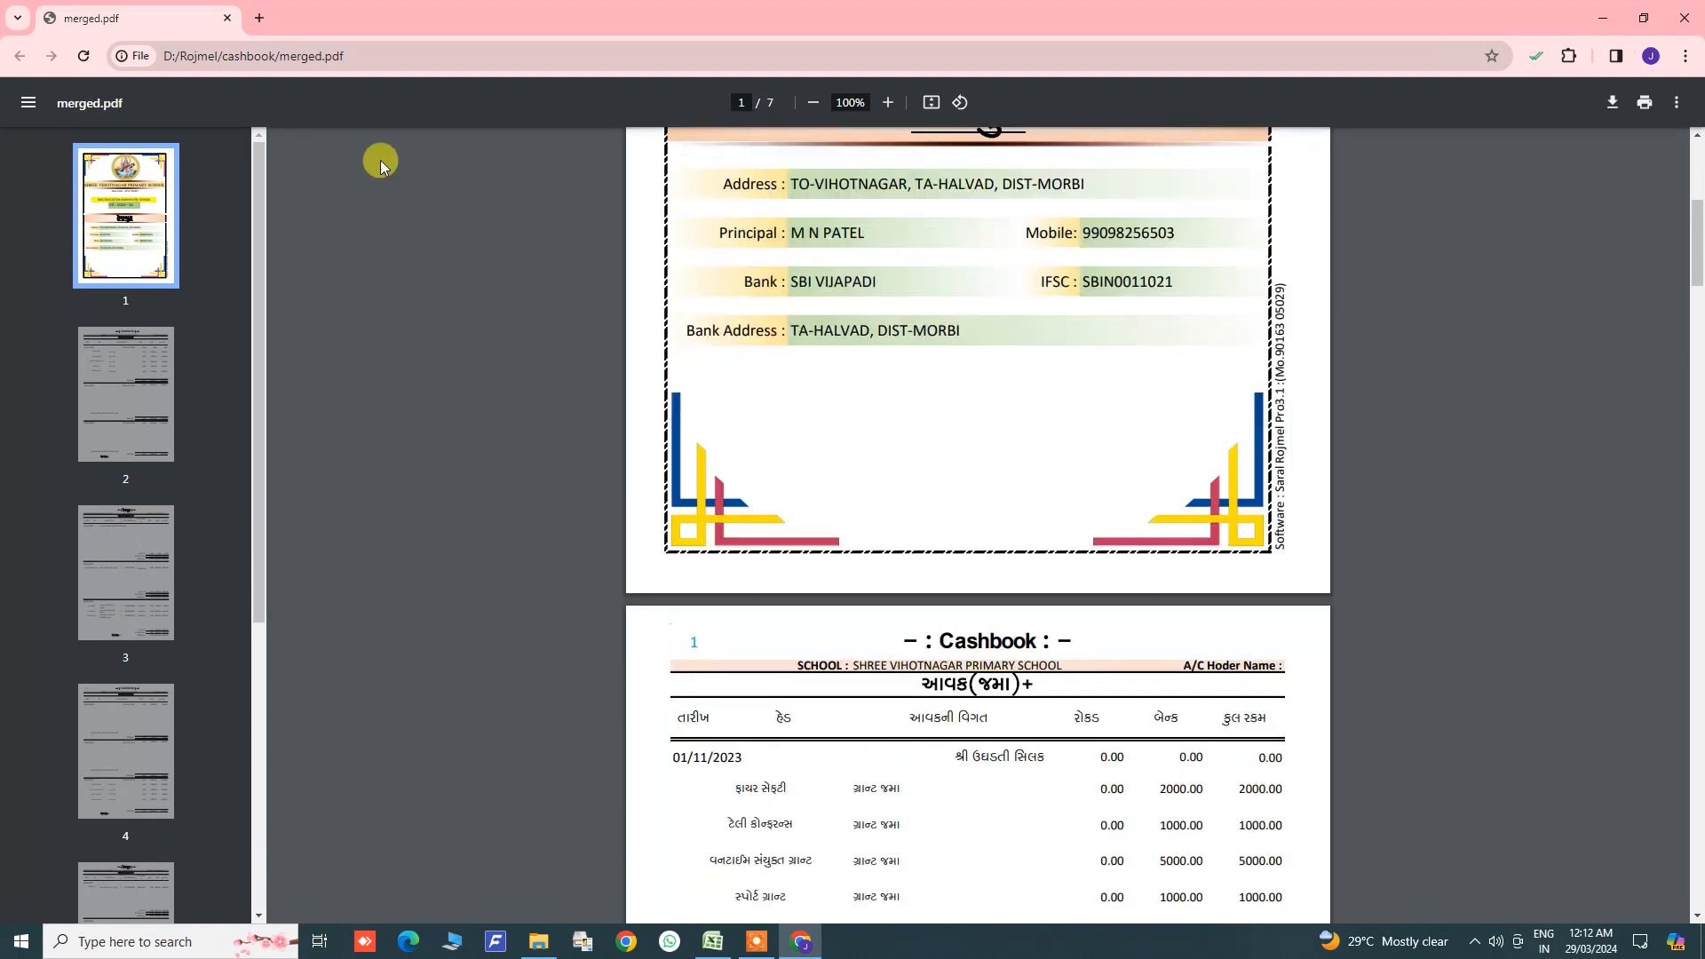
{"action": "scroll", "coordinate": [815, 533], "scroll_direction": "up", "scroll_amount": 5}
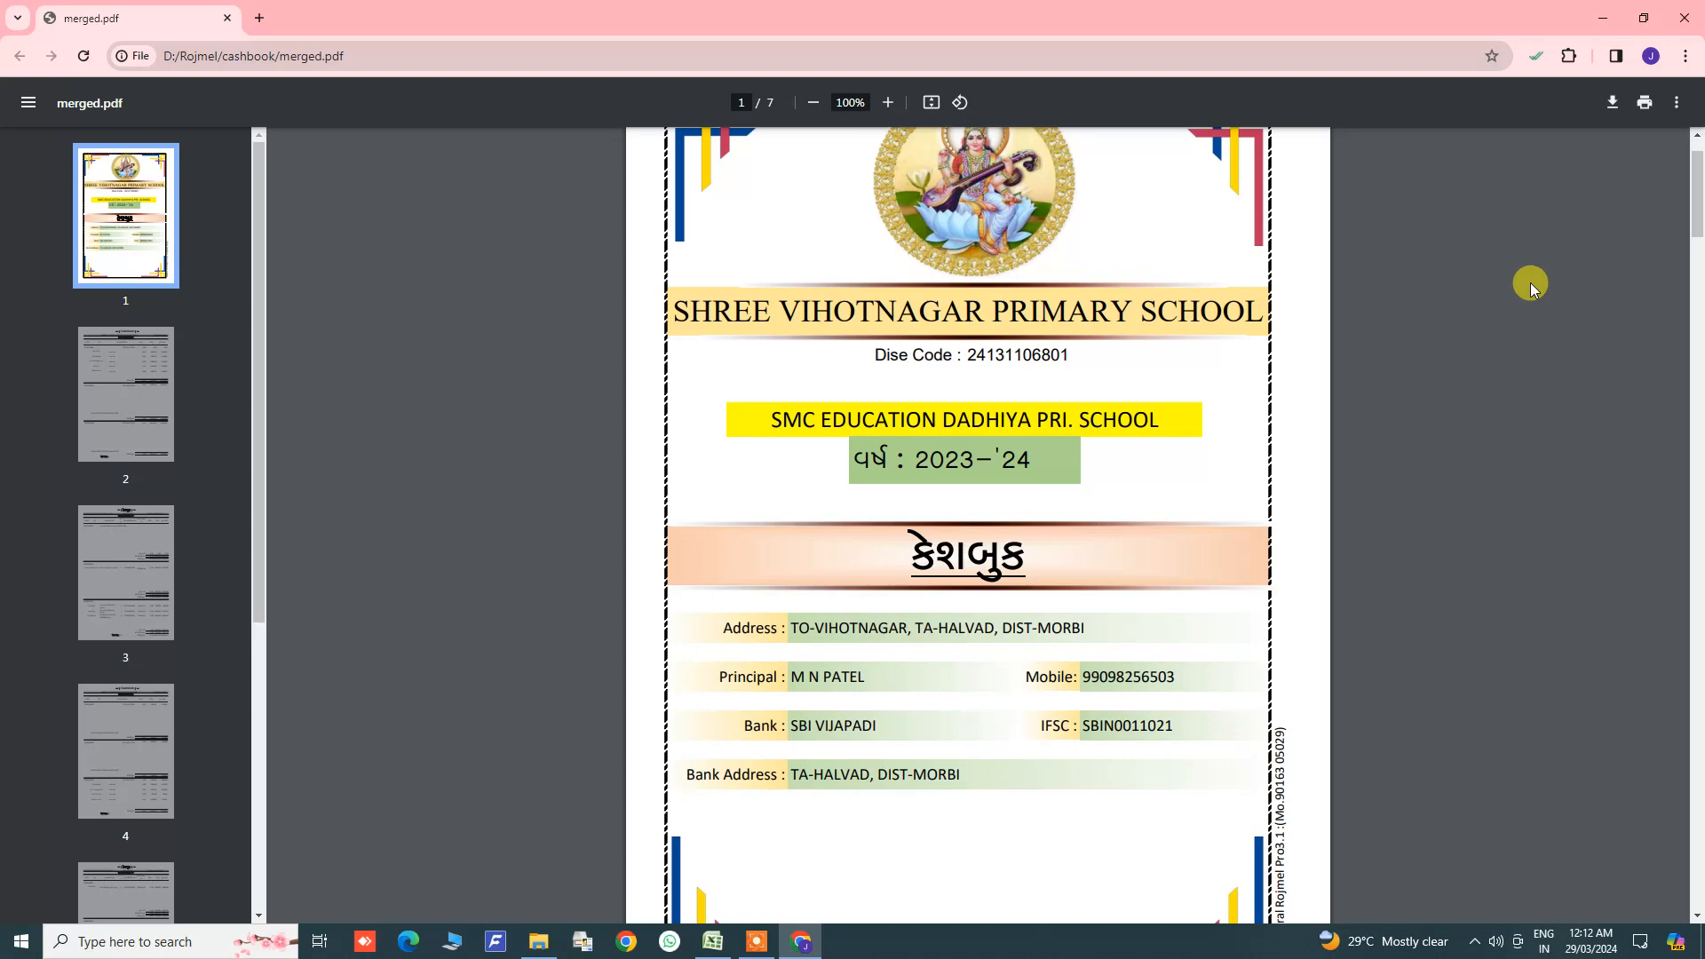
{"action": "left_click", "coordinate": [1686, 17]}
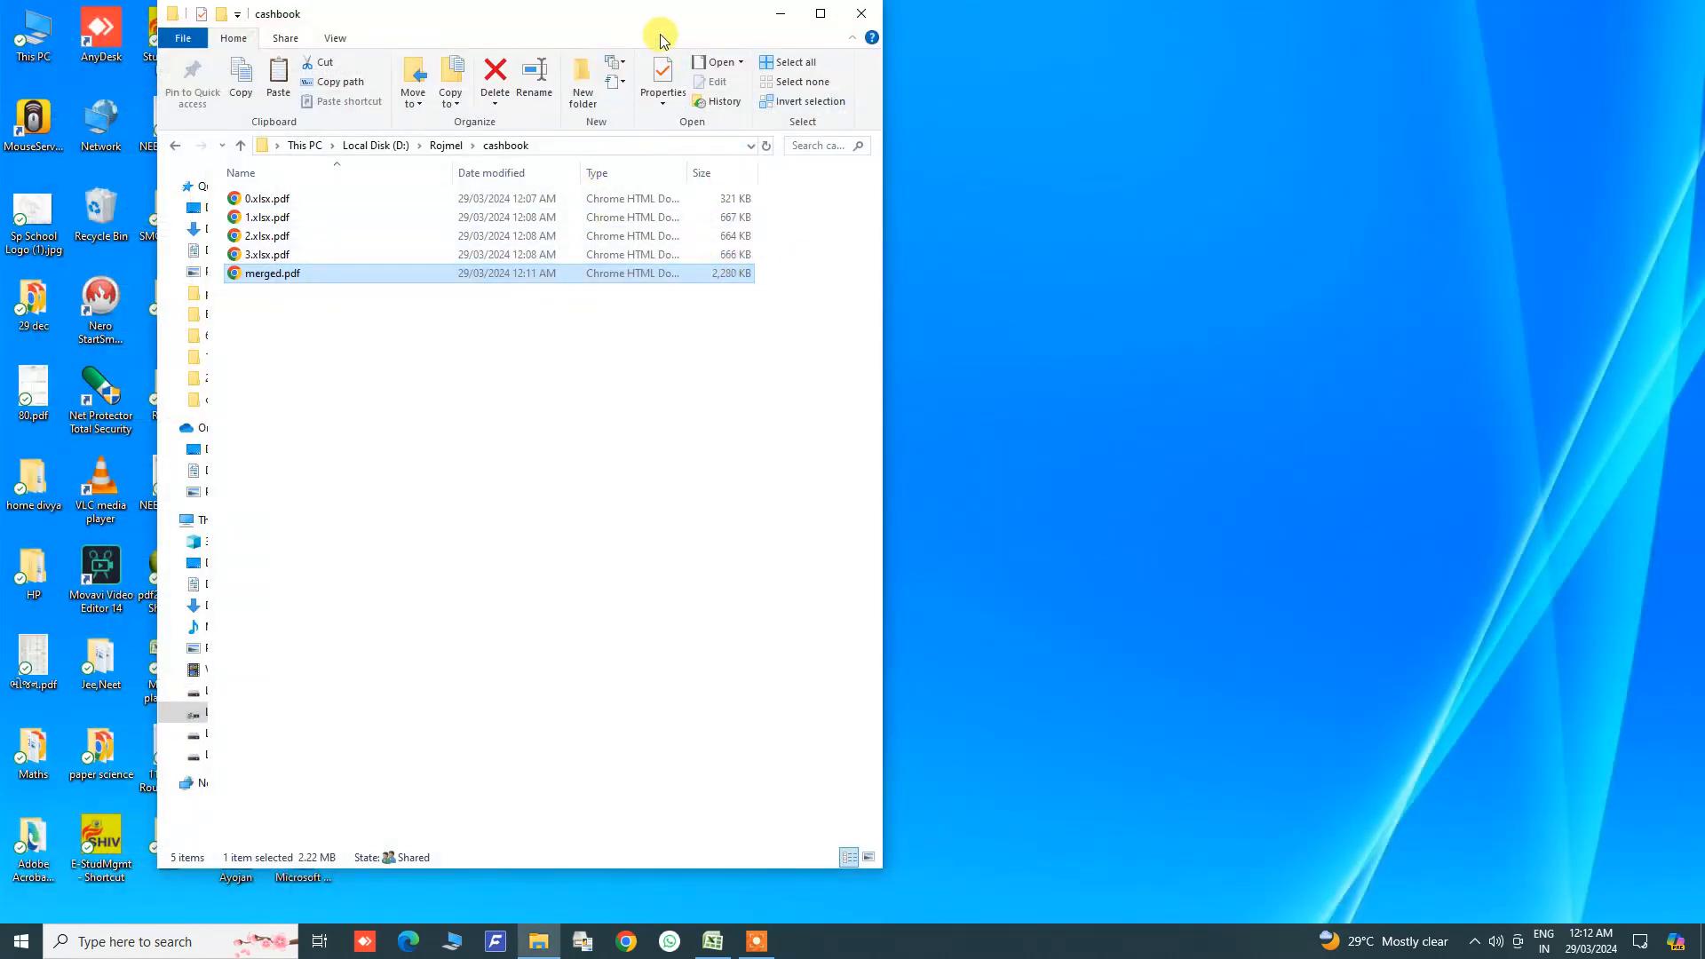
Step: Maximise the cashbook folder window and open merged.pdf with Google Chrome
{"action": "double_click", "coordinate": [408, 25]}
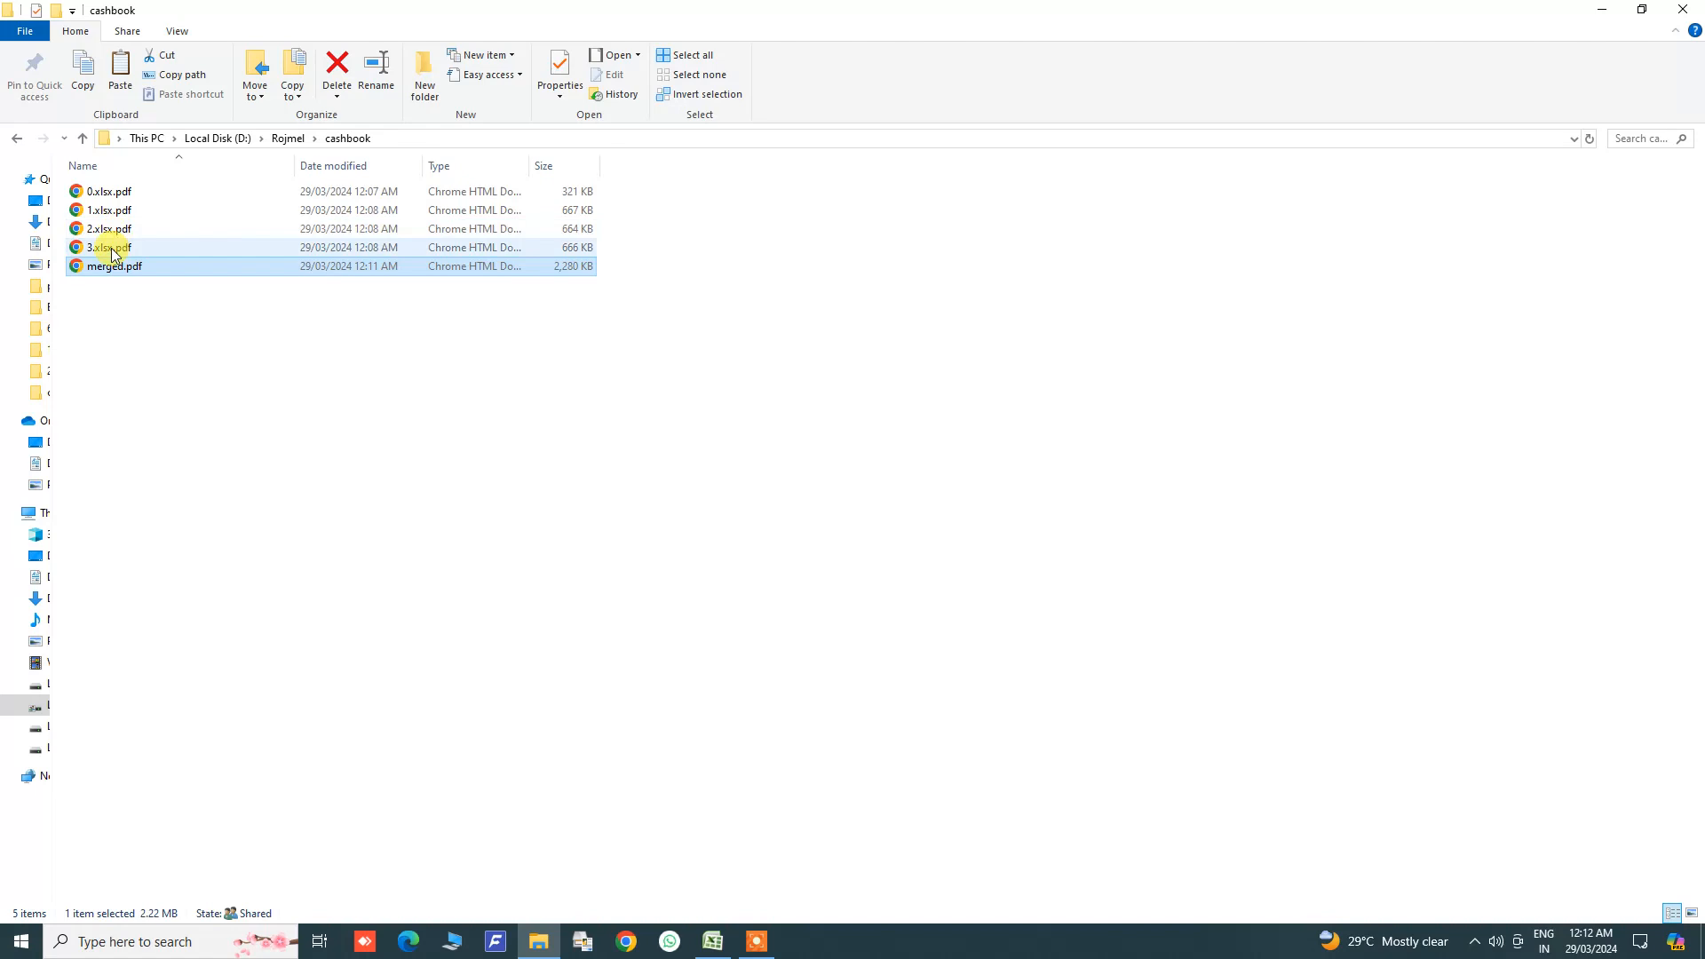
{"action": "right_click", "coordinate": [113, 265]}
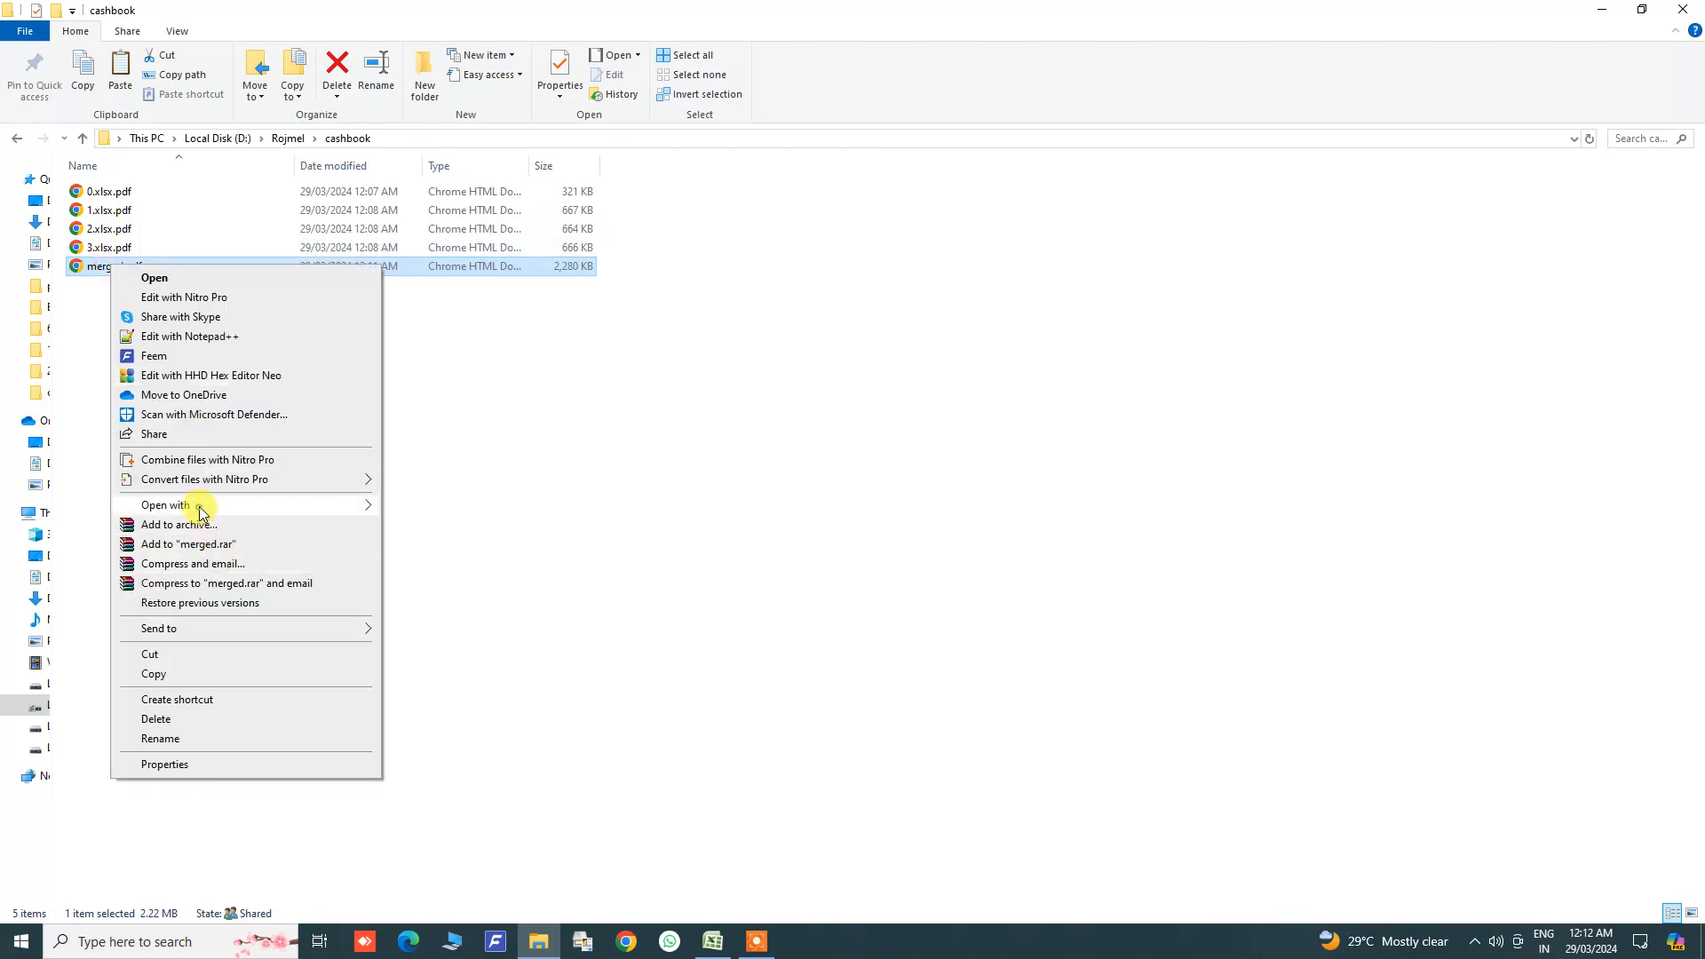
{"action": "mouse_move", "coordinate": [247, 506]}
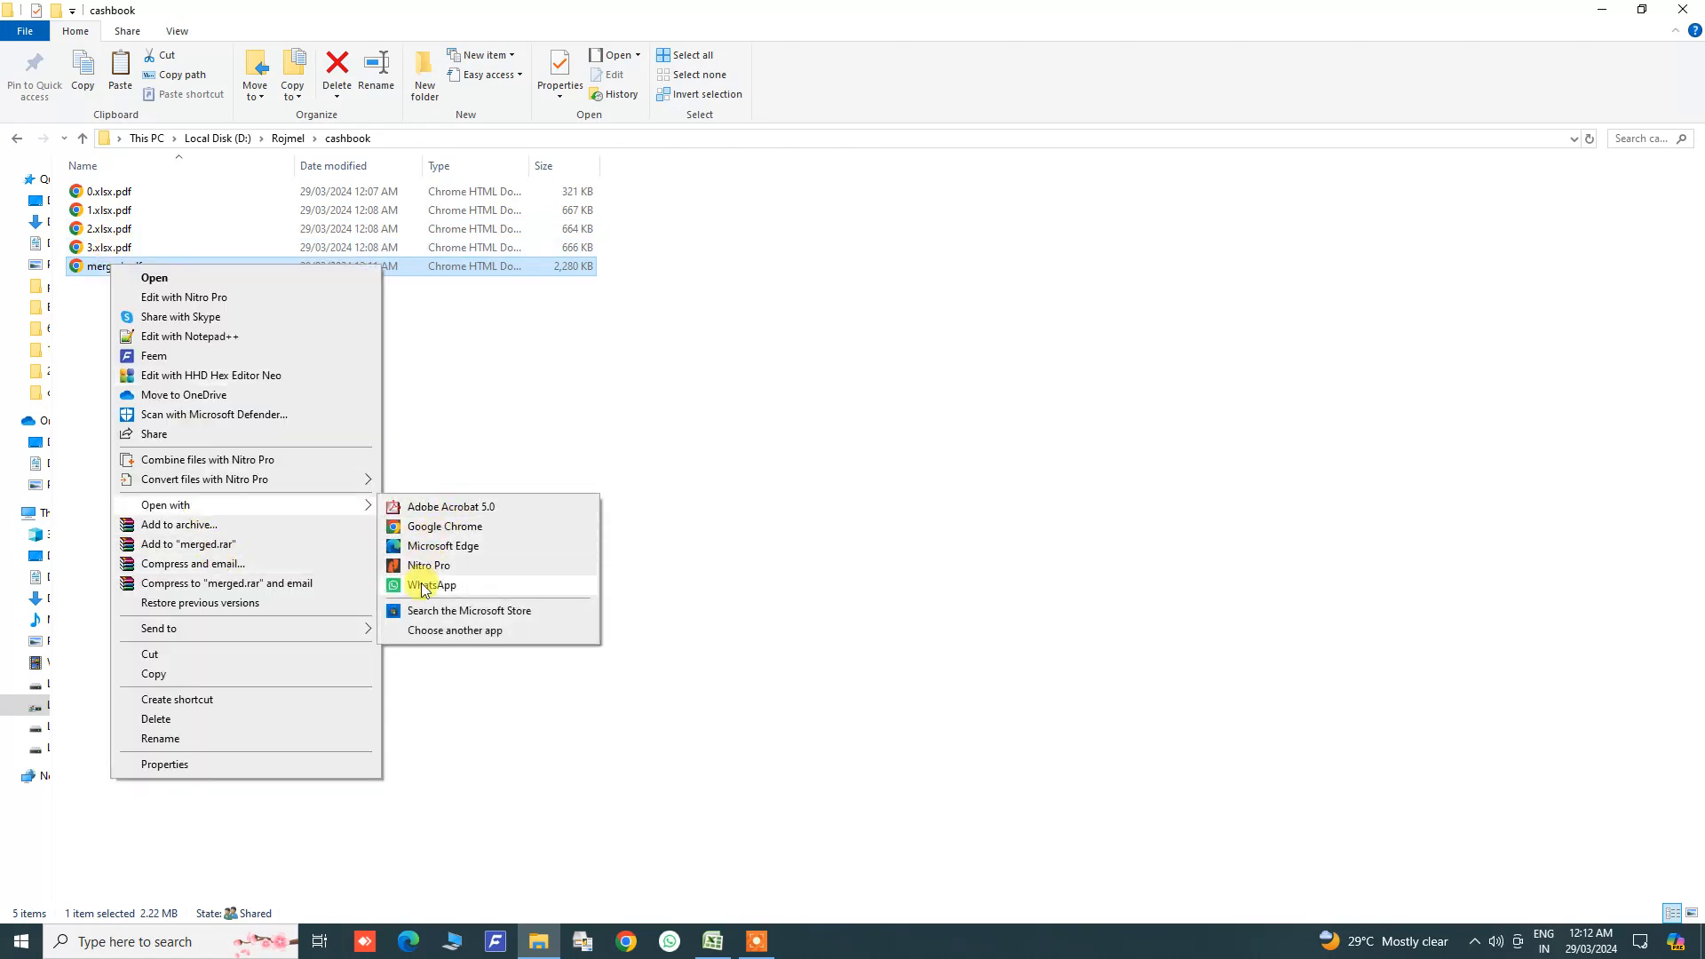
{"action": "left_click", "coordinate": [441, 527]}
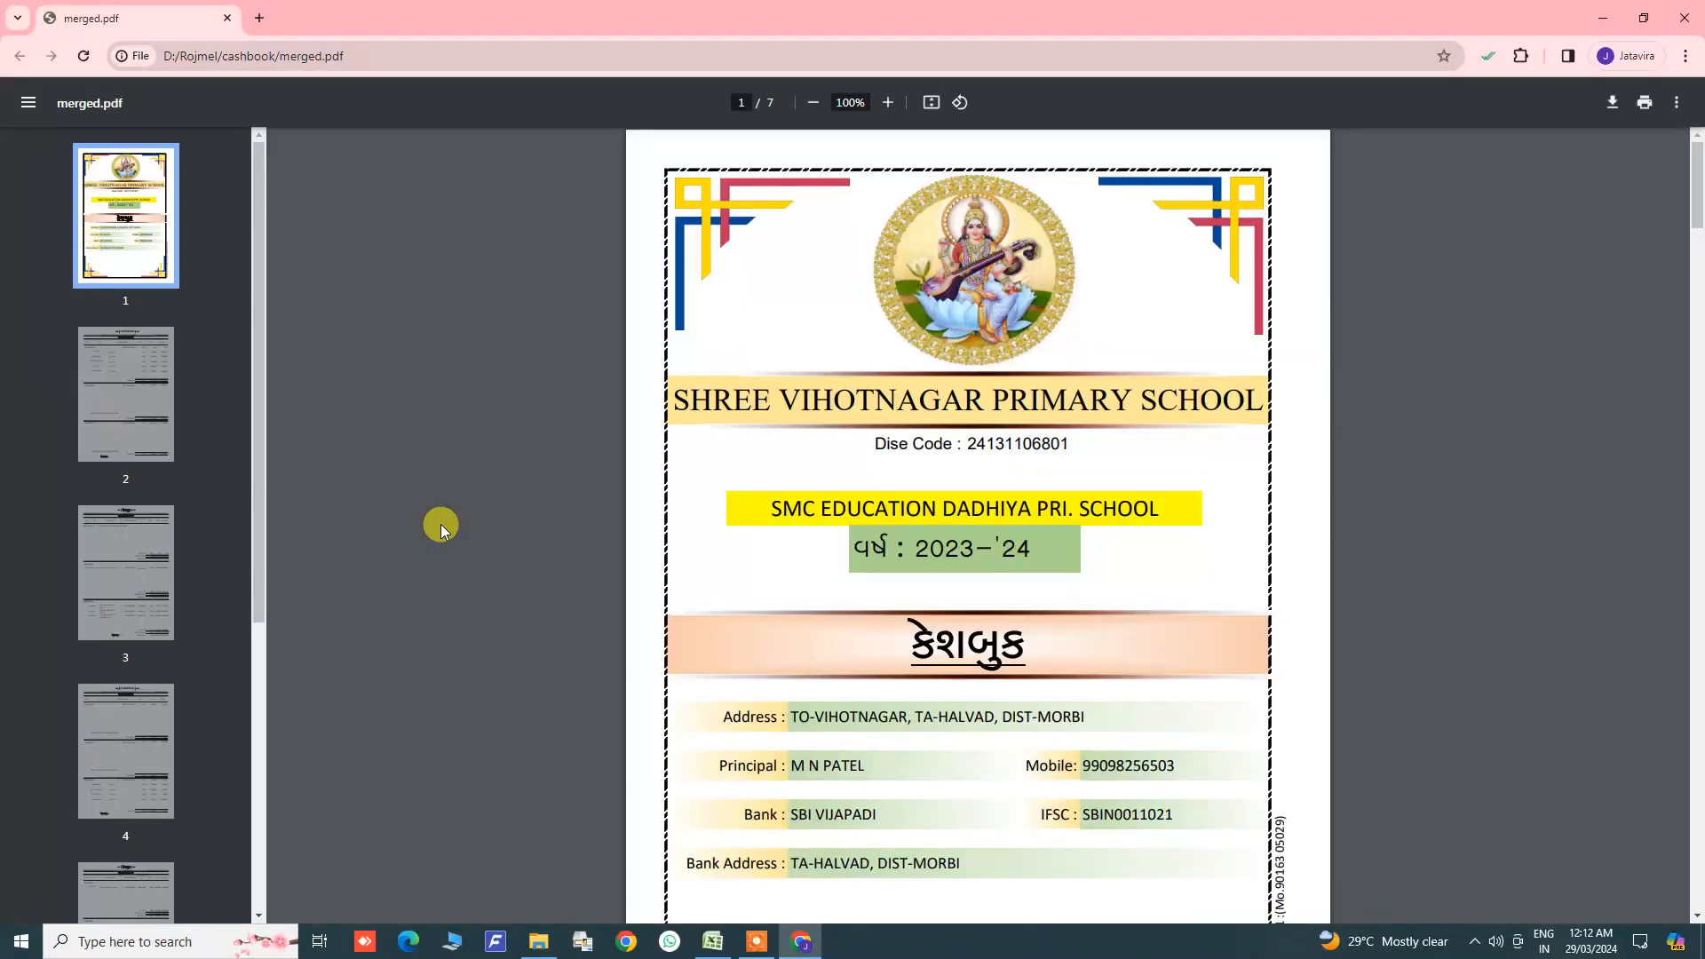
Step: Open the print settings for merged.pdf, keep the Canon iR2200-3300 printer and enable two-sided printing with Flip on long edge
{"action": "left_click", "coordinate": [1645, 102]}
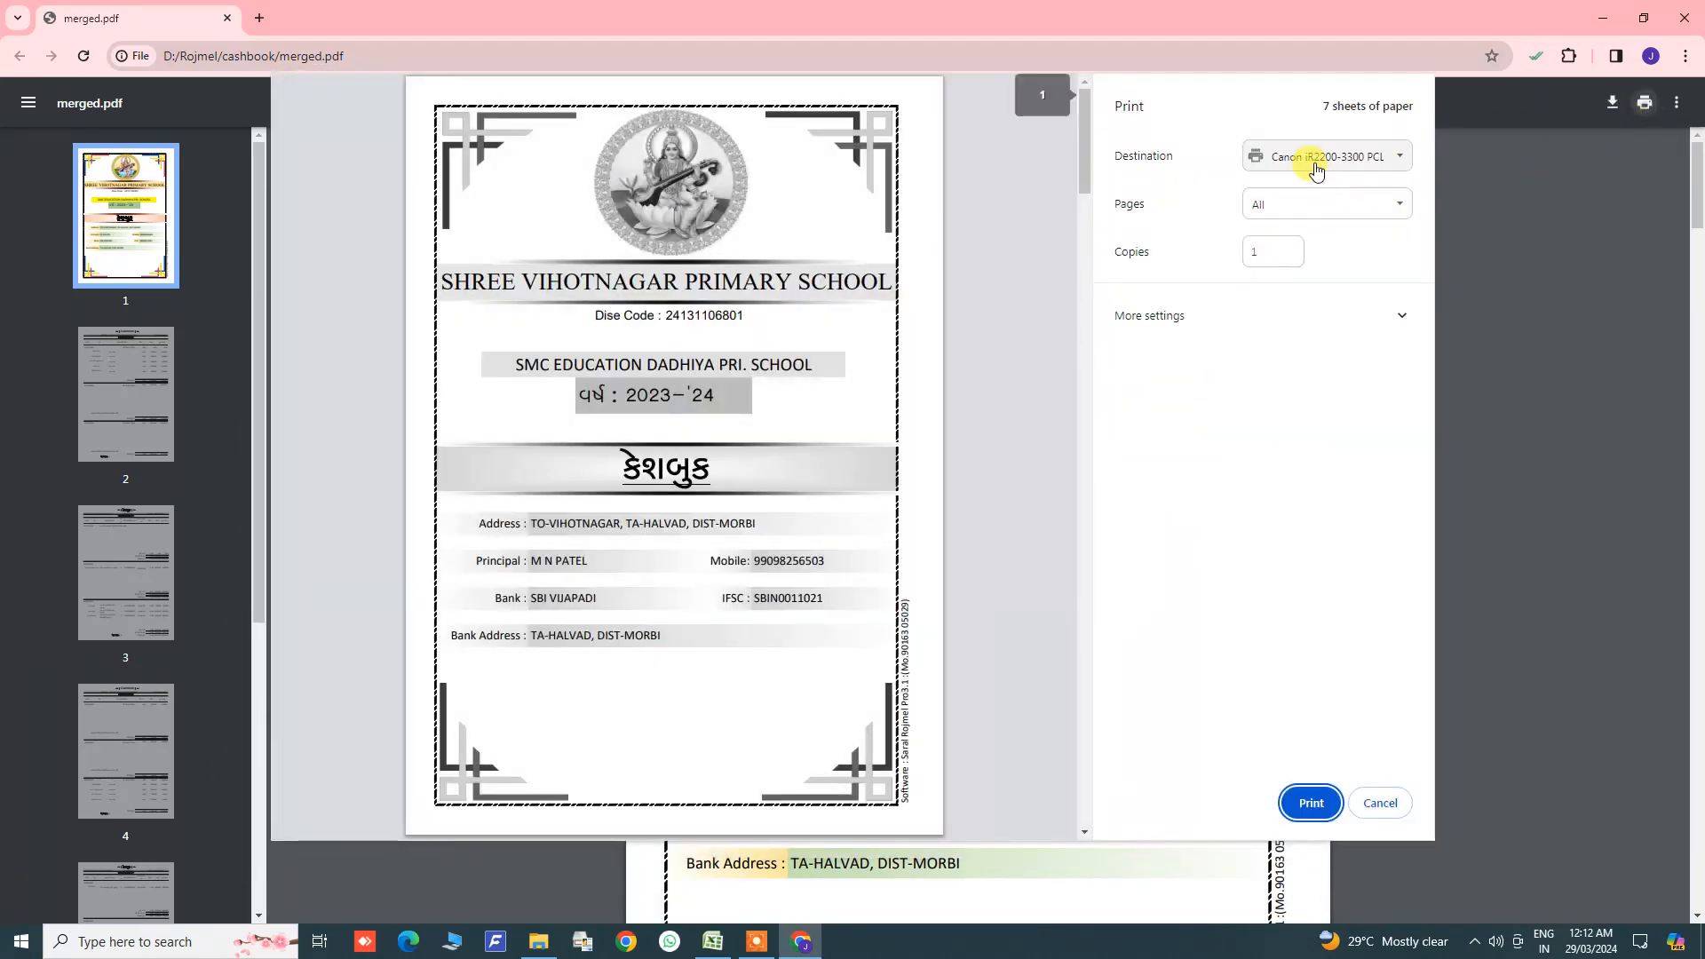
{"action": "left_click", "coordinate": [1316, 159]}
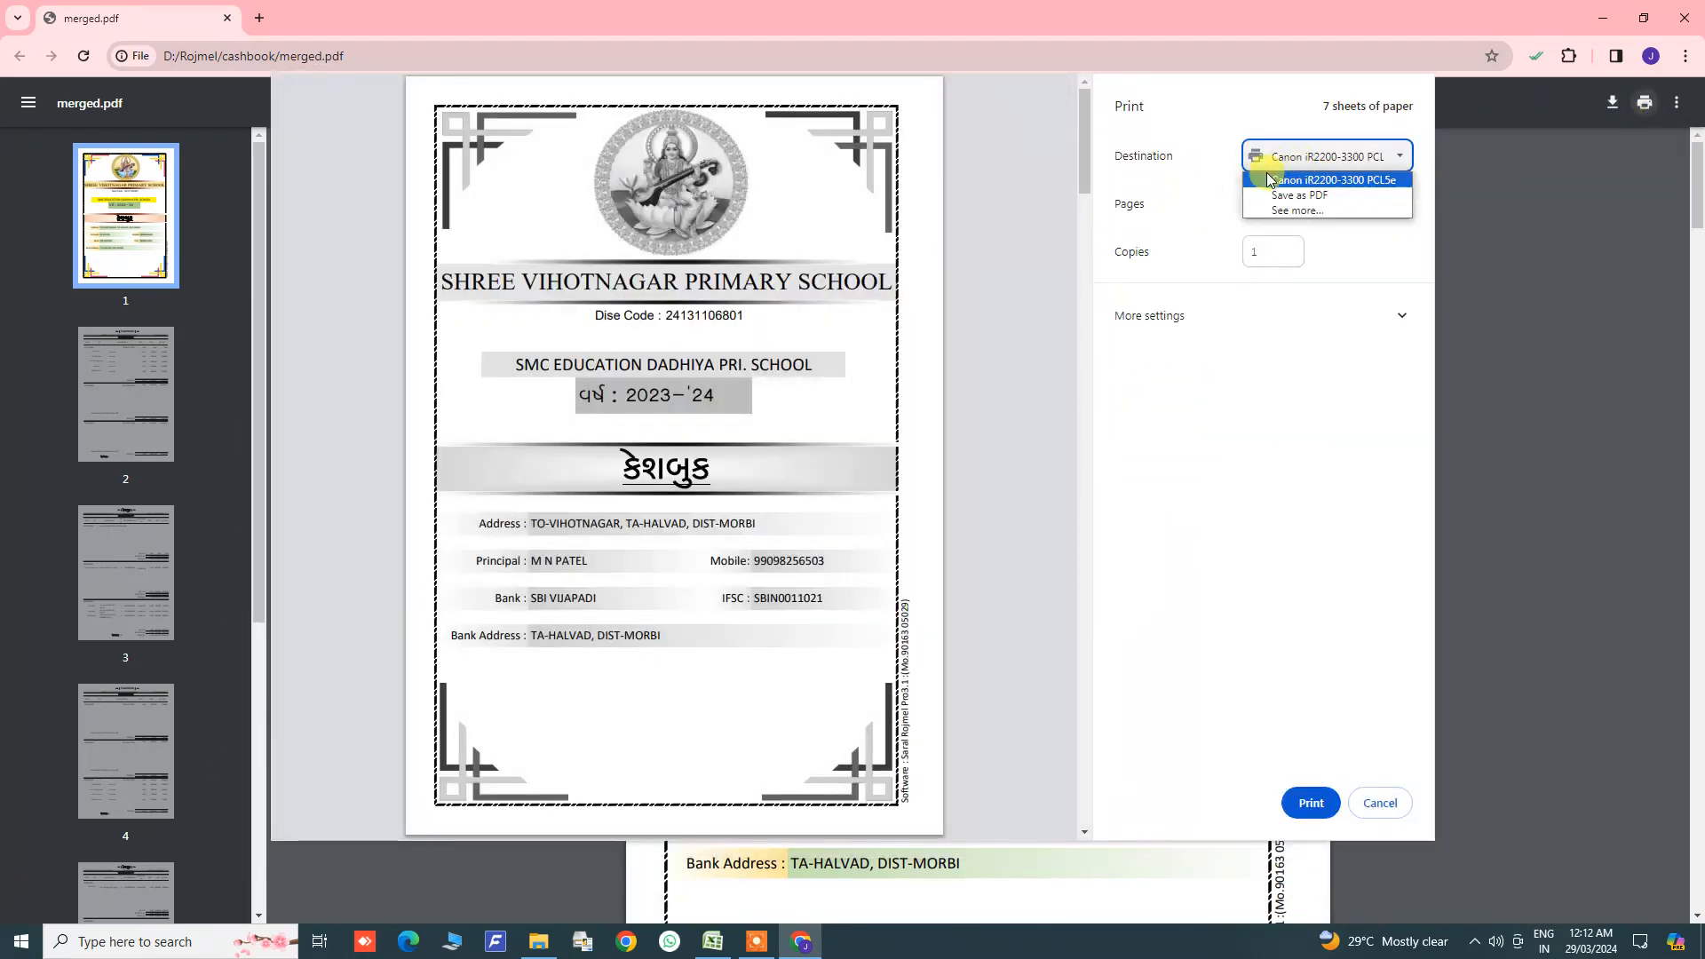
{"action": "left_click", "coordinate": [1216, 318]}
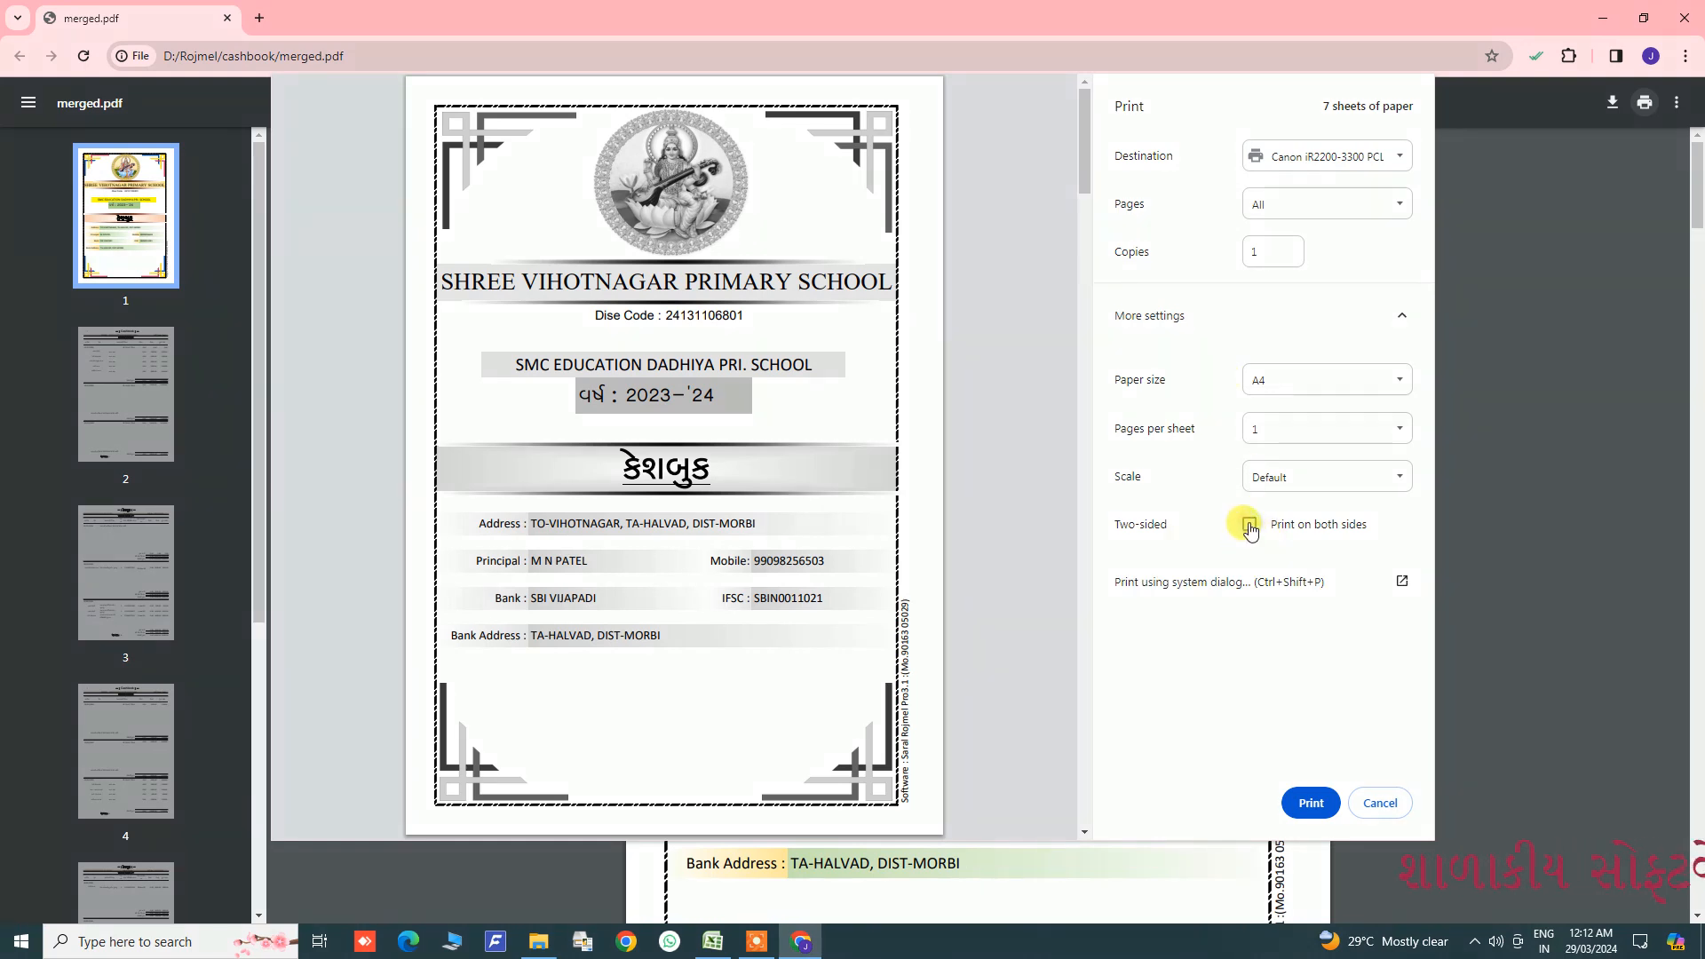
{"action": "left_click", "coordinate": [1250, 525]}
{"action": "left_click", "coordinate": [1249, 525]}
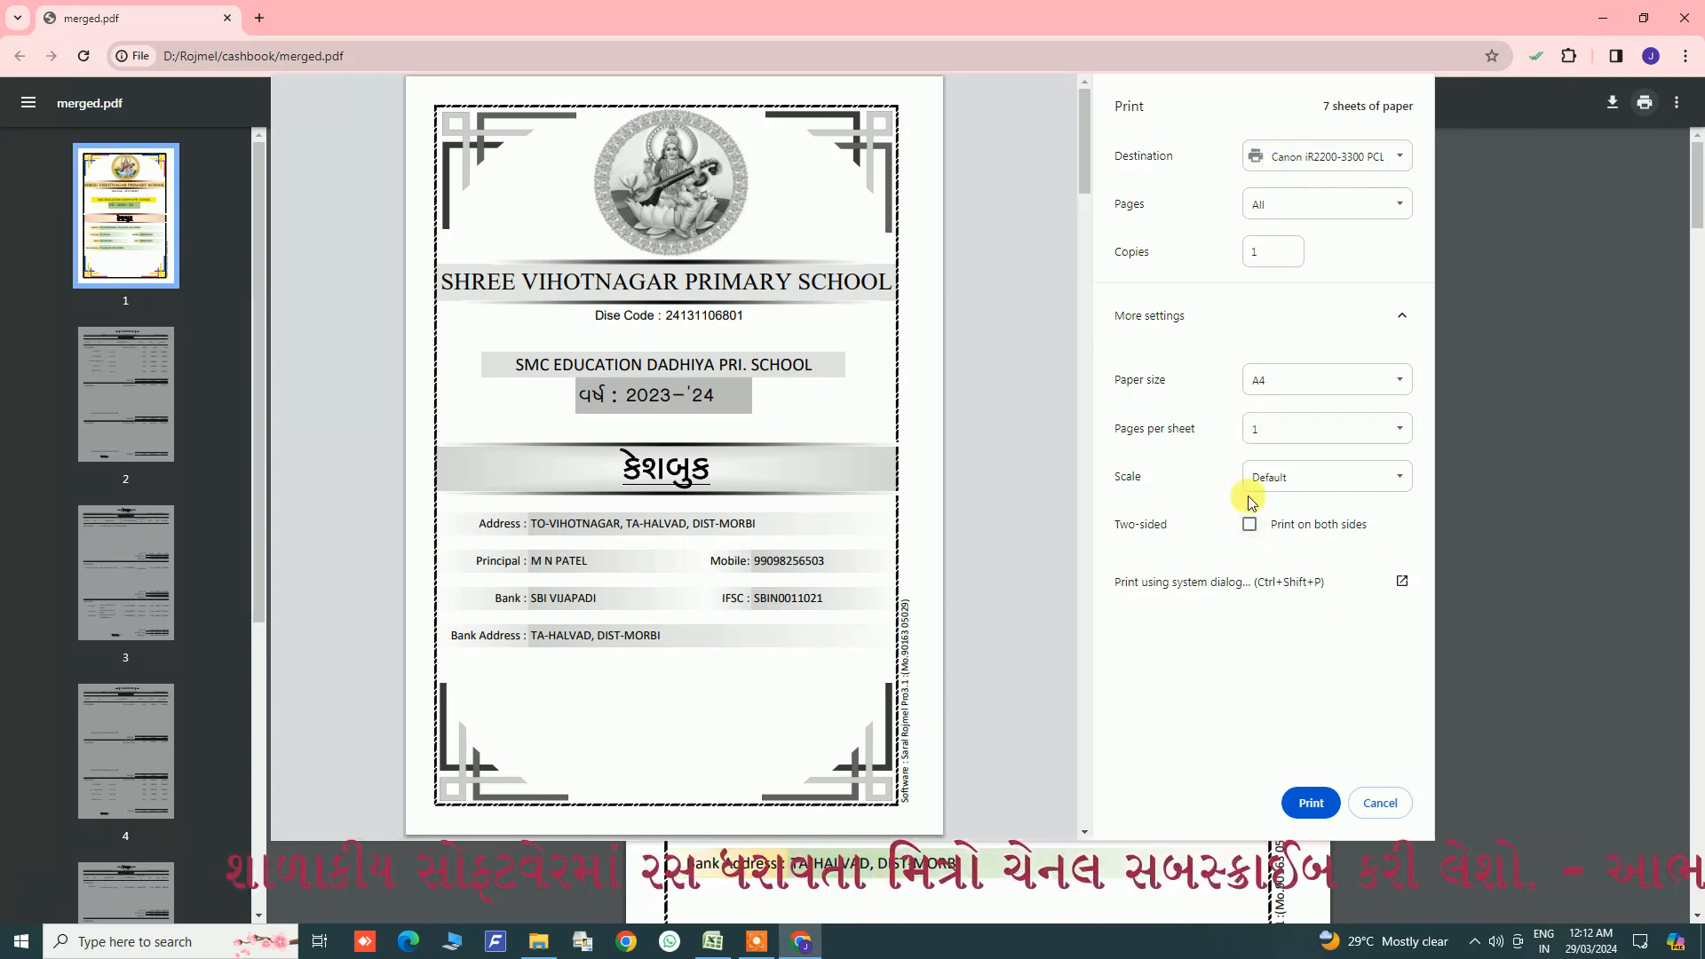
{"action": "left_click", "coordinate": [1249, 524]}
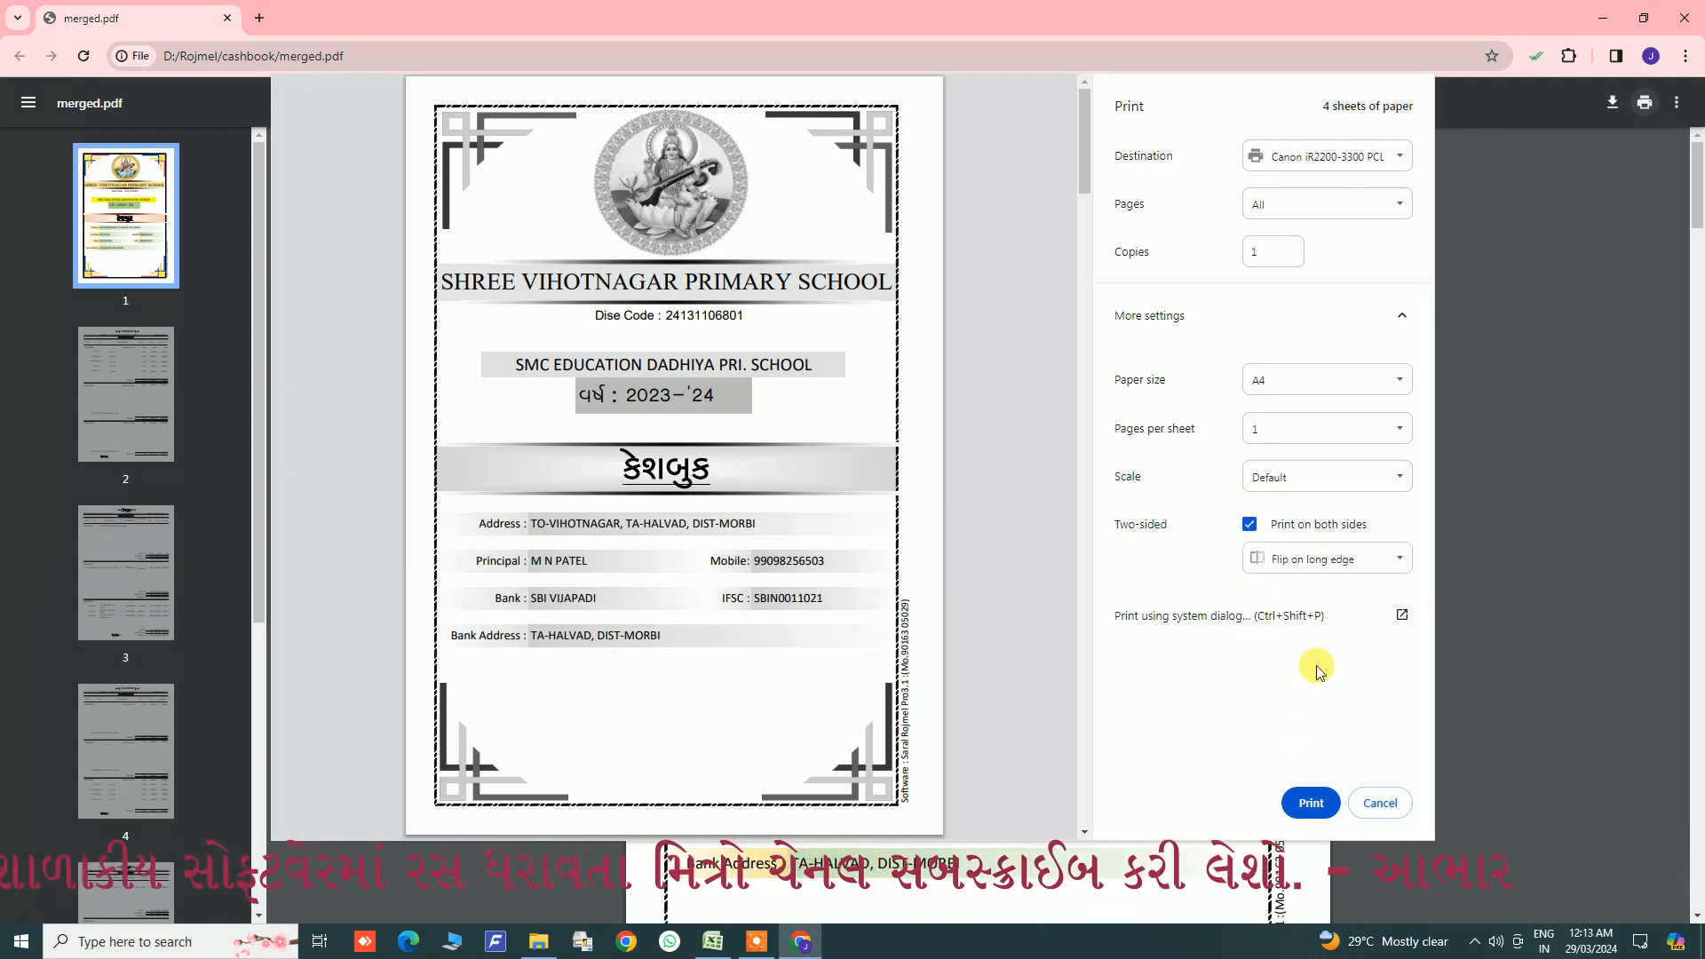
{"action": "left_click", "coordinate": [1306, 560]}
{"action": "left_click", "coordinate": [1301, 570]}
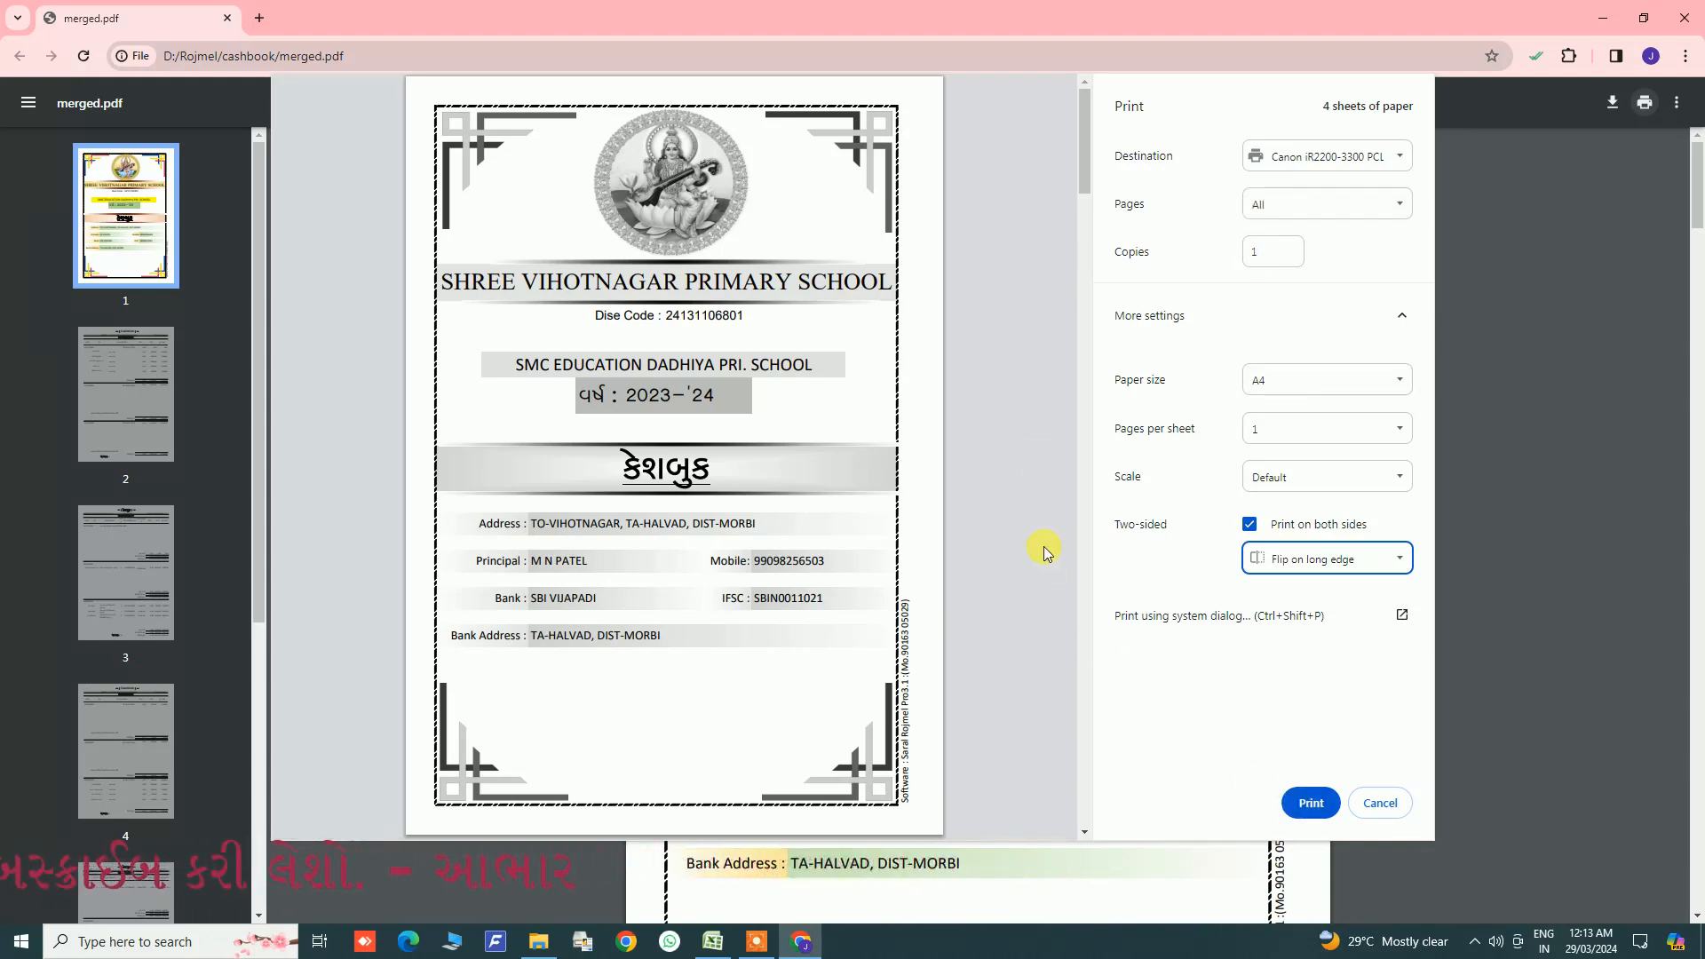
Step: Look through the two-sided print preview of merged.pdf, cancel printing and close Chrome
{"action": "scroll", "coordinate": [605, 578], "scroll_direction": "down", "scroll_amount": 10}
{"action": "scroll", "coordinate": [617, 586], "scroll_direction": "down", "scroll_amount": 18}
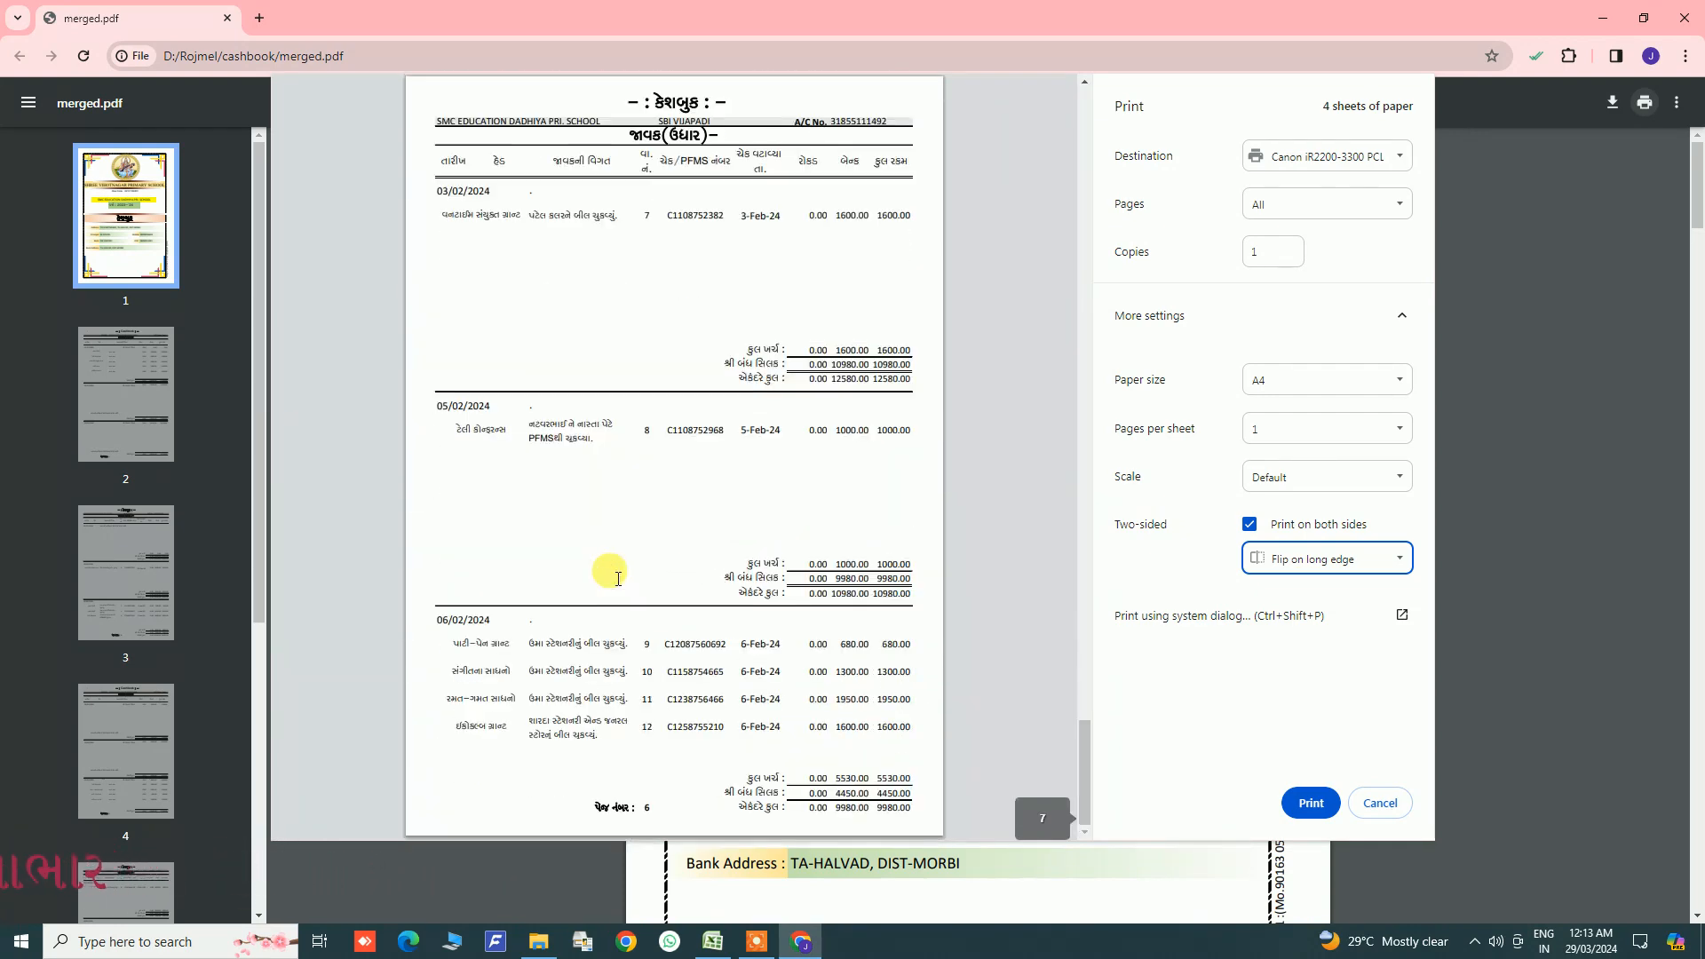
{"action": "scroll", "coordinate": [618, 578], "scroll_direction": "up", "scroll_amount": 10}
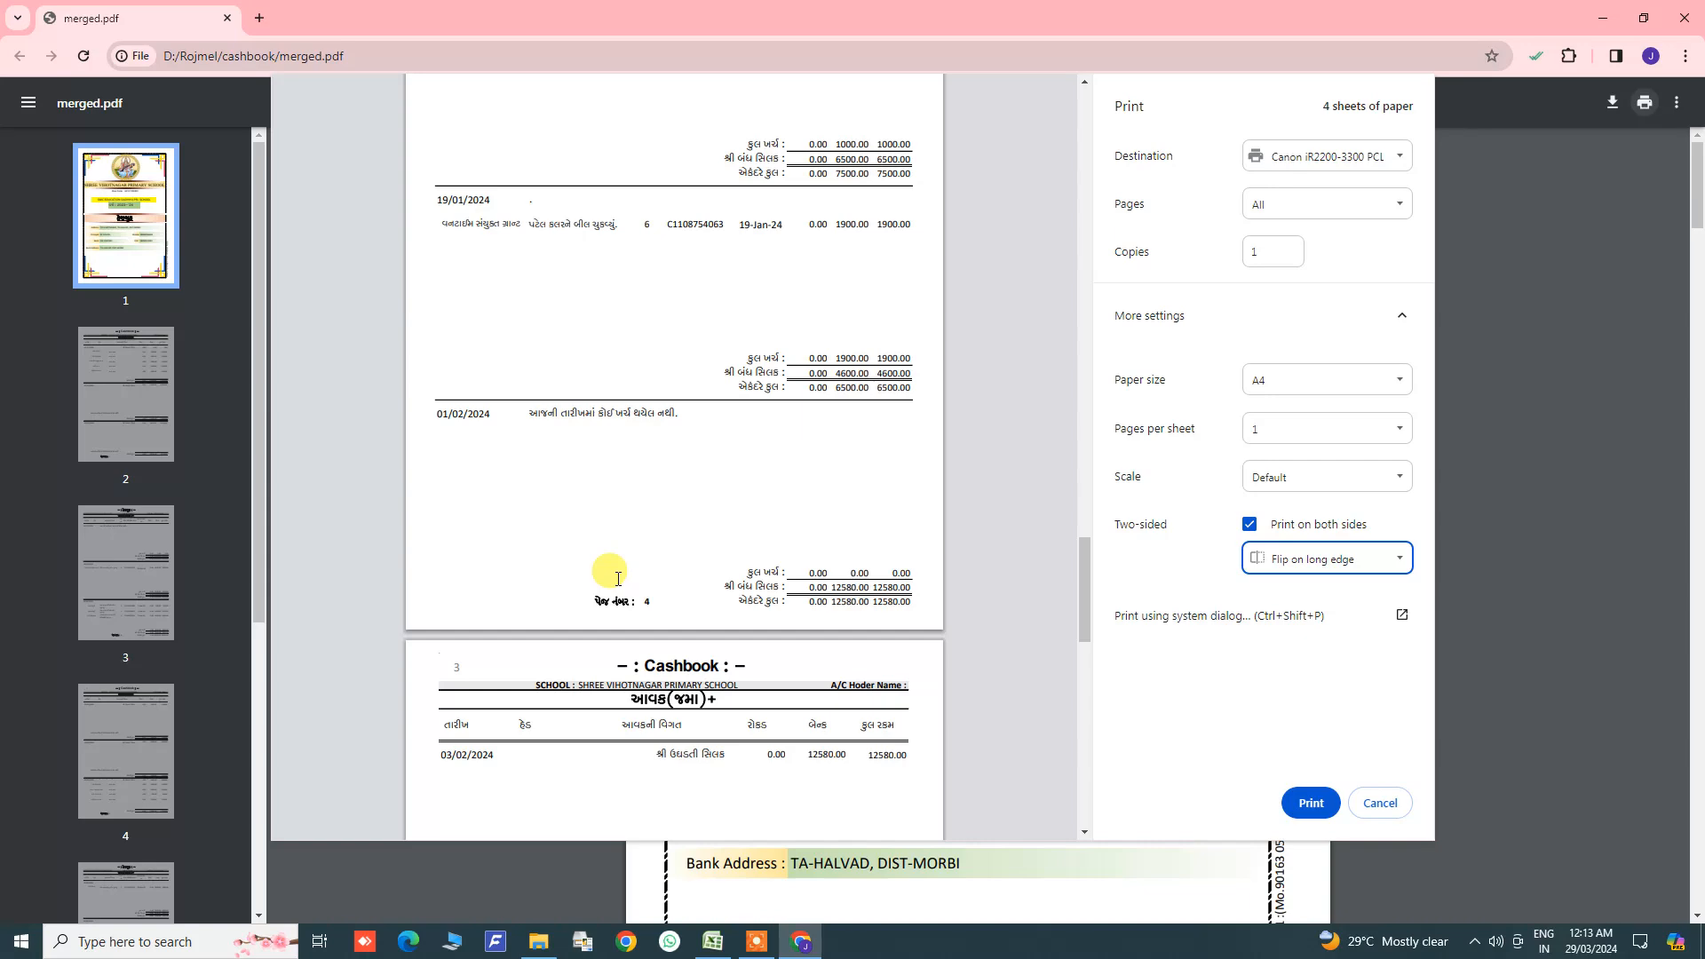
{"action": "left_click", "coordinate": [1398, 801]}
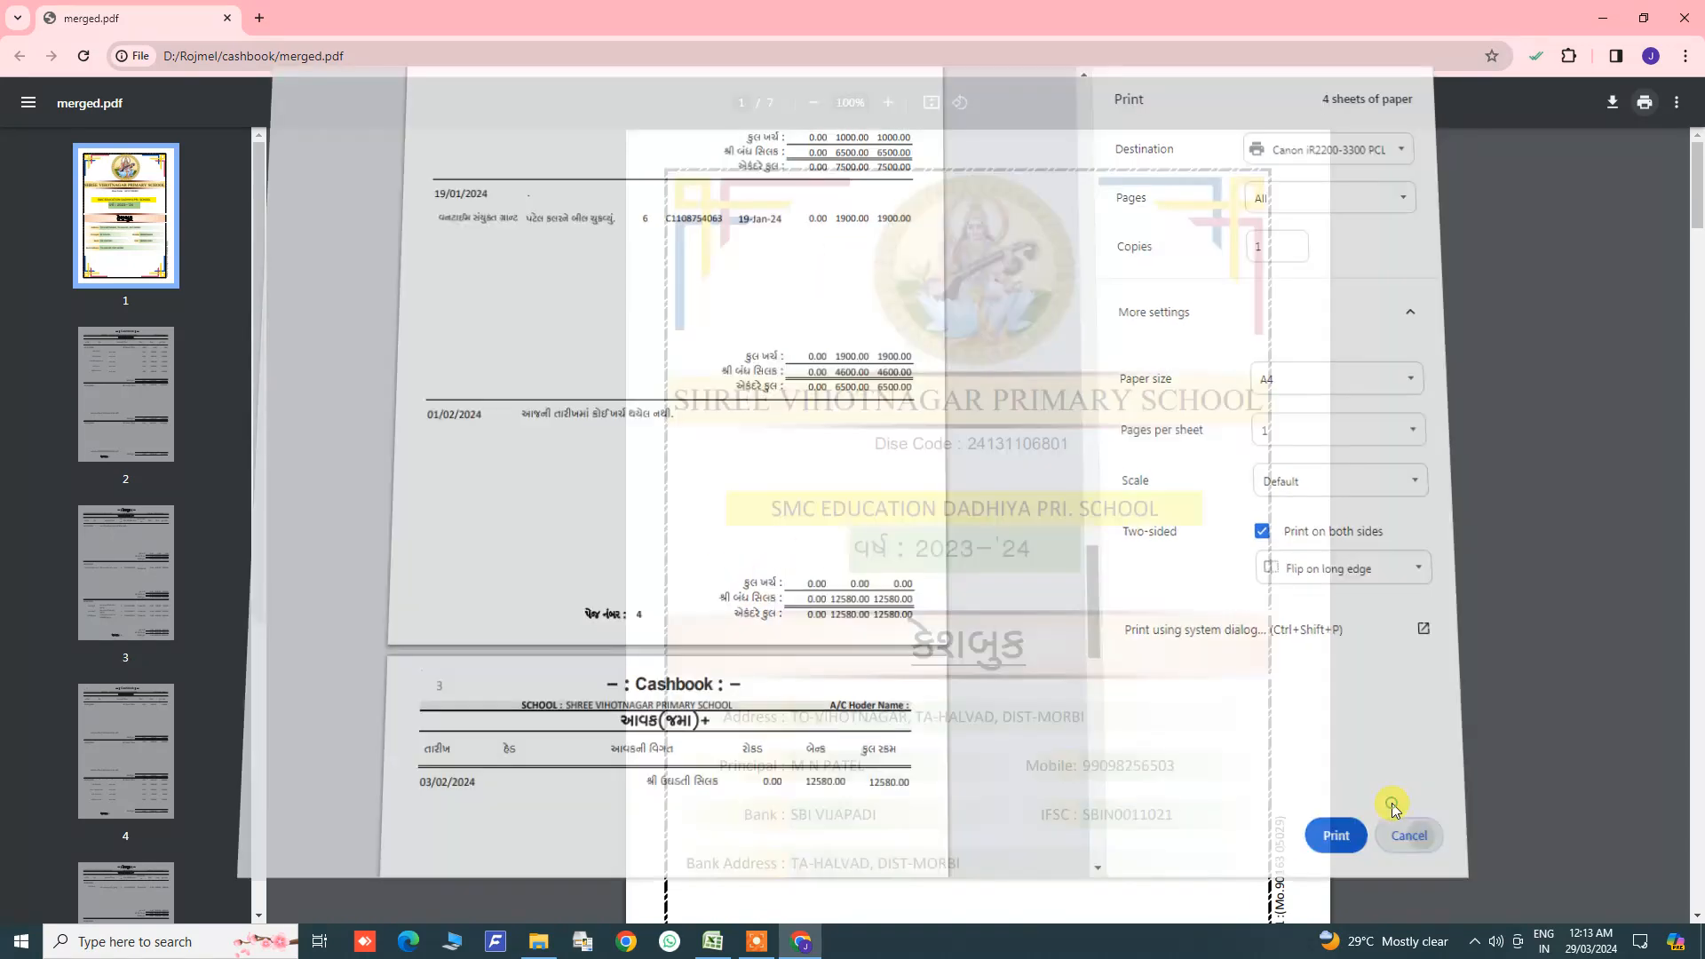
{"action": "left_click", "coordinate": [1677, 19]}
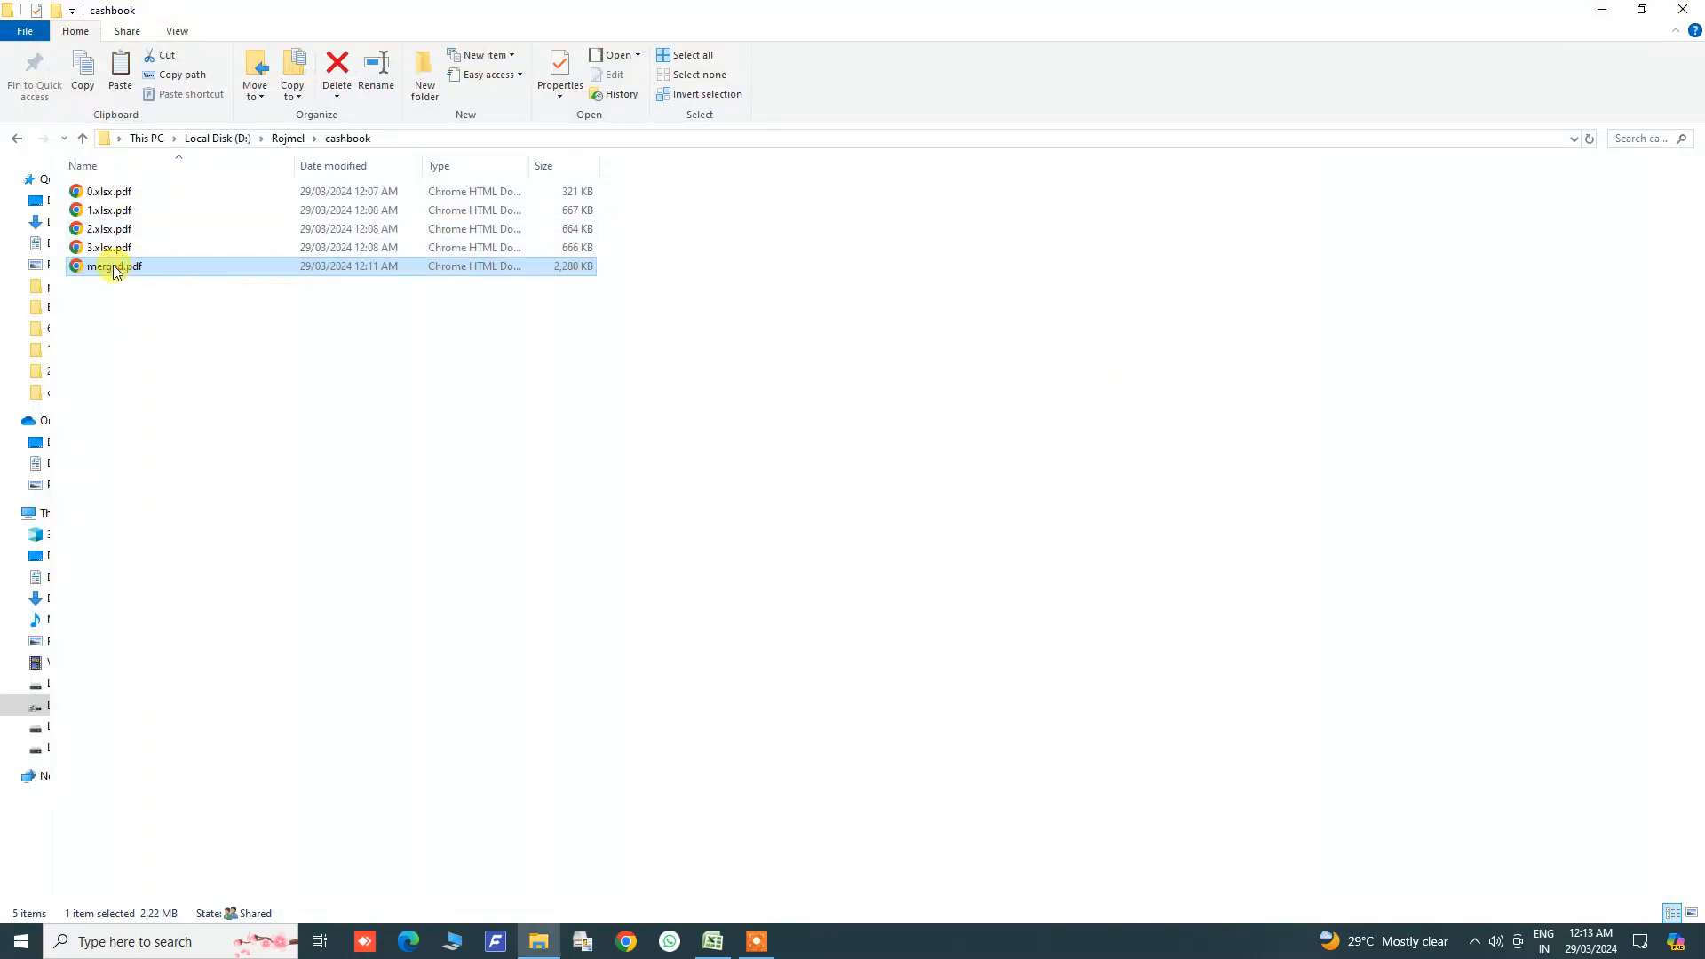
Step: Reopen merged.pdf with Google Chrome and check the cover and the first cashbook pages
{"action": "right_click", "coordinate": [107, 267]}
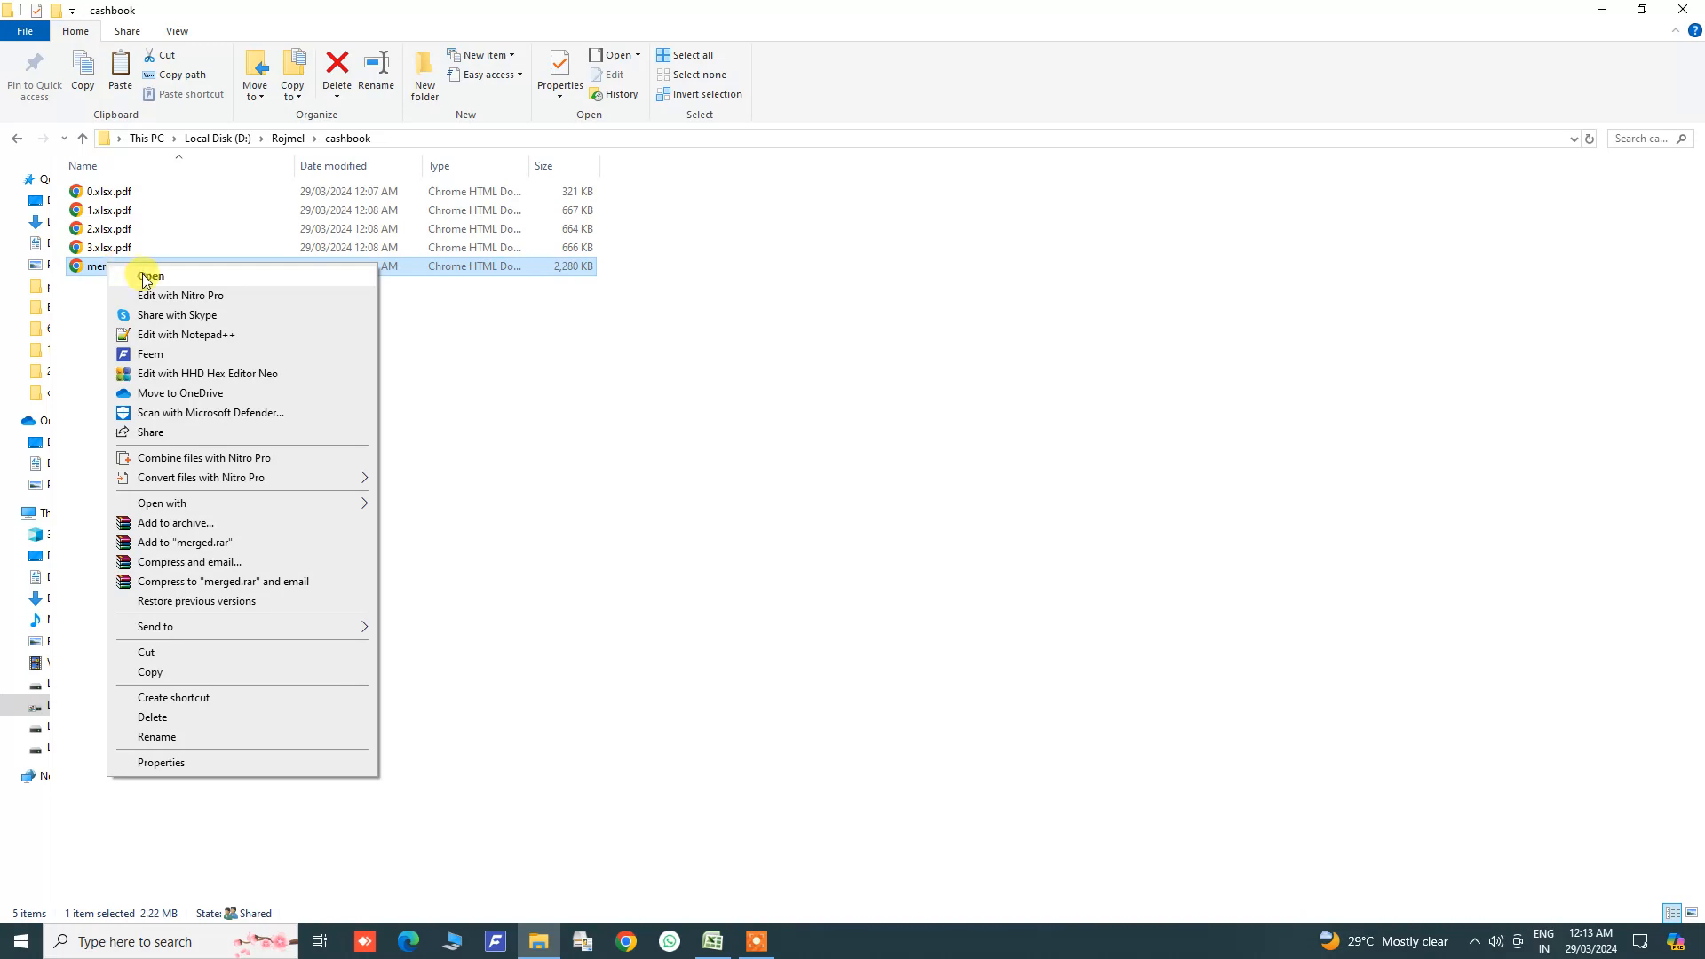
{"action": "mouse_move", "coordinate": [182, 503]}
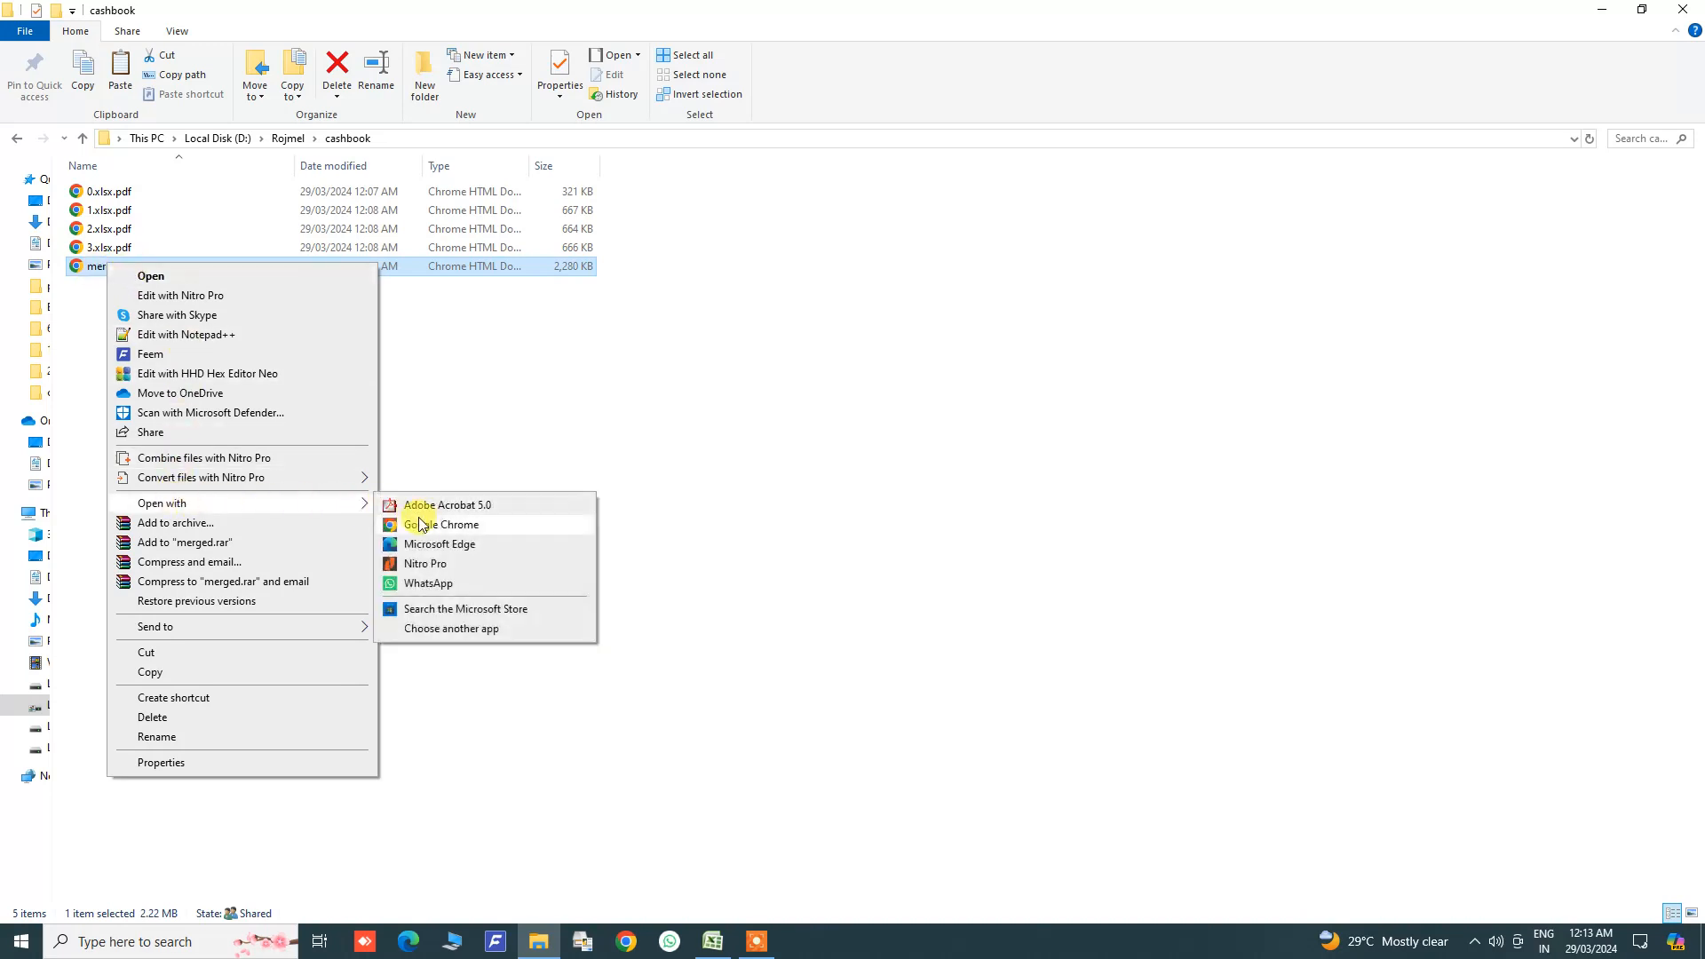
{"action": "left_click", "coordinate": [420, 526]}
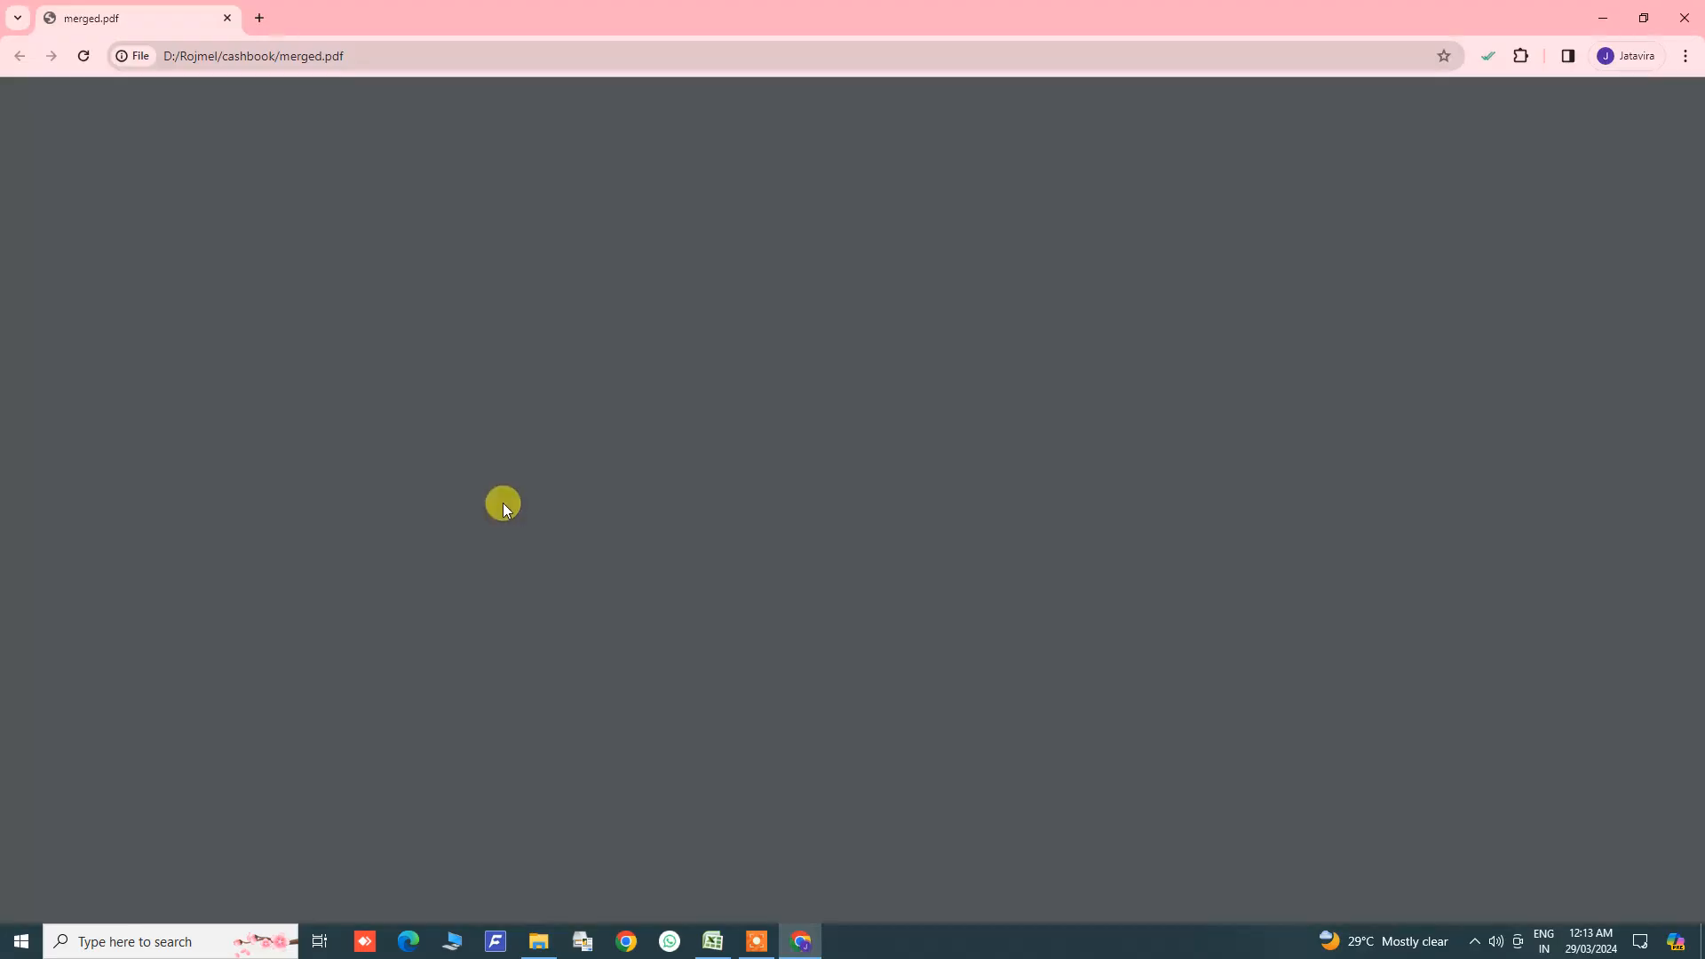
{"action": "scroll", "coordinate": [923, 355], "scroll_direction": "down", "scroll_amount": 20}
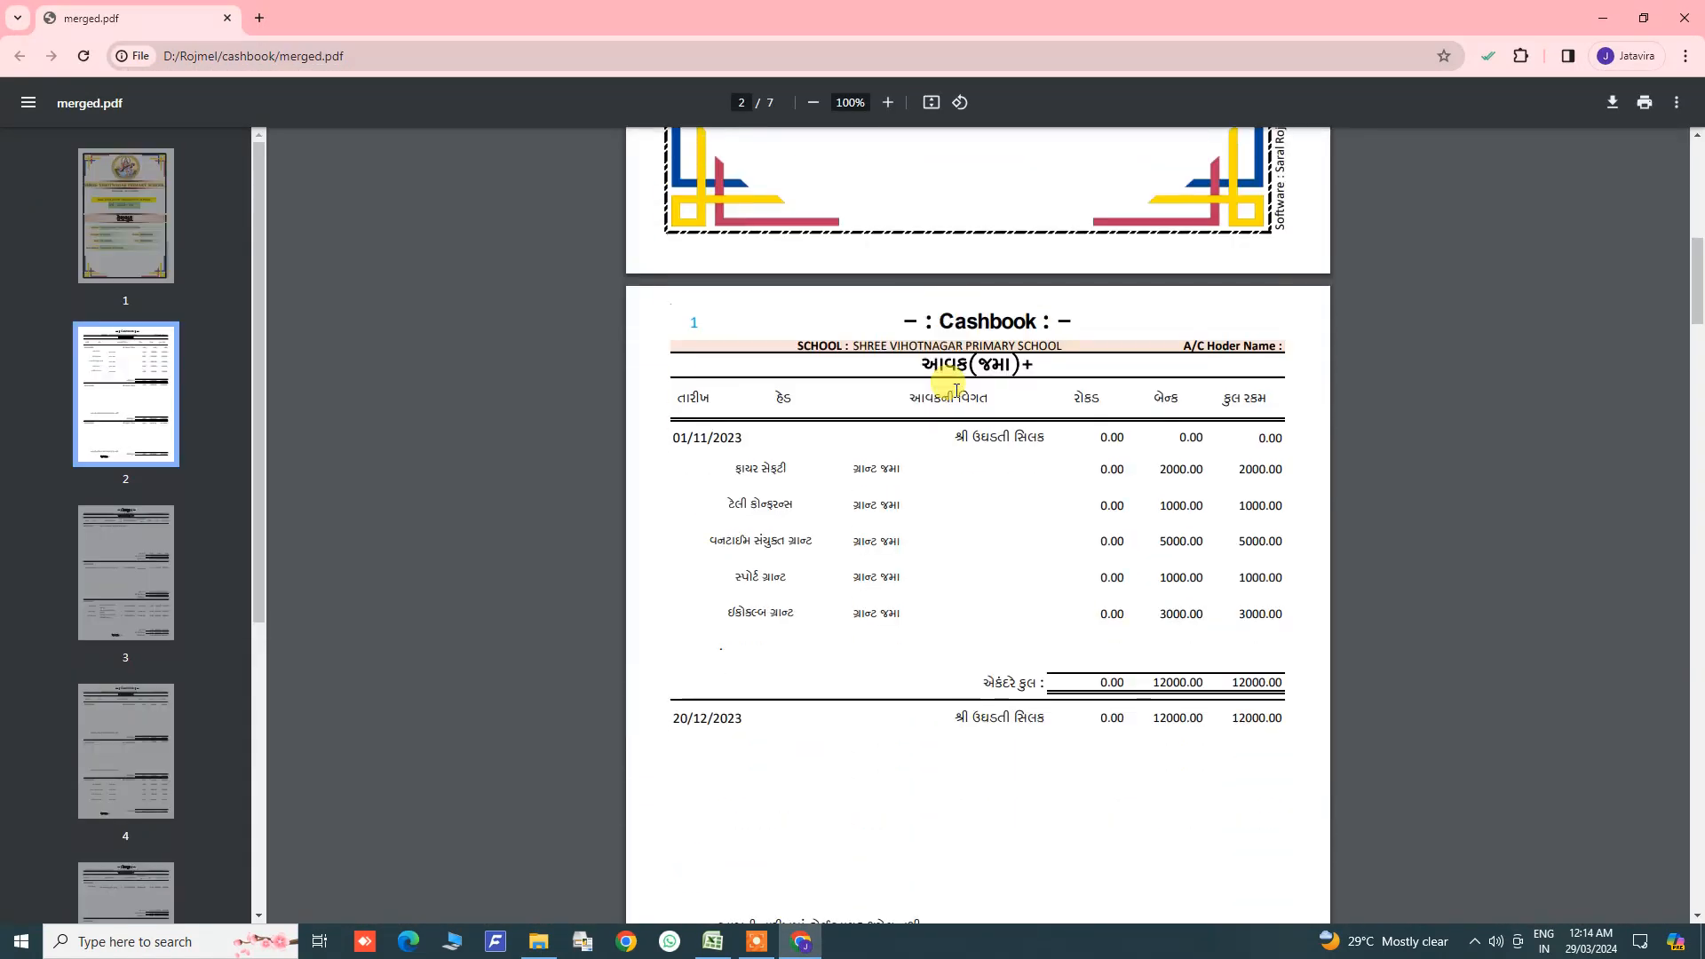
Step: Review the two-sided print settings of merged.pdf on the Canon iR2200-3300 printer and cancel printing
{"action": "left_click", "coordinate": [1644, 102]}
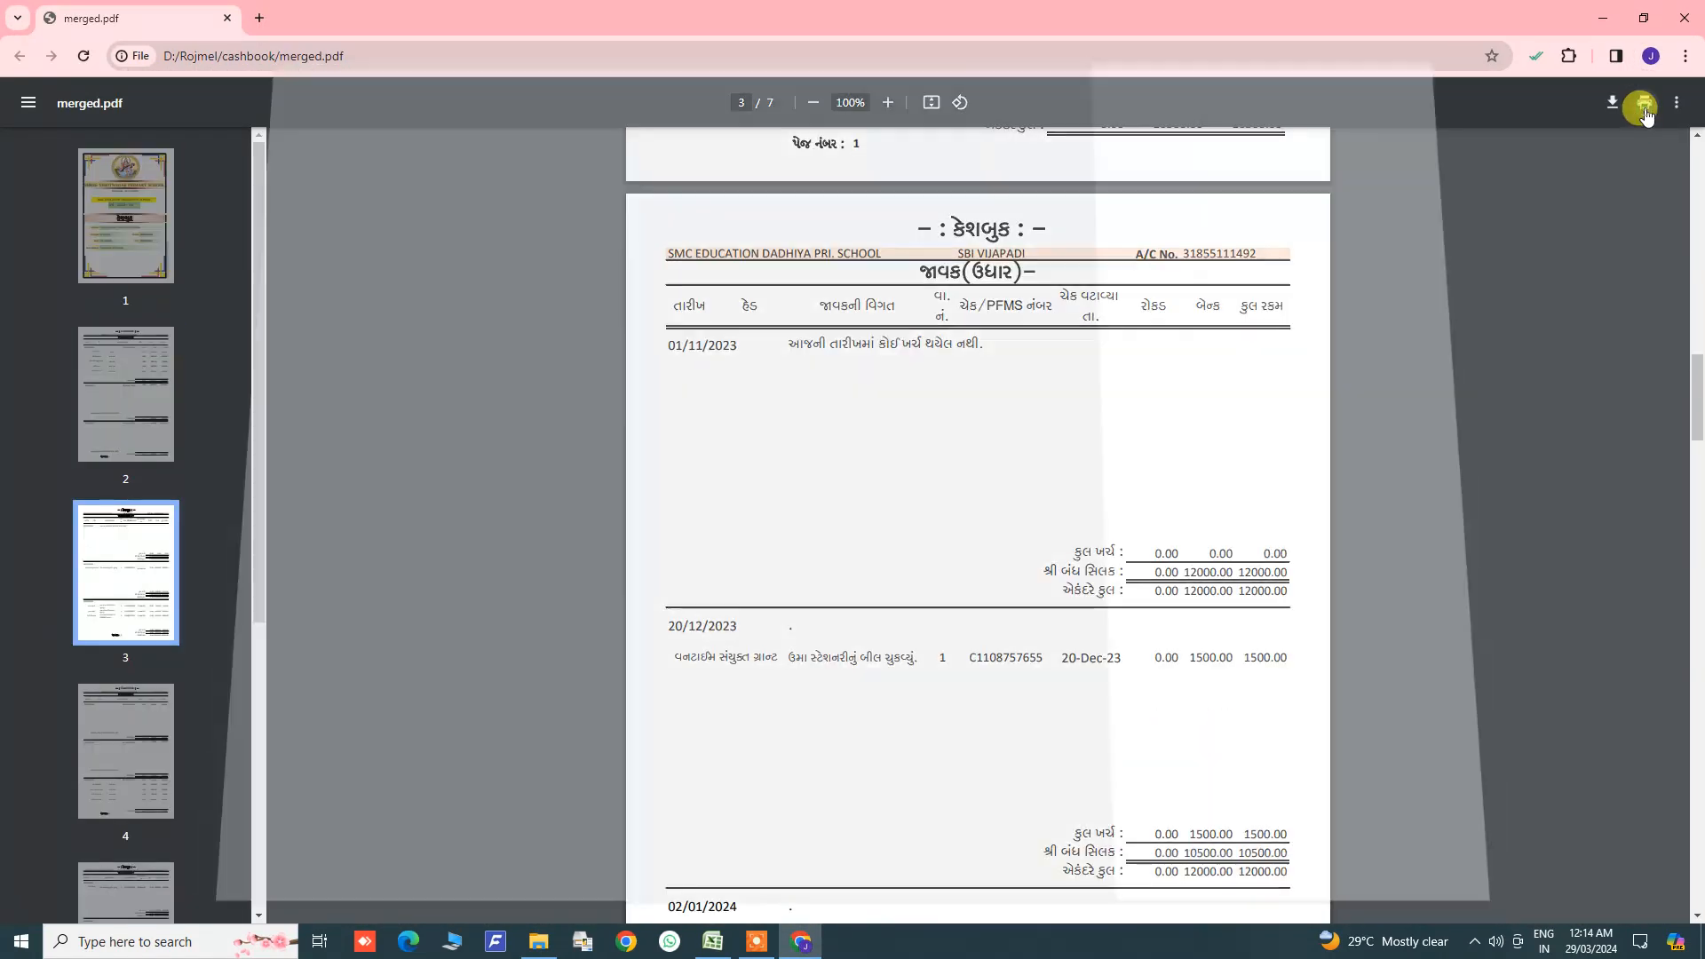
{"action": "left_click", "coordinate": [1312, 317]}
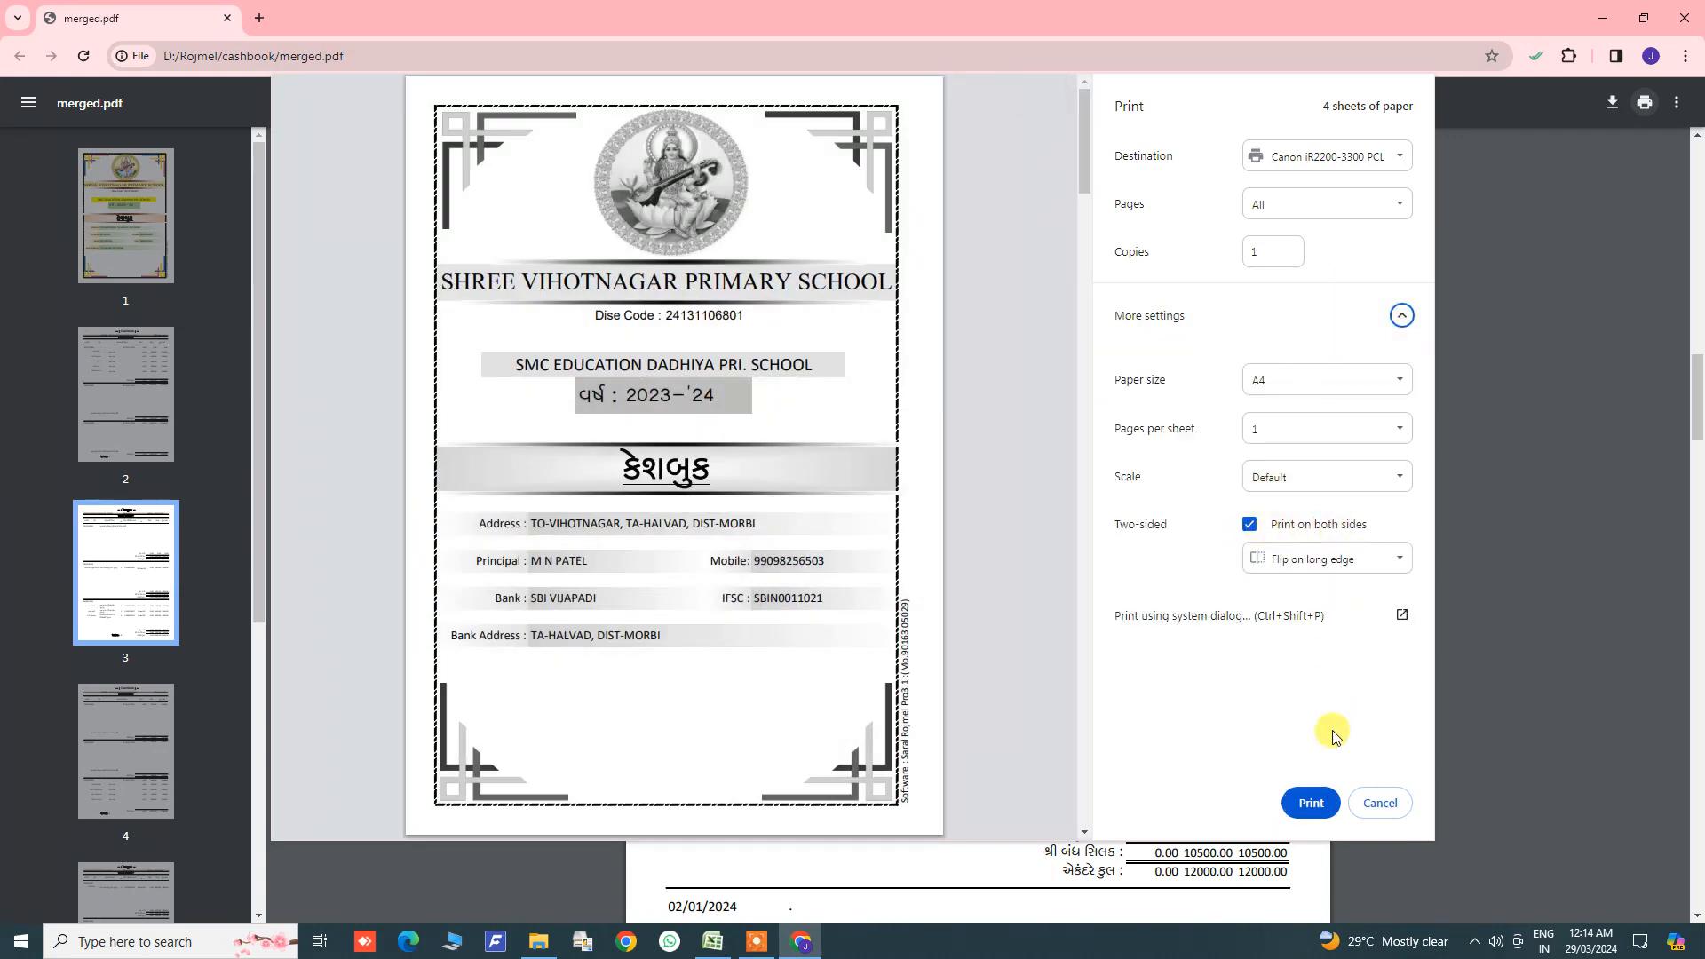
{"action": "left_click", "coordinate": [1382, 803]}
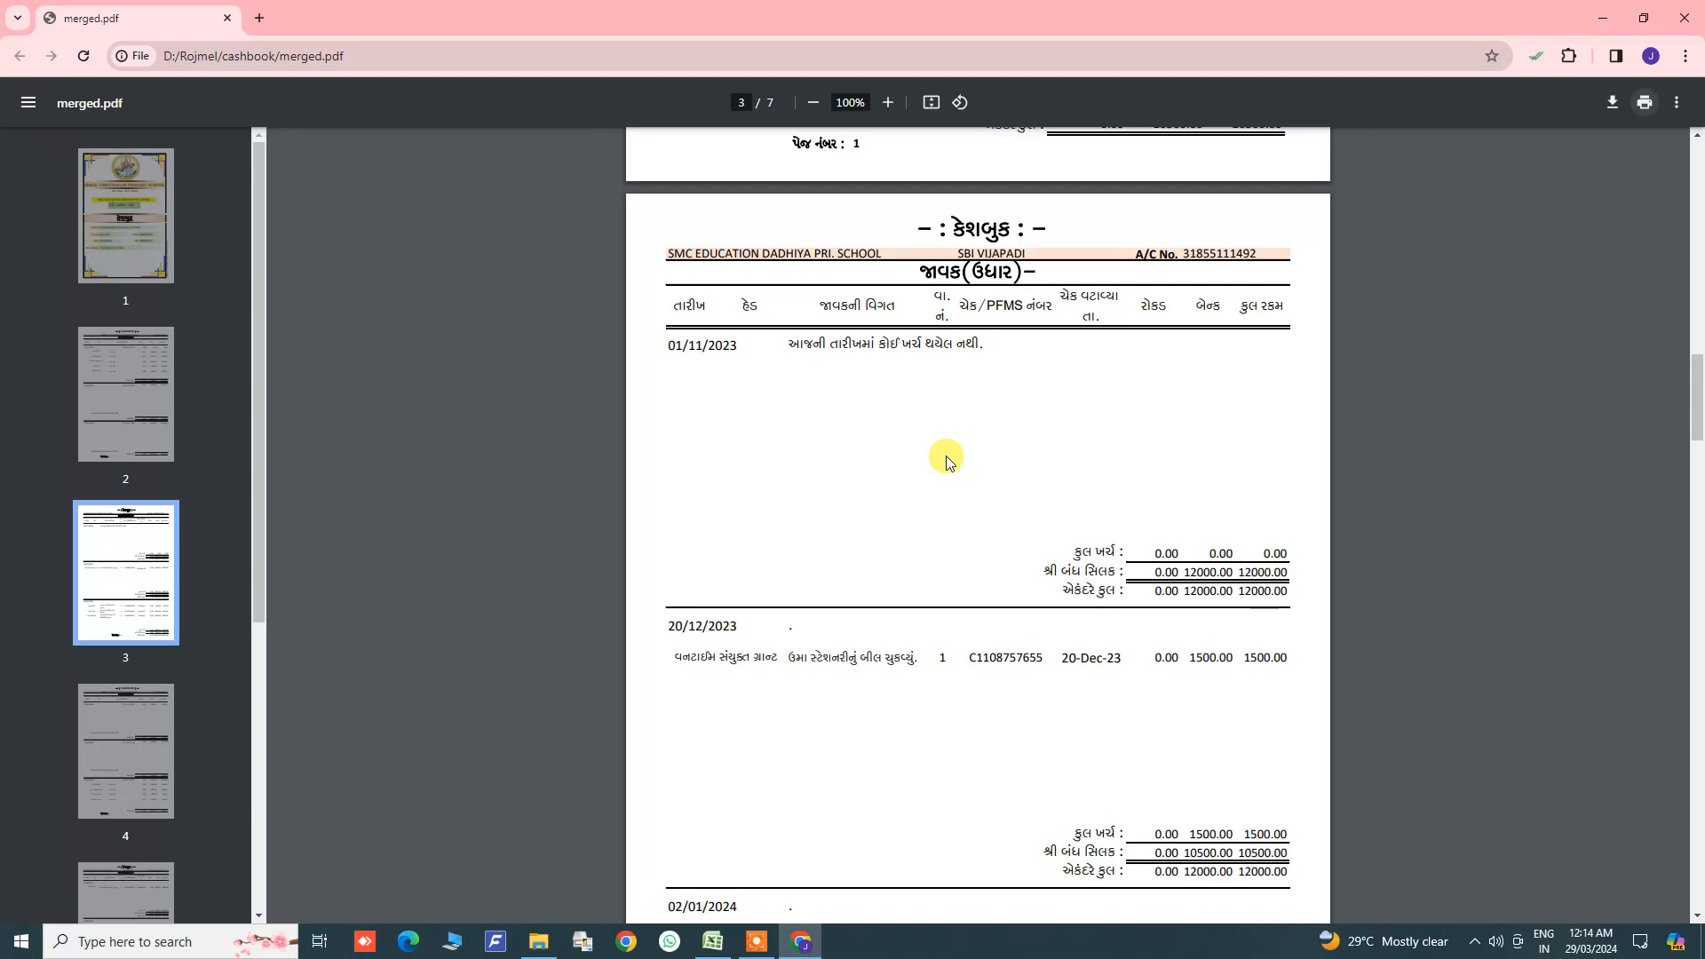
Step: Look through the remaining cashbook pages of merged.pdf up to page 7 and close Chrome
{"action": "scroll", "coordinate": [888, 473], "scroll_direction": "down", "scroll_amount": 15}
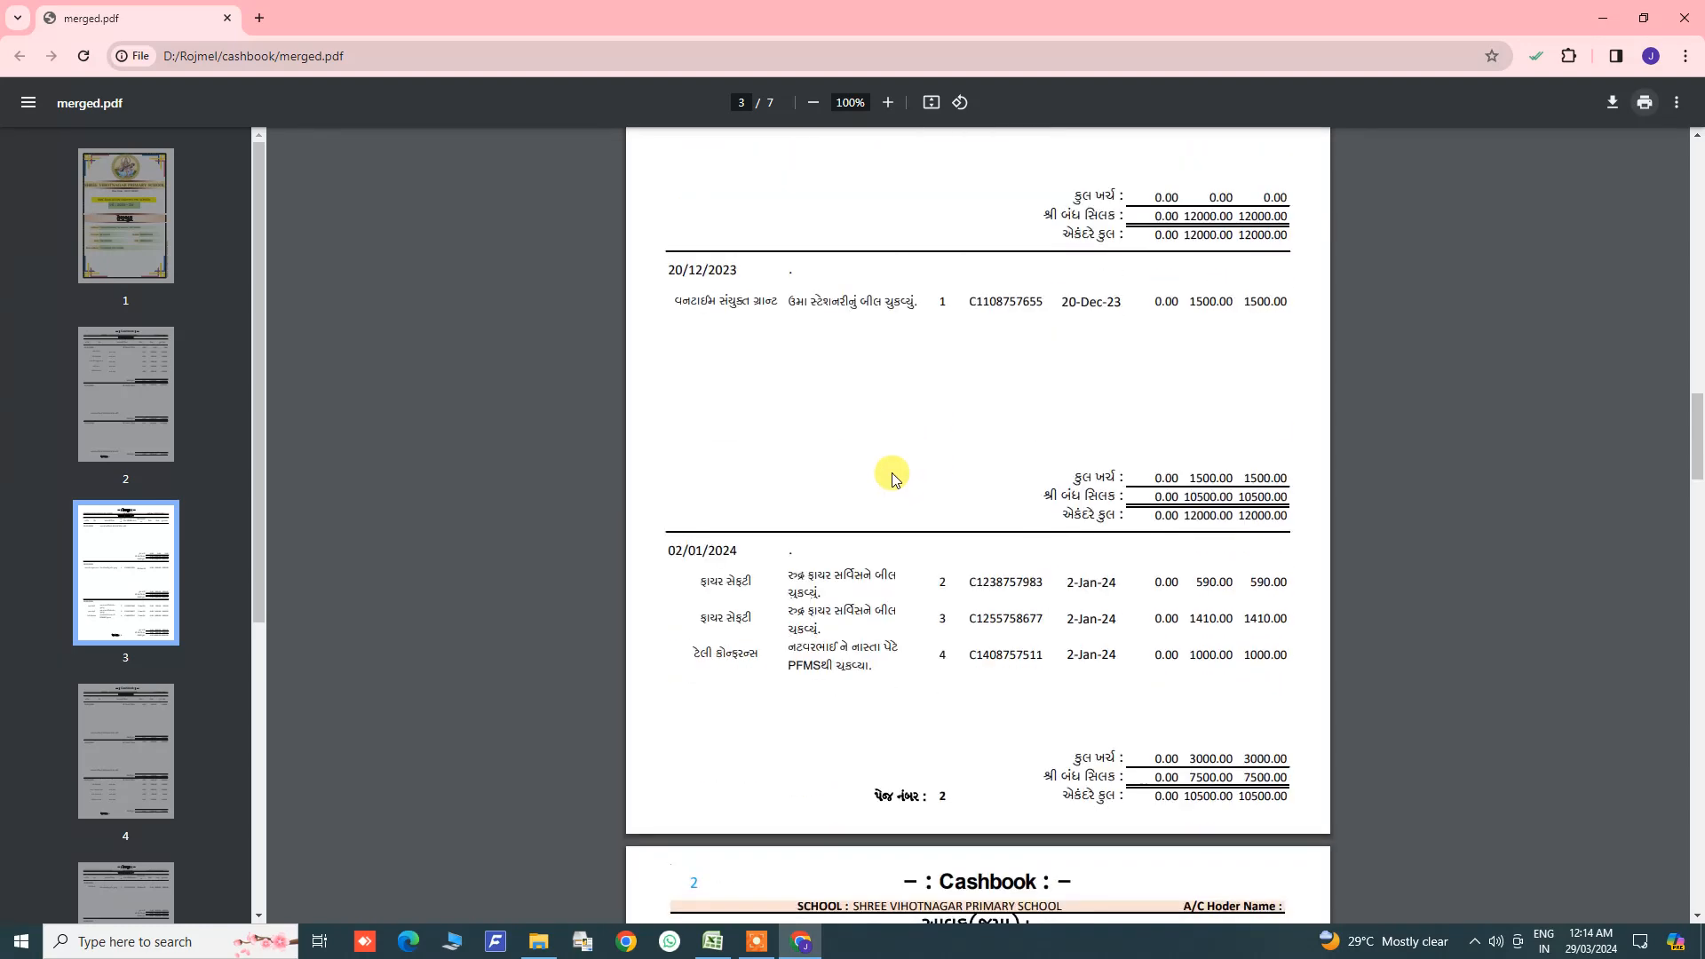
{"action": "scroll", "coordinate": [892, 478], "scroll_direction": "down", "scroll_amount": 18}
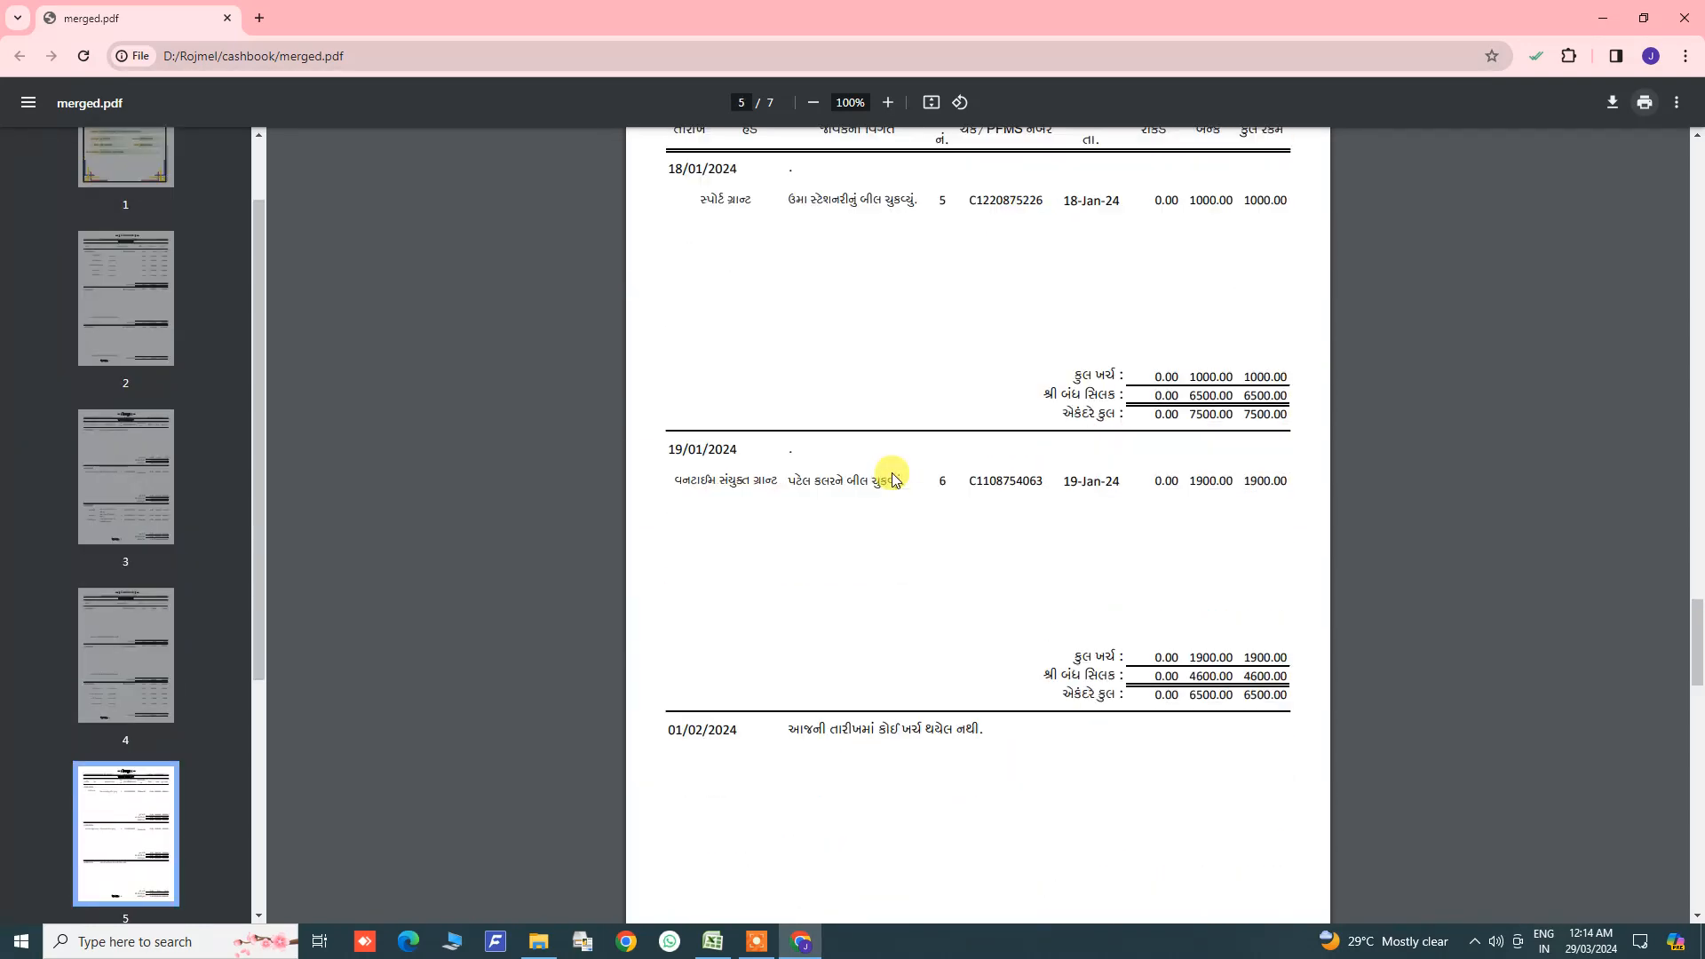
{"action": "scroll", "coordinate": [888, 473], "scroll_direction": "down", "scroll_amount": 10}
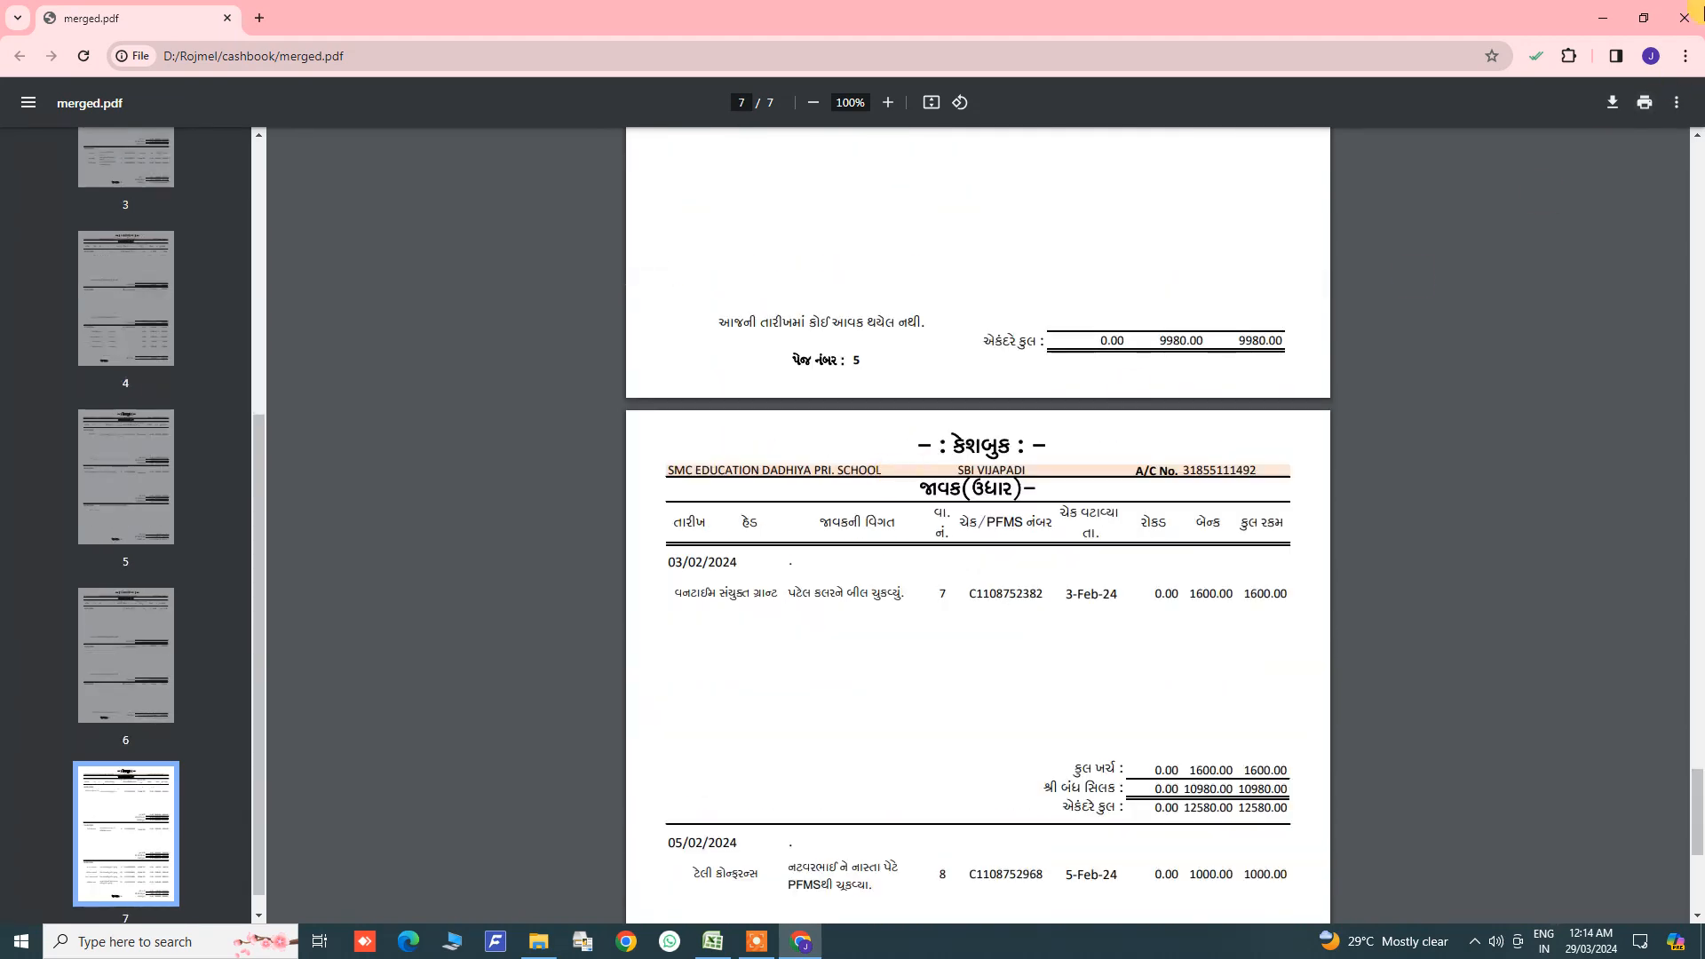
{"action": "left_click", "coordinate": [1687, 20]}
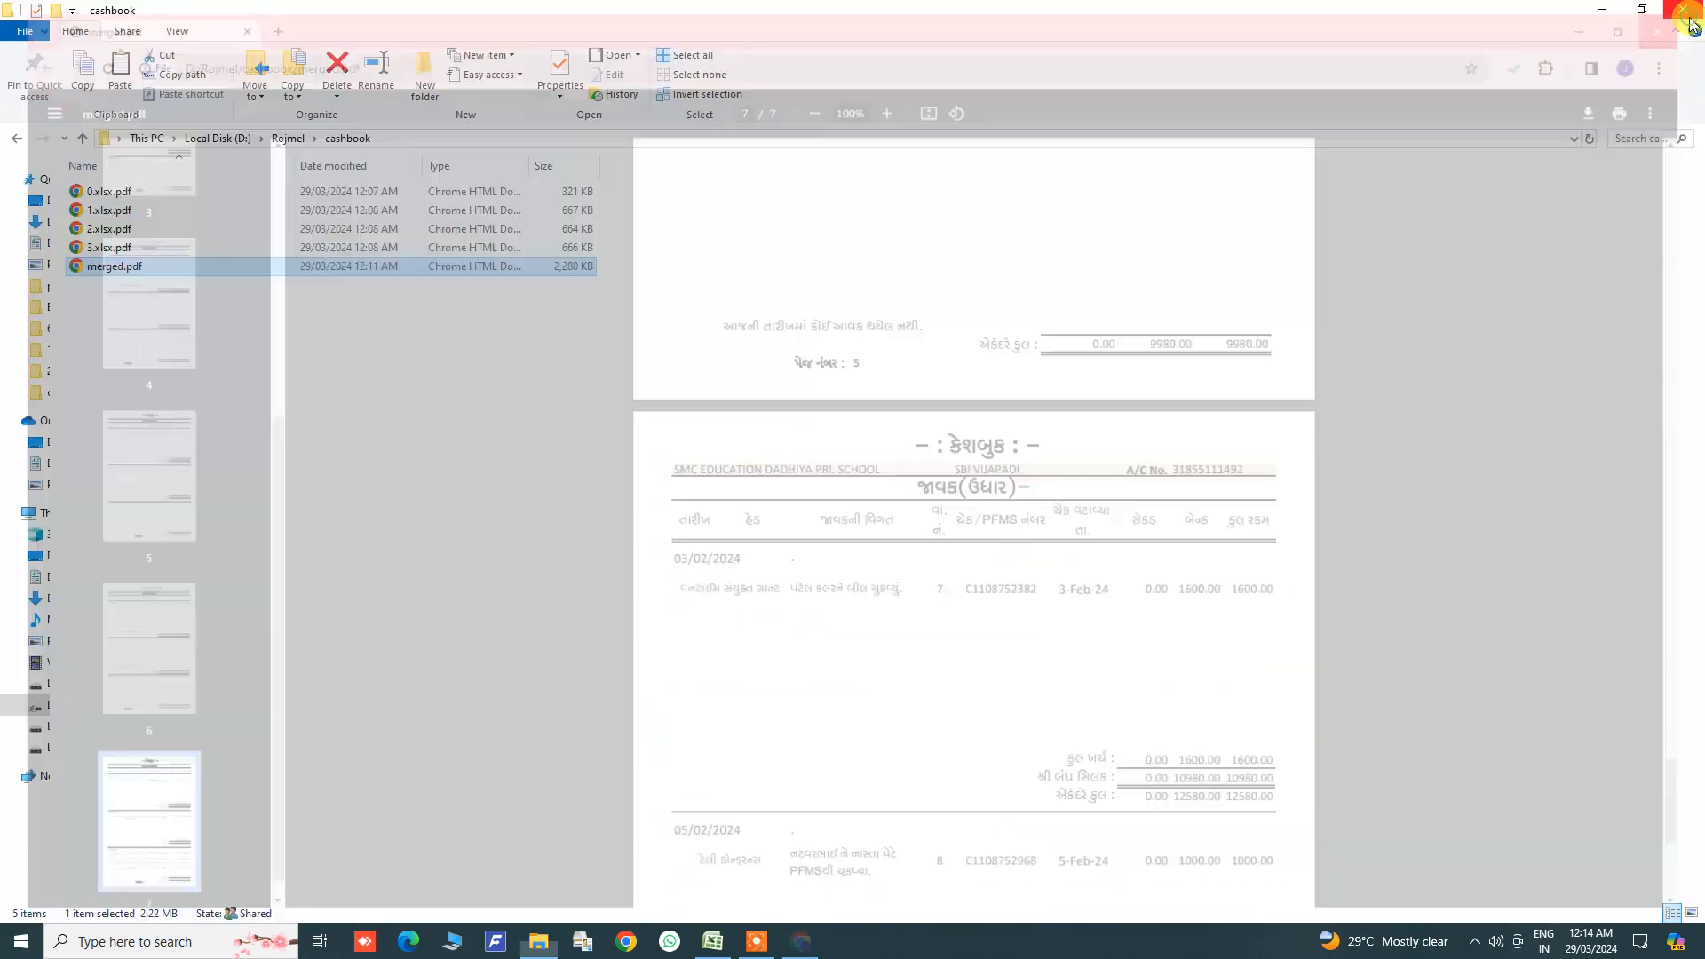
Step: Refresh the cashbook folder and select merged.pdf
{"action": "left_click", "coordinate": [530, 411]}
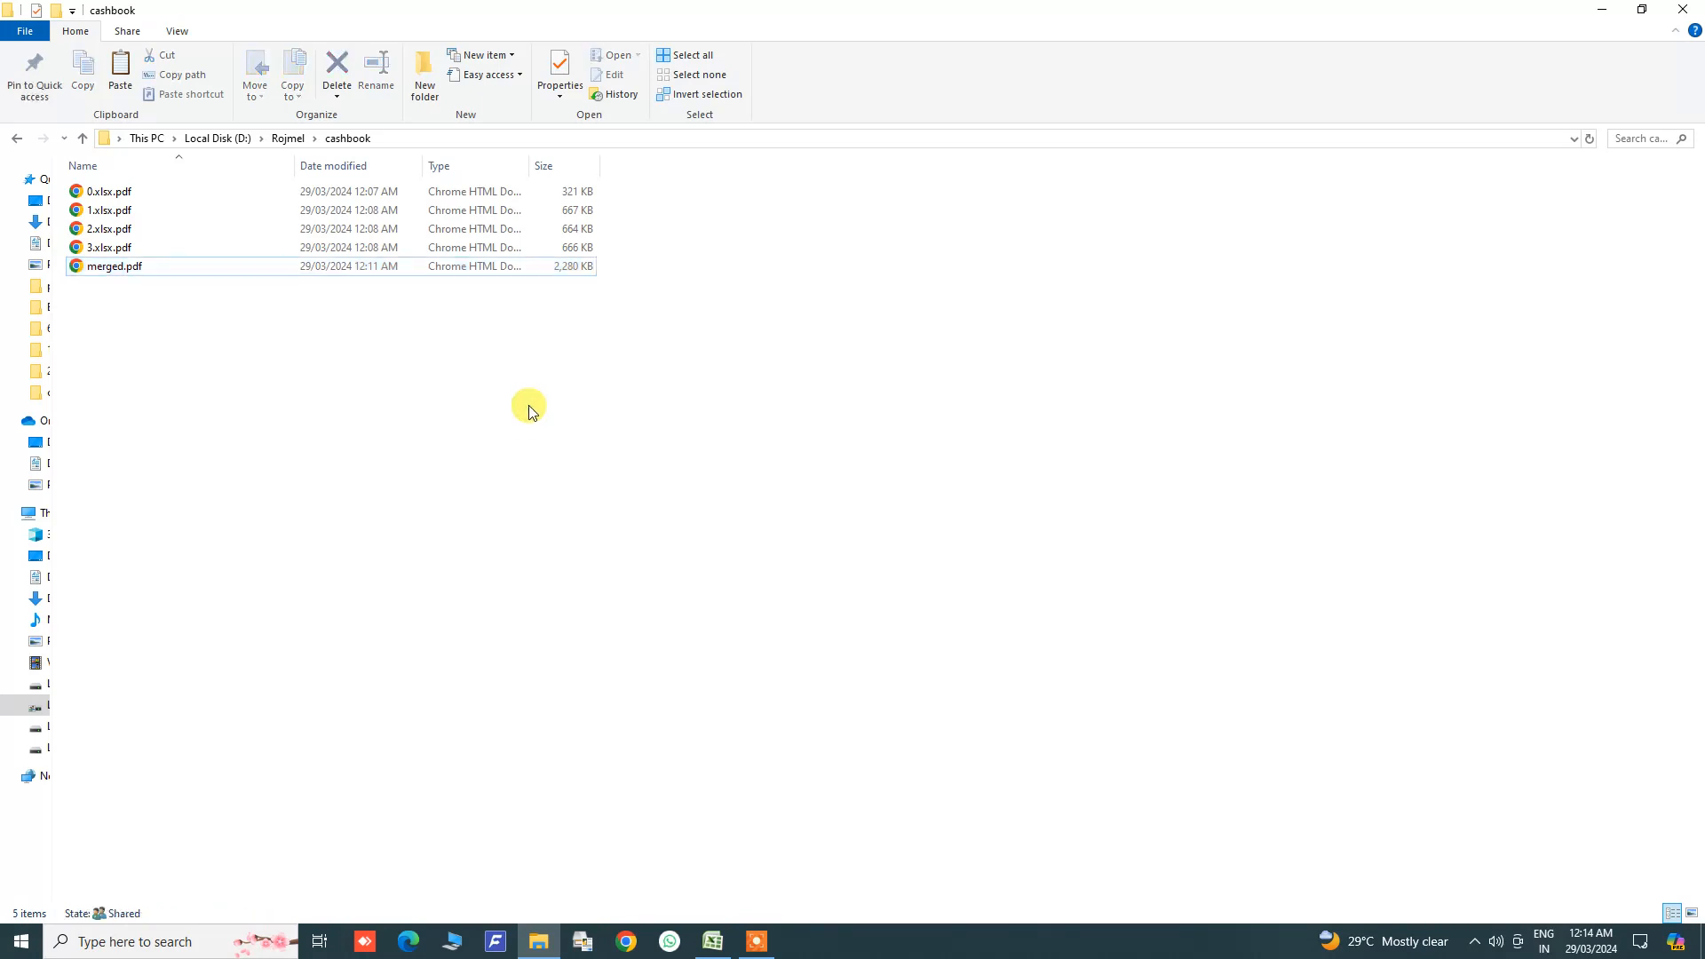
{"action": "right_click", "coordinate": [502, 373]}
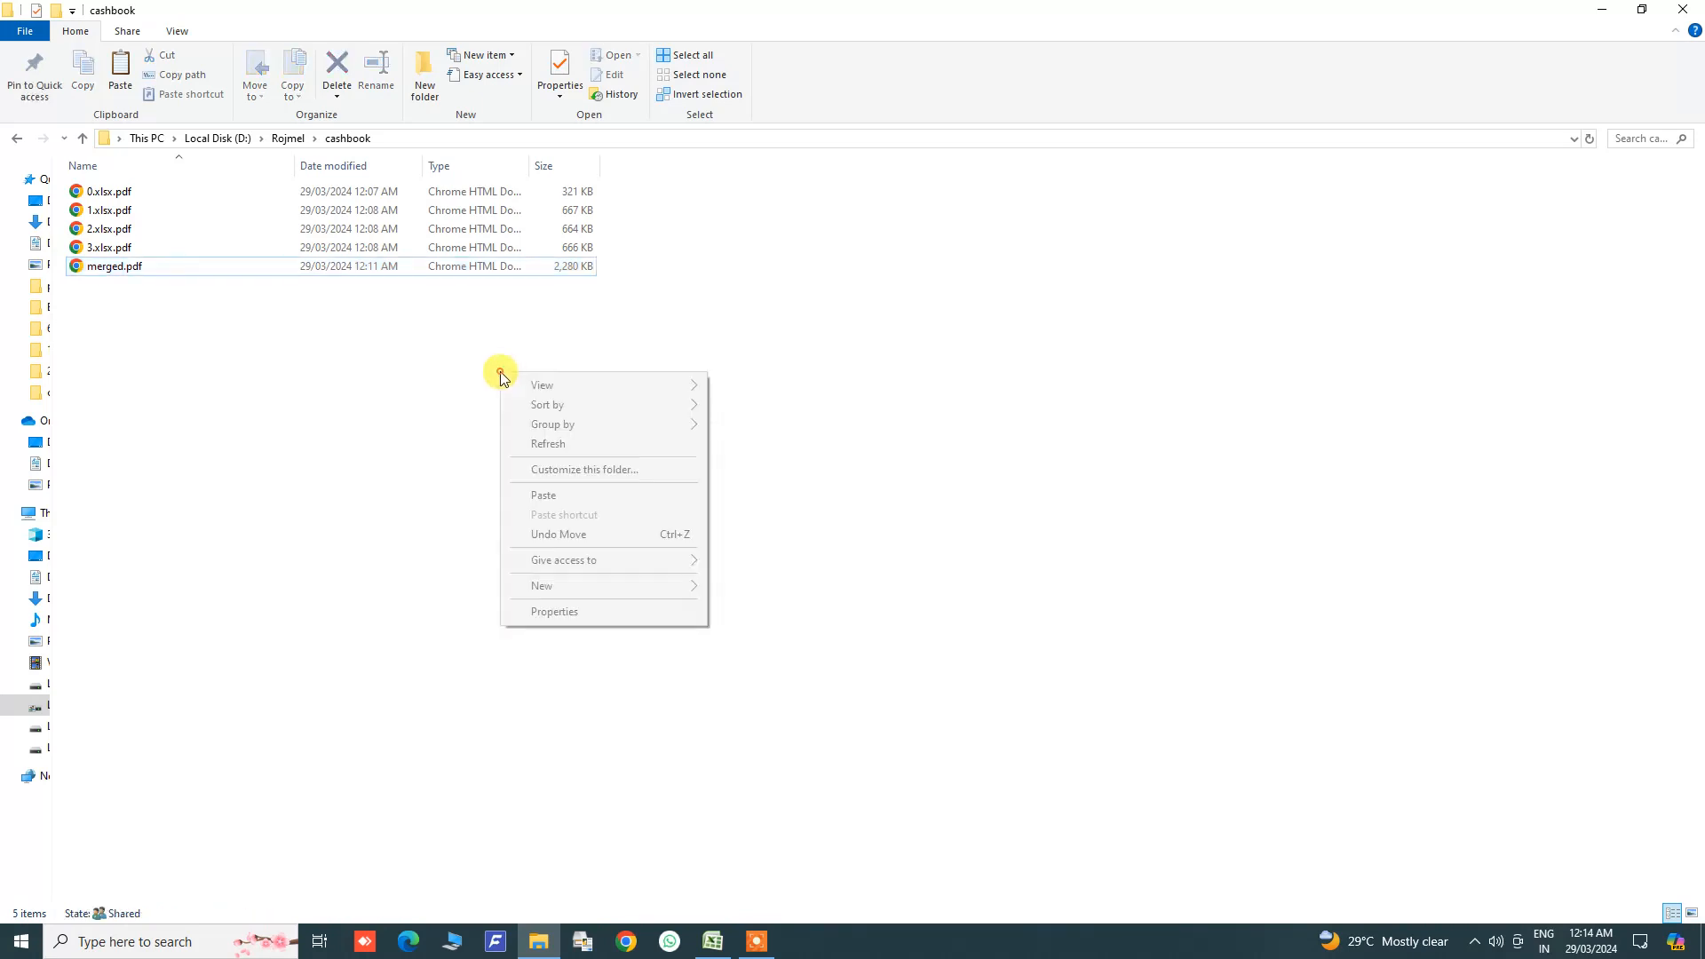
{"action": "left_click", "coordinate": [535, 446]}
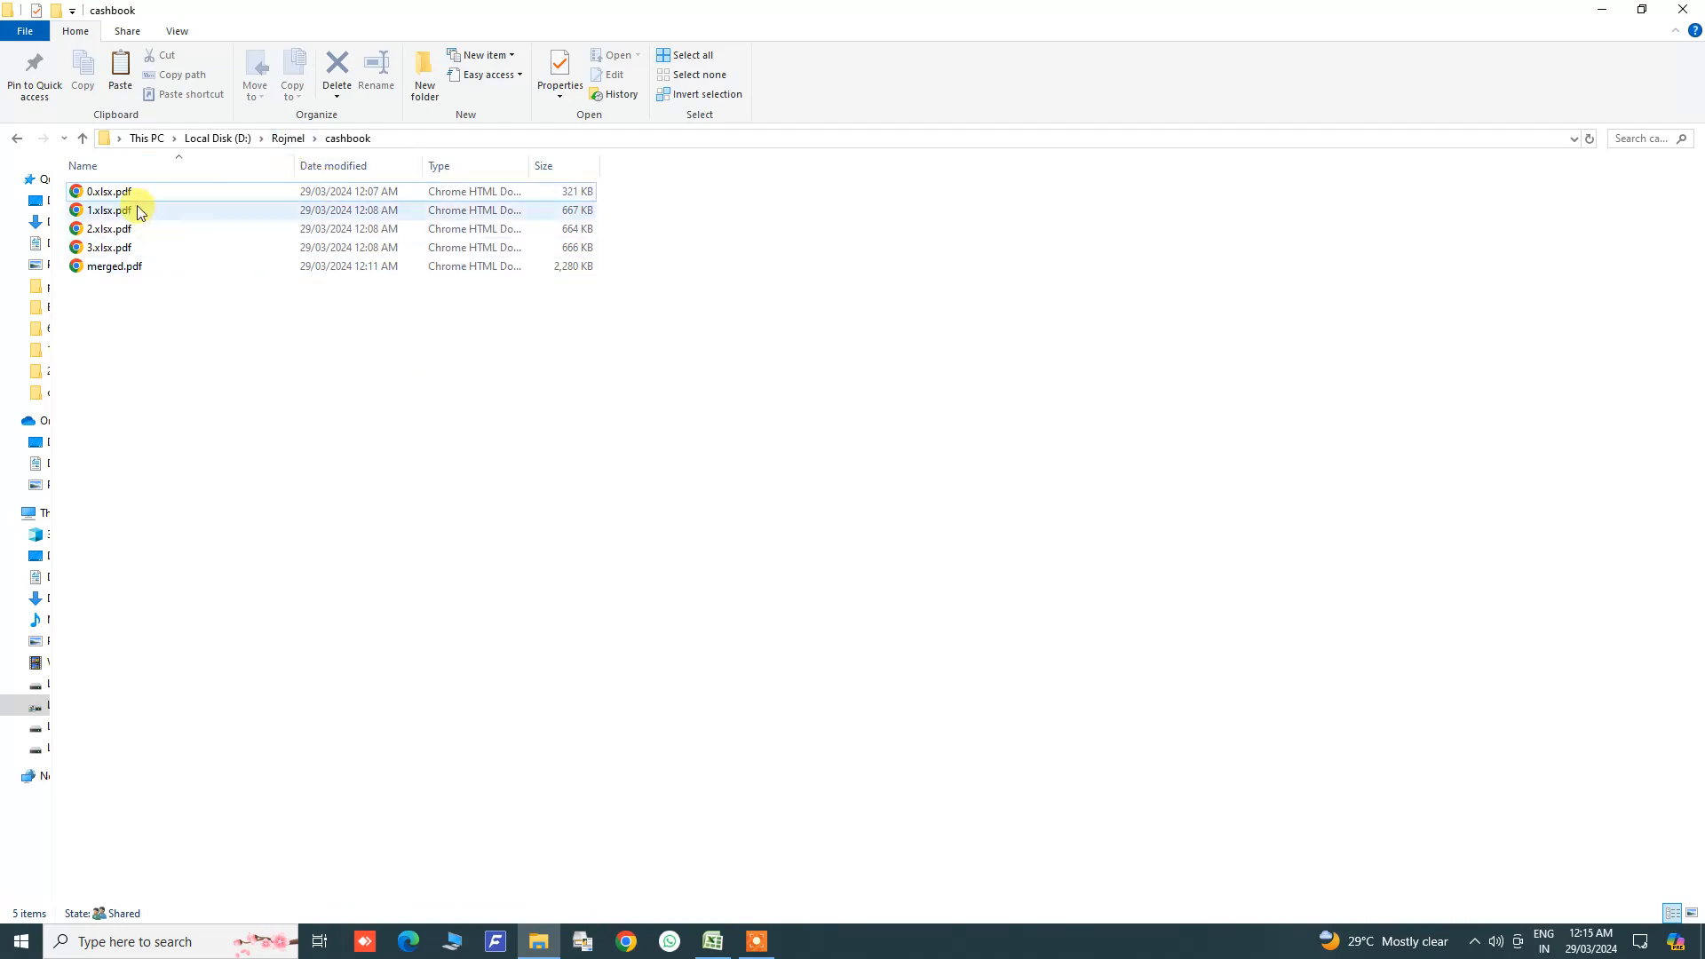
{"action": "left_click", "coordinate": [130, 240]}
{"action": "left_click", "coordinate": [137, 266]}
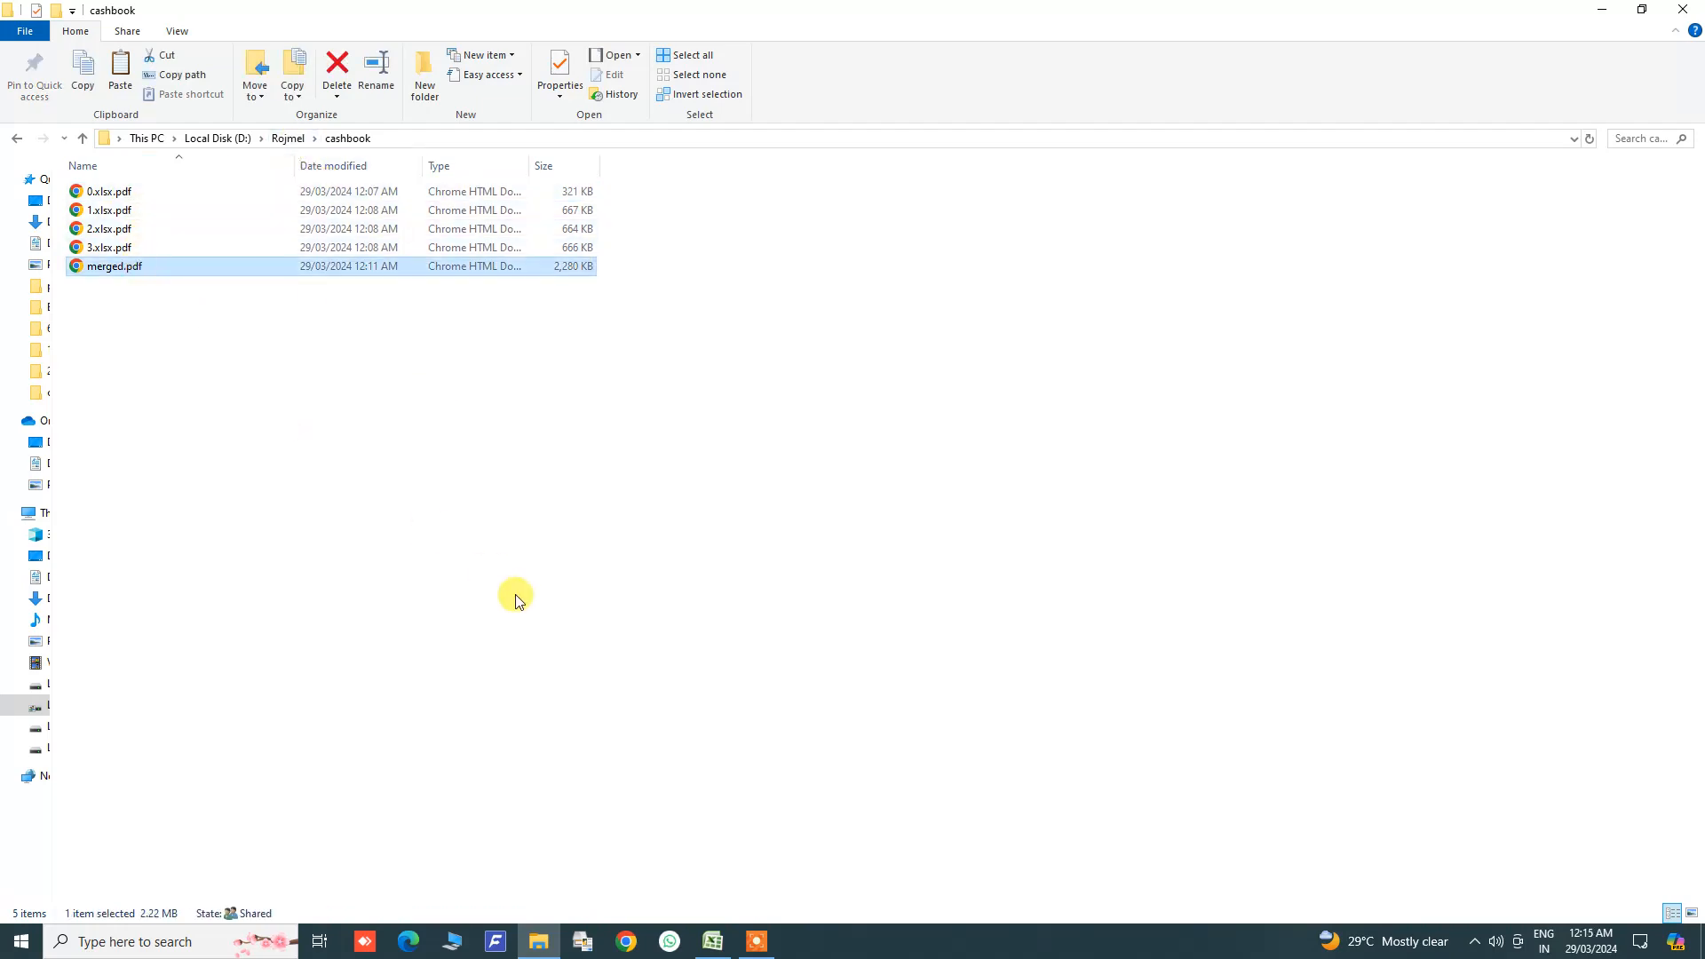
Step: Switch to Excel, look over cashbook page 3 and return to the Saral Rojmel home sheet
{"action": "left_click", "coordinate": [713, 941]}
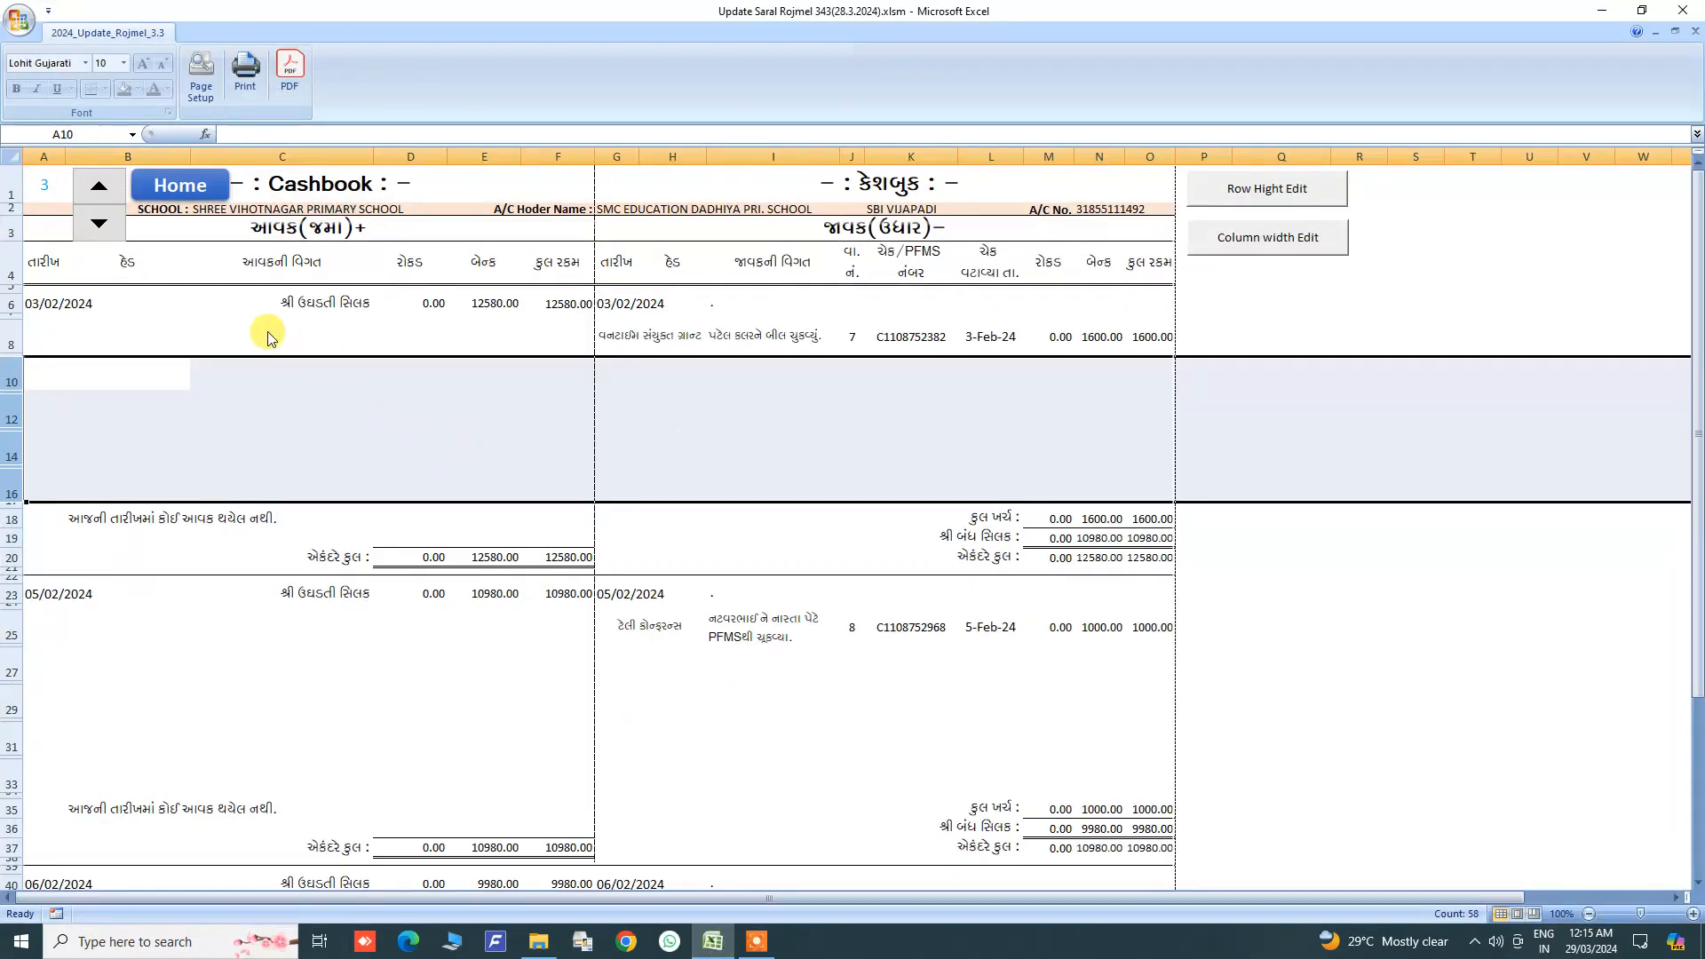
{"action": "scroll", "coordinate": [290, 411], "scroll_direction": "down", "scroll_amount": 5}
{"action": "scroll", "coordinate": [290, 411], "scroll_direction": "up", "scroll_amount": 5}
{"action": "scroll", "coordinate": [290, 411], "scroll_direction": "down", "scroll_amount": 4}
{"action": "scroll", "coordinate": [290, 408], "scroll_direction": "up", "scroll_amount": 4}
{"action": "left_click", "coordinate": [162, 183]}
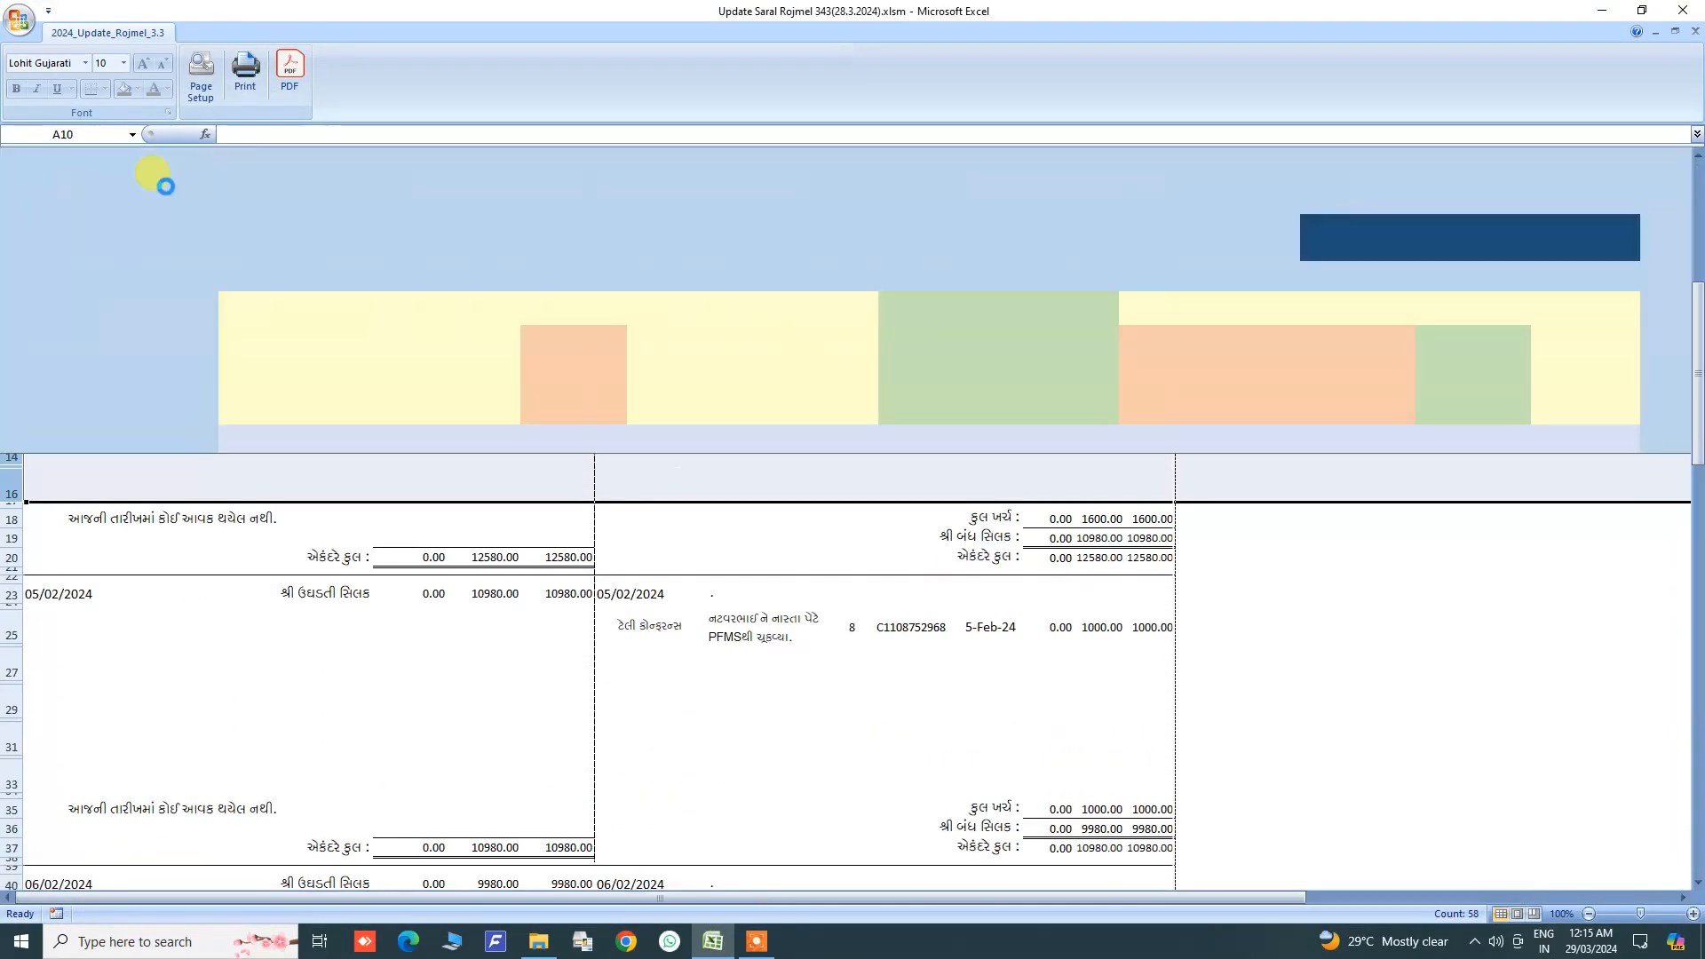
Step: Open the classified register, check its head name selection and return to the home sheet
{"action": "left_click", "coordinate": [124, 421]}
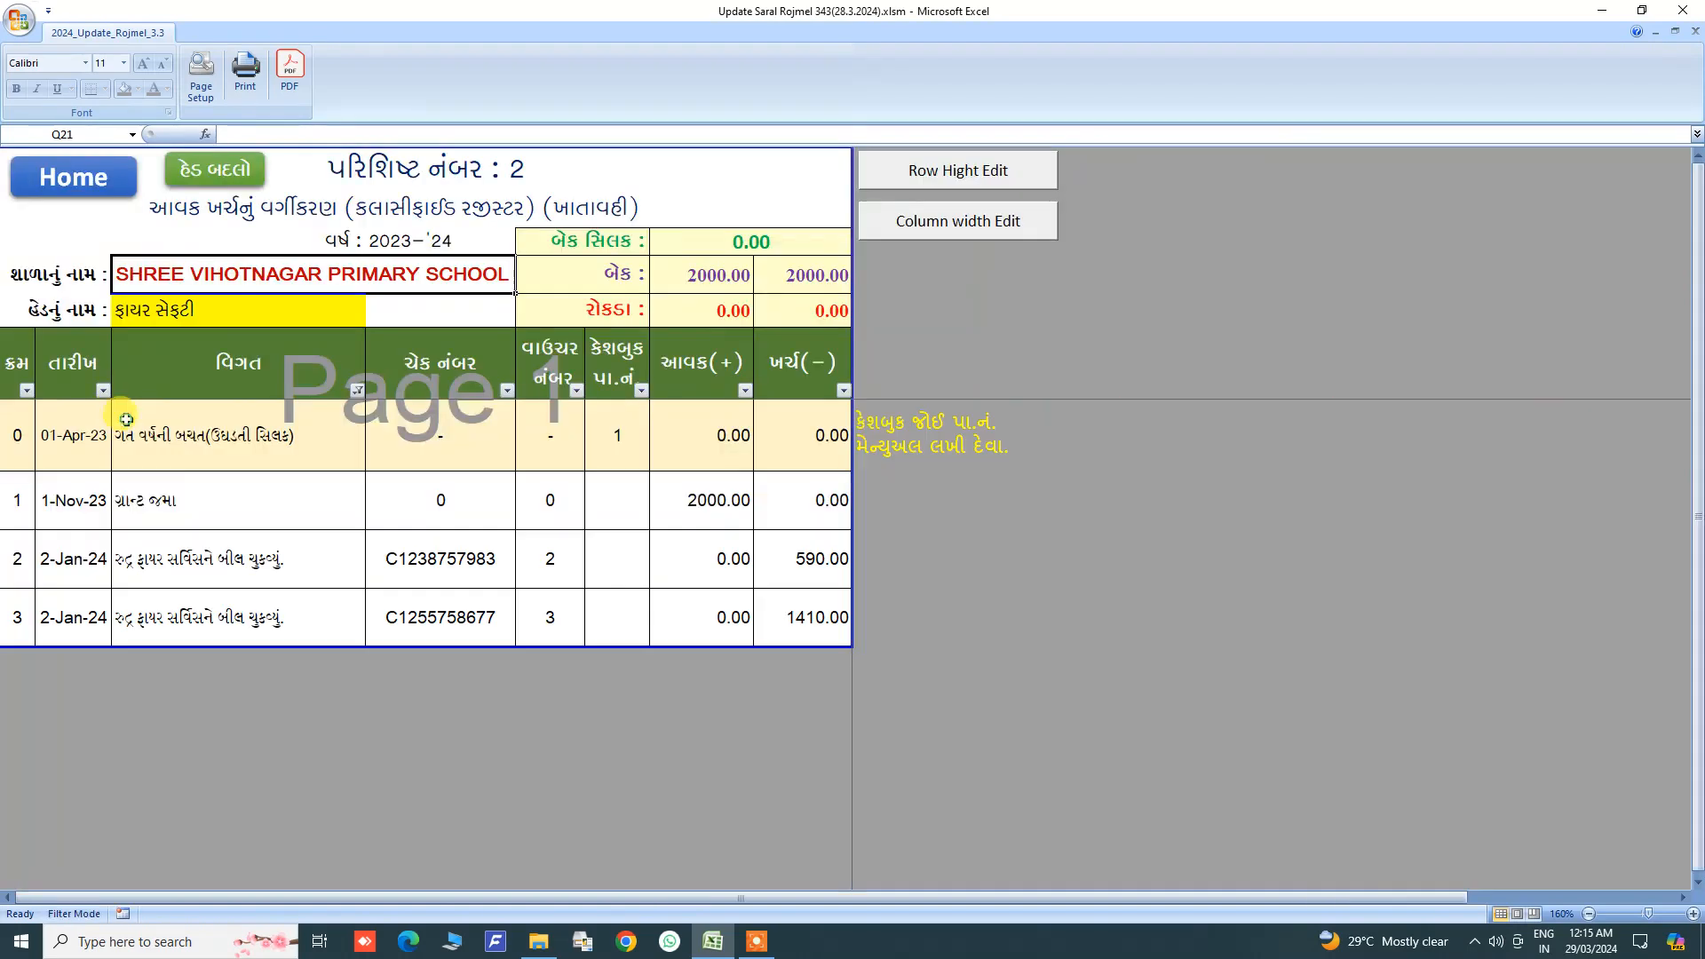
{"action": "left_click", "coordinate": [207, 175]}
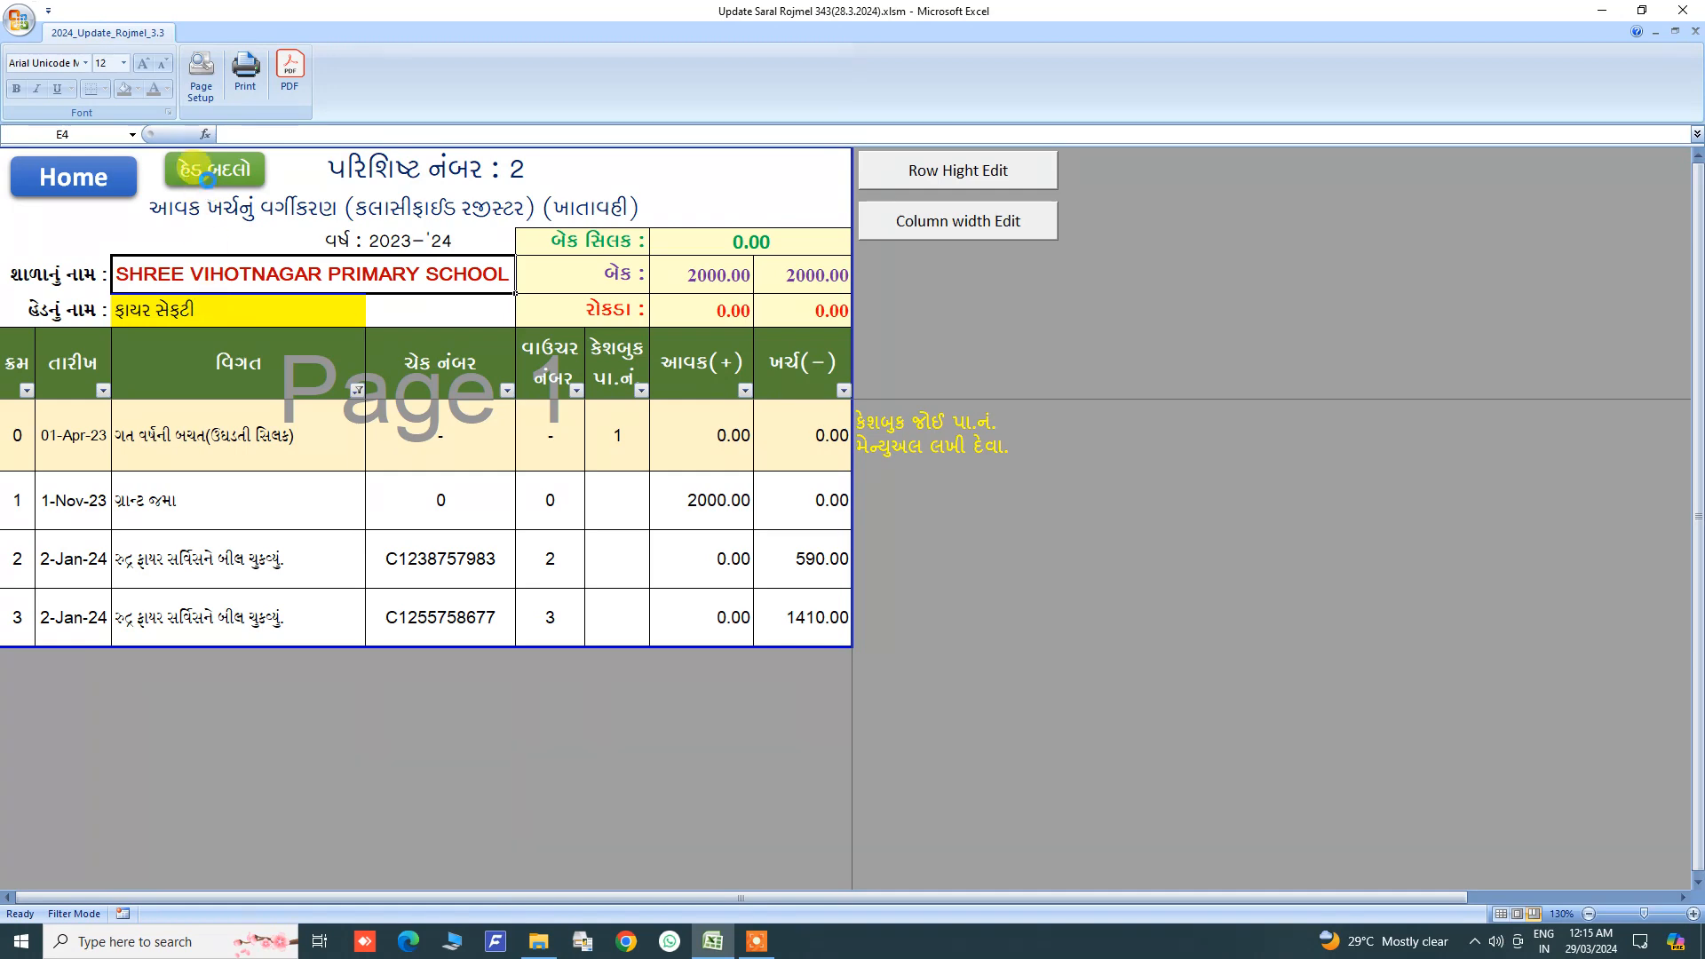
{"action": "left_click", "coordinate": [327, 323]}
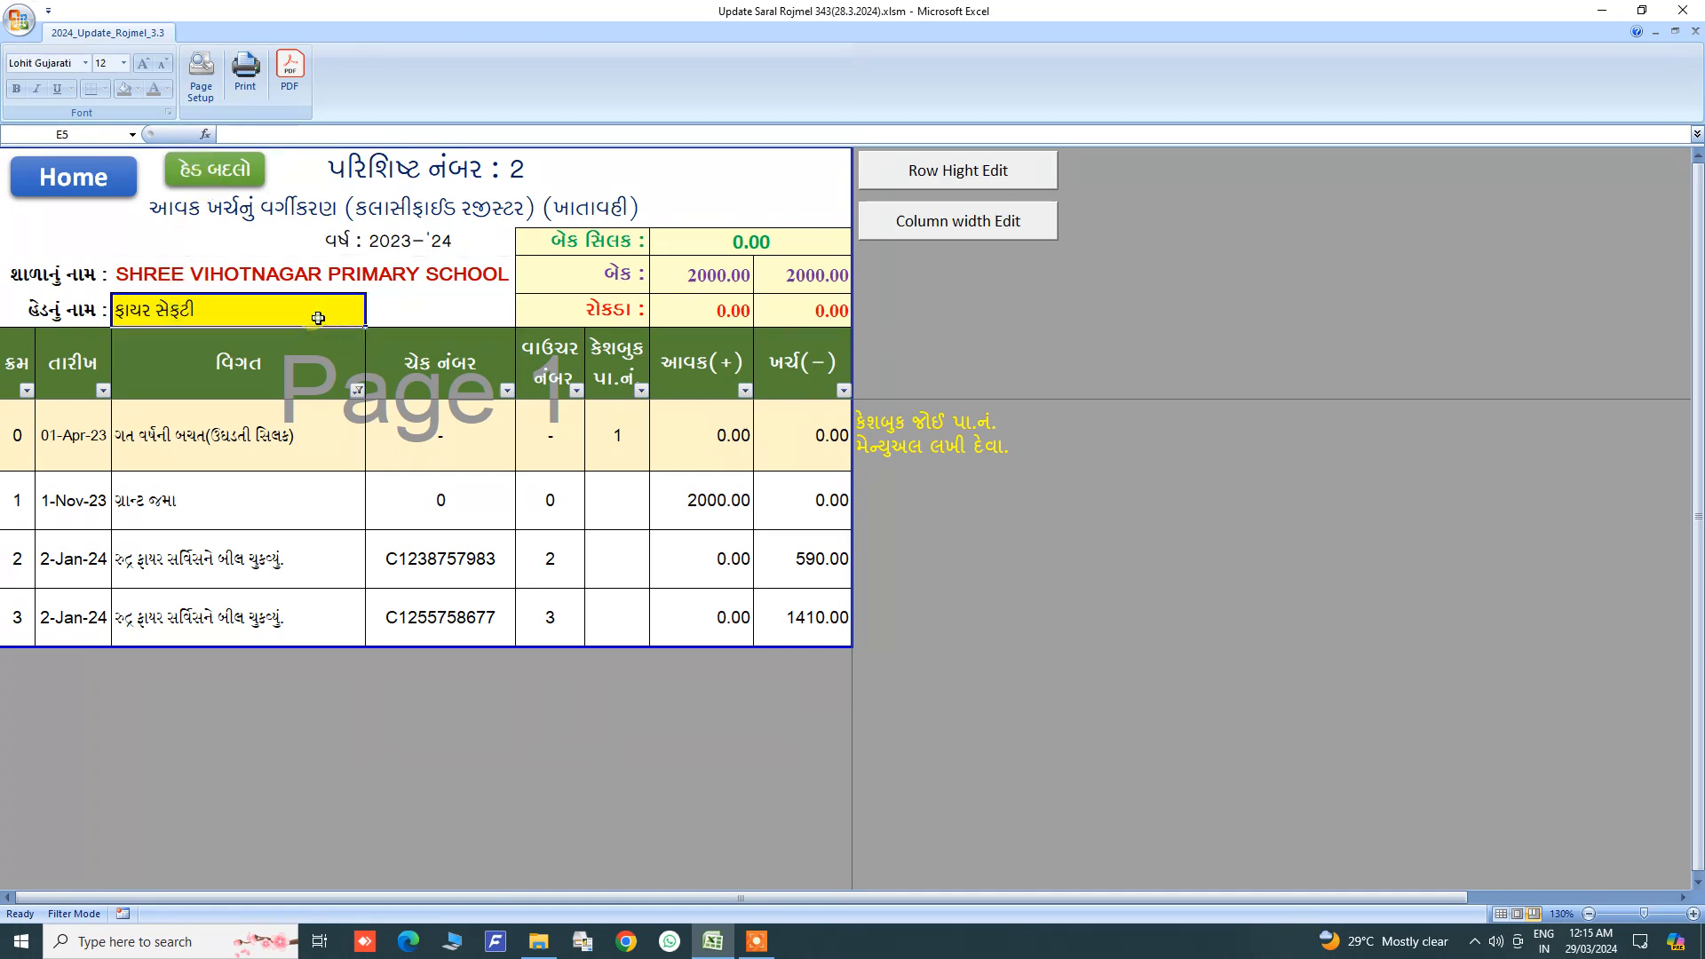
{"action": "left_click", "coordinate": [106, 182]}
Step: Look over the bill register and the income and expense register, returning to the home sheet after each
{"action": "left_click", "coordinate": [110, 444]}
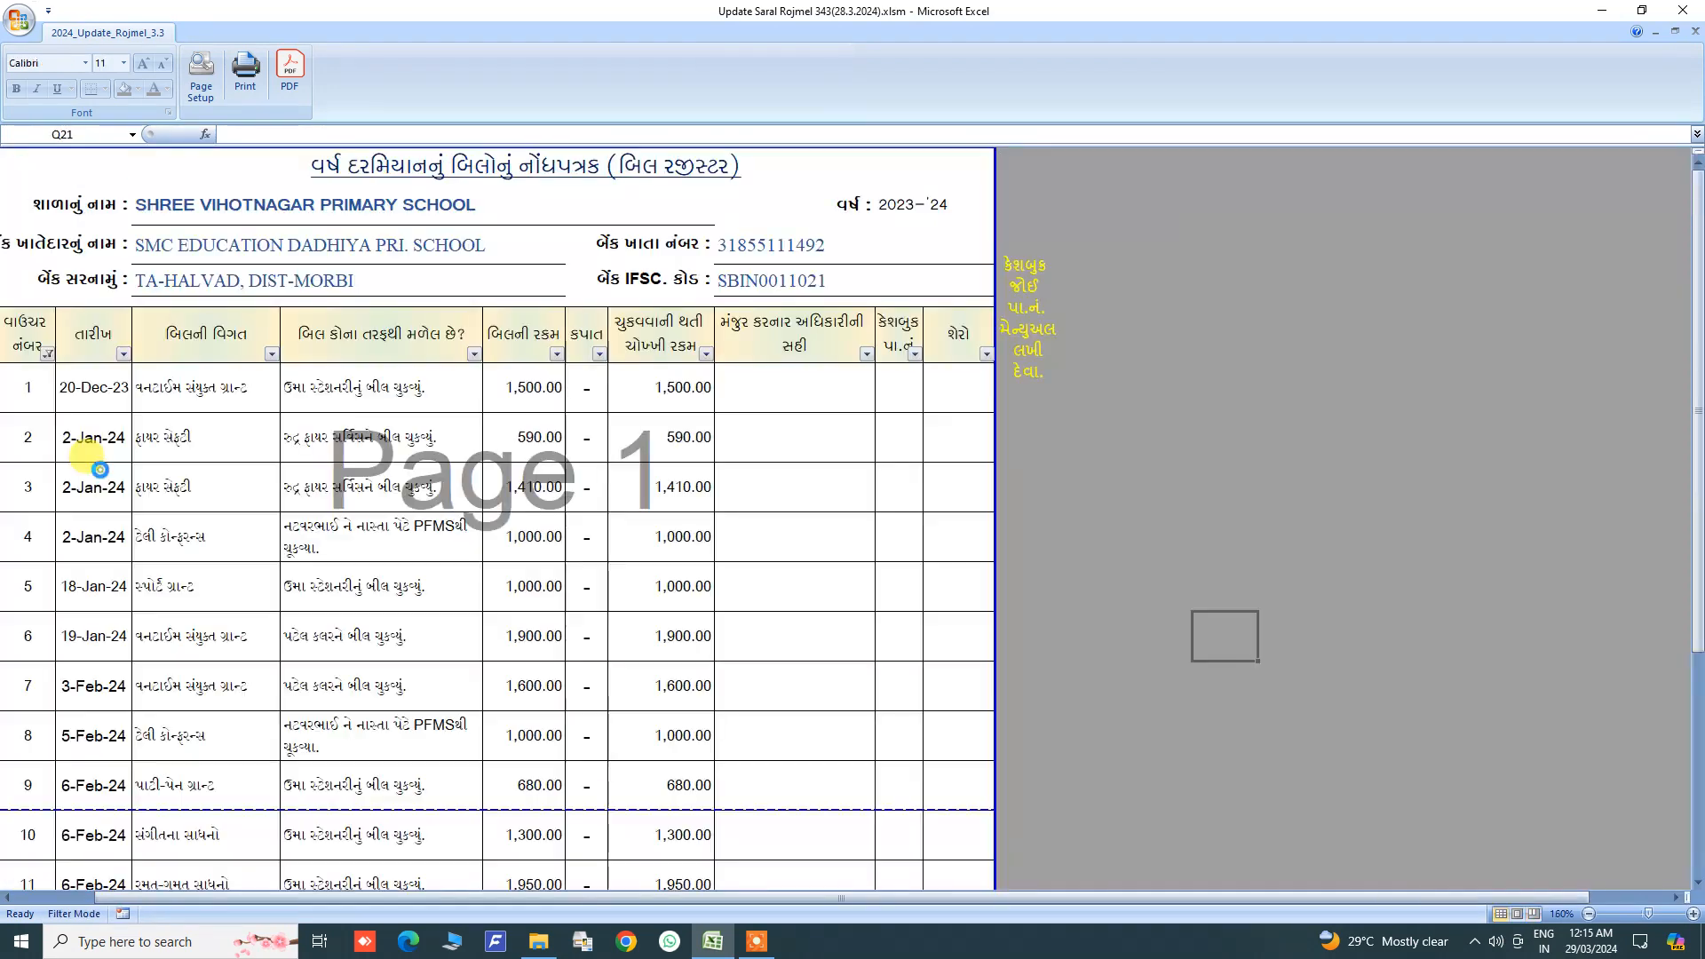
{"action": "left_click", "coordinate": [75, 177]}
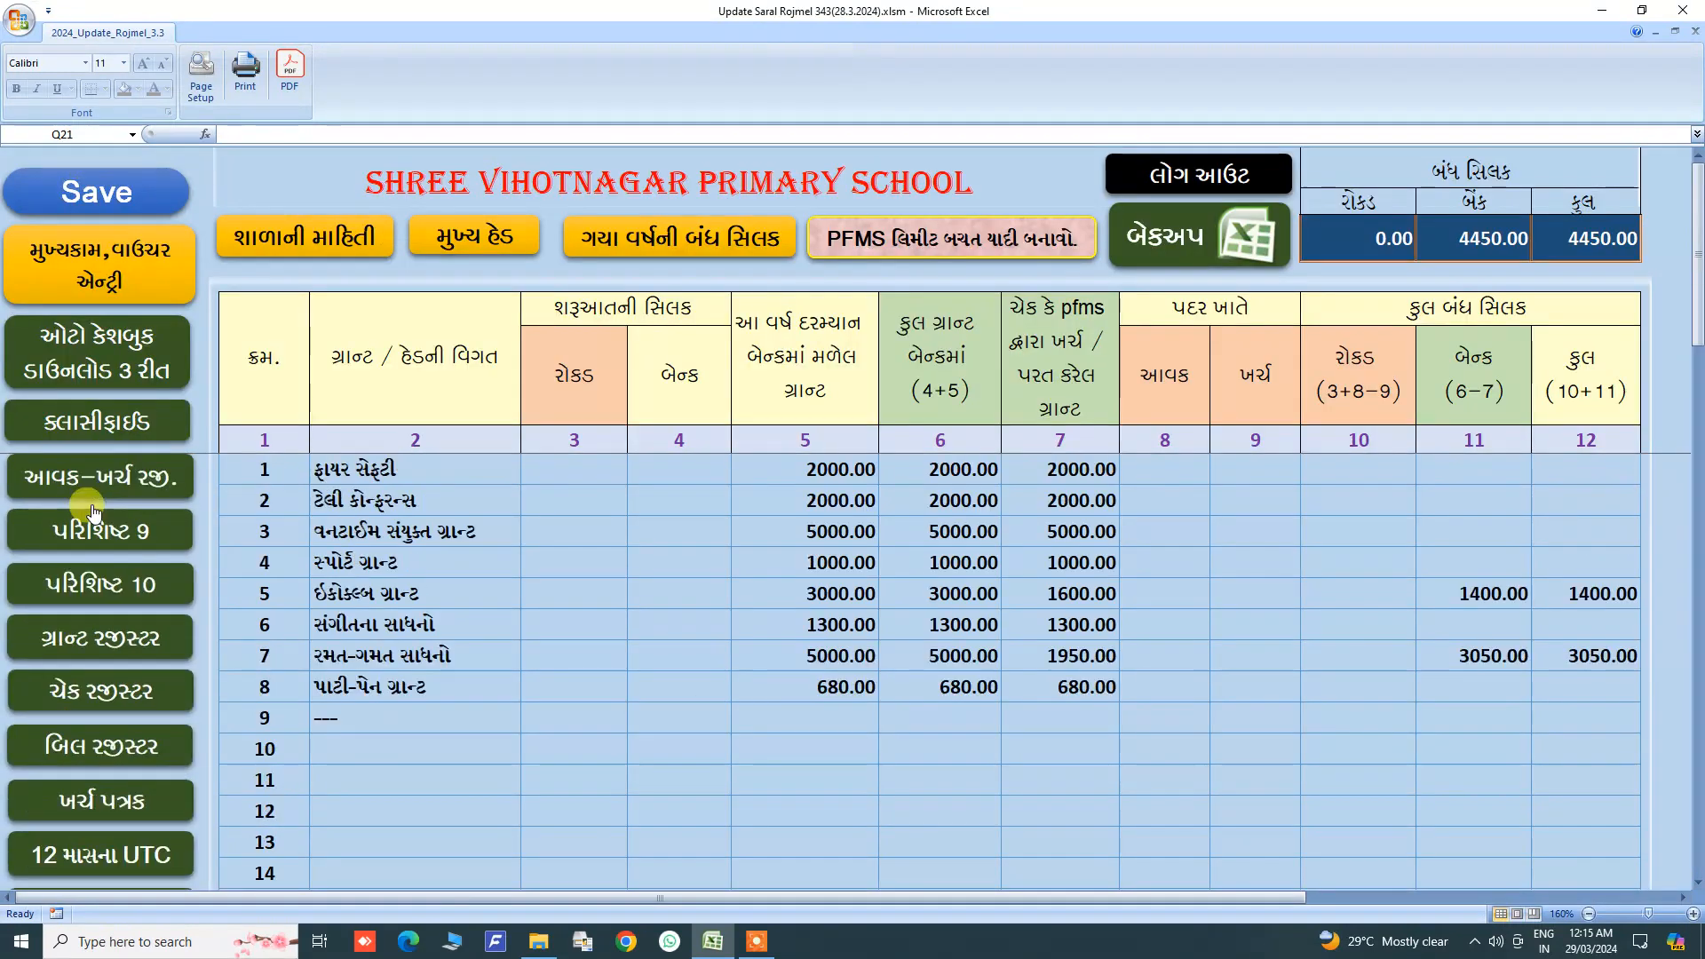
{"action": "left_click", "coordinate": [88, 477]}
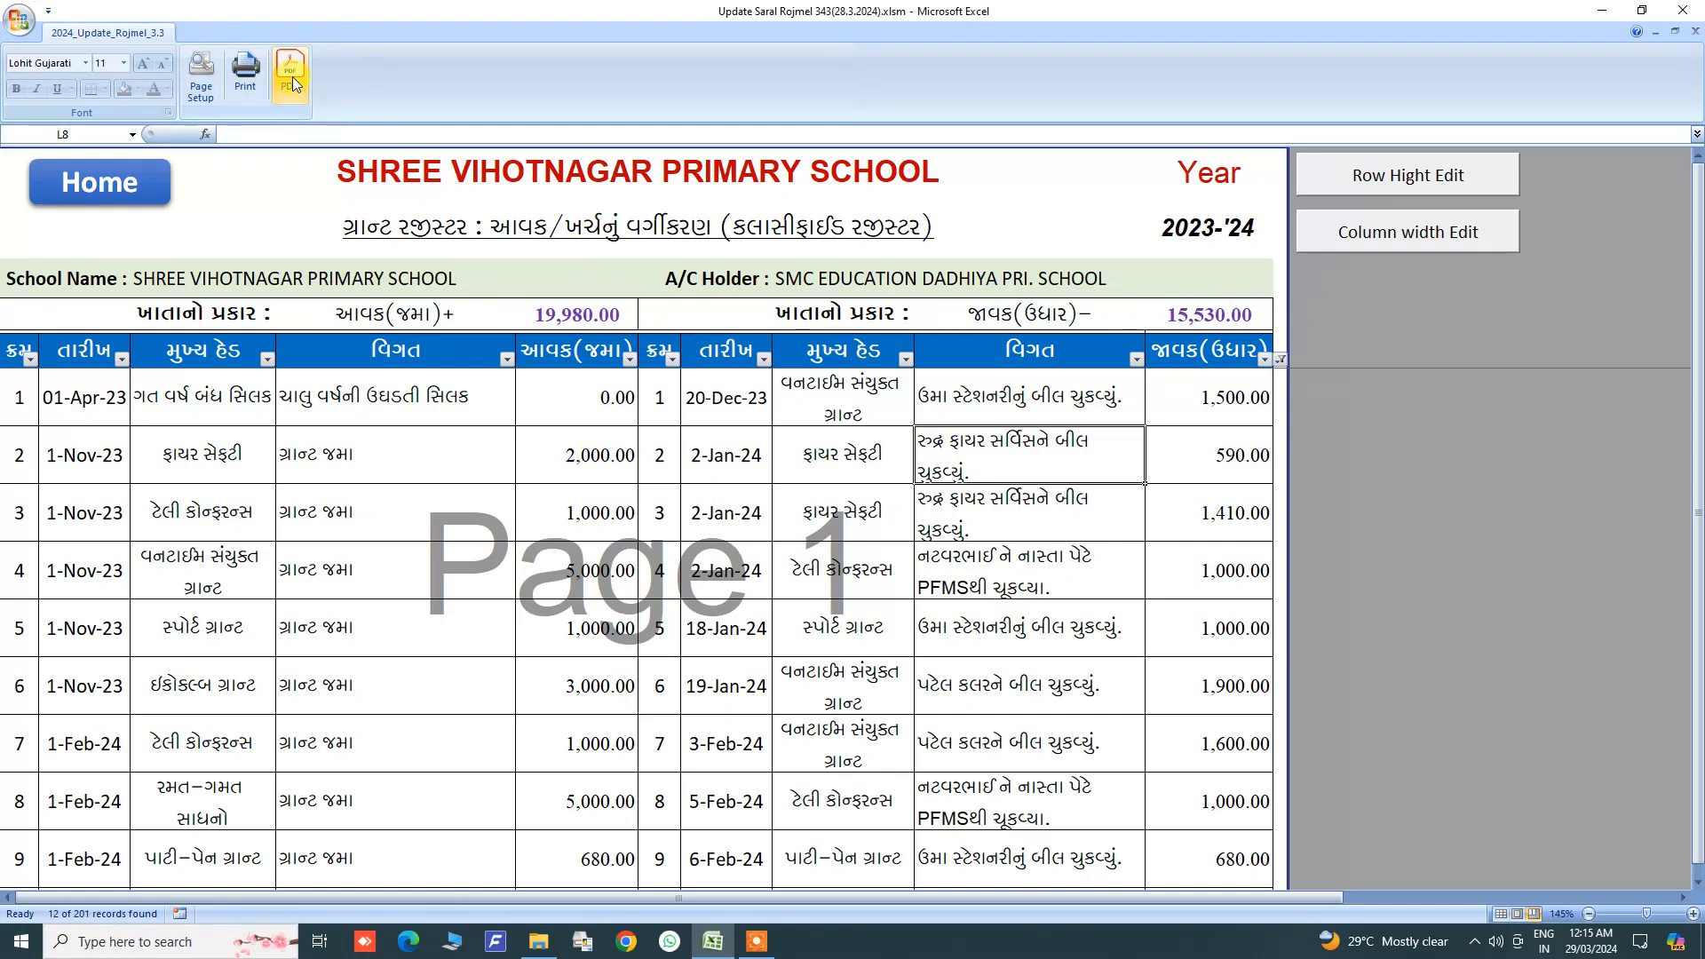
{"action": "scroll", "coordinate": [342, 445], "scroll_direction": "down", "scroll_amount": 3}
{"action": "scroll", "coordinate": [343, 445], "scroll_direction": "up", "scroll_amount": 3}
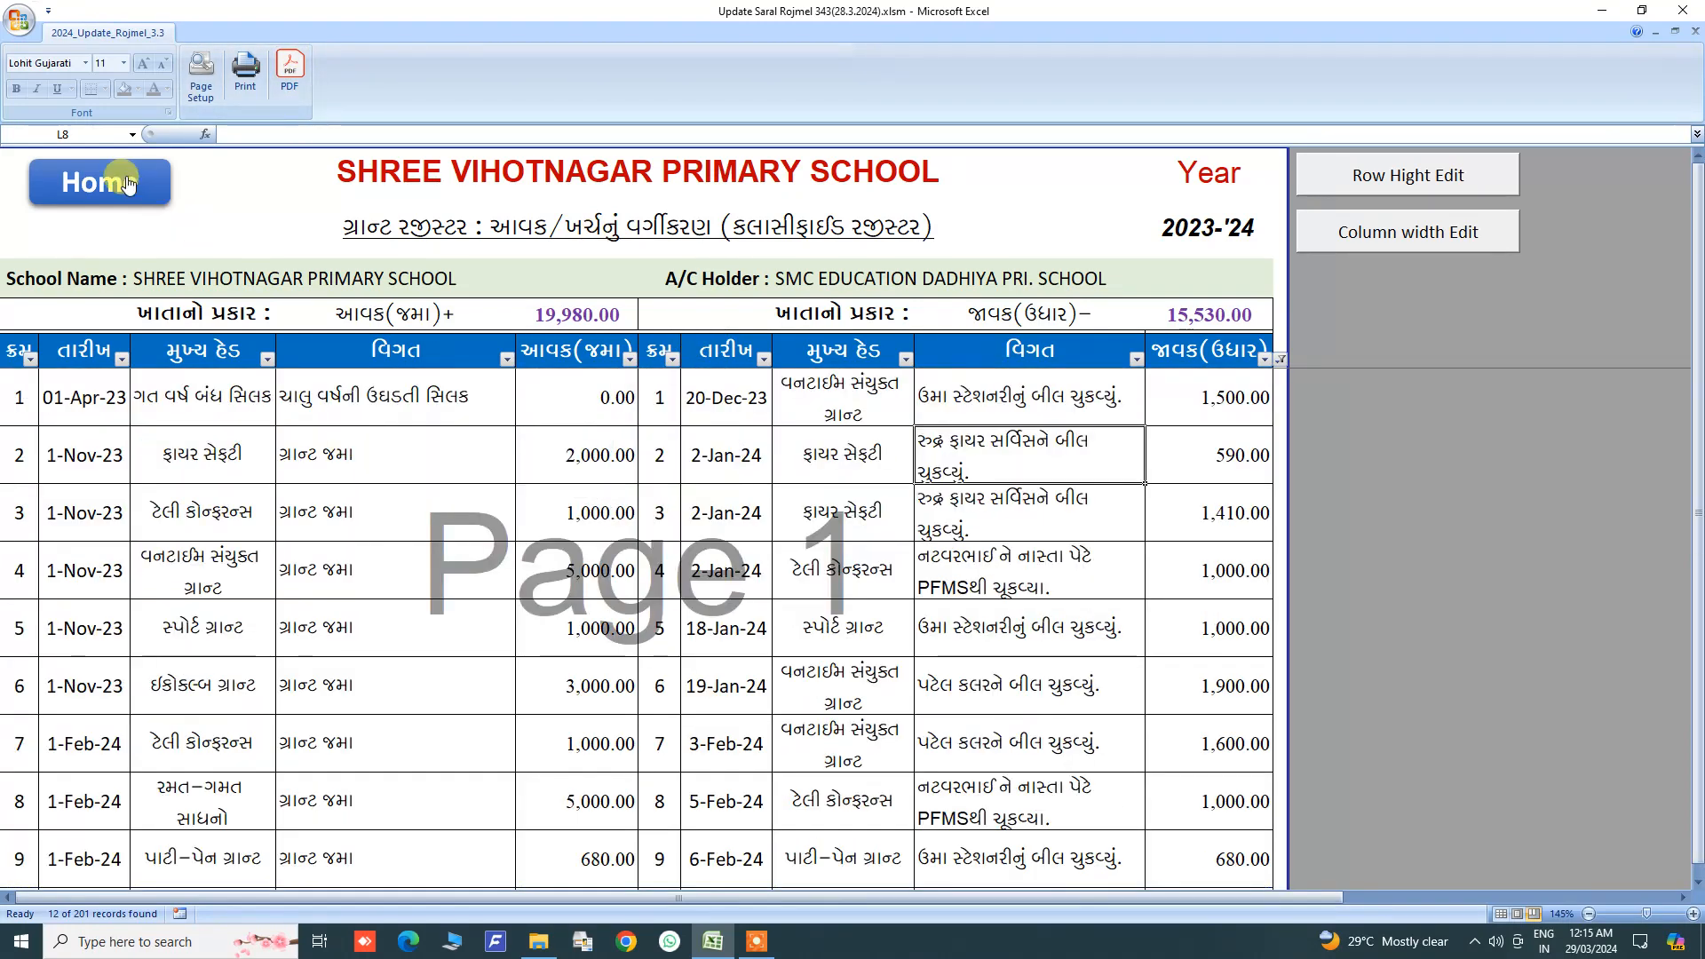
{"action": "left_click", "coordinate": [128, 184]}
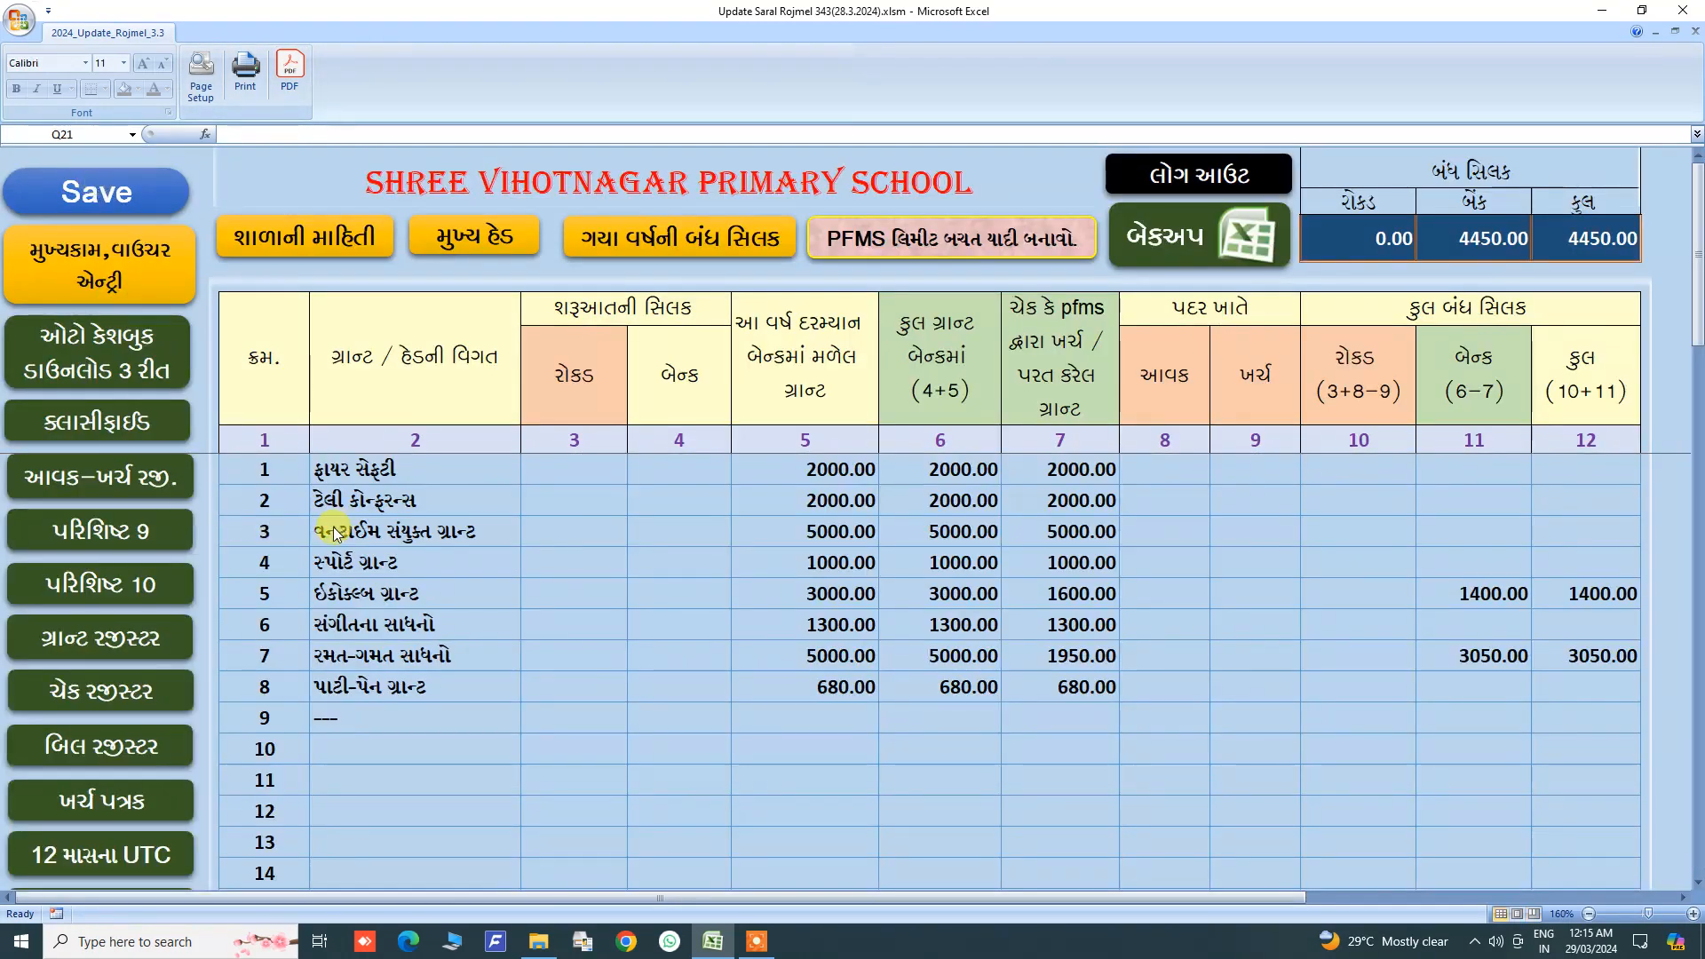
{"action": "scroll", "coordinate": [120, 590], "scroll_direction": "down", "scroll_amount": 2}
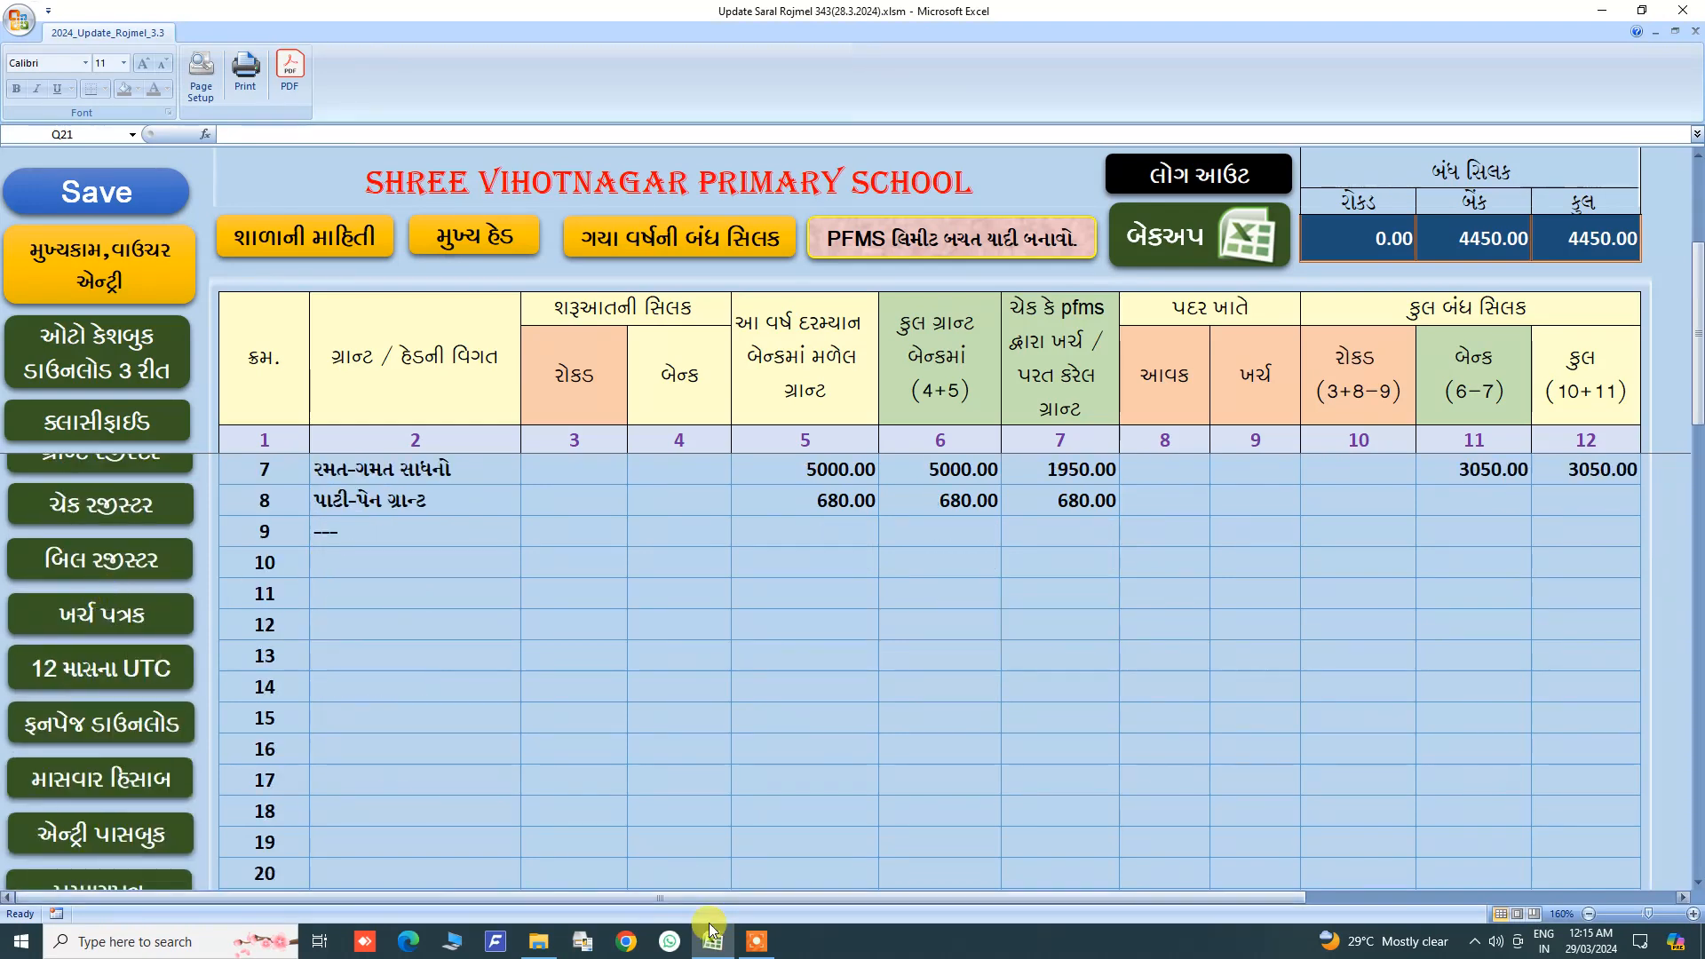
{"action": "scroll", "coordinate": [294, 566], "scroll_direction": "up", "scroll_amount": 2}
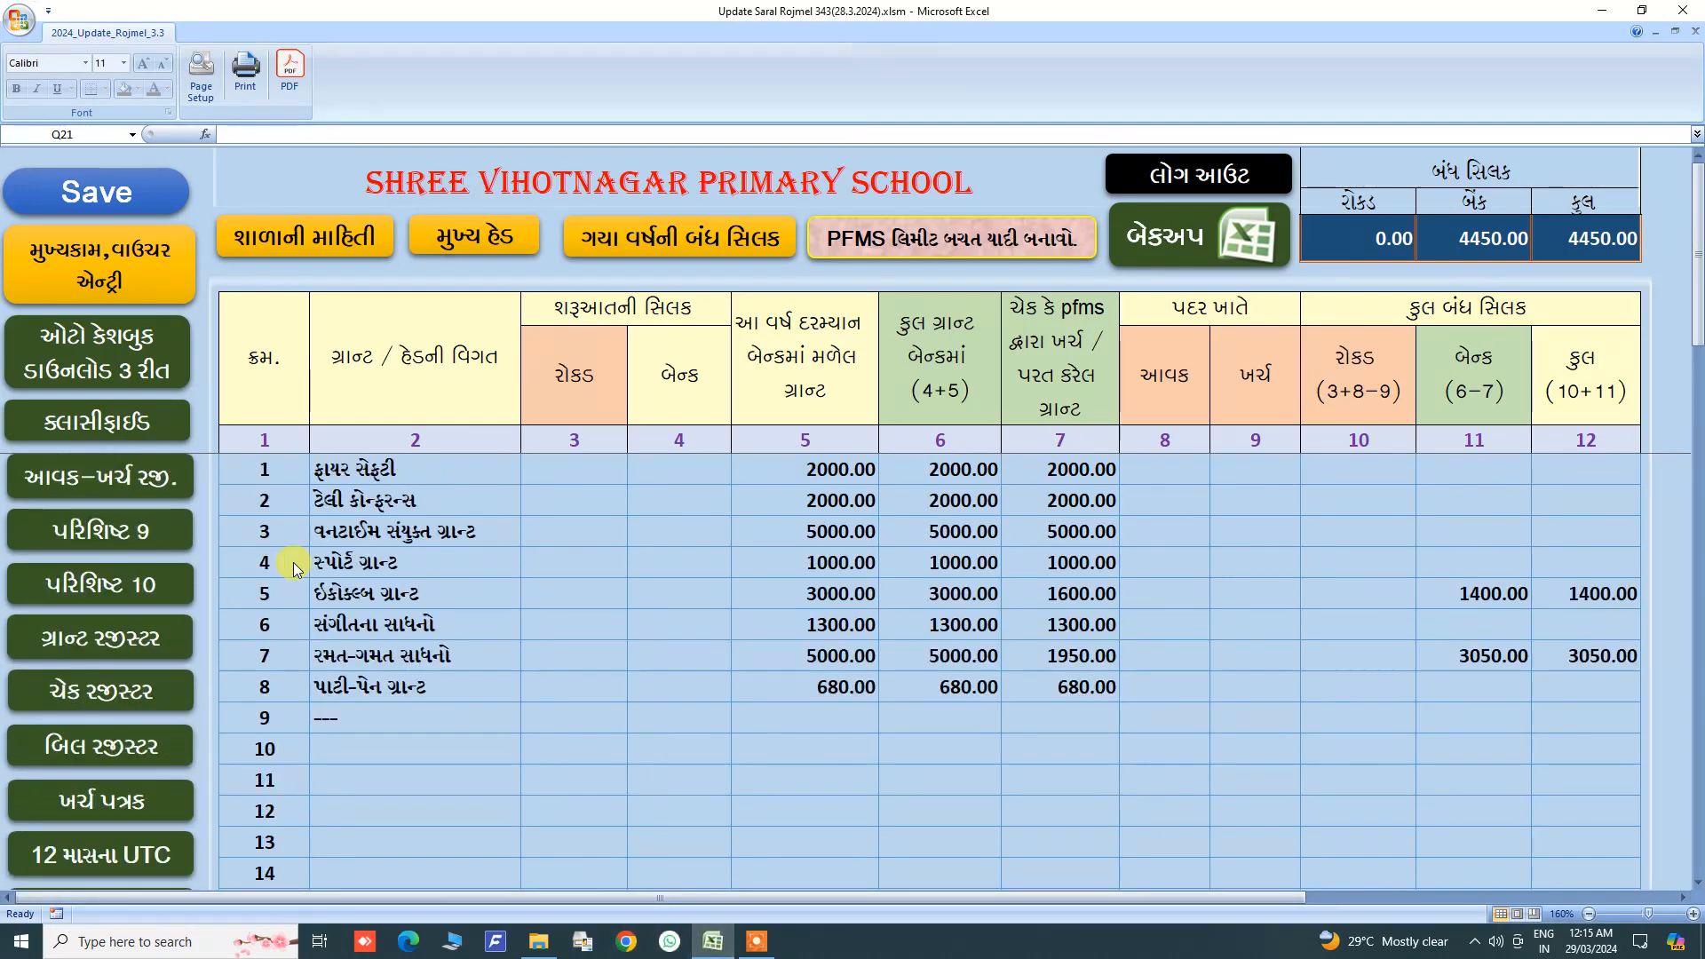
Step: Switch to File Explorer and review 0.xlsx.pdf to 3.xlsx.pdf and merged.pdf in the cashbook folder
{"action": "left_click", "coordinate": [539, 941]}
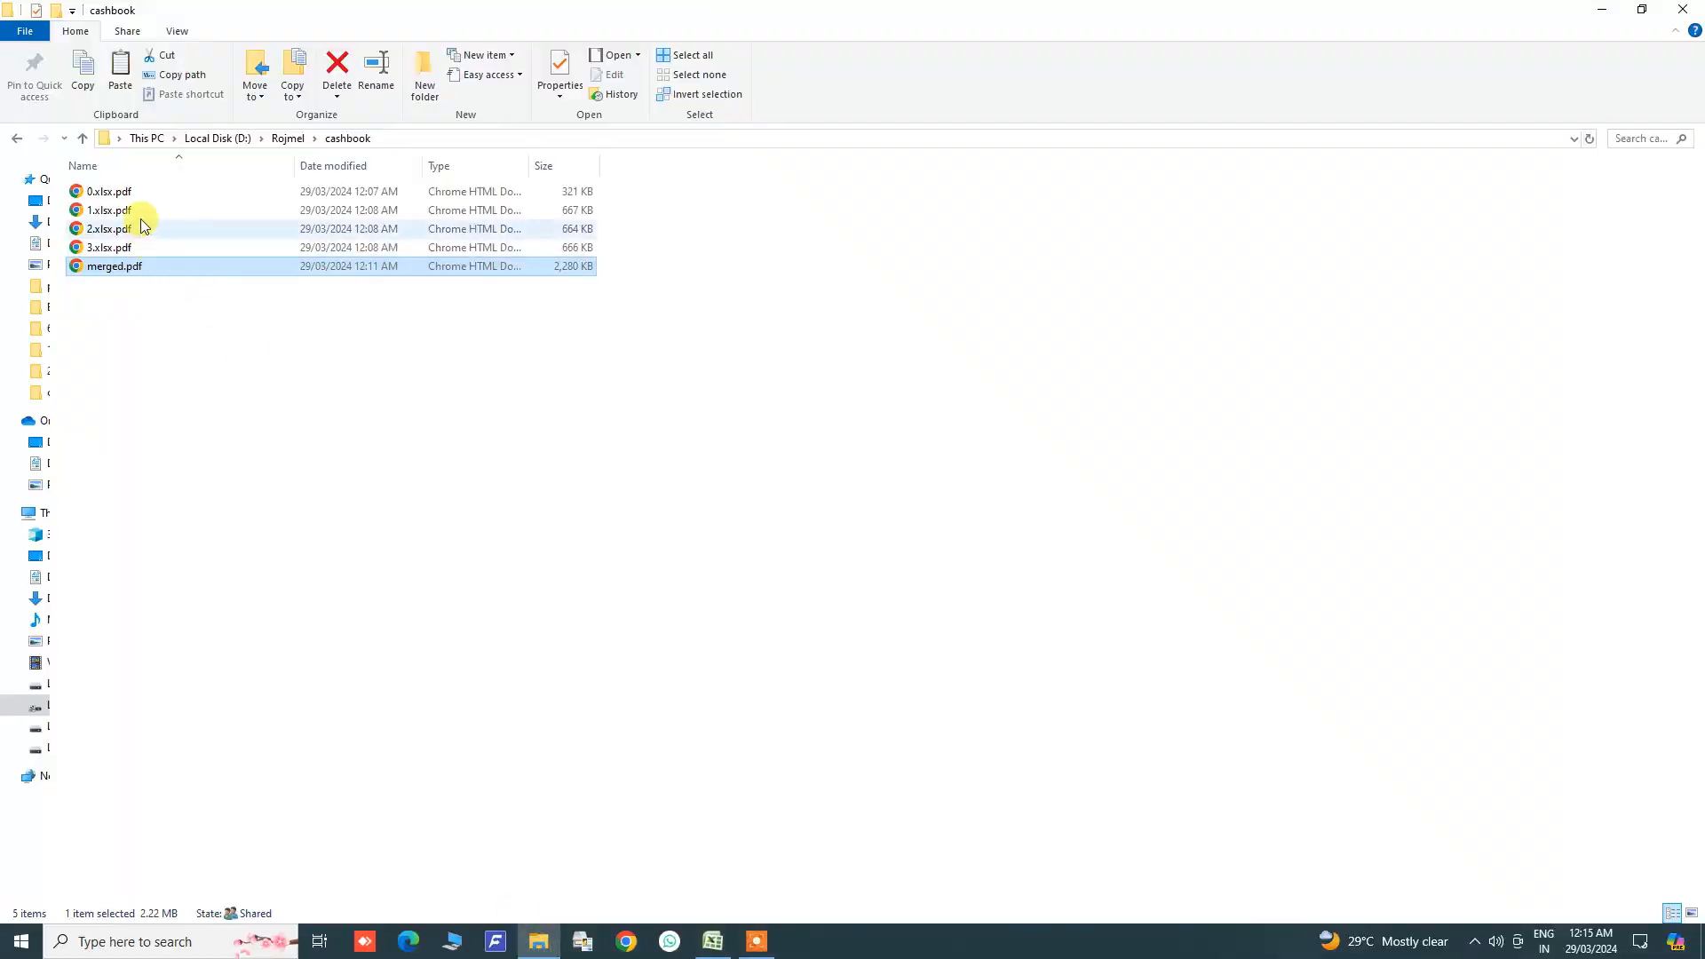
{"action": "left_click", "coordinate": [111, 191]}
{"action": "left_click", "coordinate": [138, 250], "text": "shift"}
{"action": "left_click", "coordinate": [130, 268]}
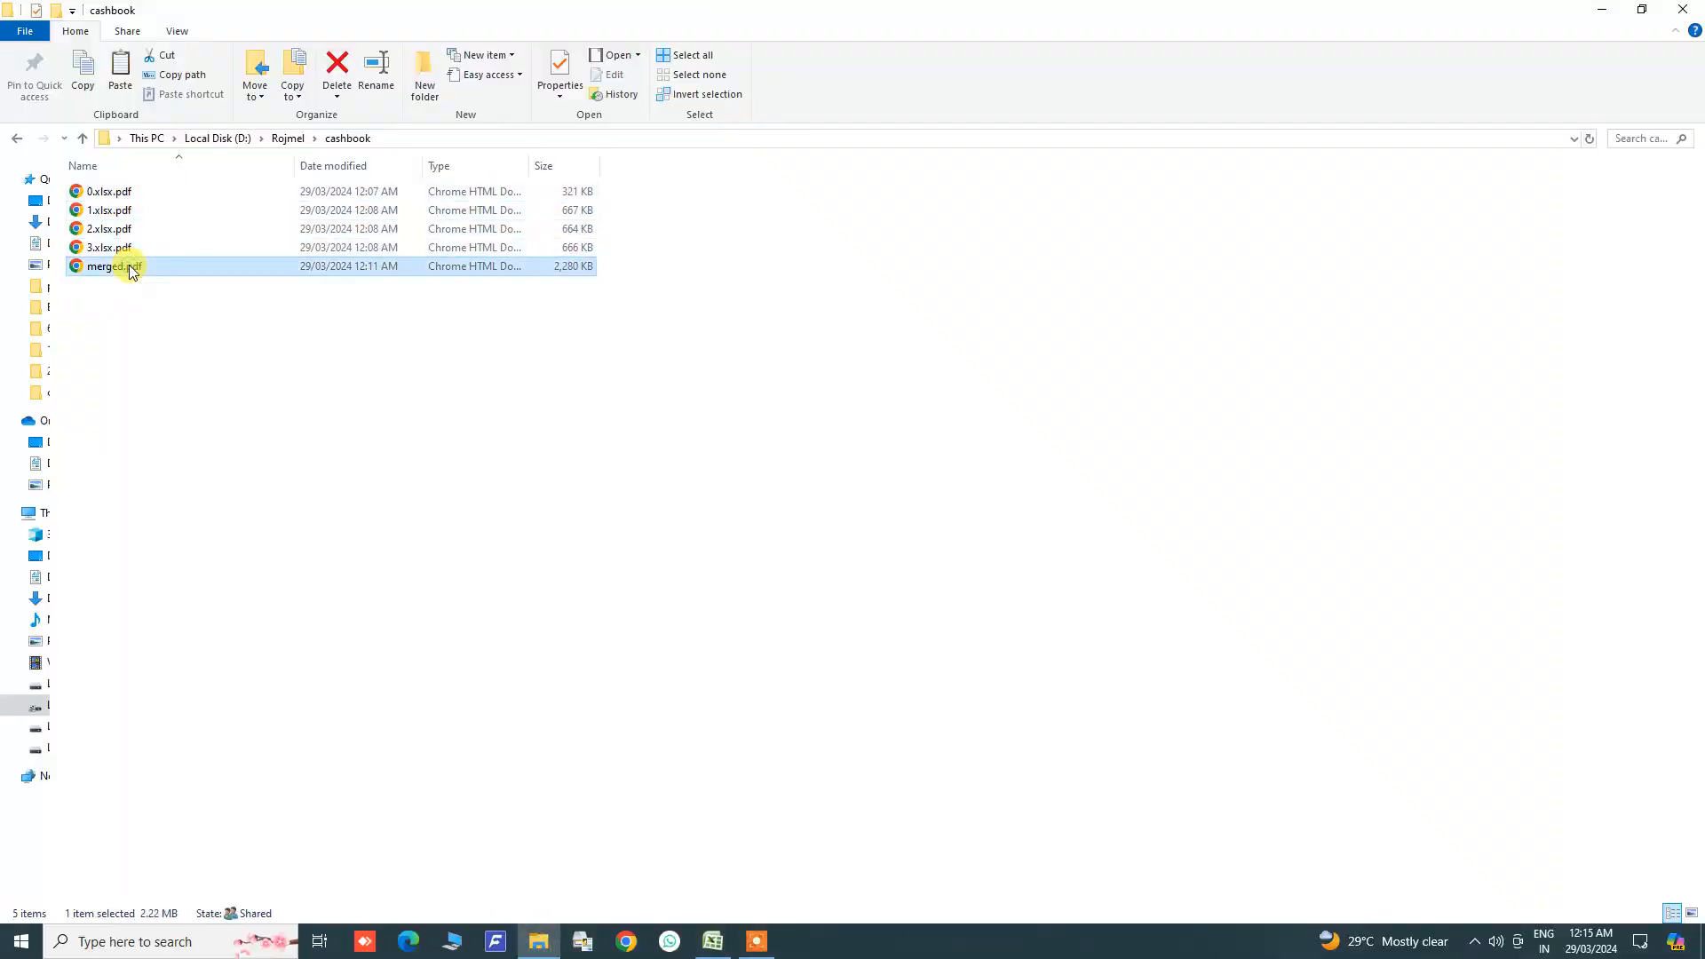
{"action": "left_click", "coordinate": [262, 479]}
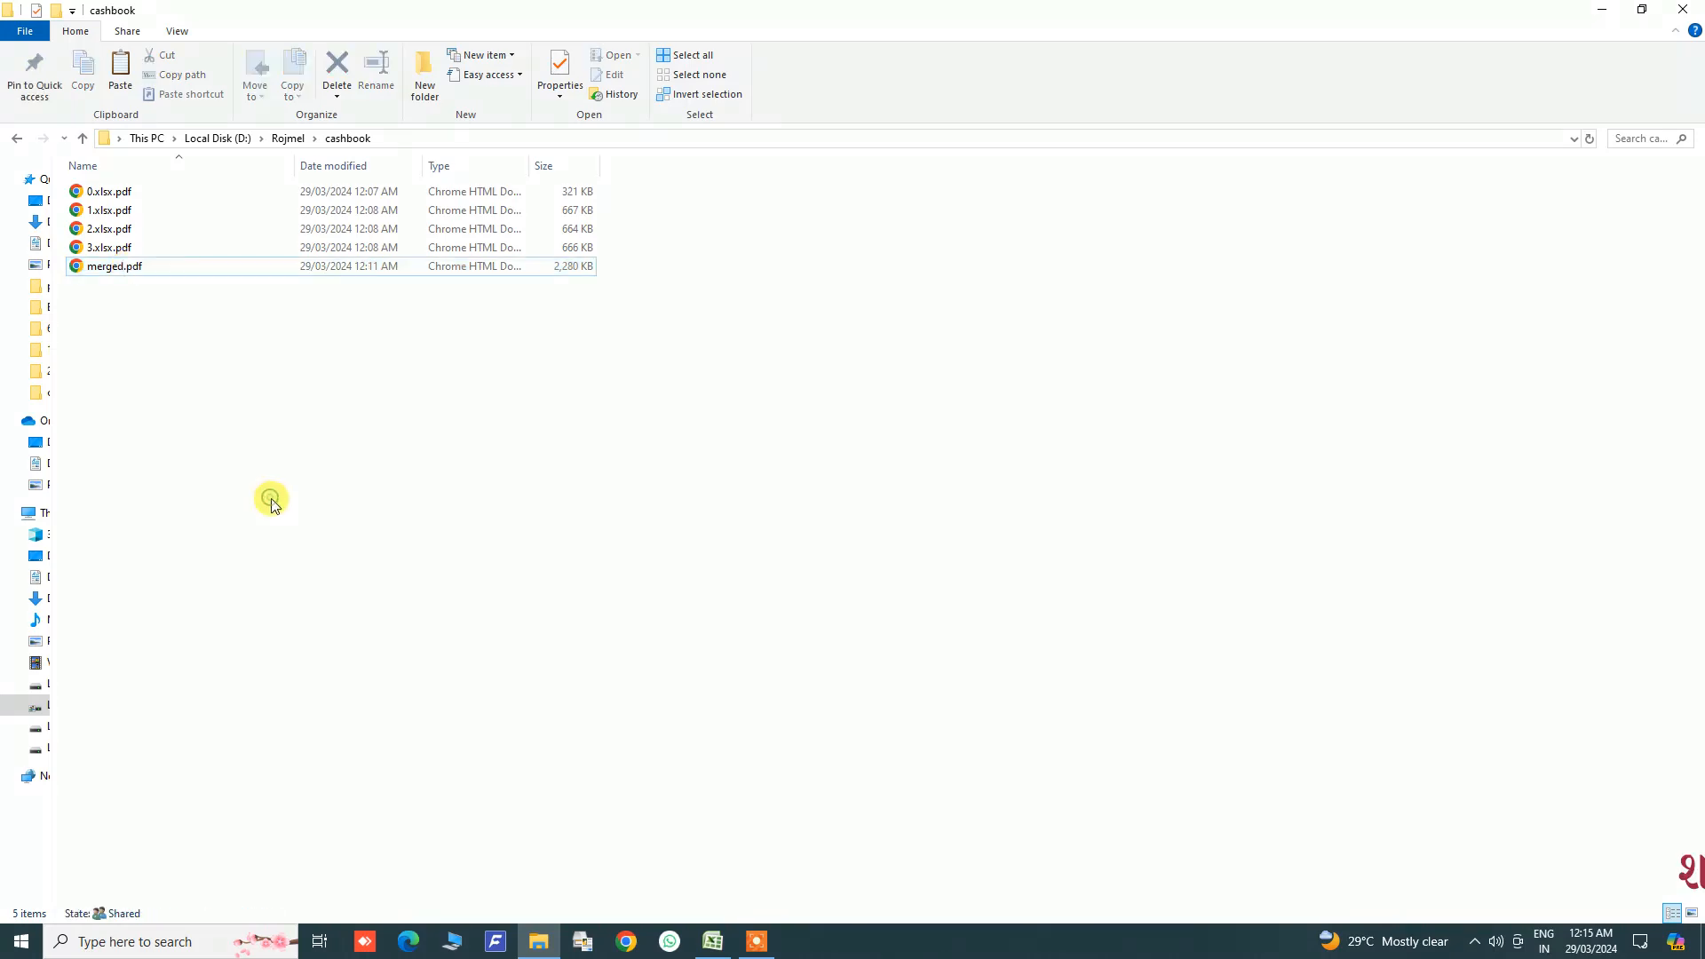
Step: Switch back to Excel, open the 12-month UTC report and look through the April 2023-'24 sheet
{"action": "left_click", "coordinate": [716, 946]}
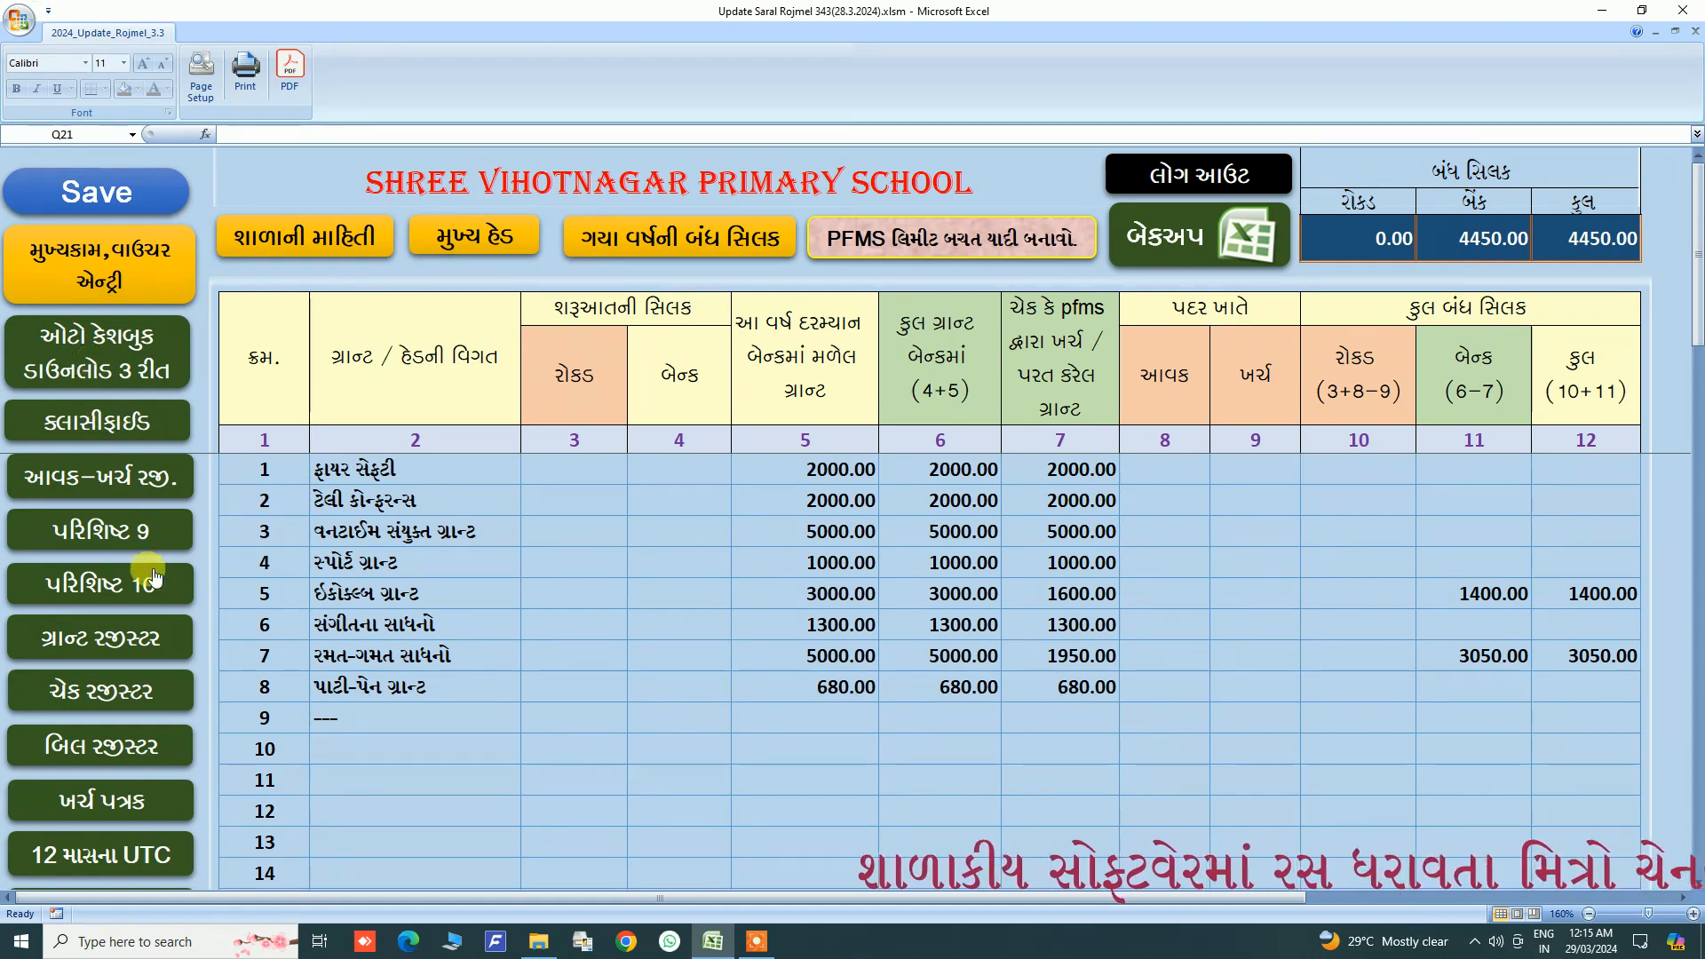
{"action": "scroll", "coordinate": [154, 575], "scroll_direction": "down", "scroll_amount": 4}
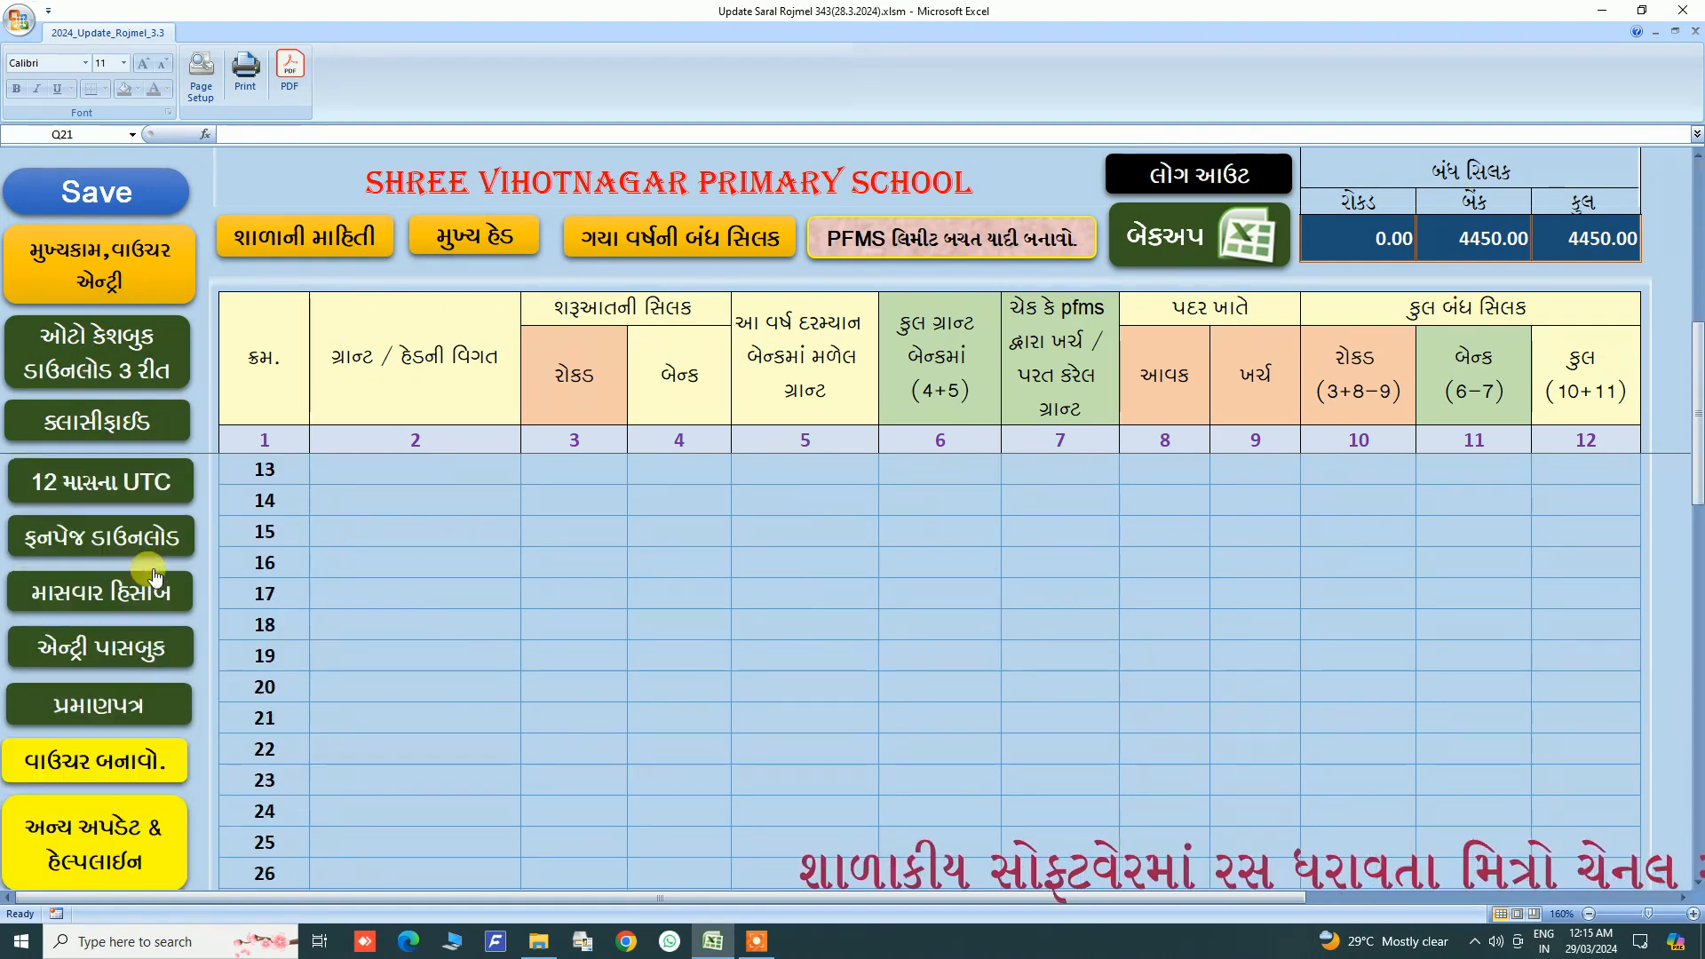
{"action": "left_click", "coordinate": [95, 488]}
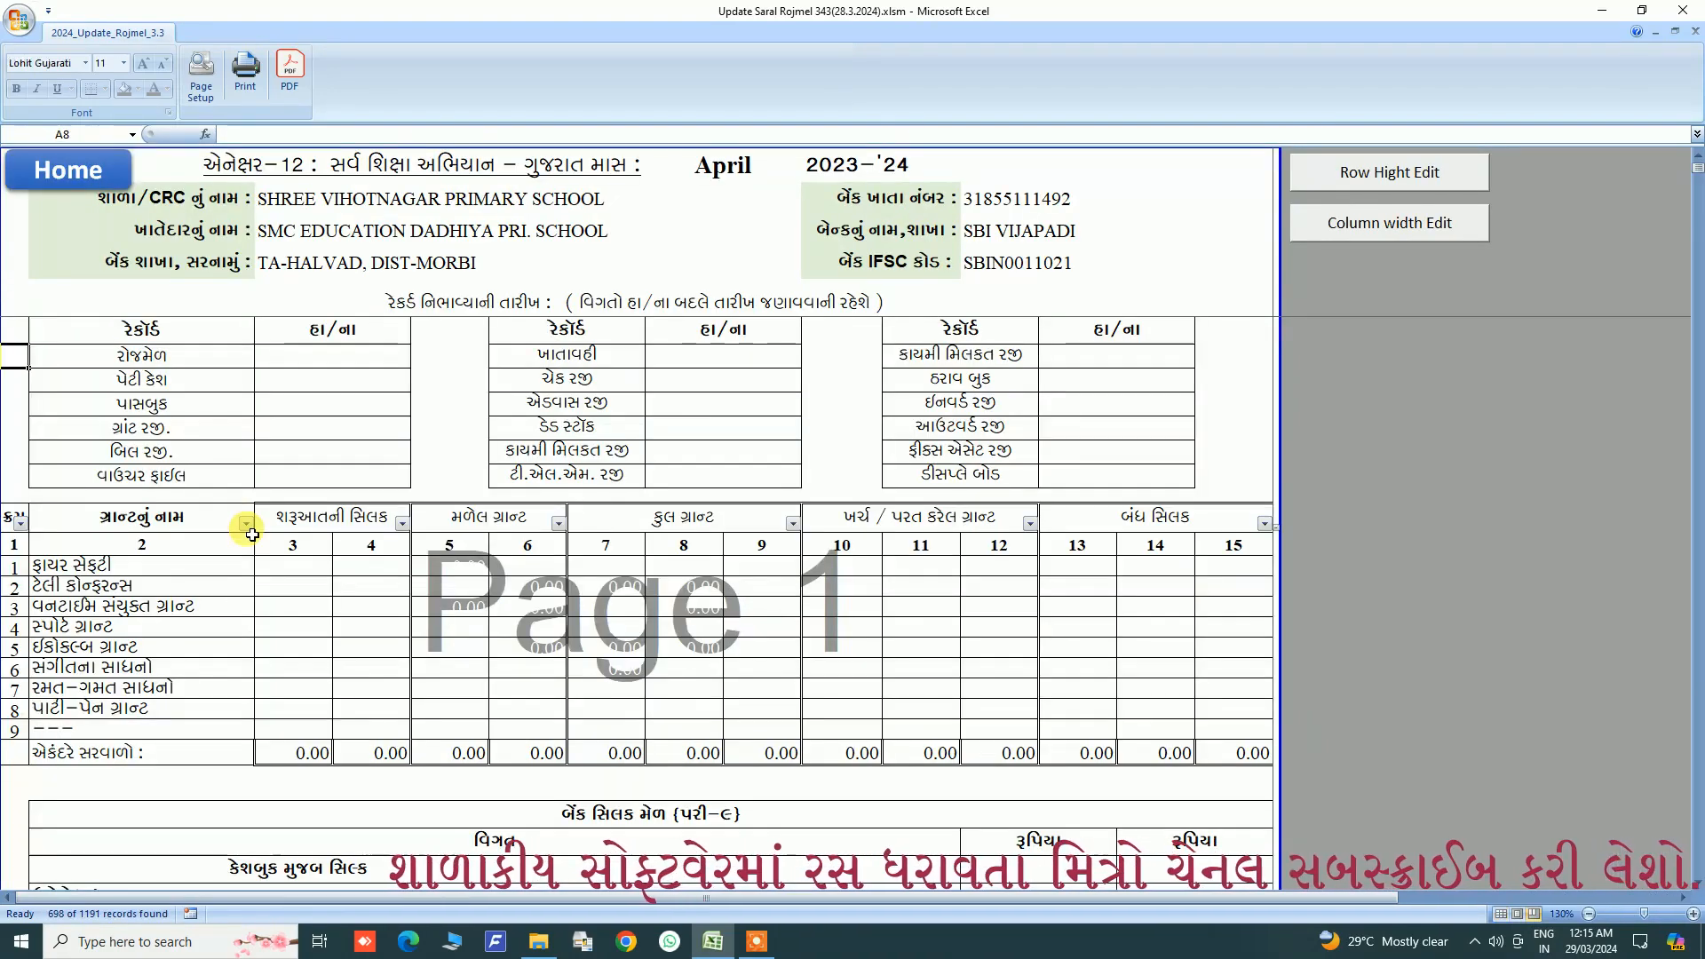
{"action": "scroll", "coordinate": [249, 528], "scroll_direction": "down", "scroll_amount": 3}
{"action": "scroll", "coordinate": [238, 511], "scroll_direction": "up", "scroll_amount": 3}
{"action": "scroll", "coordinate": [239, 514], "scroll_direction": "down", "scroll_amount": 5}
{"action": "scroll", "coordinate": [242, 514], "scroll_direction": "up", "scroll_amount": 5}
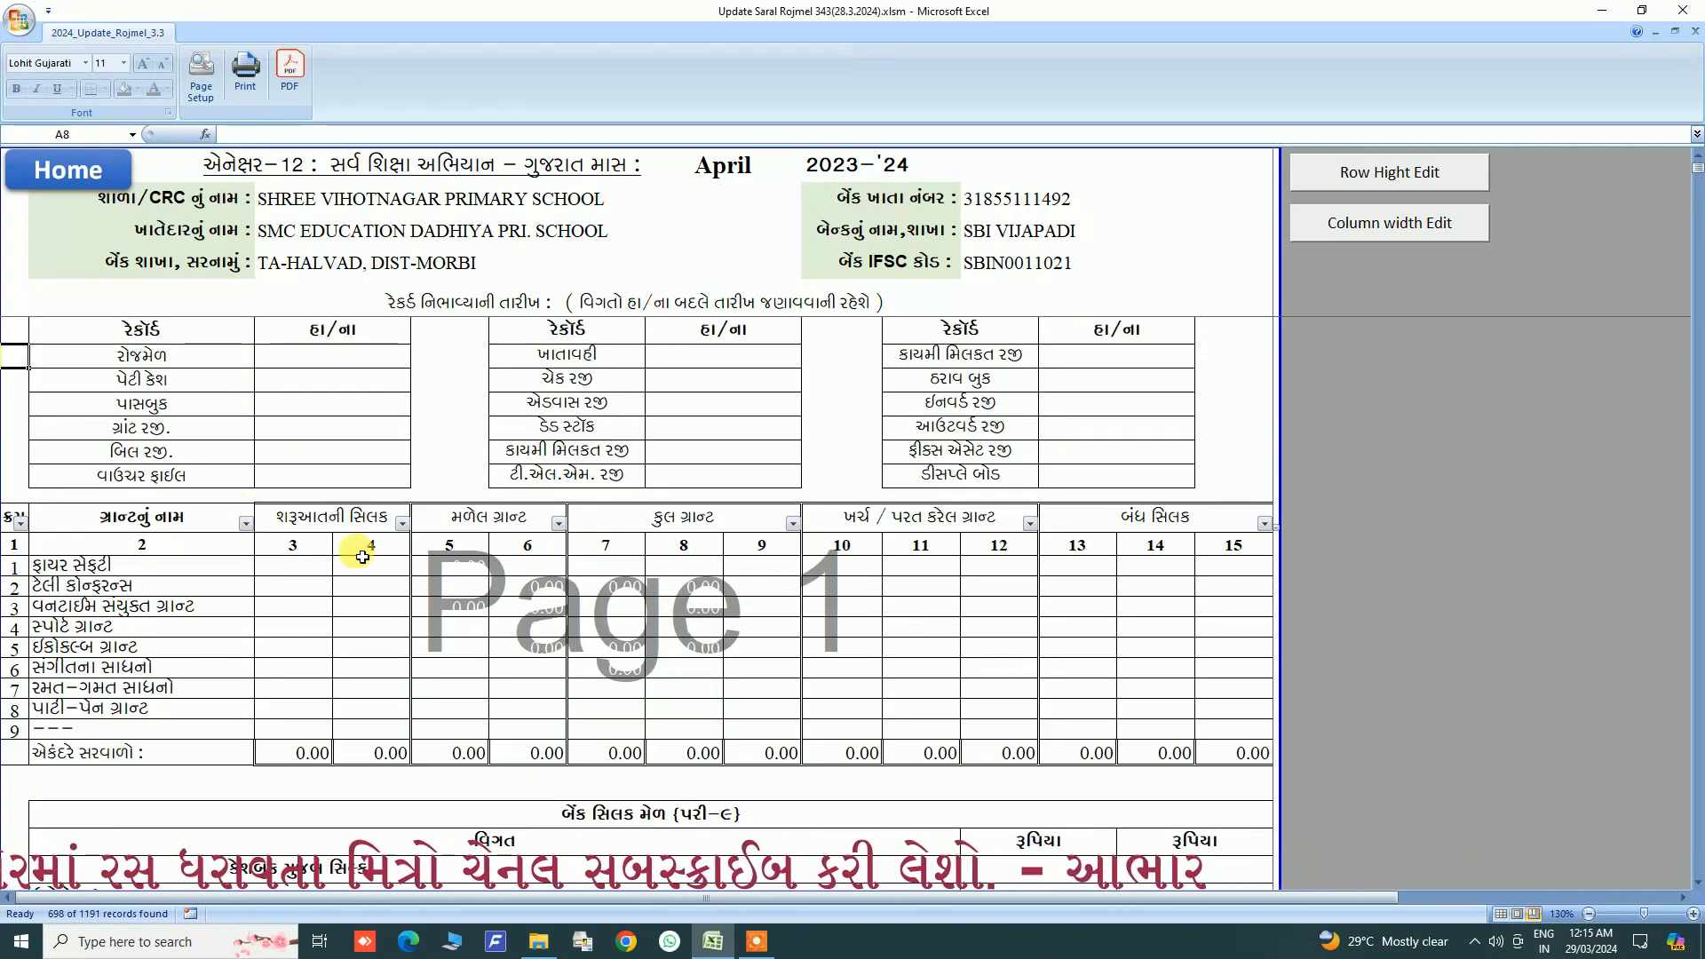
{"action": "scroll", "coordinate": [355, 559], "scroll_direction": "down", "scroll_amount": 5}
{"action": "scroll", "coordinate": [355, 559], "scroll_direction": "up", "scroll_amount": 5}
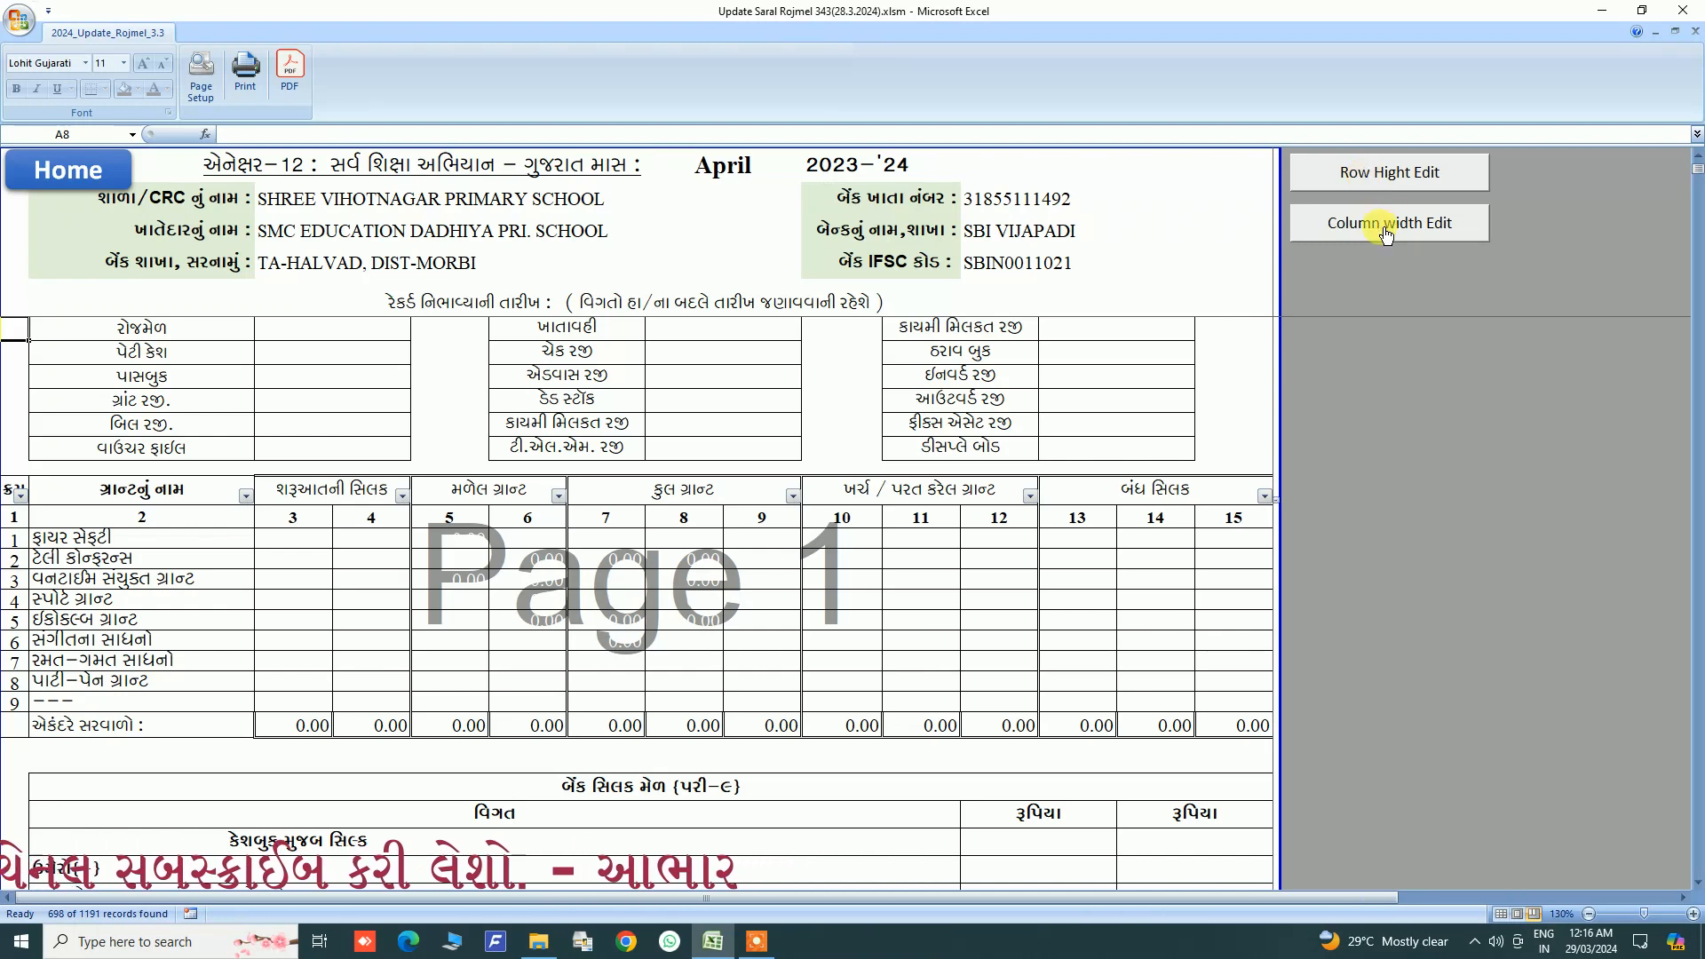
Step: Look through the April 2023-'24 UTC sheet from the record table down to the certificate section
{"action": "scroll", "coordinate": [648, 595], "scroll_direction": "down", "scroll_amount": 3}
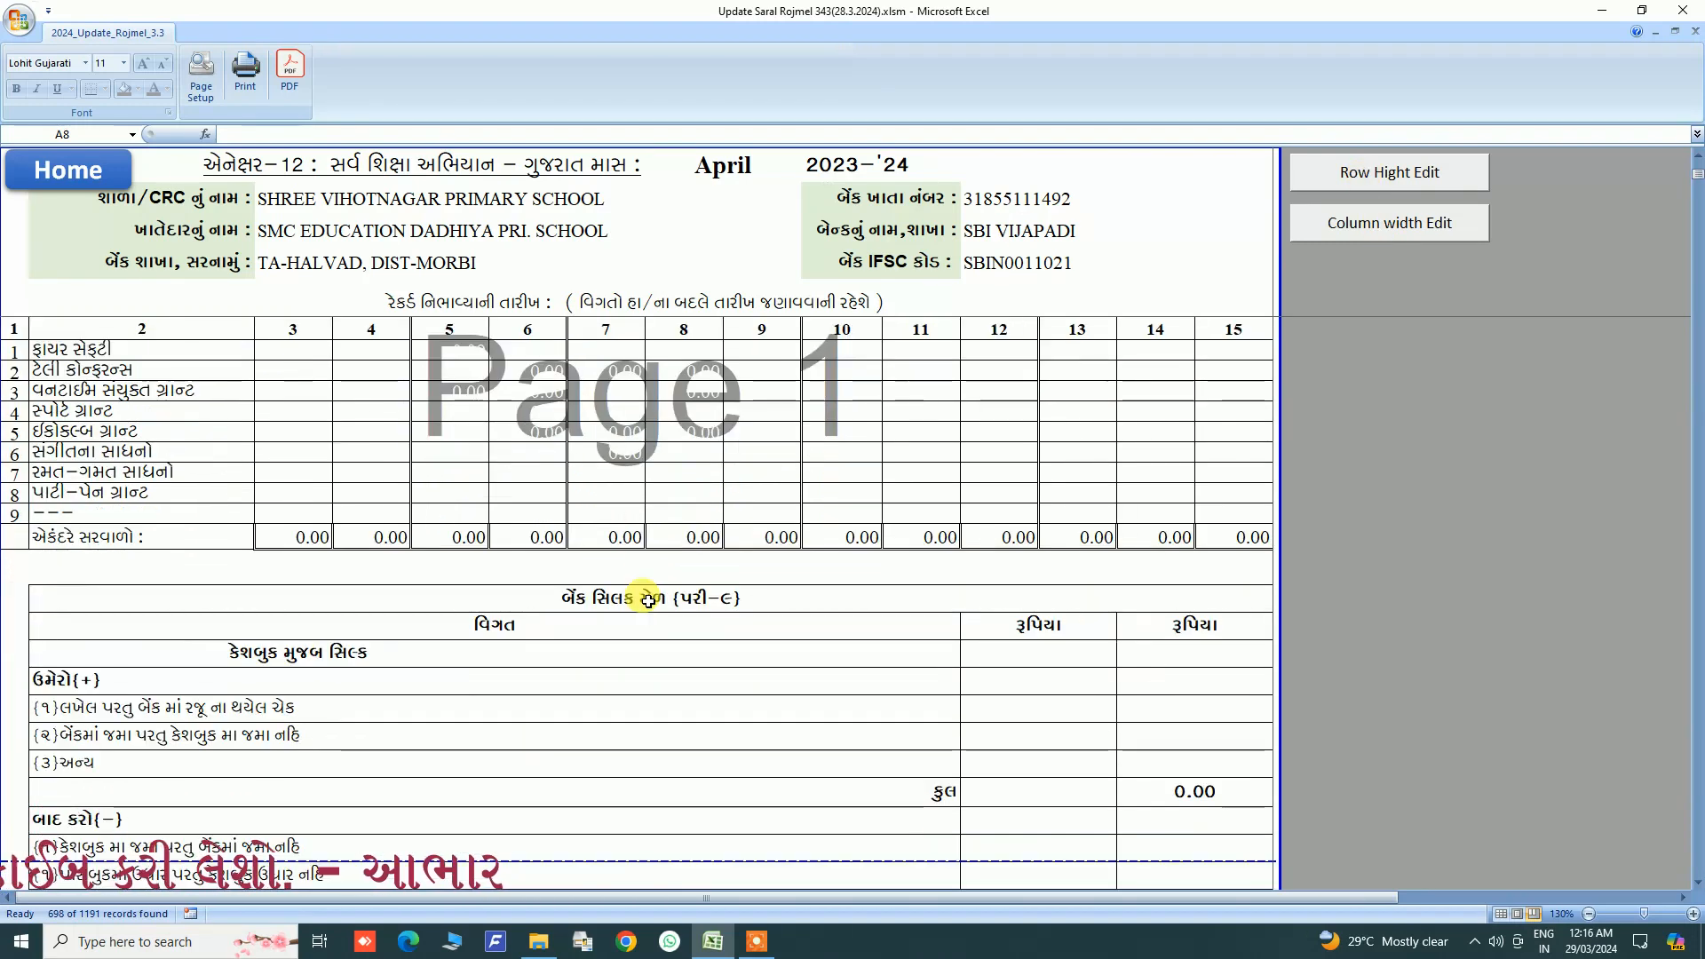
{"action": "scroll", "coordinate": [648, 599], "scroll_direction": "down", "scroll_amount": 3}
{"action": "scroll", "coordinate": [506, 704], "scroll_direction": "up", "scroll_amount": 6}
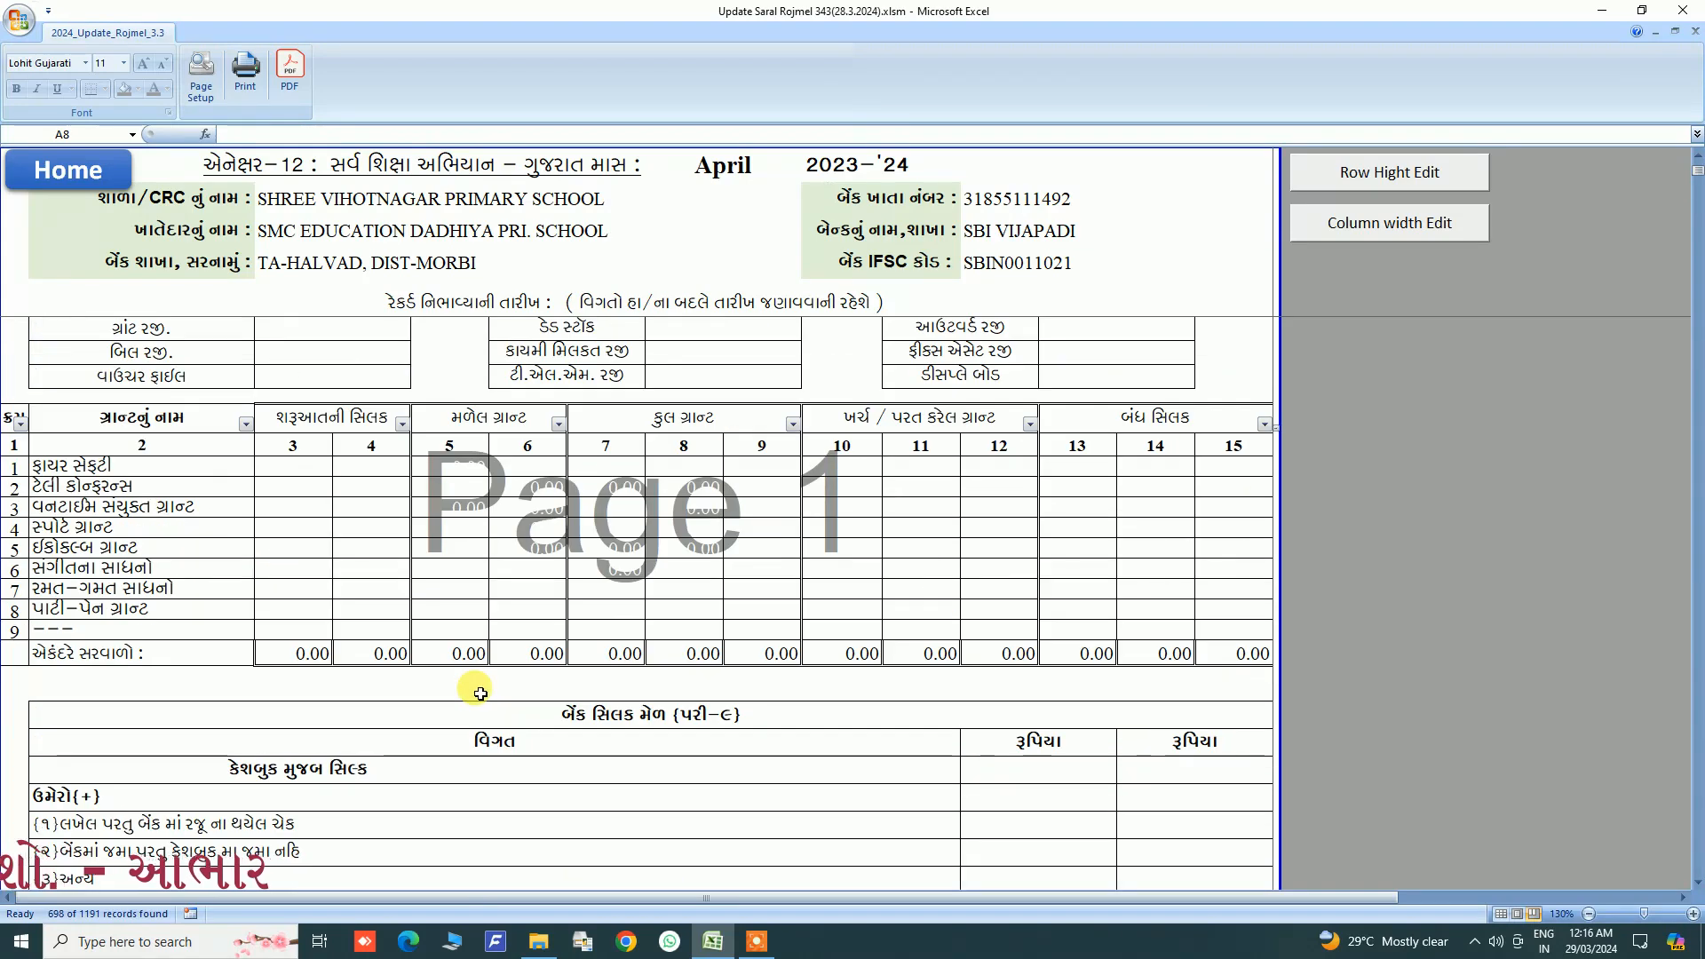
{"action": "scroll", "coordinate": [475, 688], "scroll_direction": "down", "scroll_amount": 3}
{"action": "scroll", "coordinate": [722, 118], "scroll_direction": "up", "scroll_amount": 3}
{"action": "scroll", "coordinate": [658, 320], "scroll_direction": "down", "scroll_amount": 6}
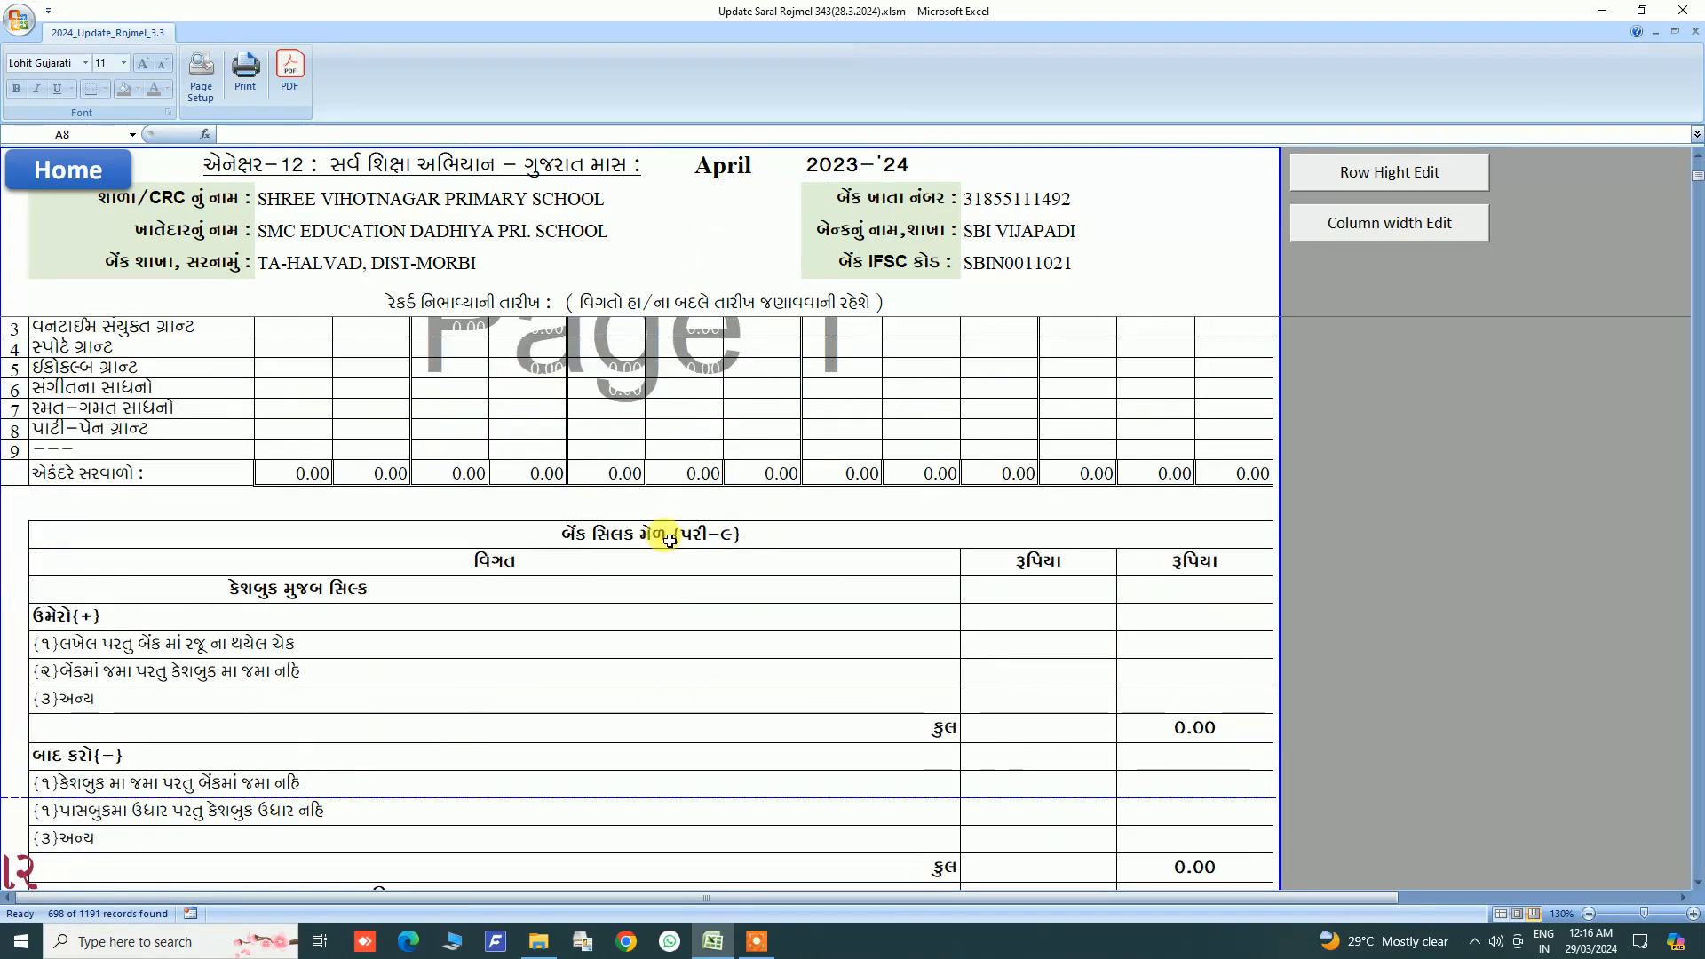
{"action": "scroll", "coordinate": [643, 559], "scroll_direction": "down", "scroll_amount": 2}
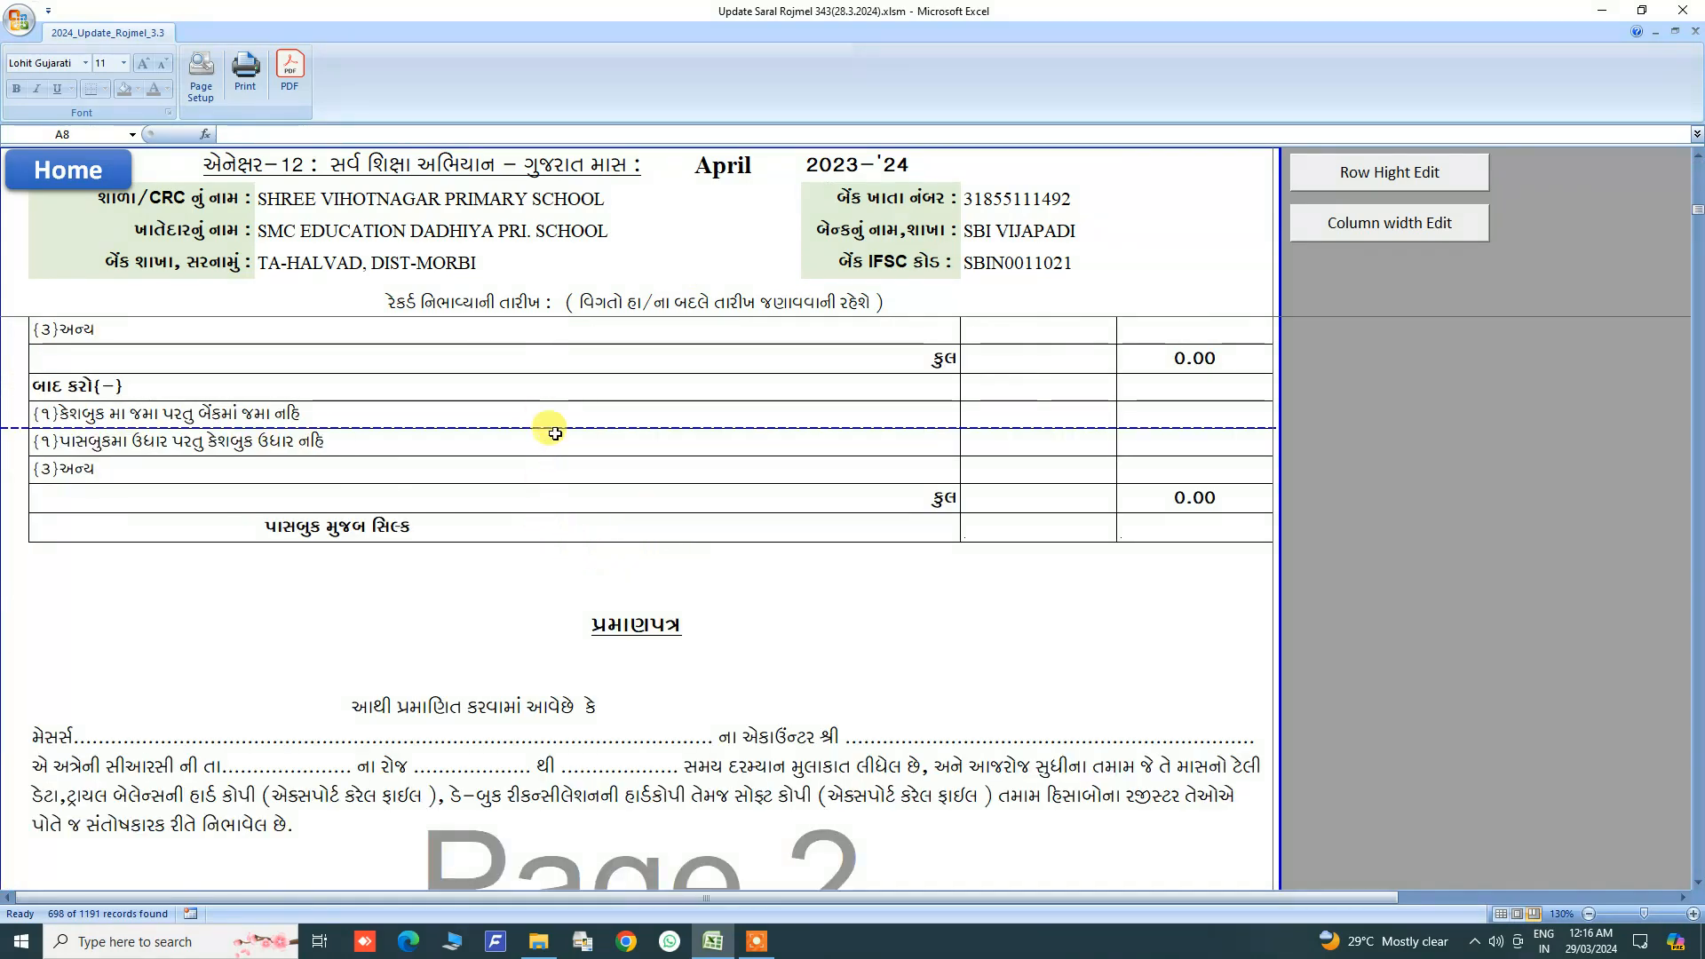
{"action": "scroll", "coordinate": [555, 433], "scroll_direction": "up", "scroll_amount": 8}
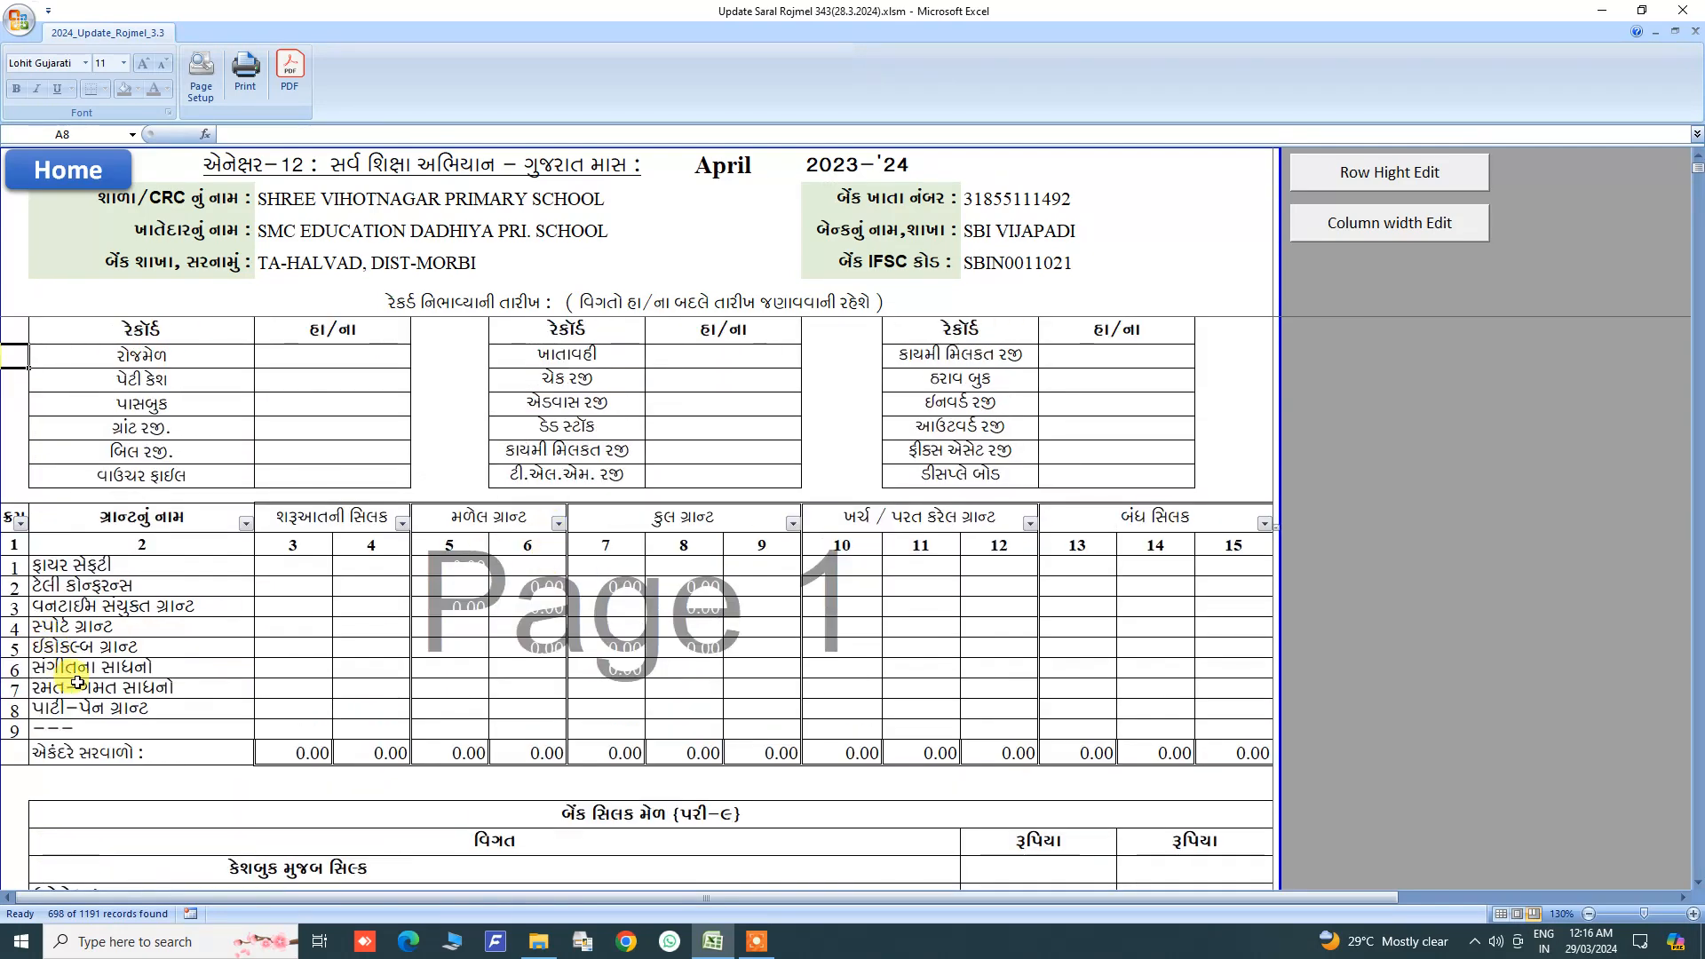
Step: Select the nine grant name rows in April's grant table and review the sheet around its page break
{"action": "left_click_drag", "start_coordinate": [64, 564], "coordinate": [73, 724]}
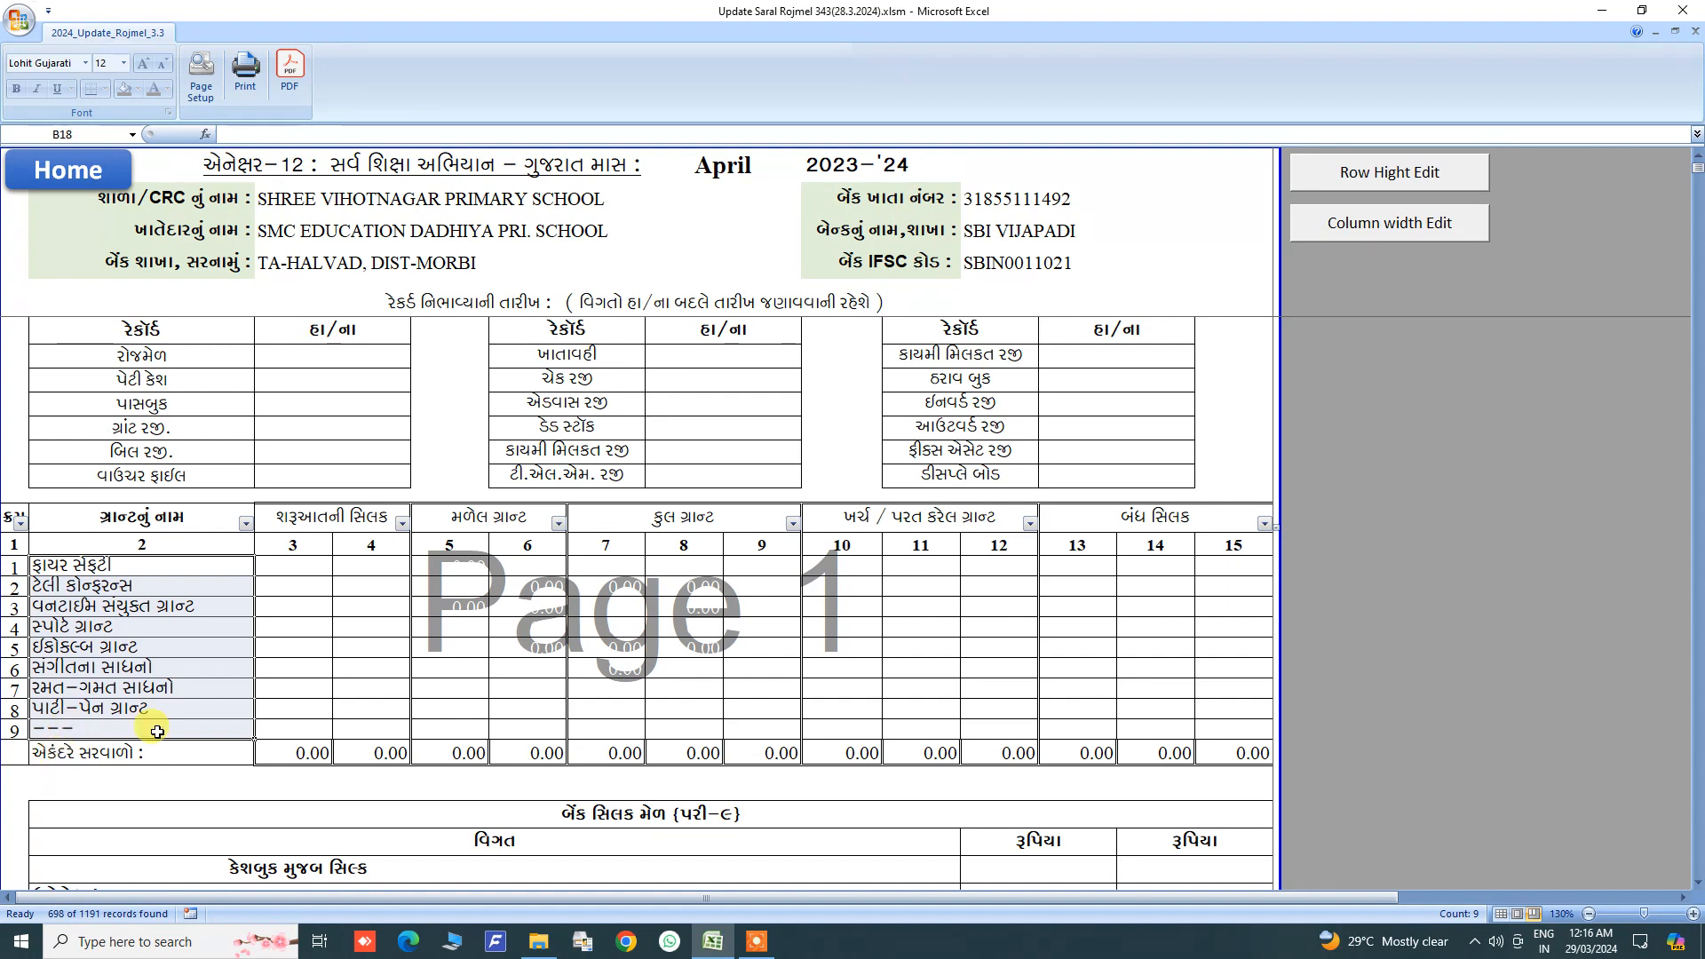
{"action": "scroll", "coordinate": [159, 731], "scroll_direction": "down", "scroll_amount": 4}
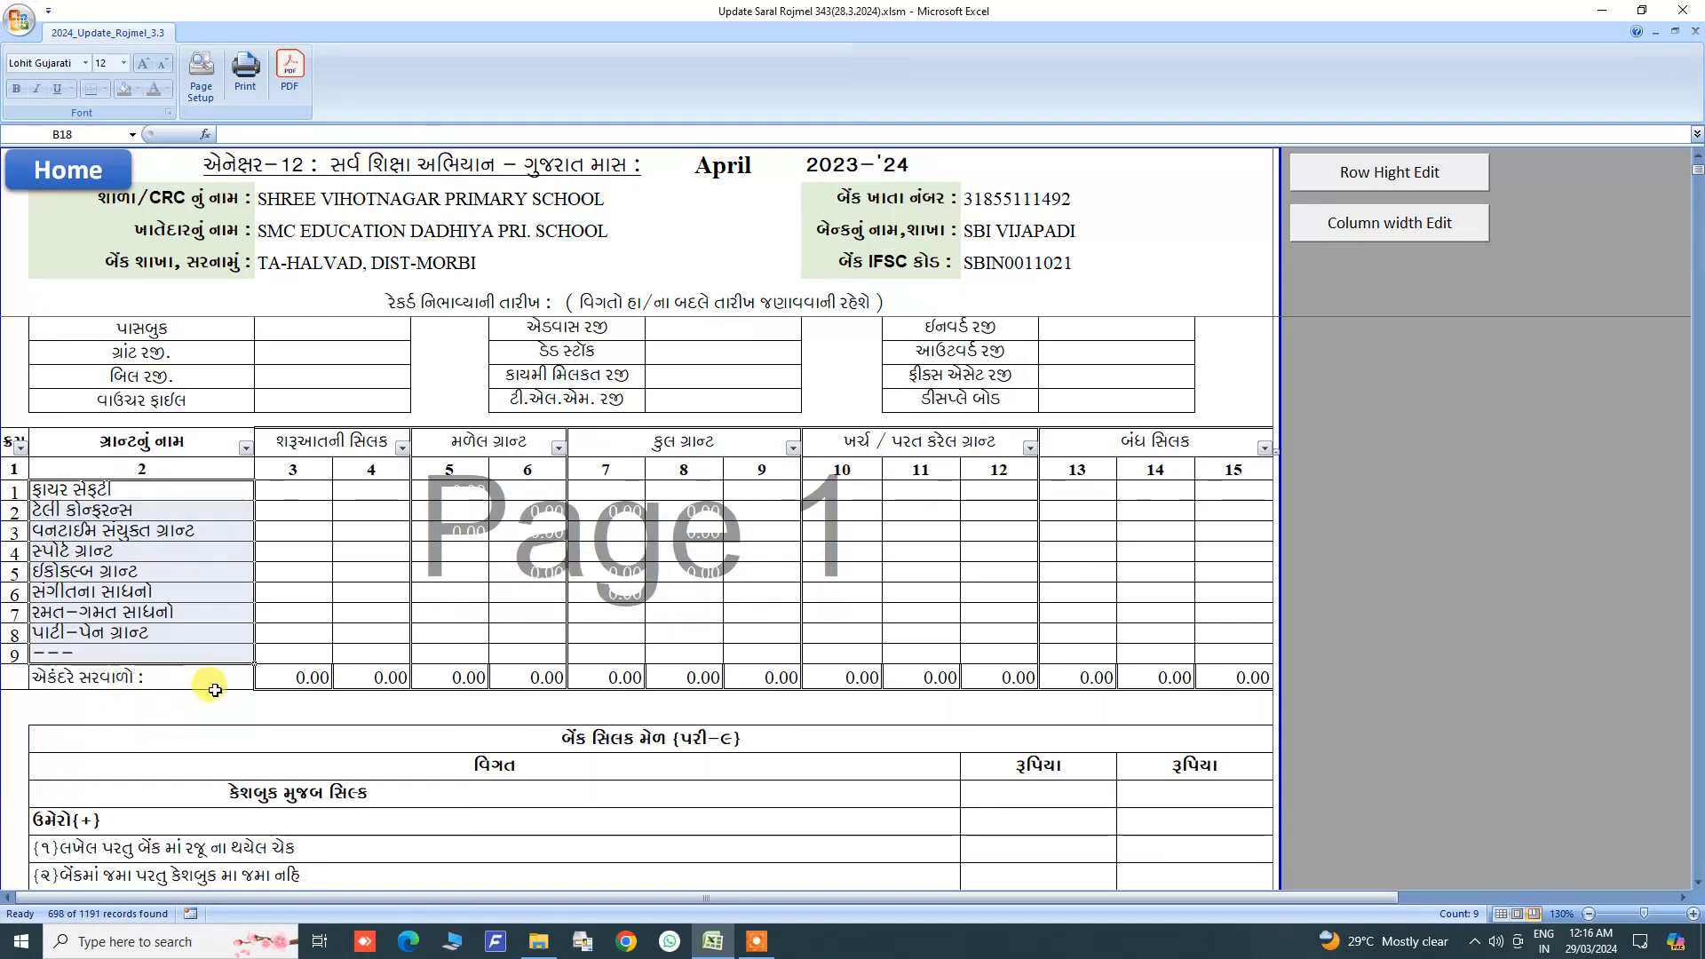
{"action": "scroll", "coordinate": [231, 701], "scroll_direction": "down", "scroll_amount": 2}
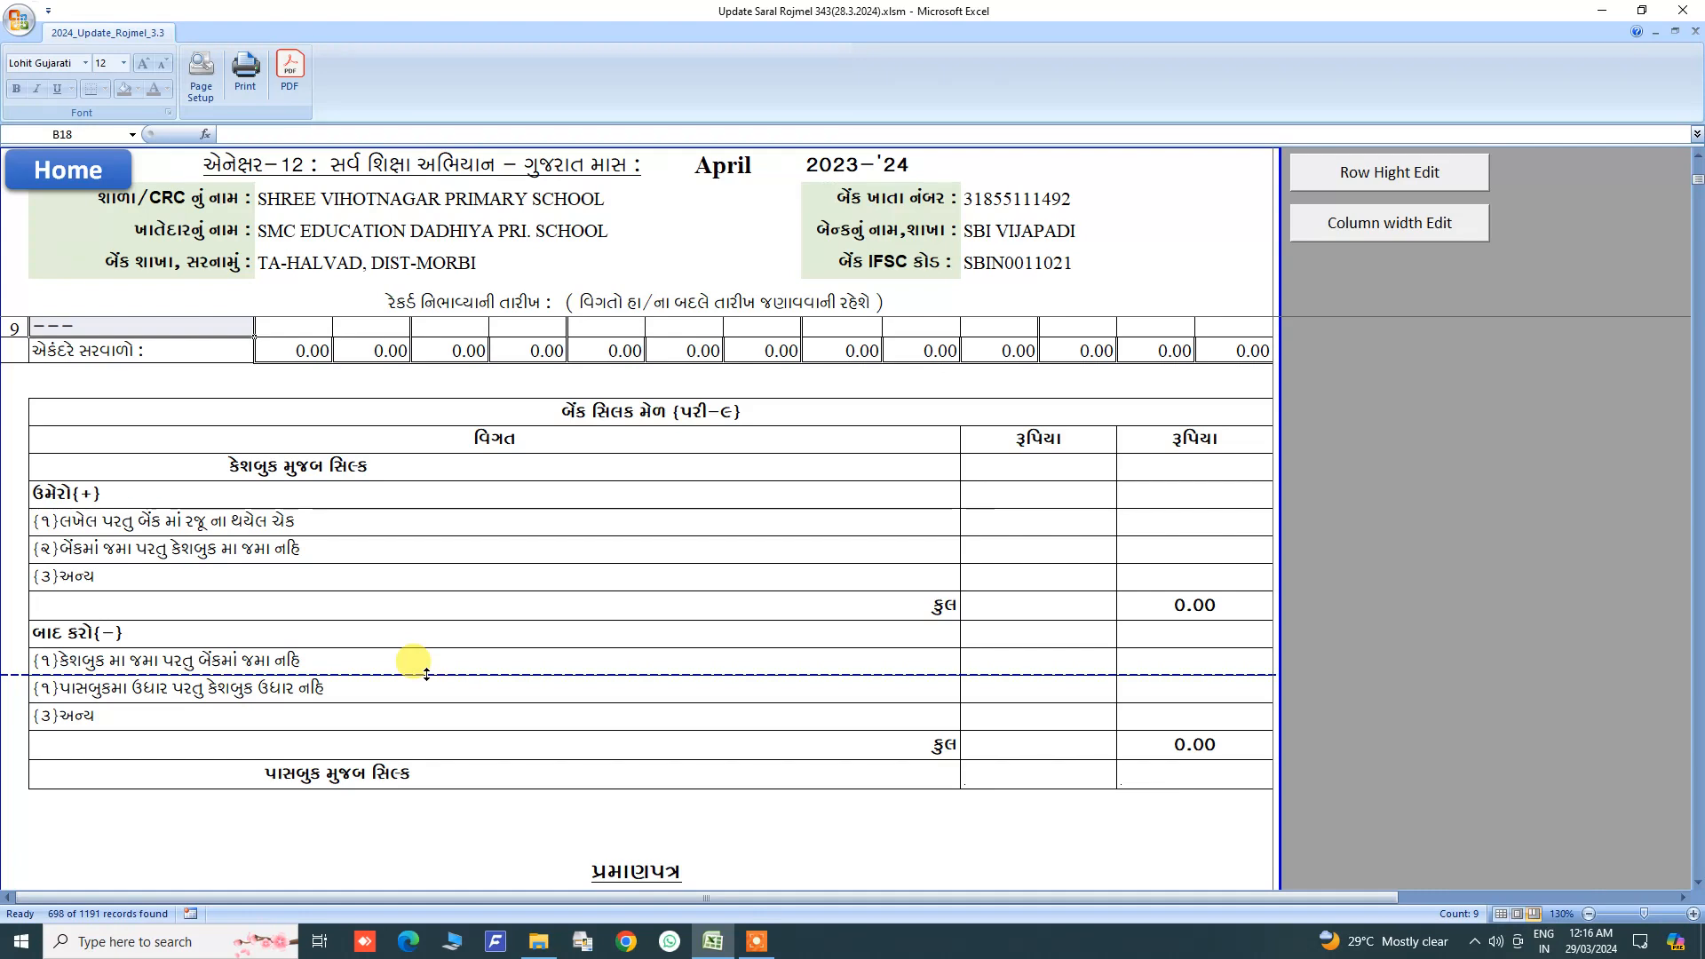
{"action": "scroll", "coordinate": [413, 666], "scroll_direction": "up", "scroll_amount": 6}
{"action": "scroll", "coordinate": [442, 715], "scroll_direction": "down", "scroll_amount": 6}
{"action": "scroll", "coordinate": [449, 730], "scroll_direction": "up", "scroll_amount": 6}
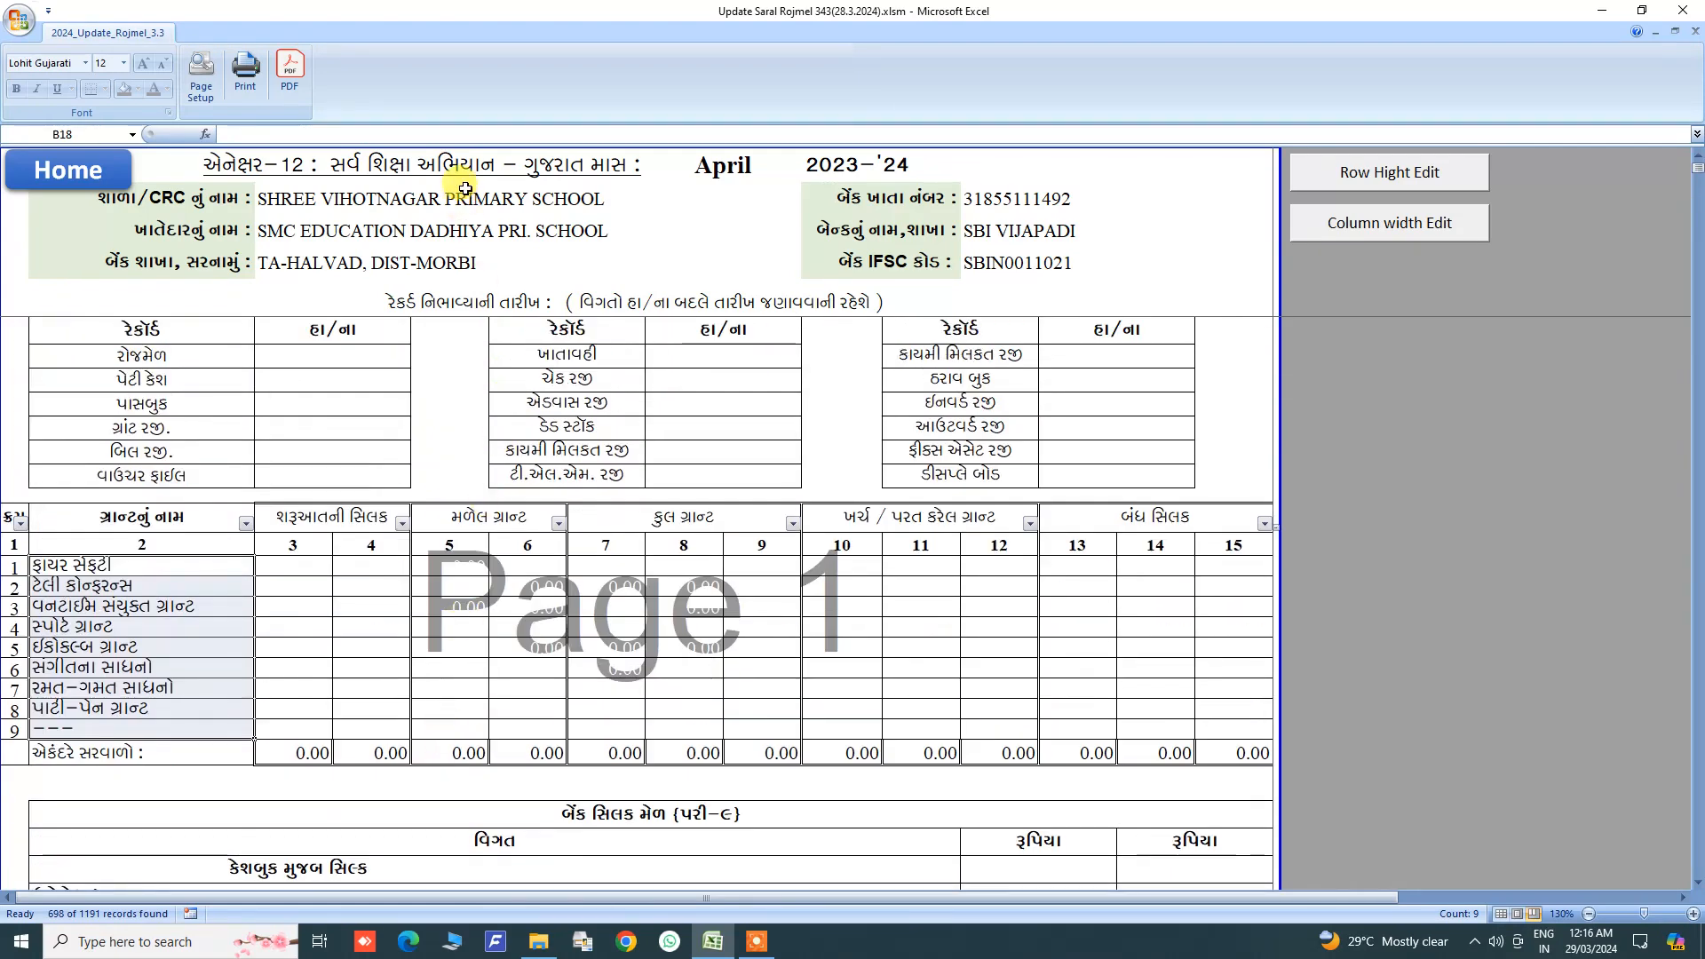
Step: Move April's page break to just above the bank balance table and check page 1 in print preview
{"action": "left_click_drag", "start_coordinate": [472, 230], "coordinate": [608, 778]}
{"action": "scroll", "coordinate": [607, 778], "scroll_direction": "down", "scroll_amount": 4}
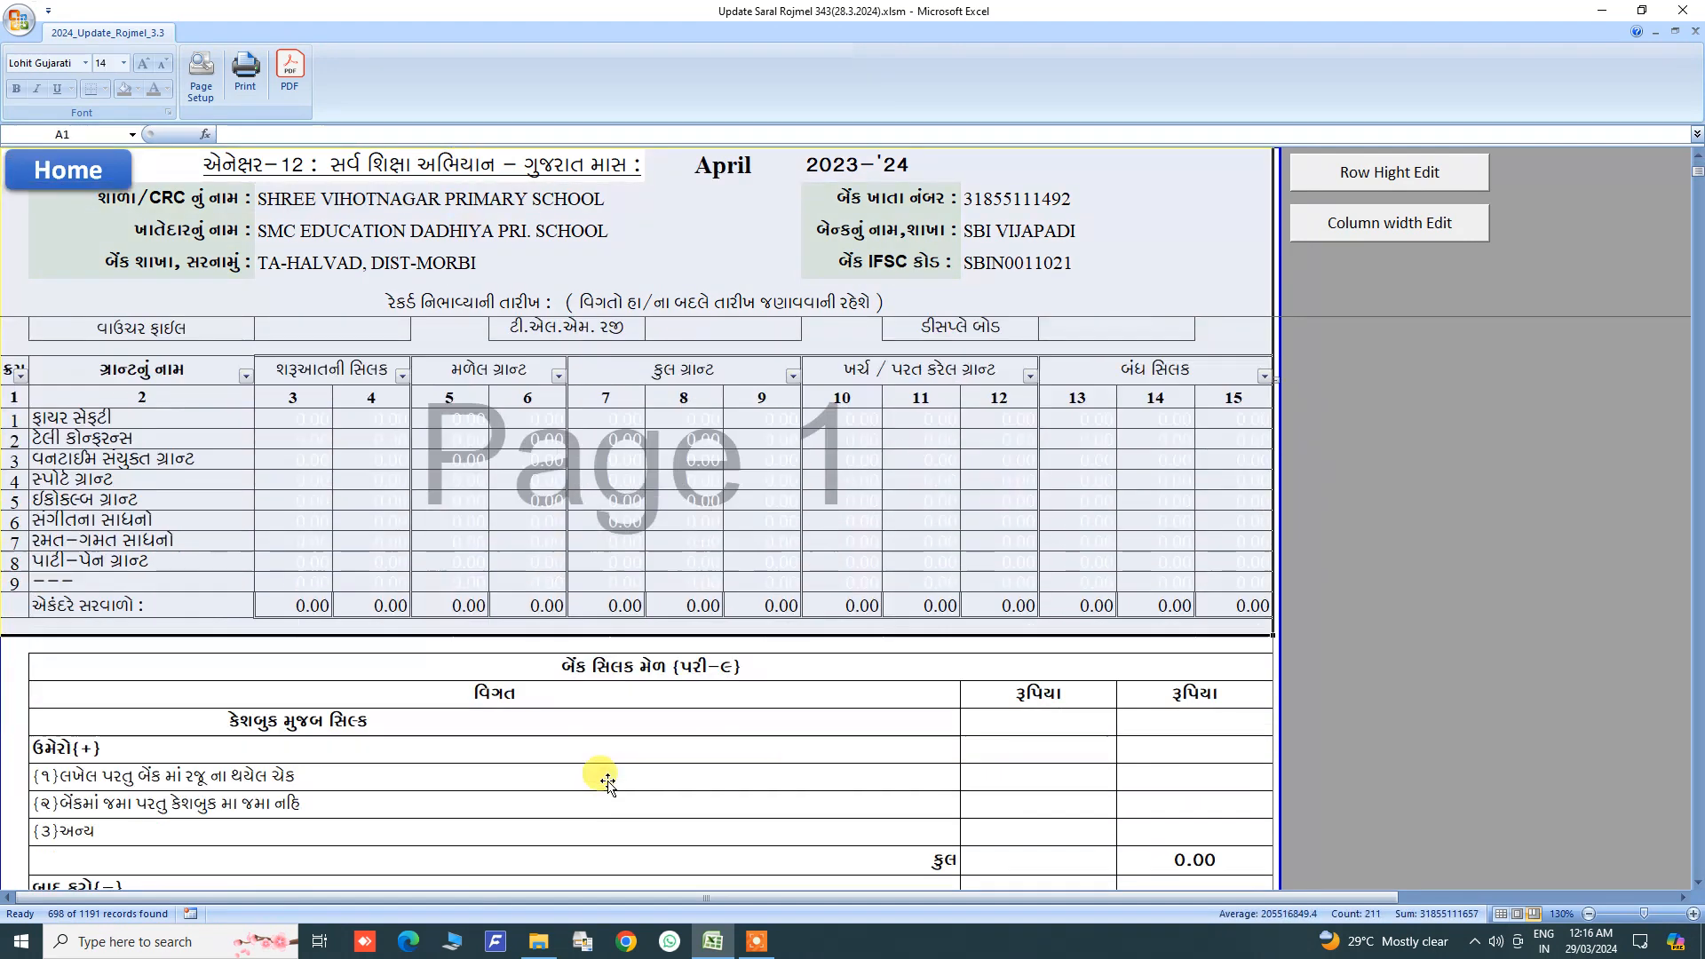
{"action": "scroll", "coordinate": [608, 779], "scroll_direction": "up", "scroll_amount": 4}
{"action": "scroll", "coordinate": [607, 779], "scroll_direction": "down", "scroll_amount": 6}
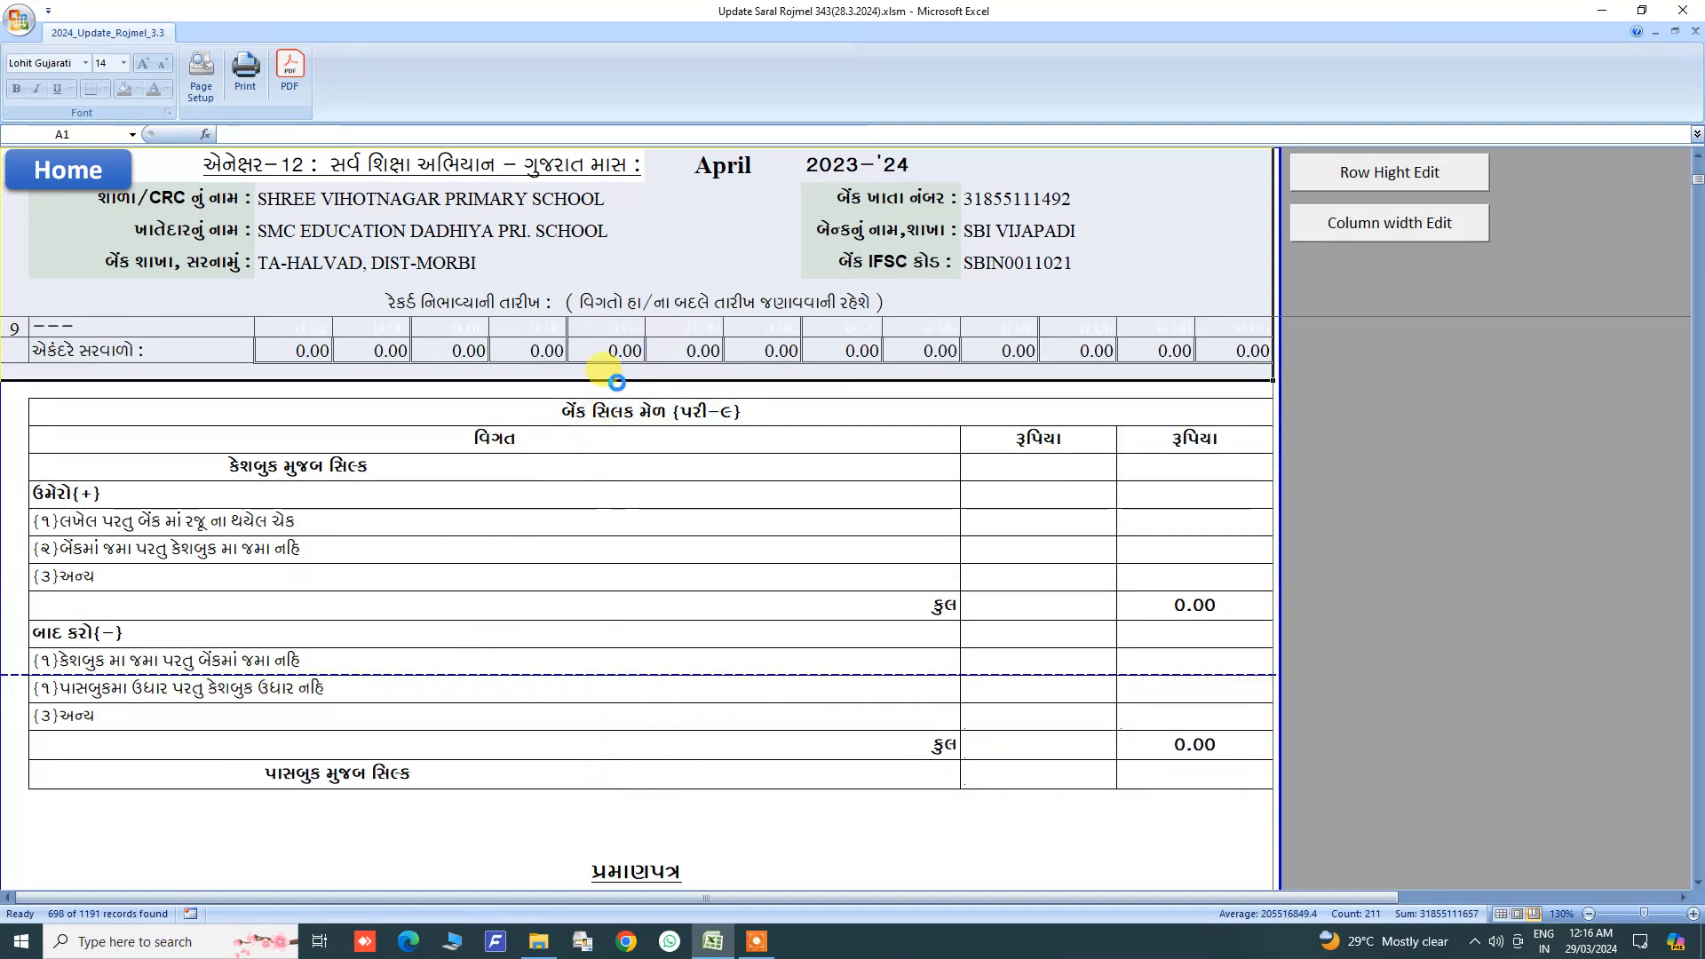
{"action": "left_click", "coordinate": [635, 557]}
{"action": "scroll", "coordinate": [638, 564], "scroll_direction": "up", "scroll_amount": 5}
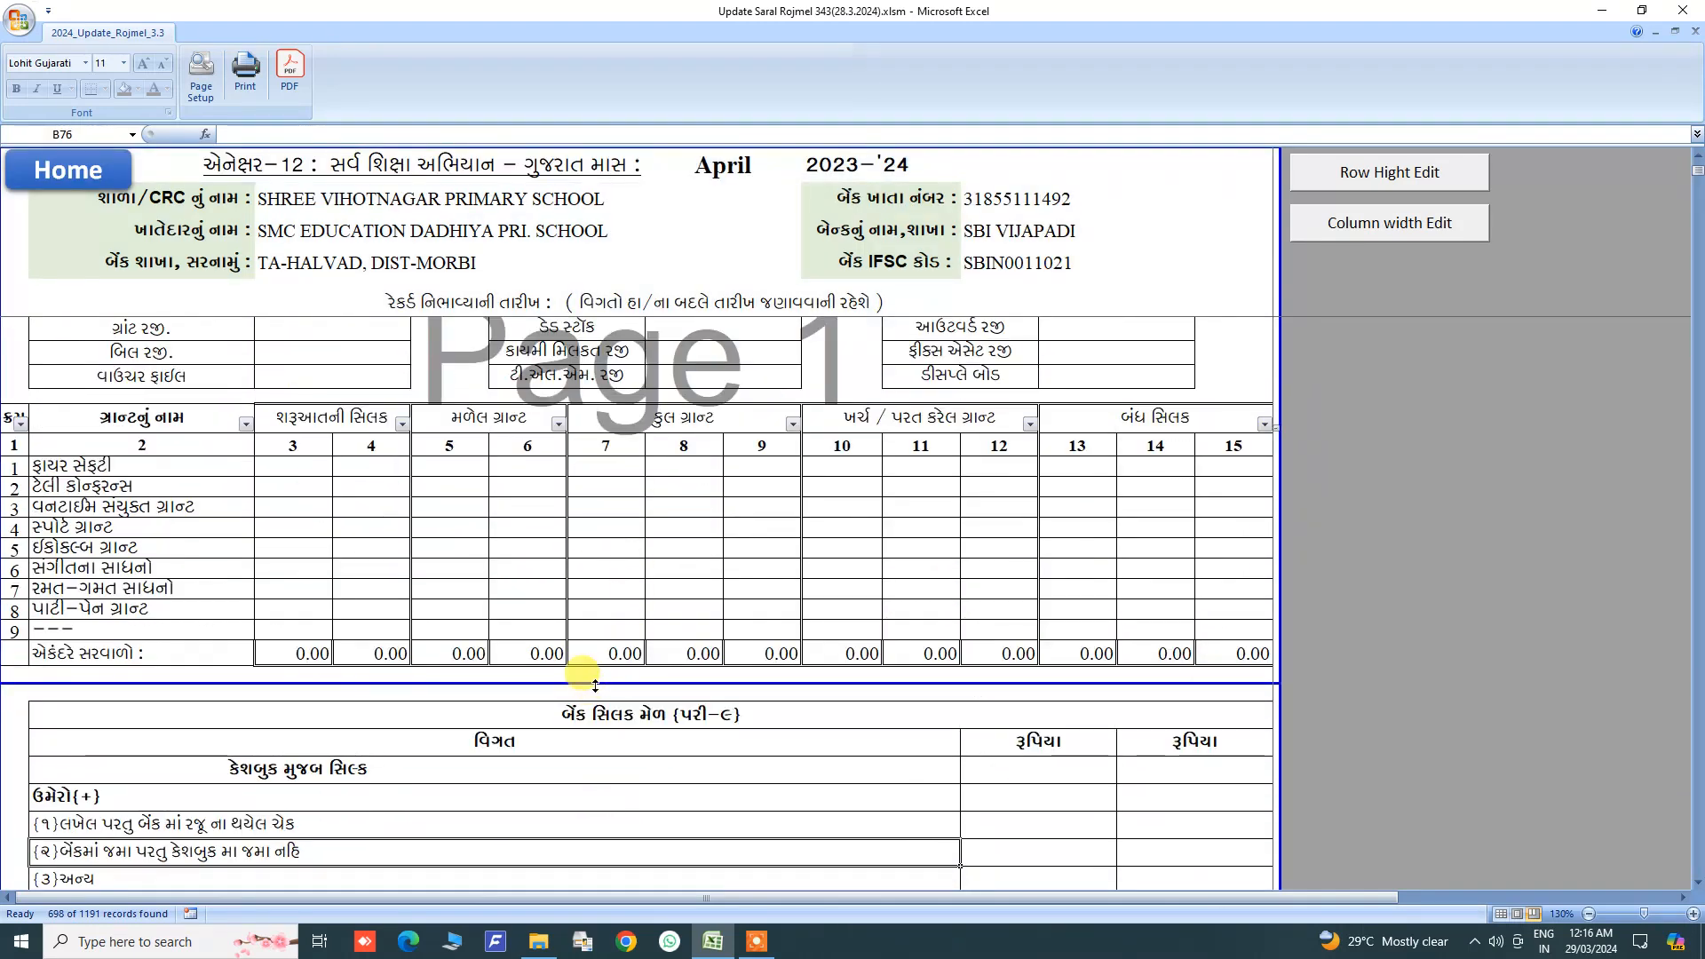
{"action": "scroll", "coordinate": [593, 681], "scroll_direction": "up", "scroll_amount": 1}
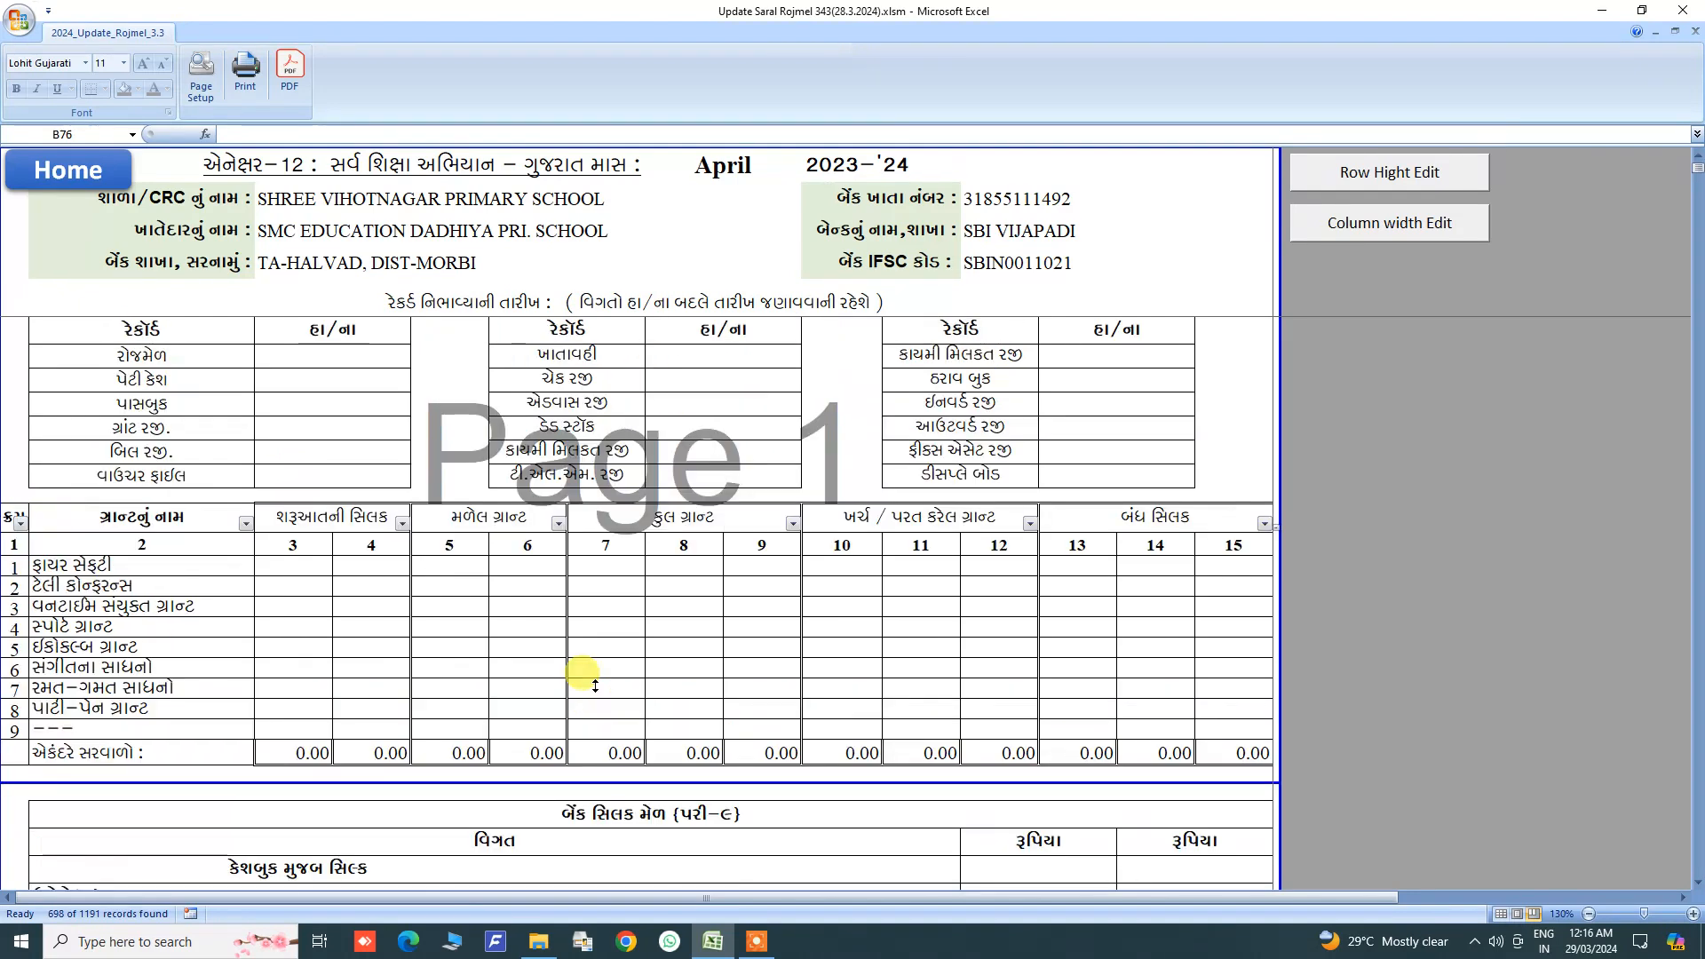
{"action": "left_click", "coordinate": [203, 88]}
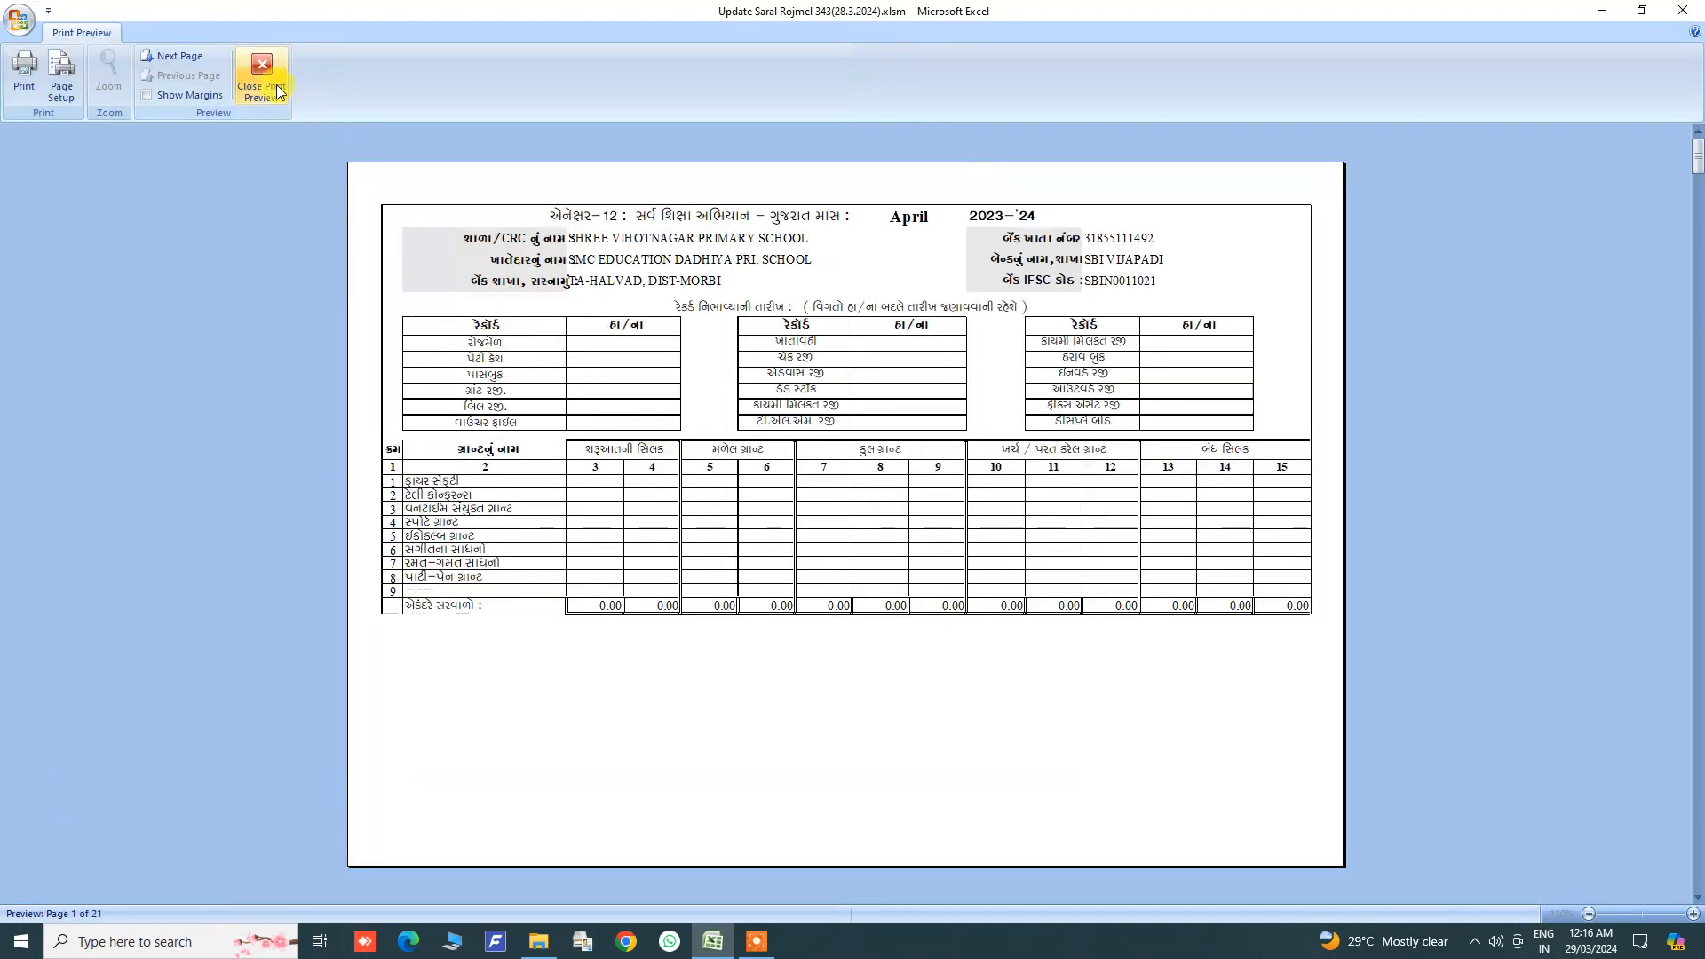
{"action": "left_click", "coordinate": [276, 83]}
Step: Move May's page break up to the gap between the grant table and the bank balance table
{"action": "scroll", "coordinate": [435, 613], "scroll_direction": "down", "scroll_amount": 5}
{"action": "scroll", "coordinate": [440, 627], "scroll_direction": "down", "scroll_amount": 6}
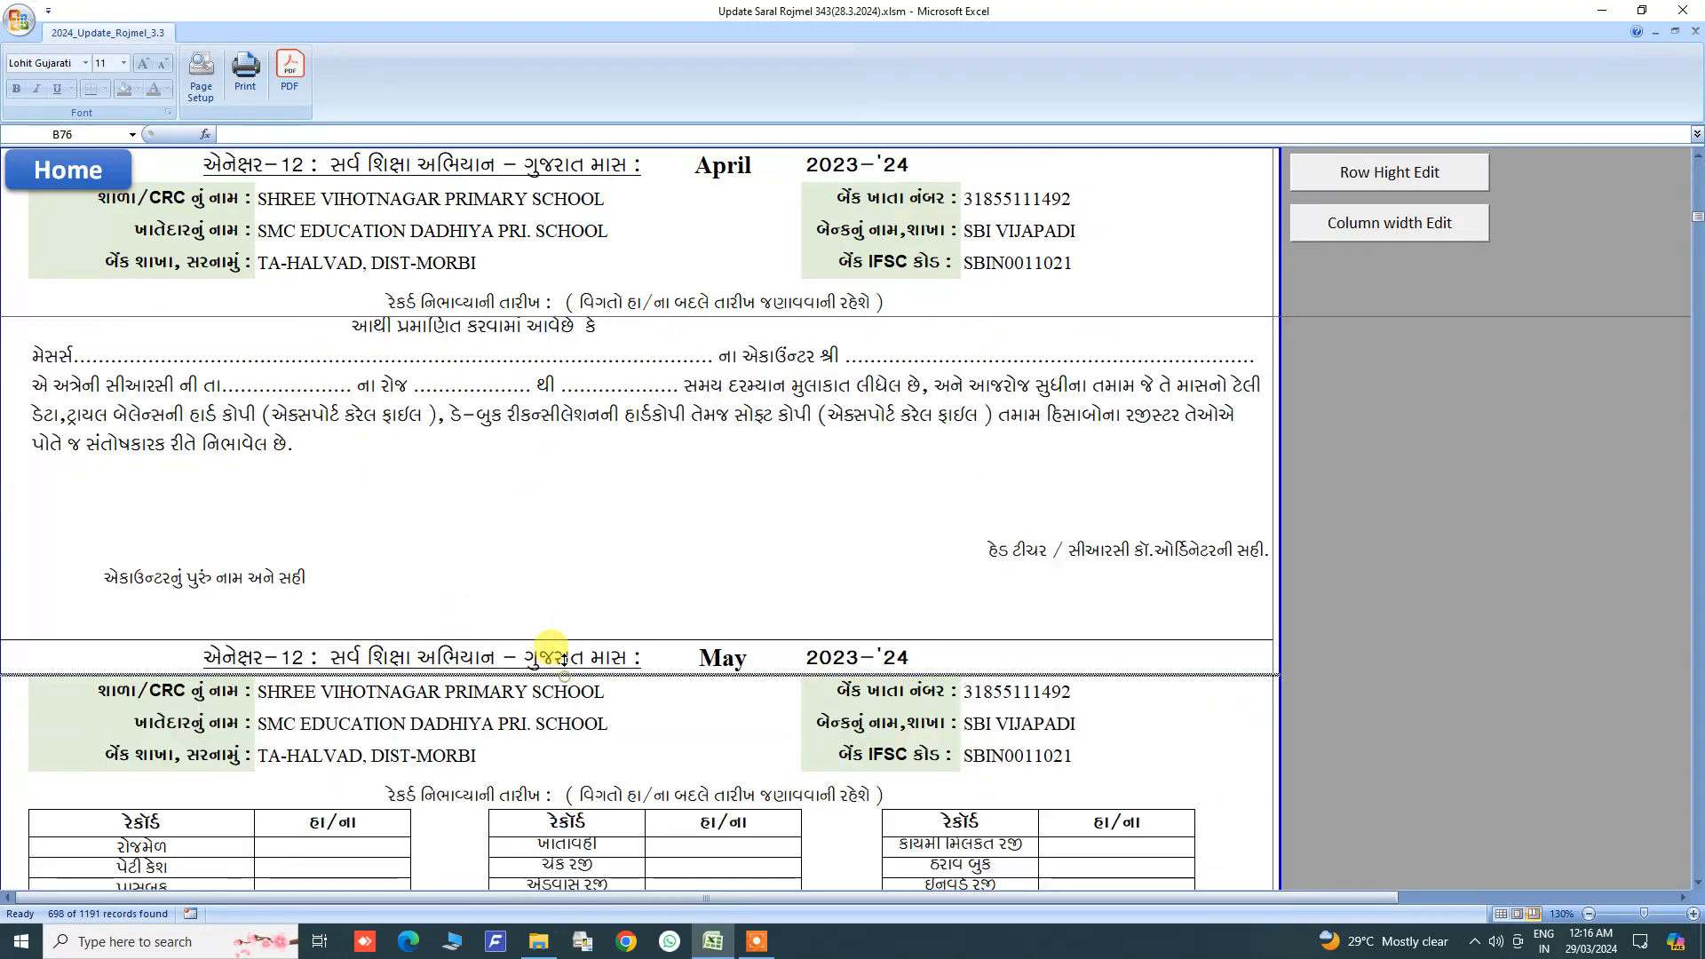
{"action": "scroll", "coordinate": [556, 628], "scroll_direction": "down", "scroll_amount": 3}
{"action": "scroll", "coordinate": [556, 628], "scroll_direction": "down", "scroll_amount": 10}
{"action": "left_click_drag", "start_coordinate": [564, 777], "coordinate": [580, 548]}
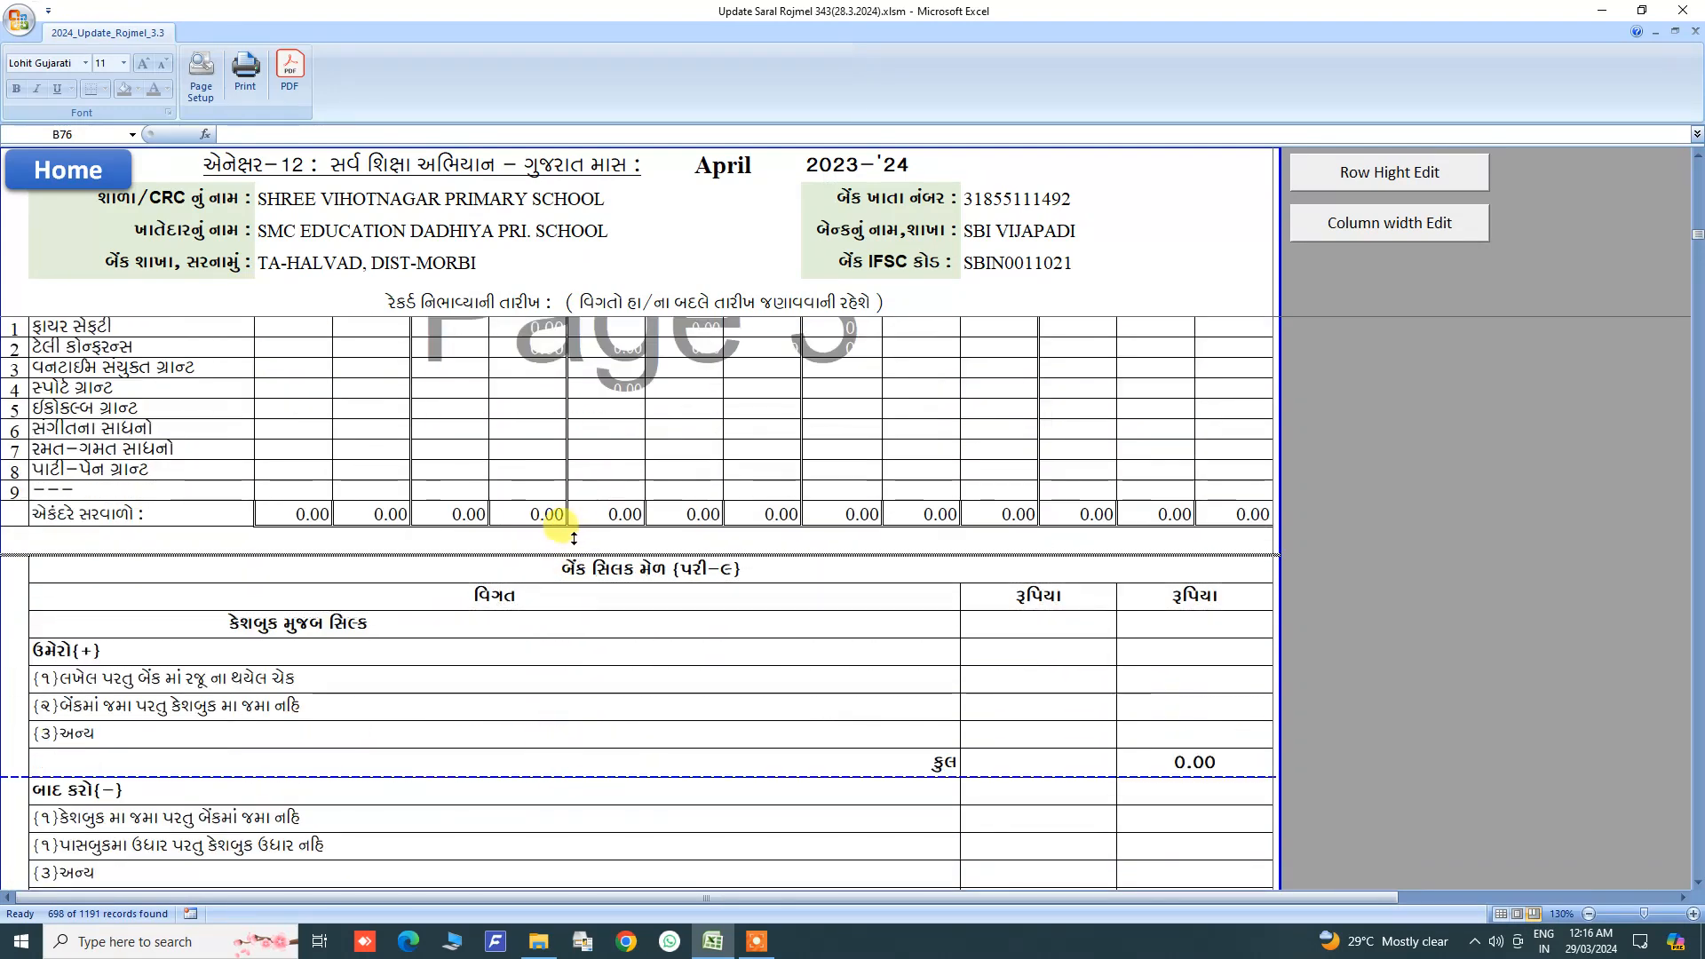
{"action": "mouse_move", "coordinate": [558, 538]}
{"action": "left_mouse_down"}
{"action": "mouse_move", "coordinate": [552, 503]}
{"action": "mouse_move", "coordinate": [555, 522]}
{"action": "left_mouse_up"}
{"action": "scroll", "coordinate": [552, 548], "scroll_direction": "down", "scroll_amount": 15}
Step: Check the April, May and June pages of the UTC report in print preview, ending with the preview closed
{"action": "left_click", "coordinate": [201, 73]}
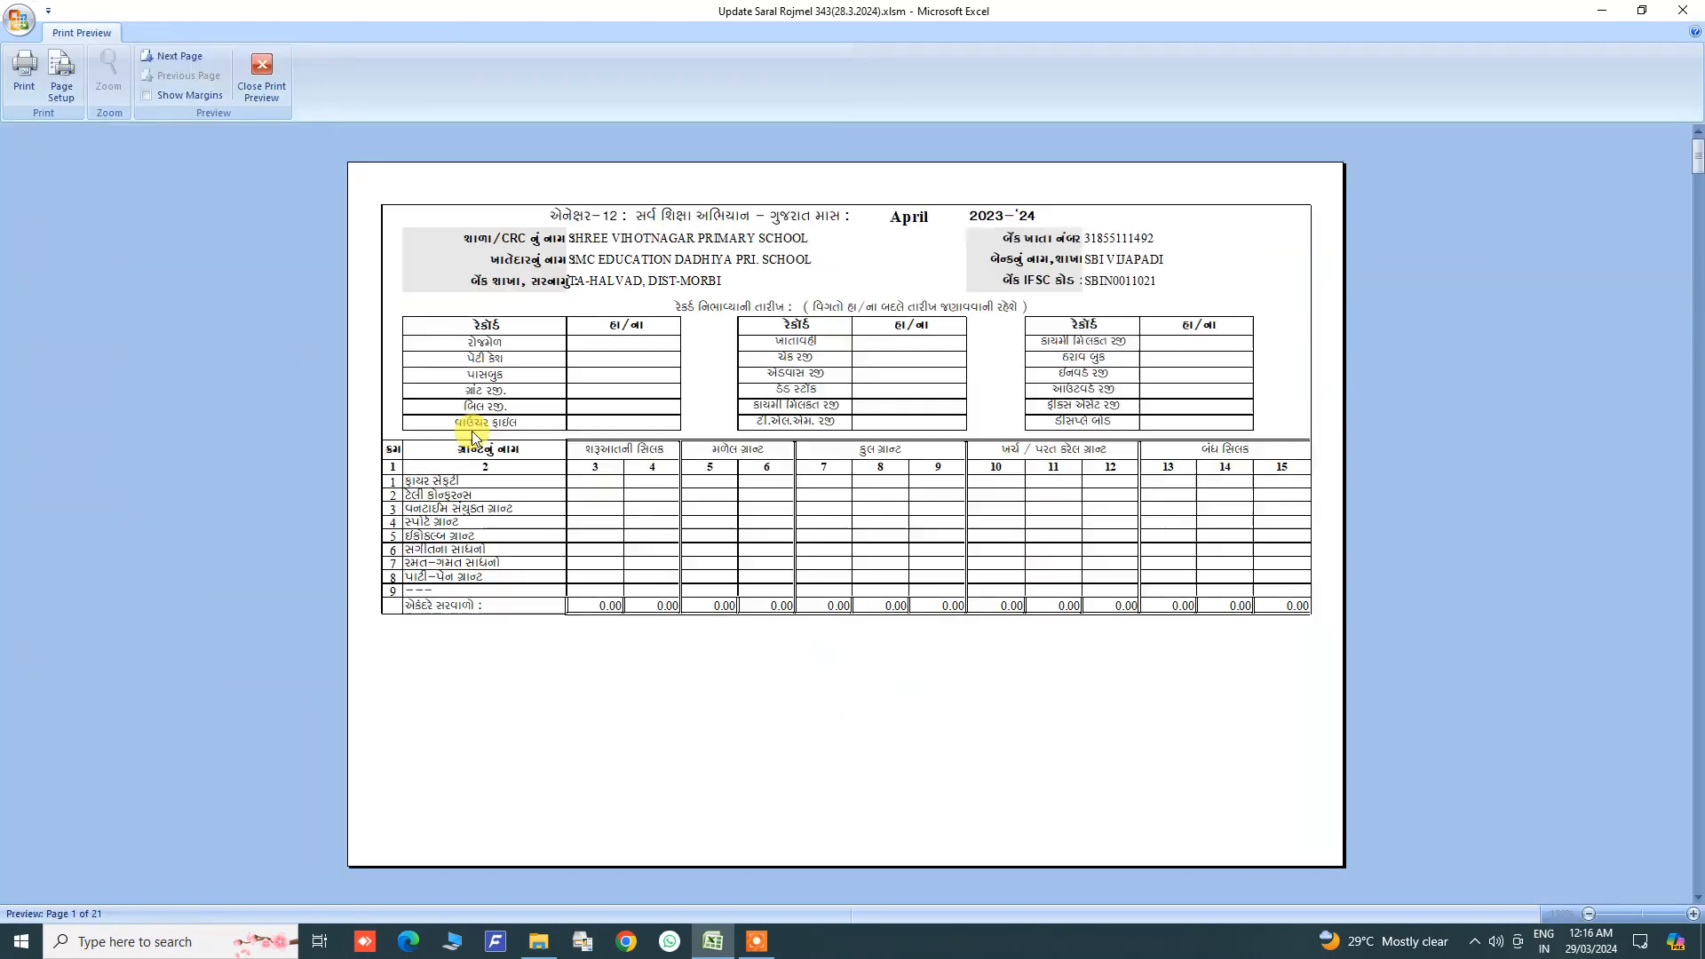
{"action": "scroll", "coordinate": [473, 438], "scroll_direction": "down", "scroll_amount": 1}
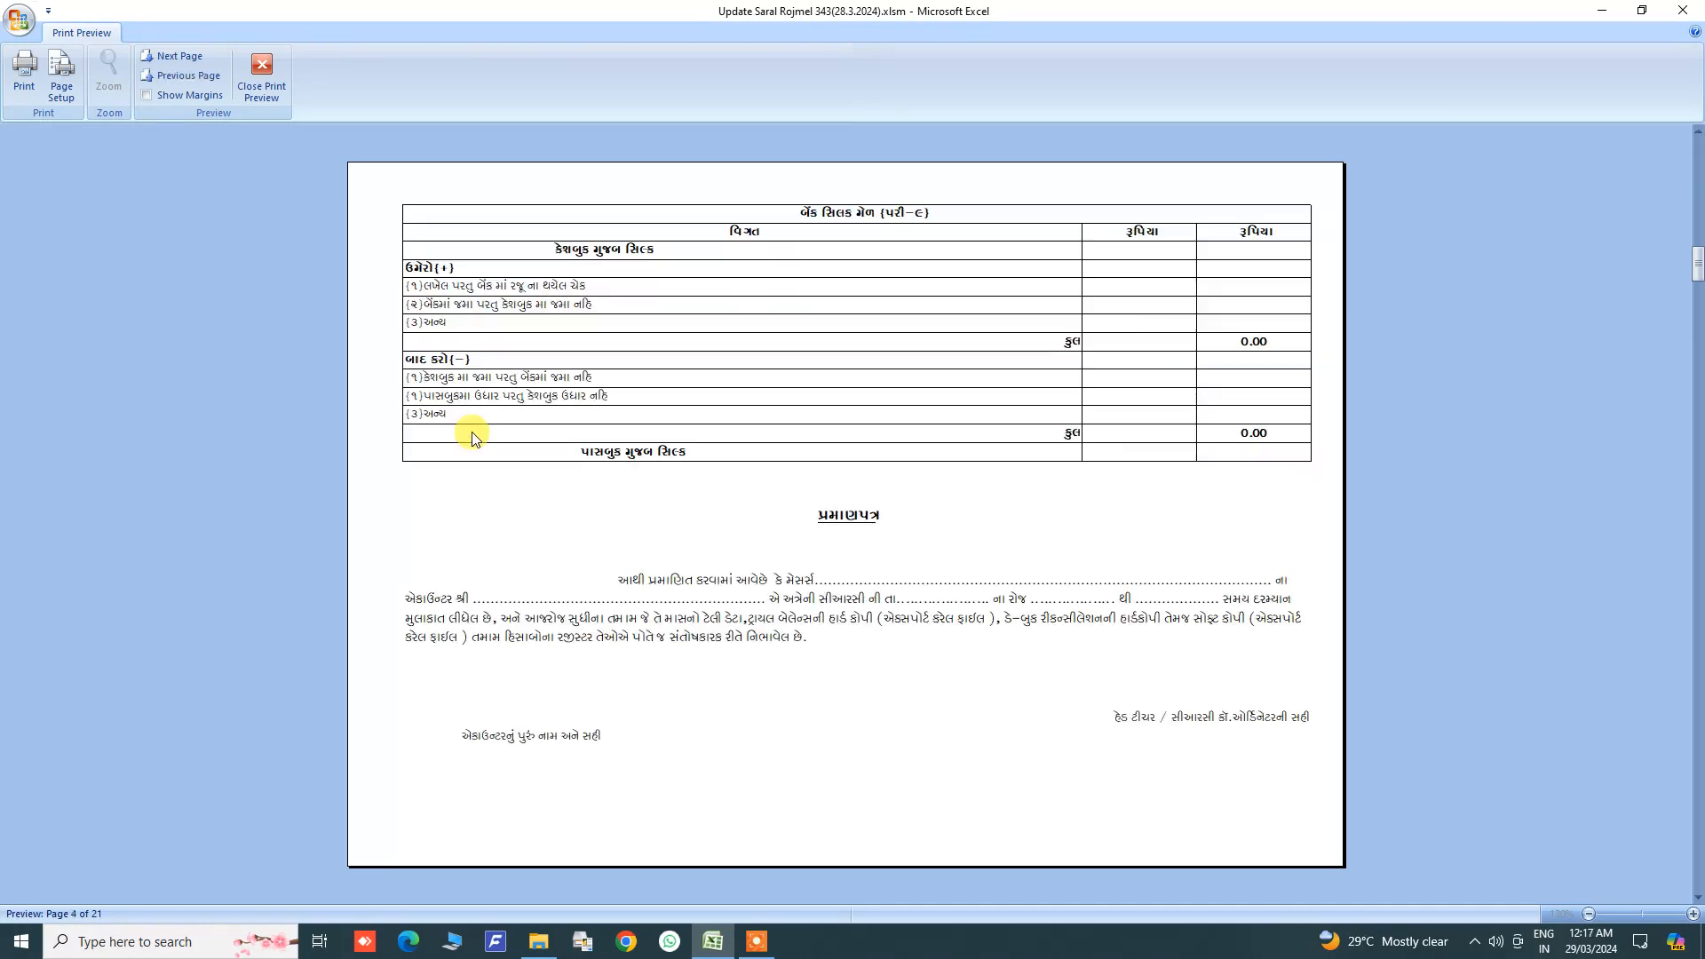
{"action": "scroll", "coordinate": [471, 431], "scroll_direction": "up", "scroll_amount": 1}
{"action": "scroll", "coordinate": [471, 432], "scroll_direction": "down", "scroll_amount": 1}
{"action": "scroll", "coordinate": [471, 432], "scroll_direction": "up", "scroll_amount": 3}
{"action": "scroll", "coordinate": [471, 432], "scroll_direction": "down", "scroll_amount": 3}
{"action": "scroll", "coordinate": [480, 435], "scroll_direction": "up", "scroll_amount": 1}
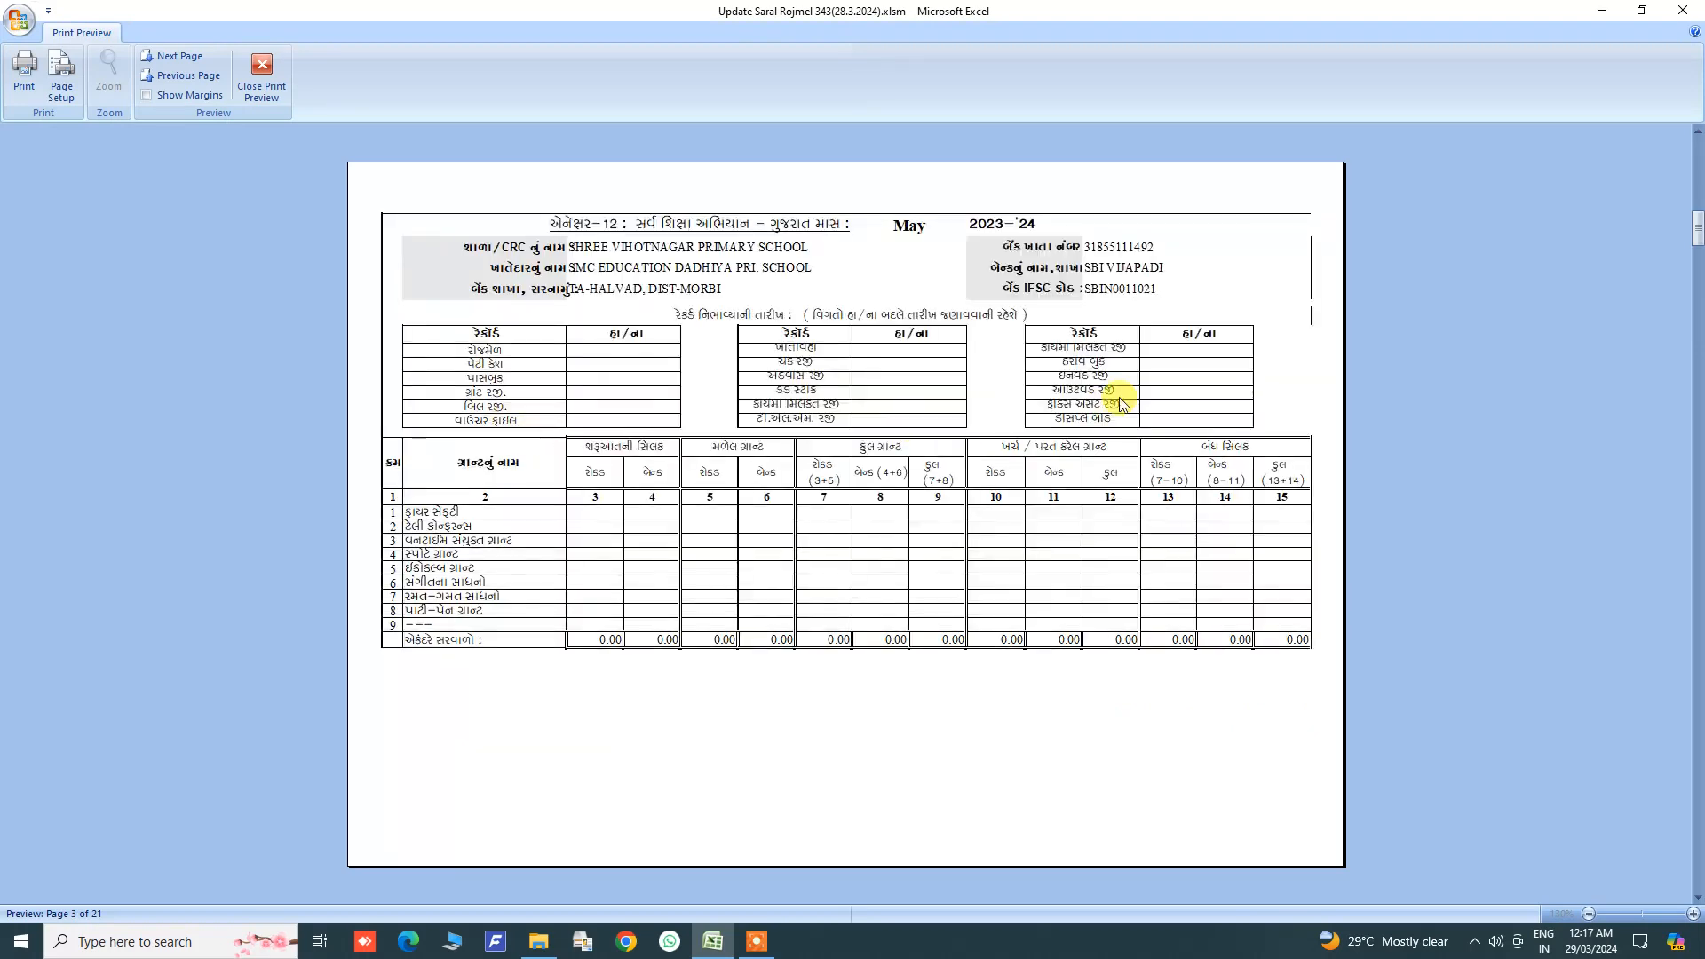
{"action": "scroll", "coordinate": [589, 407], "scroll_direction": "down", "scroll_amount": 1}
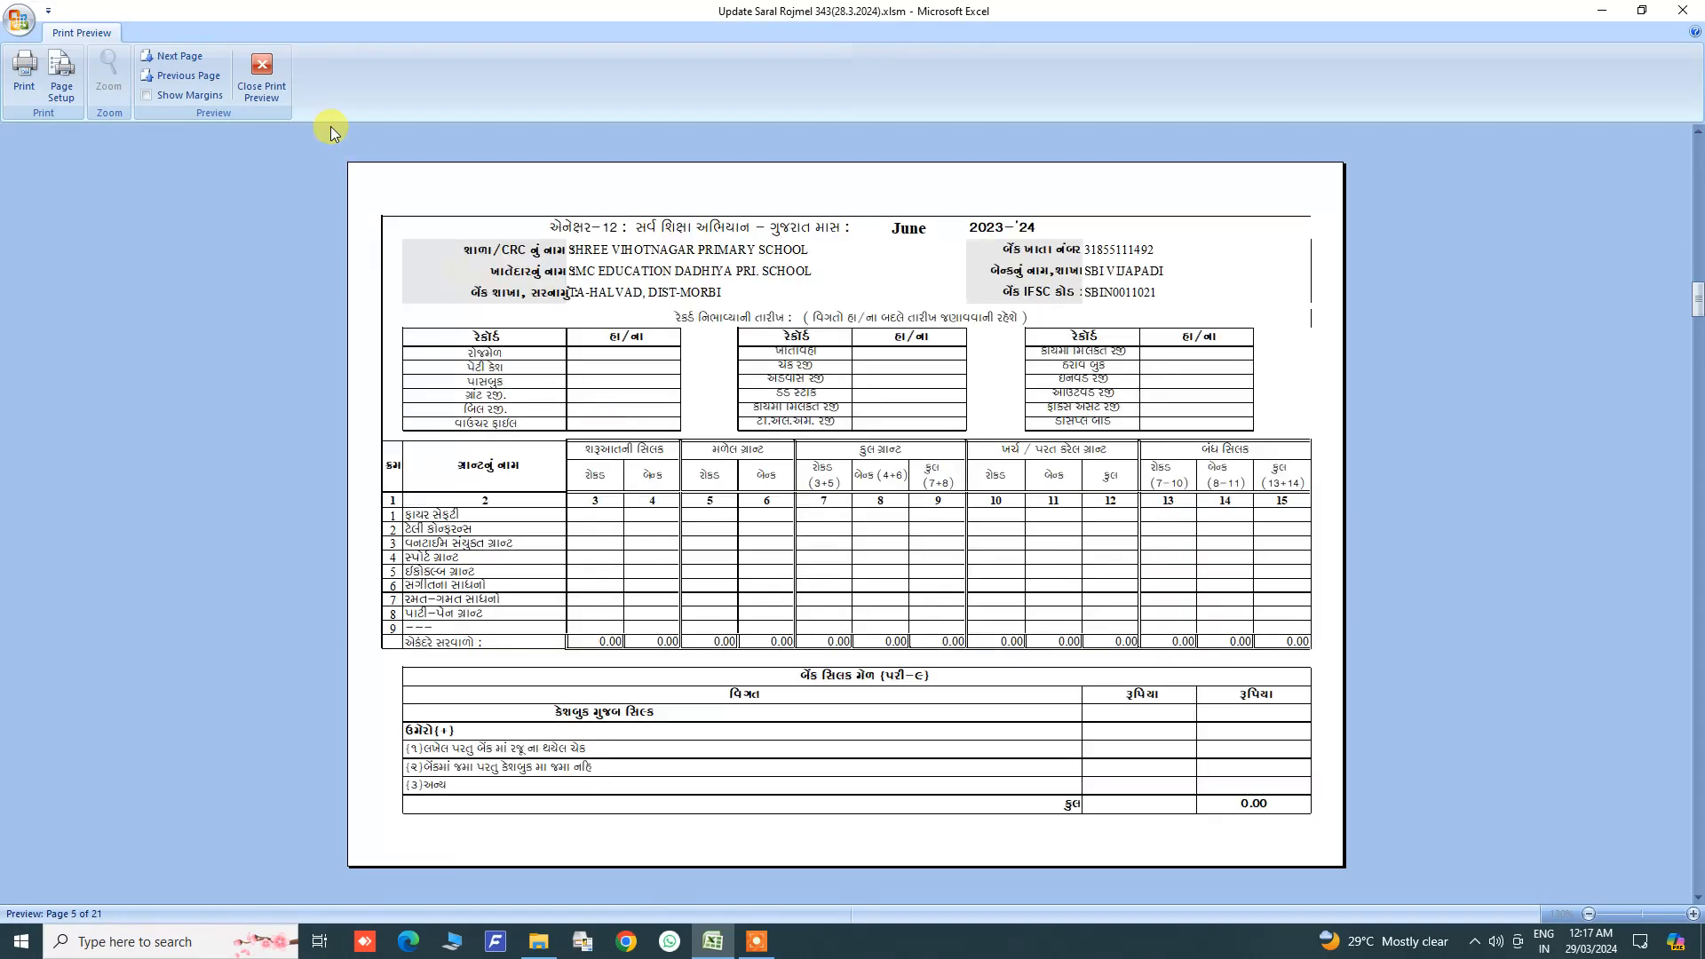
{"action": "left_click", "coordinate": [267, 79]}
Step: Move June's page break to just above the certificate and July's to just below the grant table
{"action": "scroll", "coordinate": [602, 527], "scroll_direction": "up", "scroll_amount": 12}
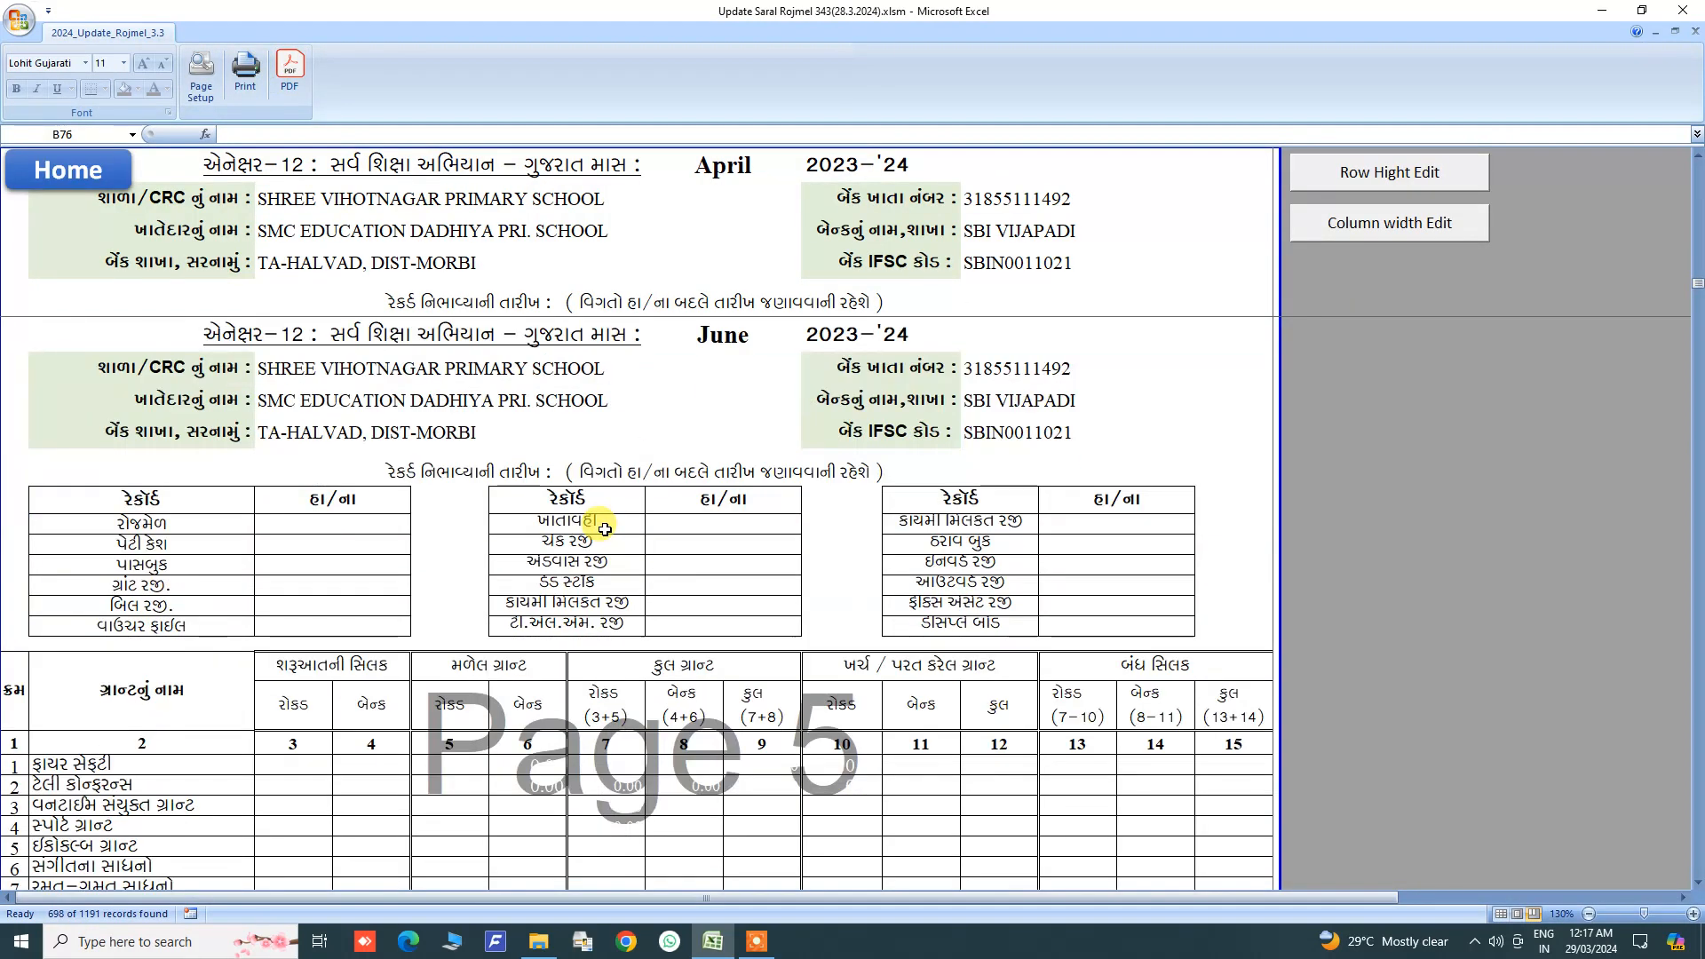
{"action": "scroll", "coordinate": [603, 527], "scroll_direction": "down", "scroll_amount": 5}
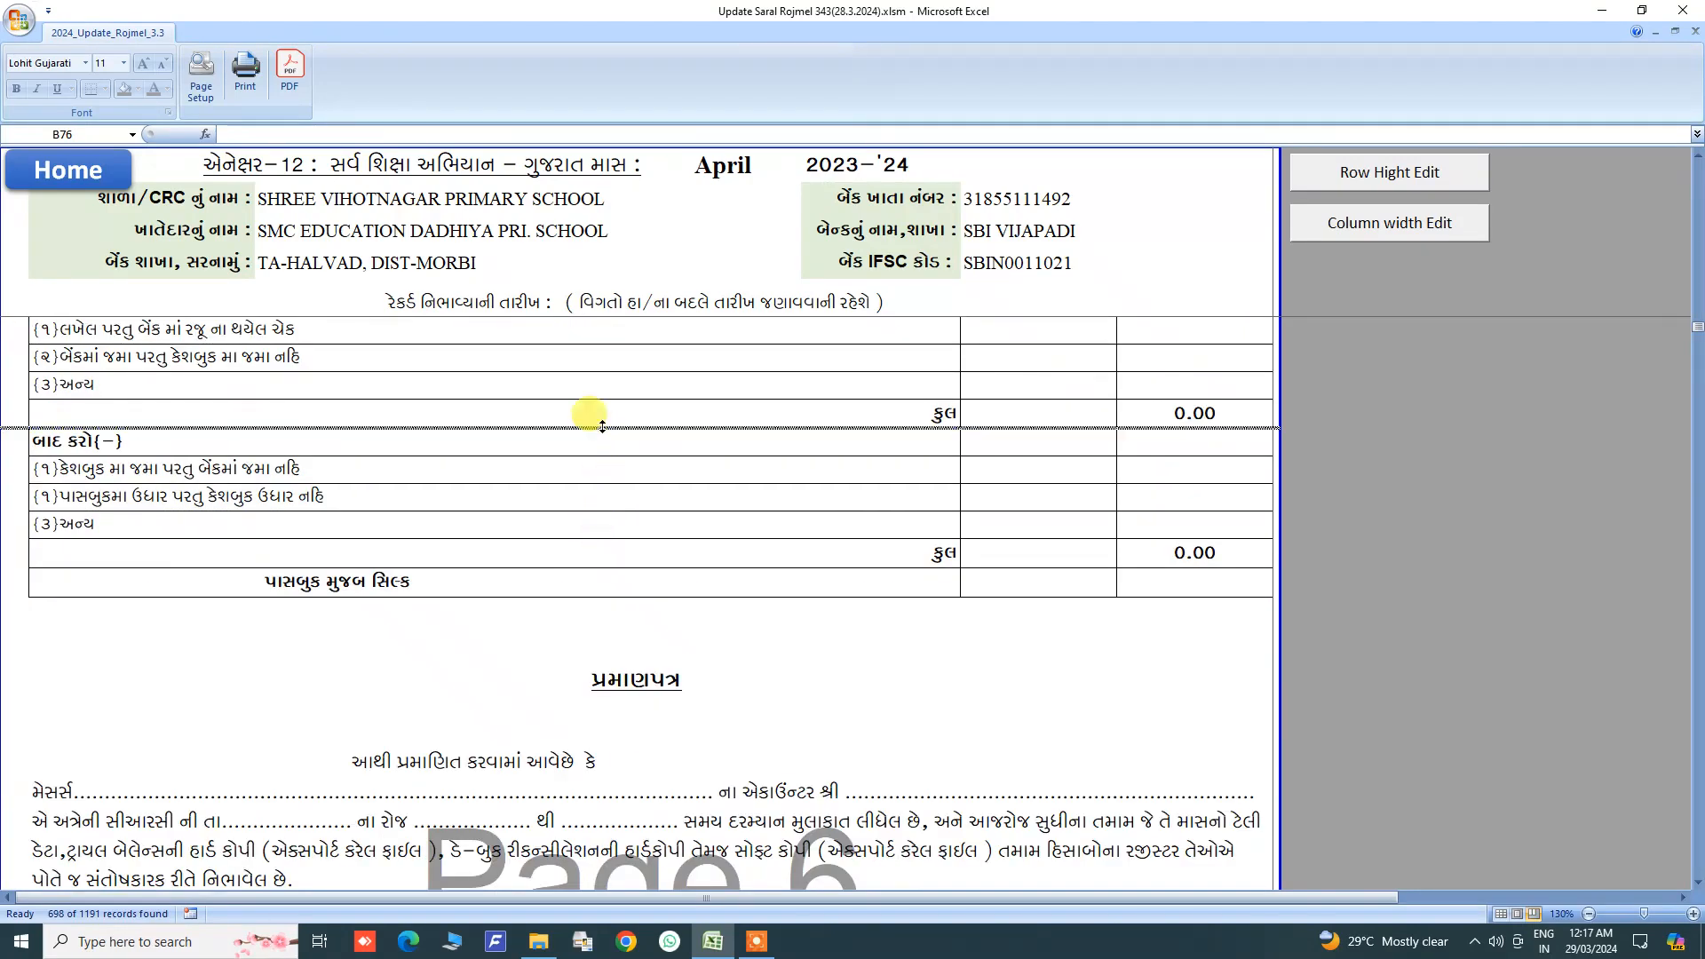
{"action": "scroll", "coordinate": [573, 626], "scroll_direction": "down", "scroll_amount": 6}
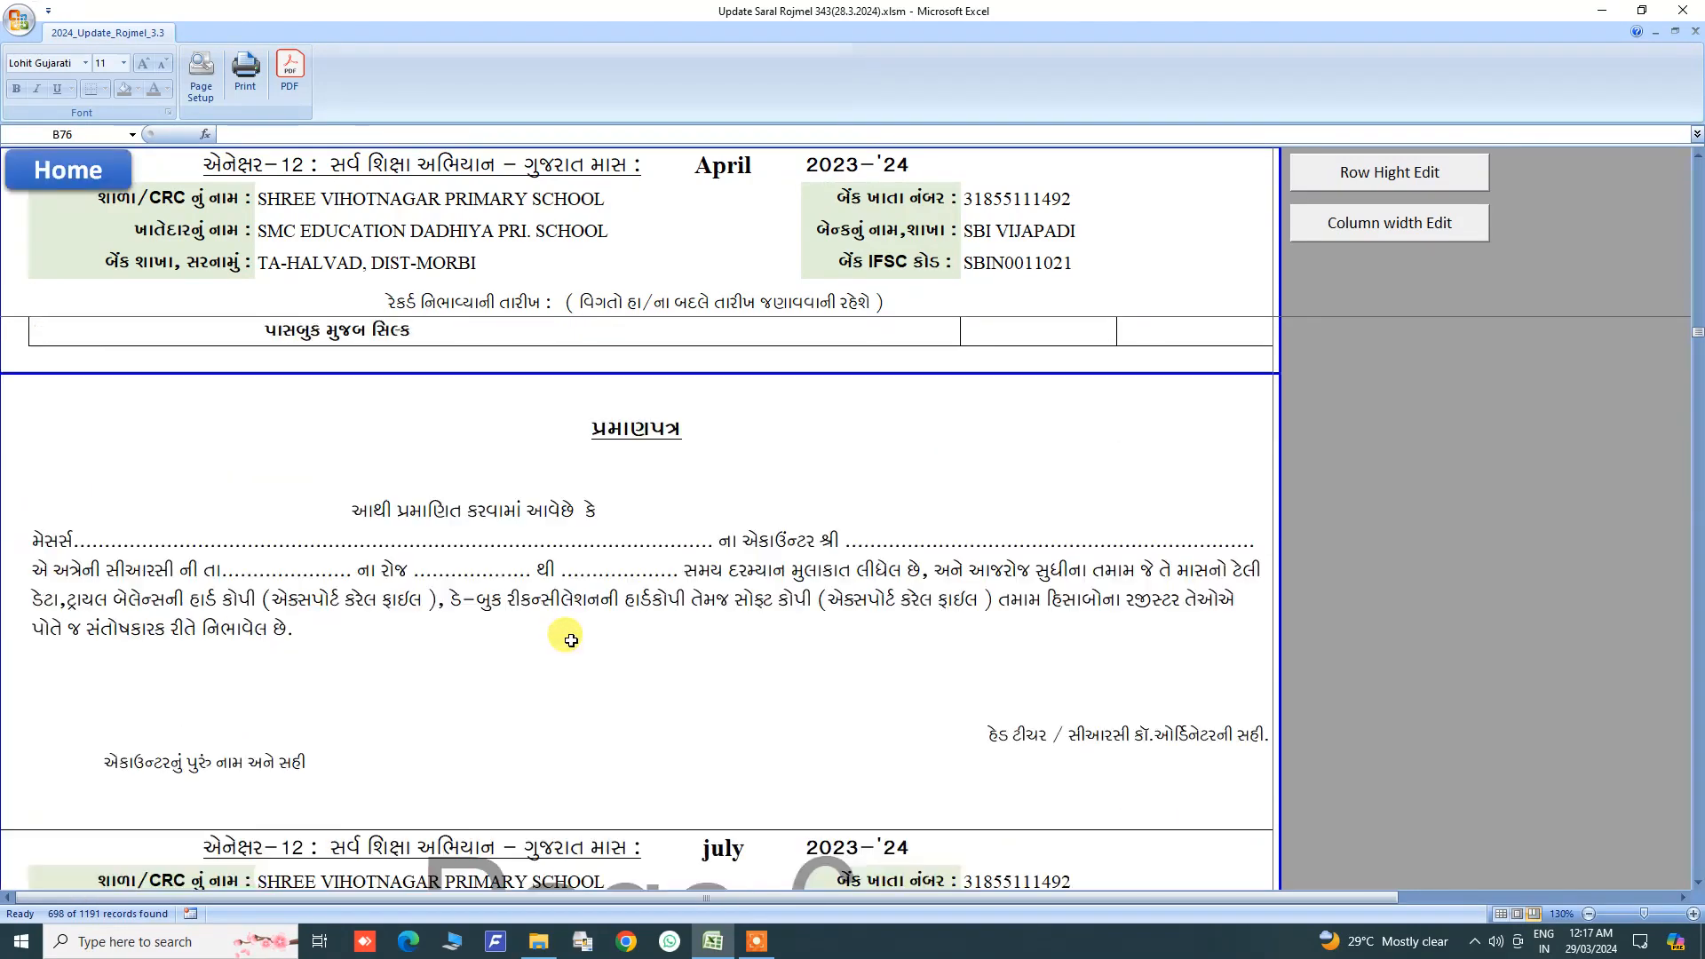
{"action": "scroll", "coordinate": [571, 640], "scroll_direction": "down", "scroll_amount": 7}
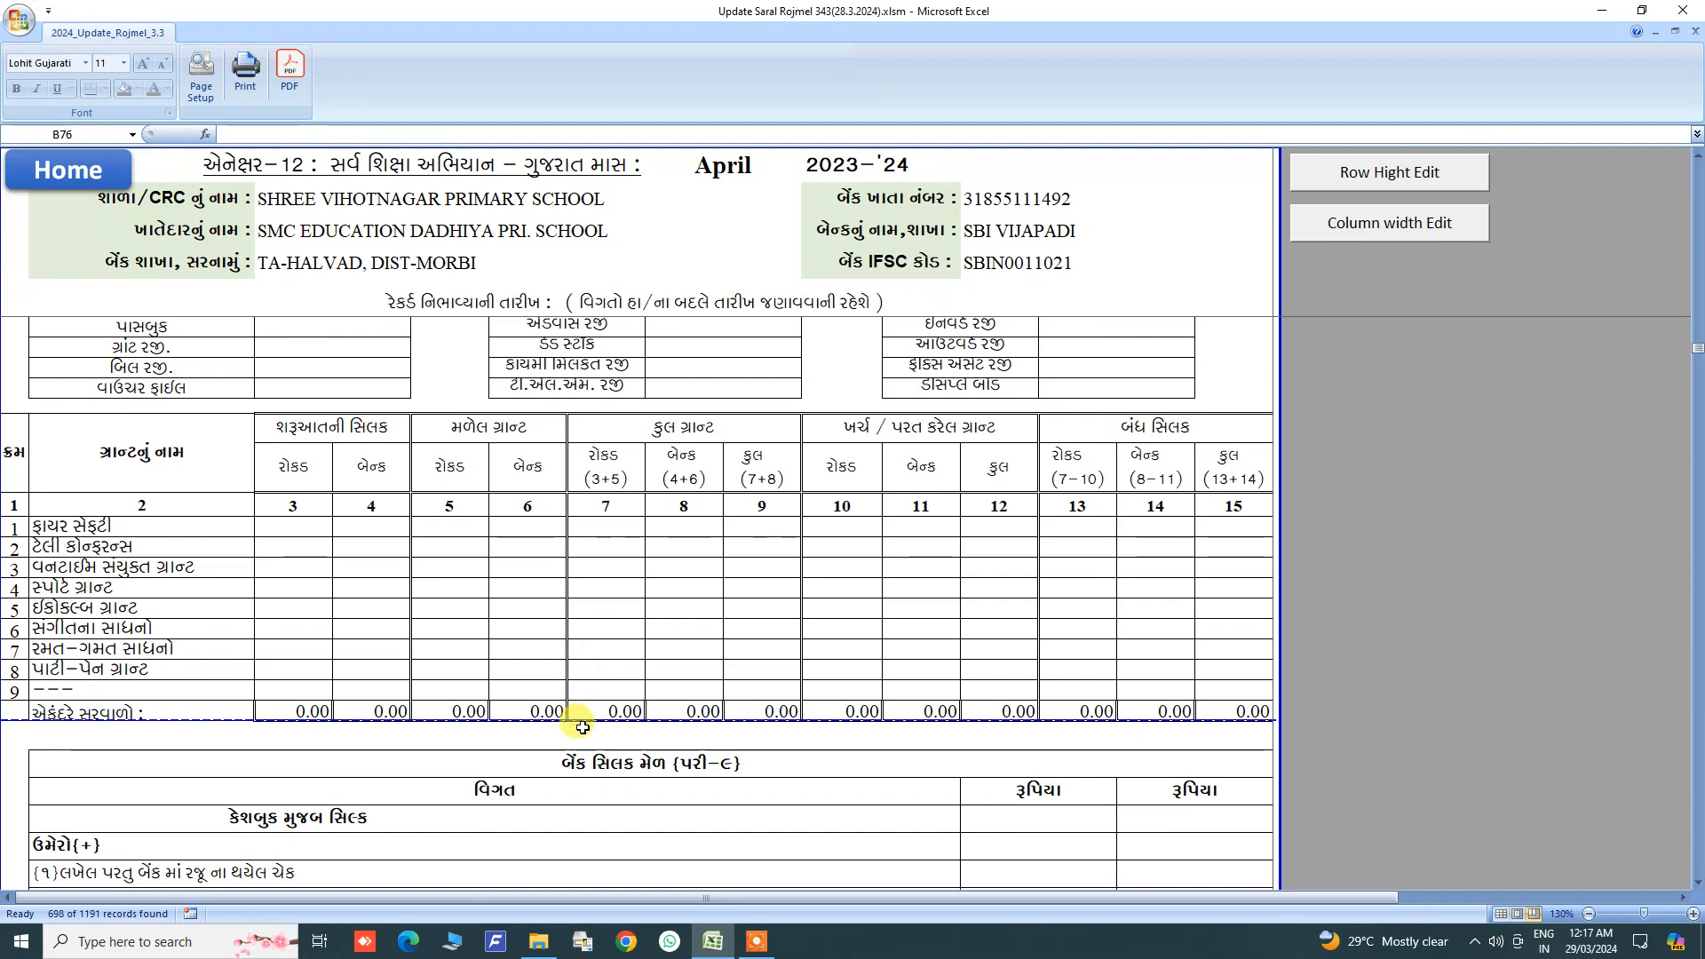
{"action": "left_click_drag", "start_coordinate": [580, 731], "coordinate": [580, 741]}
{"action": "scroll", "coordinate": [572, 675], "scroll_direction": "down", "scroll_amount": 8}
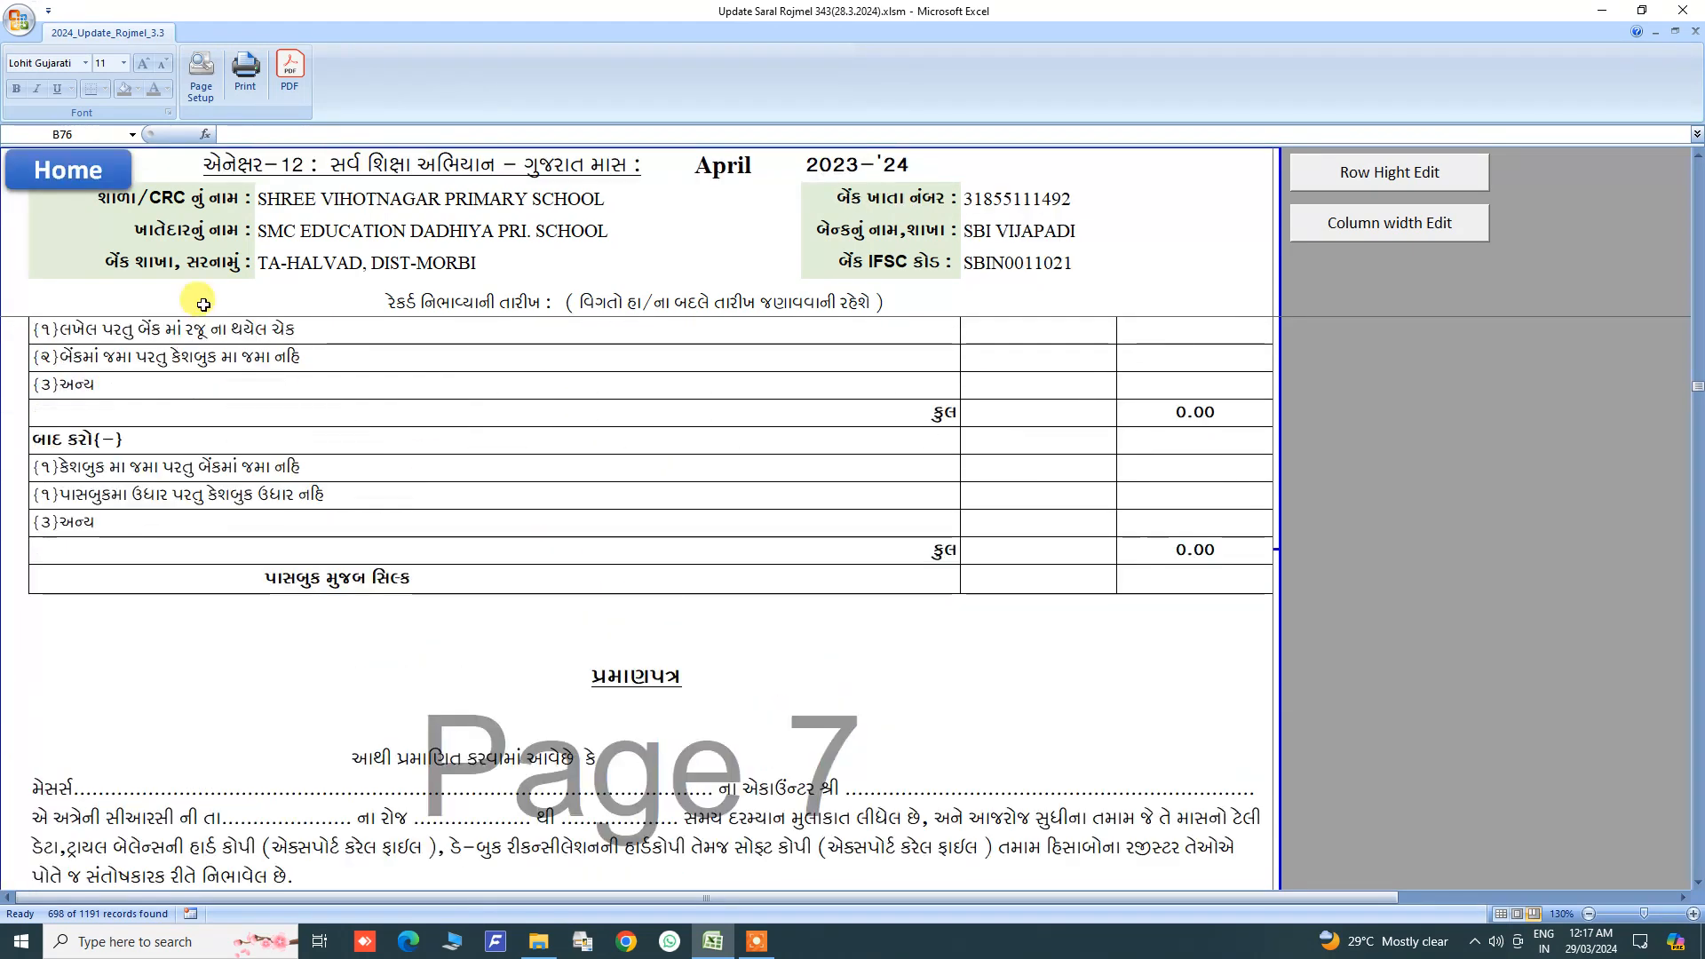
Step: Return to the home sheet, open the classified register briefly and come back to the home sheet's grant summary
{"action": "left_click", "coordinate": [97, 173]}
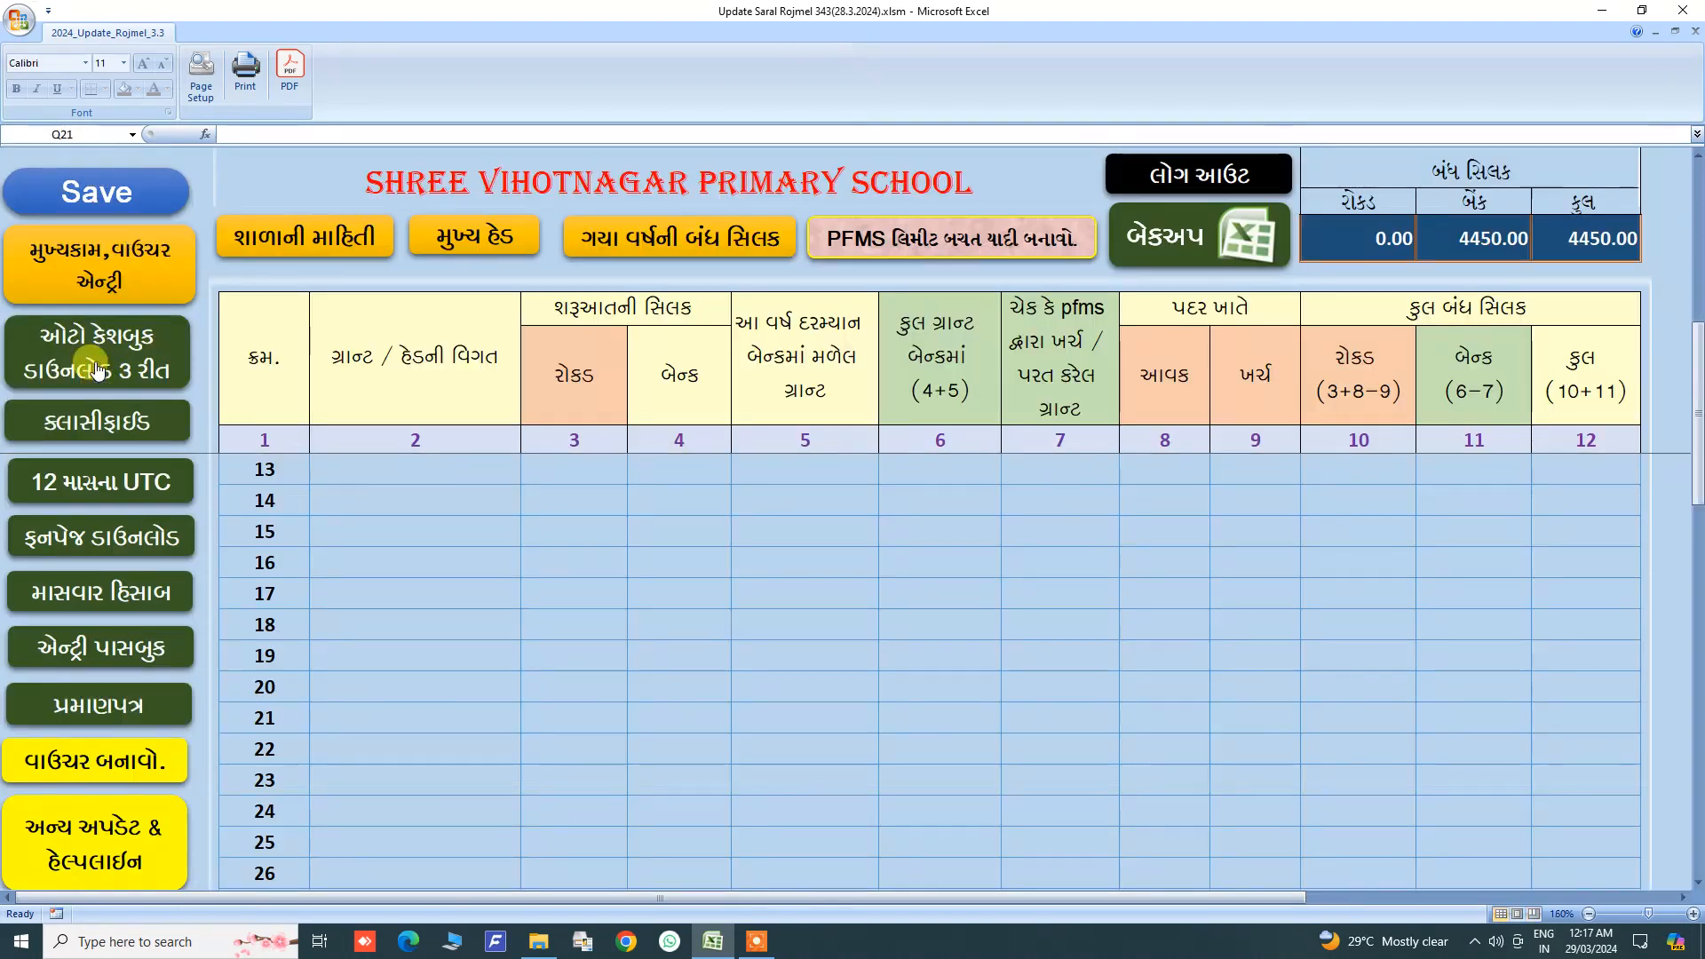
{"action": "left_click", "coordinate": [86, 420]}
{"action": "left_click", "coordinate": [71, 180]}
{"action": "scroll", "coordinate": [146, 655], "scroll_direction": "up", "scroll_amount": 4}
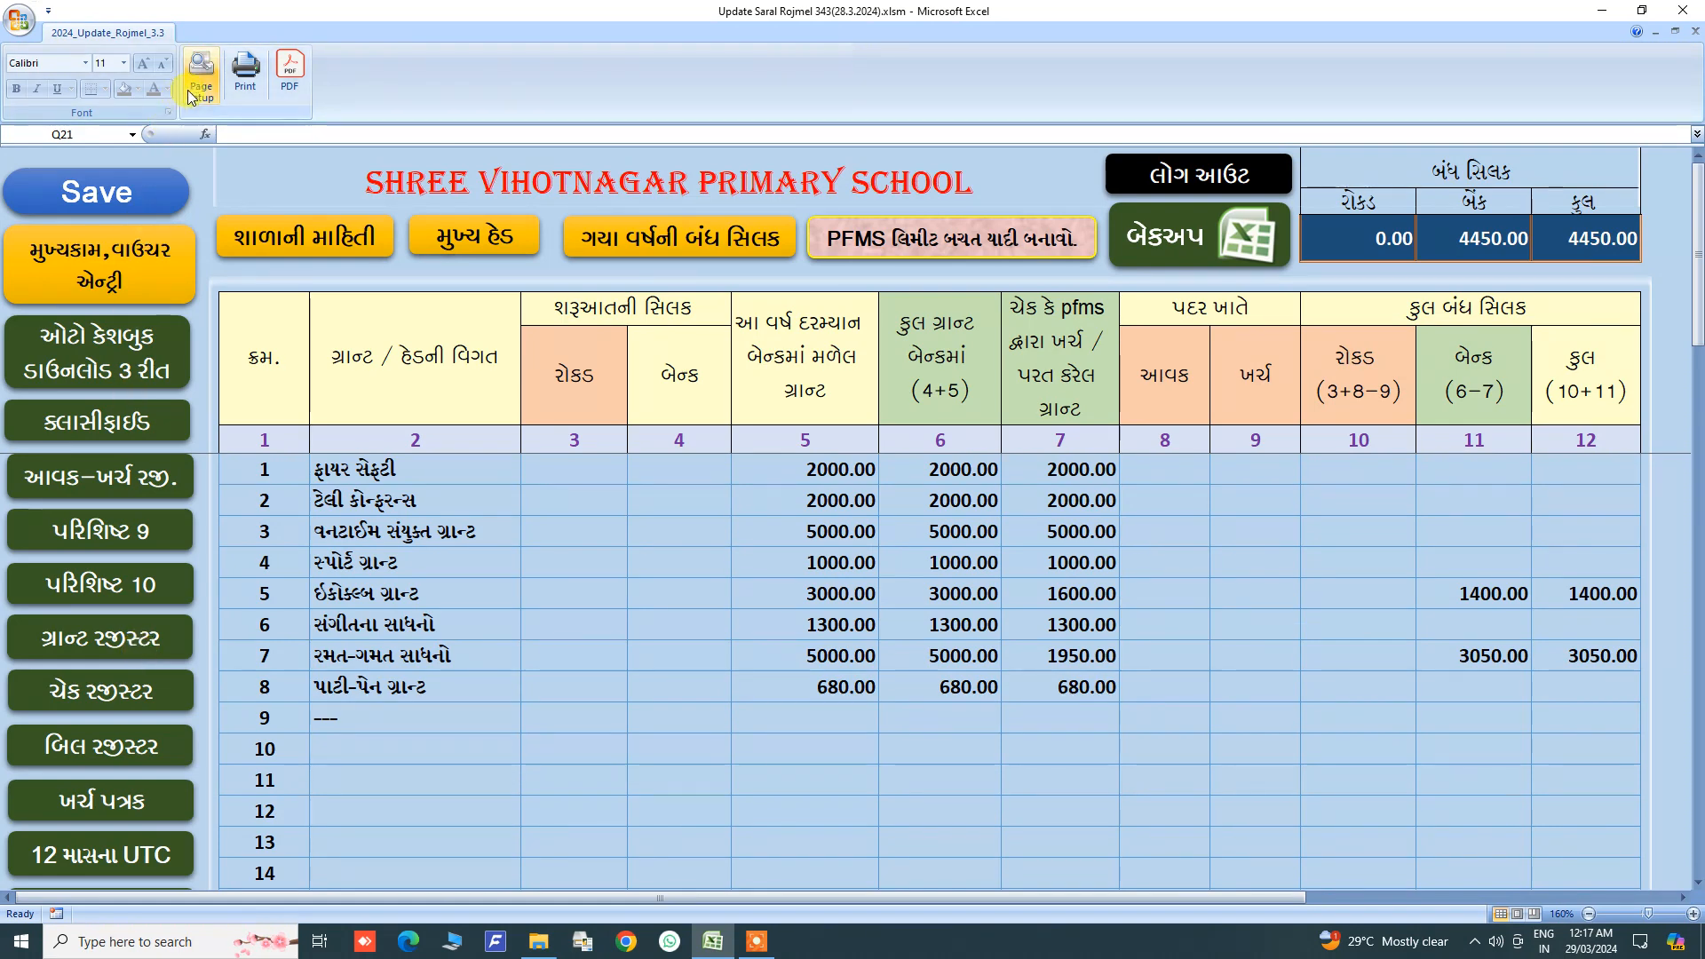
Step: Open the main voucher entry sheet and look over its dated income and expense entries
{"action": "left_click", "coordinate": [96, 256]}
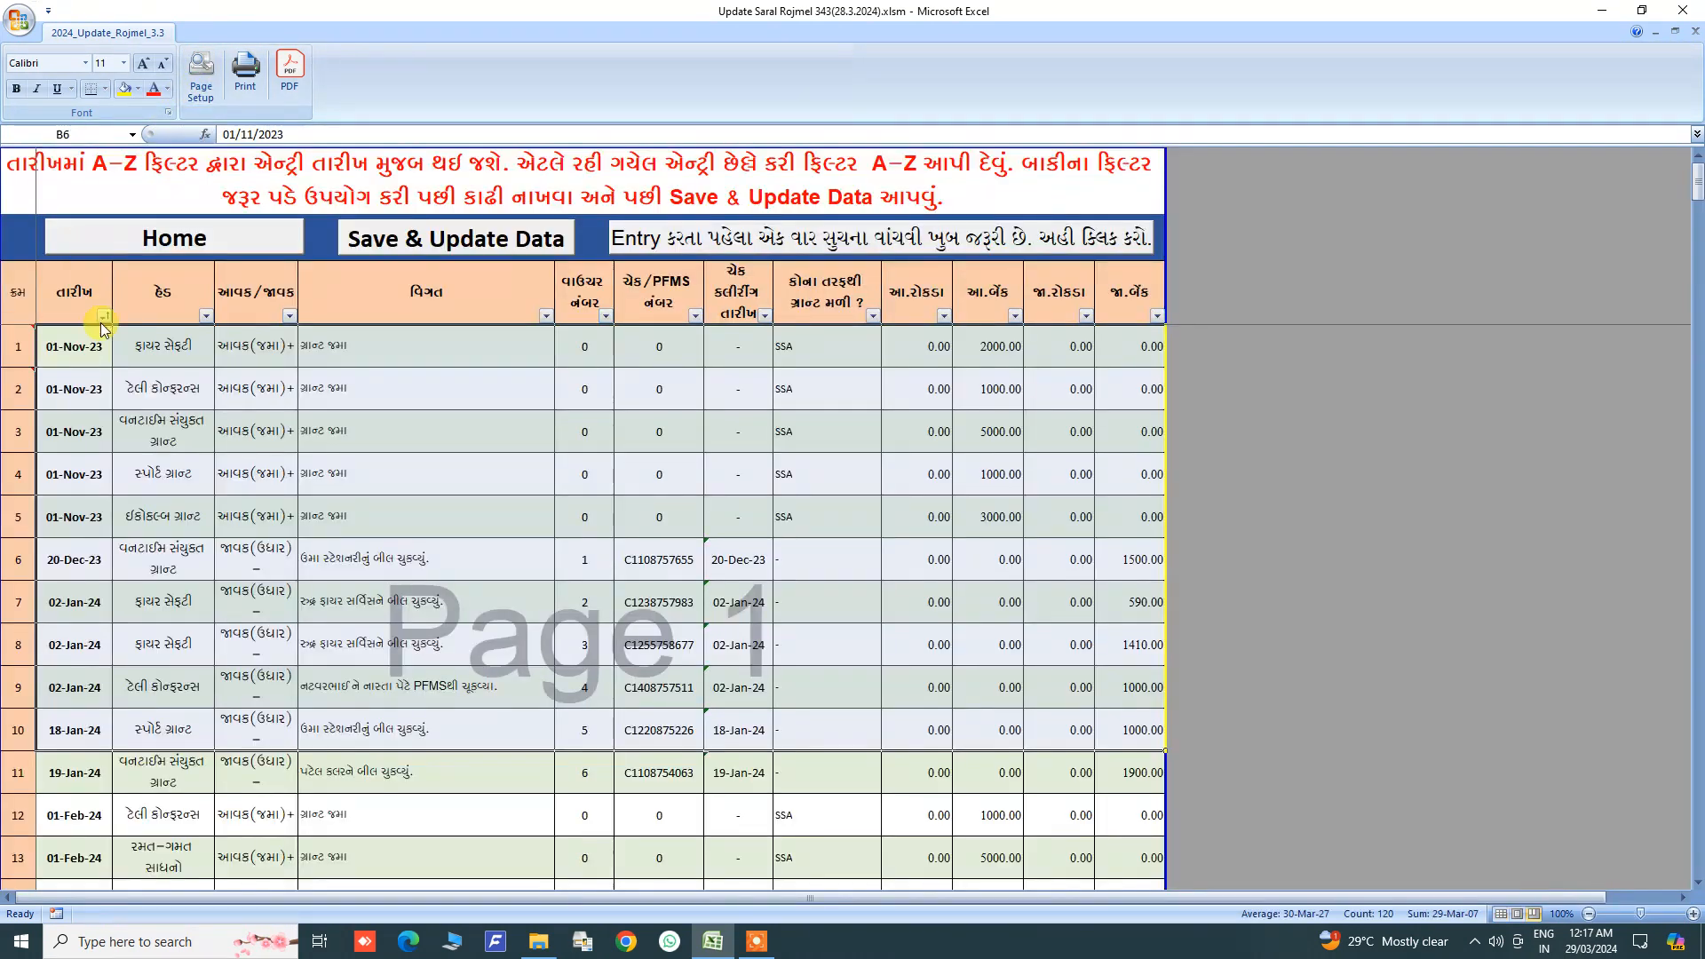
{"action": "left_click", "coordinate": [498, 621]}
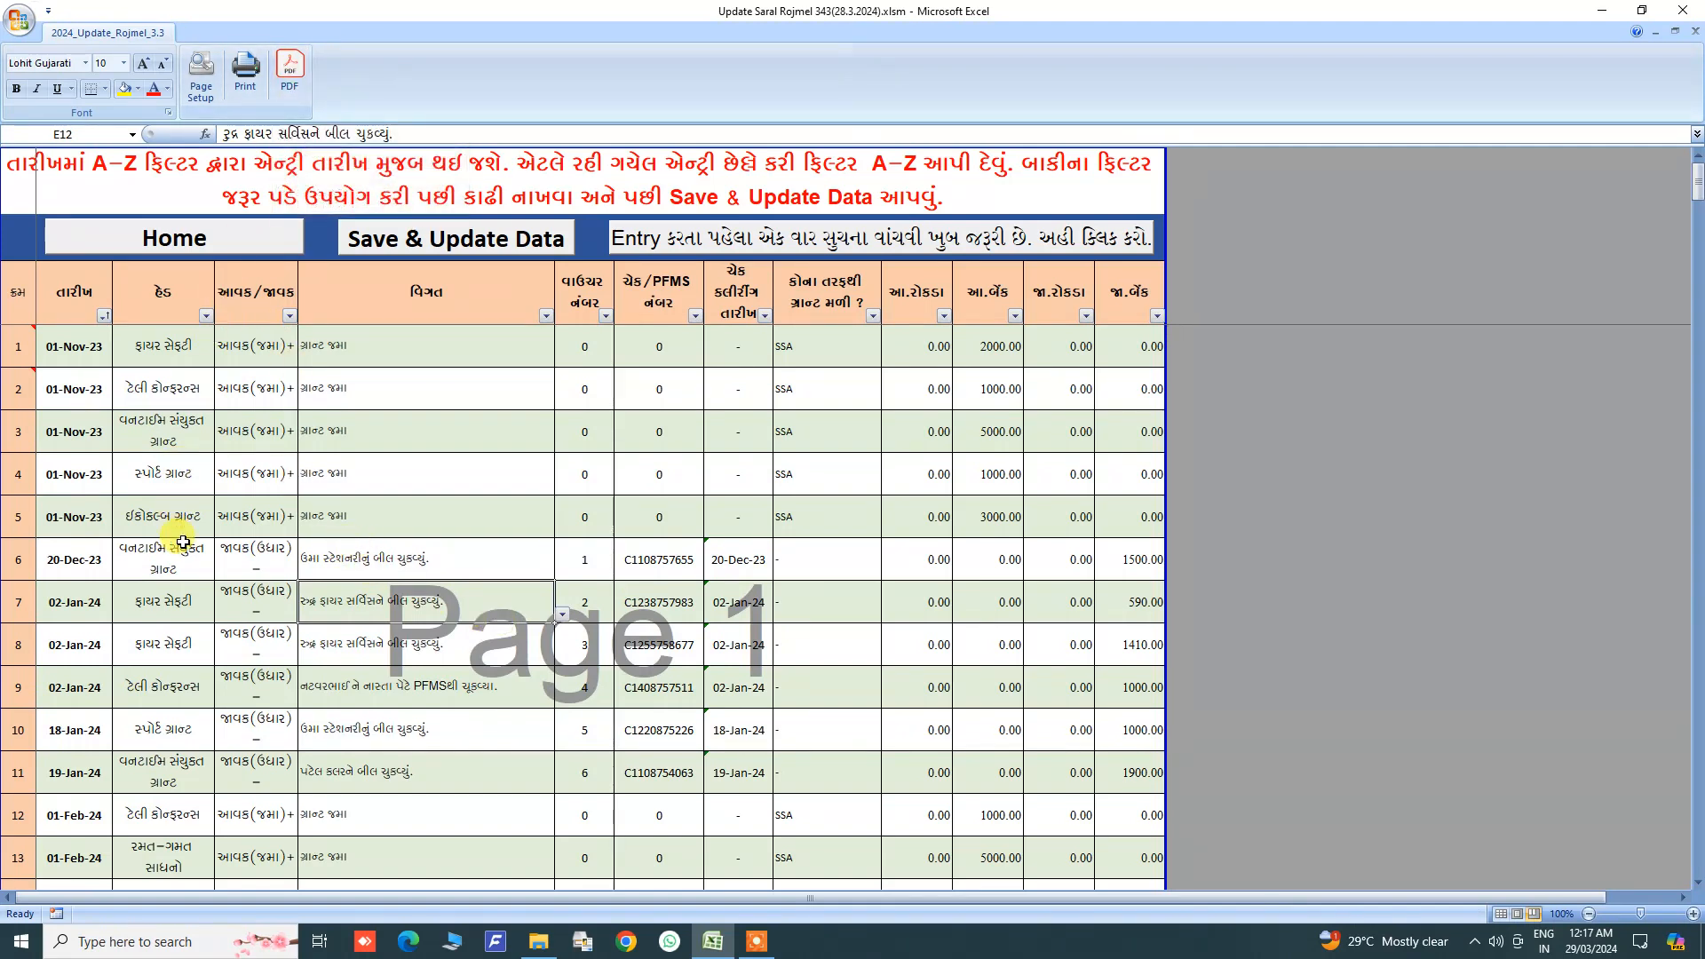
{"action": "scroll", "coordinate": [178, 536], "scroll_direction": "down", "scroll_amount": 10}
{"action": "scroll", "coordinate": [180, 539], "scroll_direction": "up", "scroll_amount": 8}
{"action": "scroll", "coordinate": [183, 541], "scroll_direction": "up", "scroll_amount": 2}
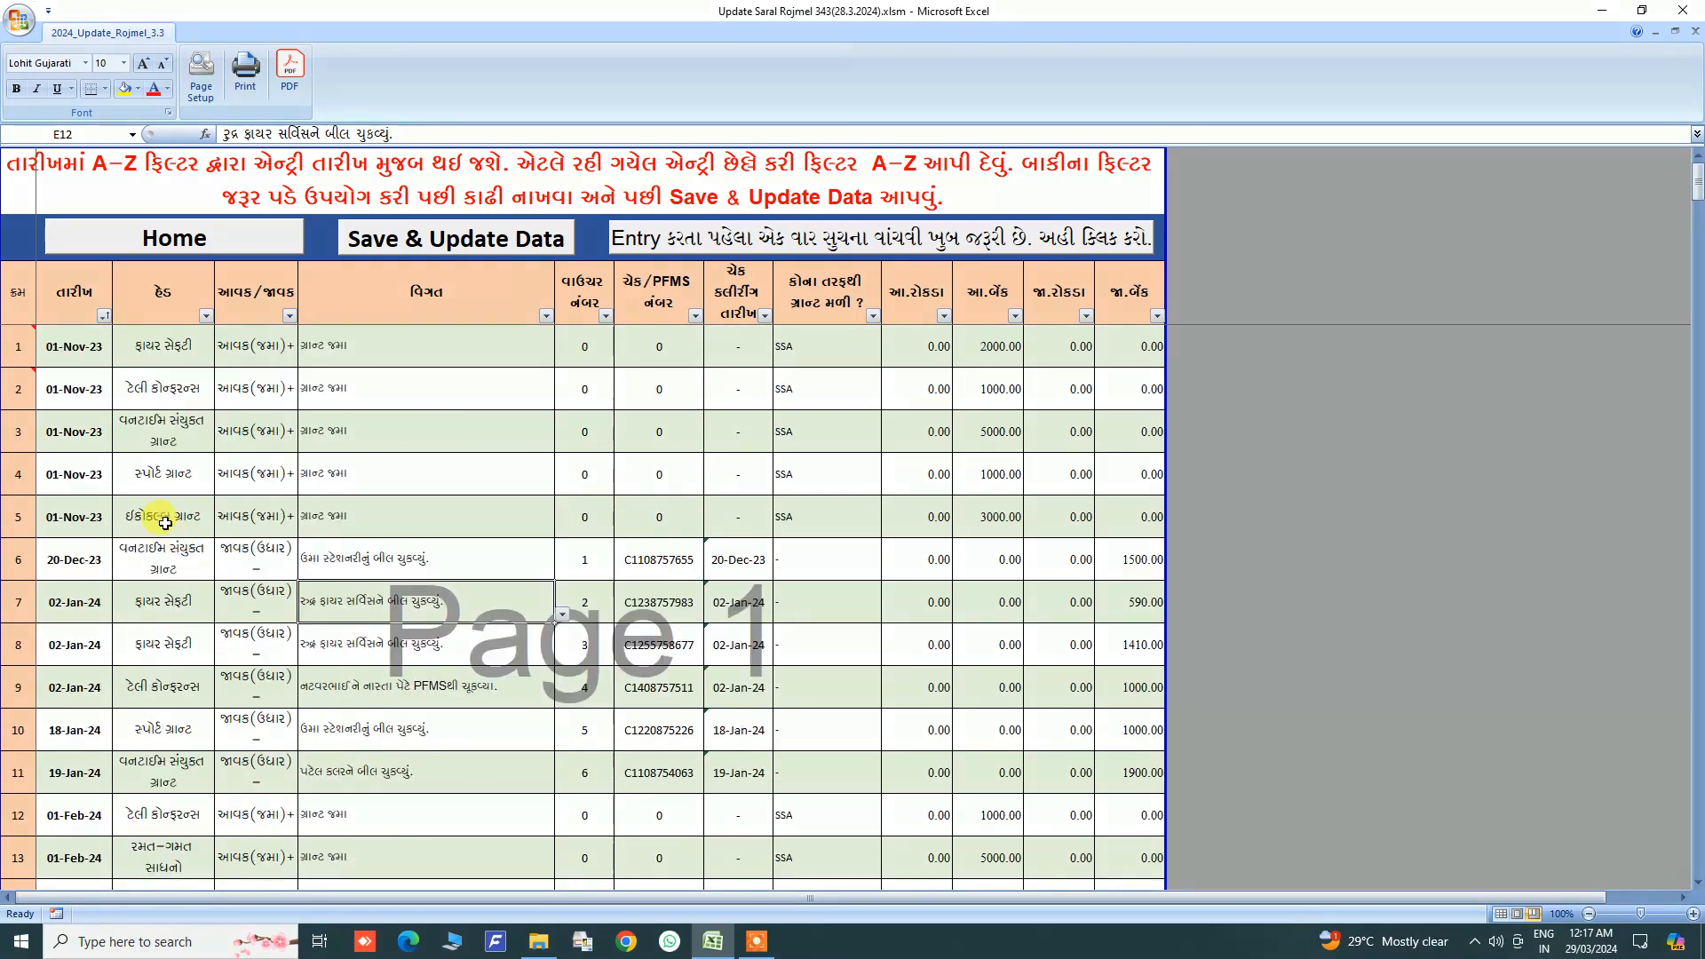
Step: Filter the entry sheet's date column to hide the blank rows and check the remaining entries
{"action": "left_click", "coordinate": [104, 316]}
{"action": "left_click", "coordinate": [152, 502]}
{"action": "left_click", "coordinate": [186, 619]}
{"action": "scroll", "coordinate": [189, 616], "scroll_direction": "down", "scroll_amount": 6}
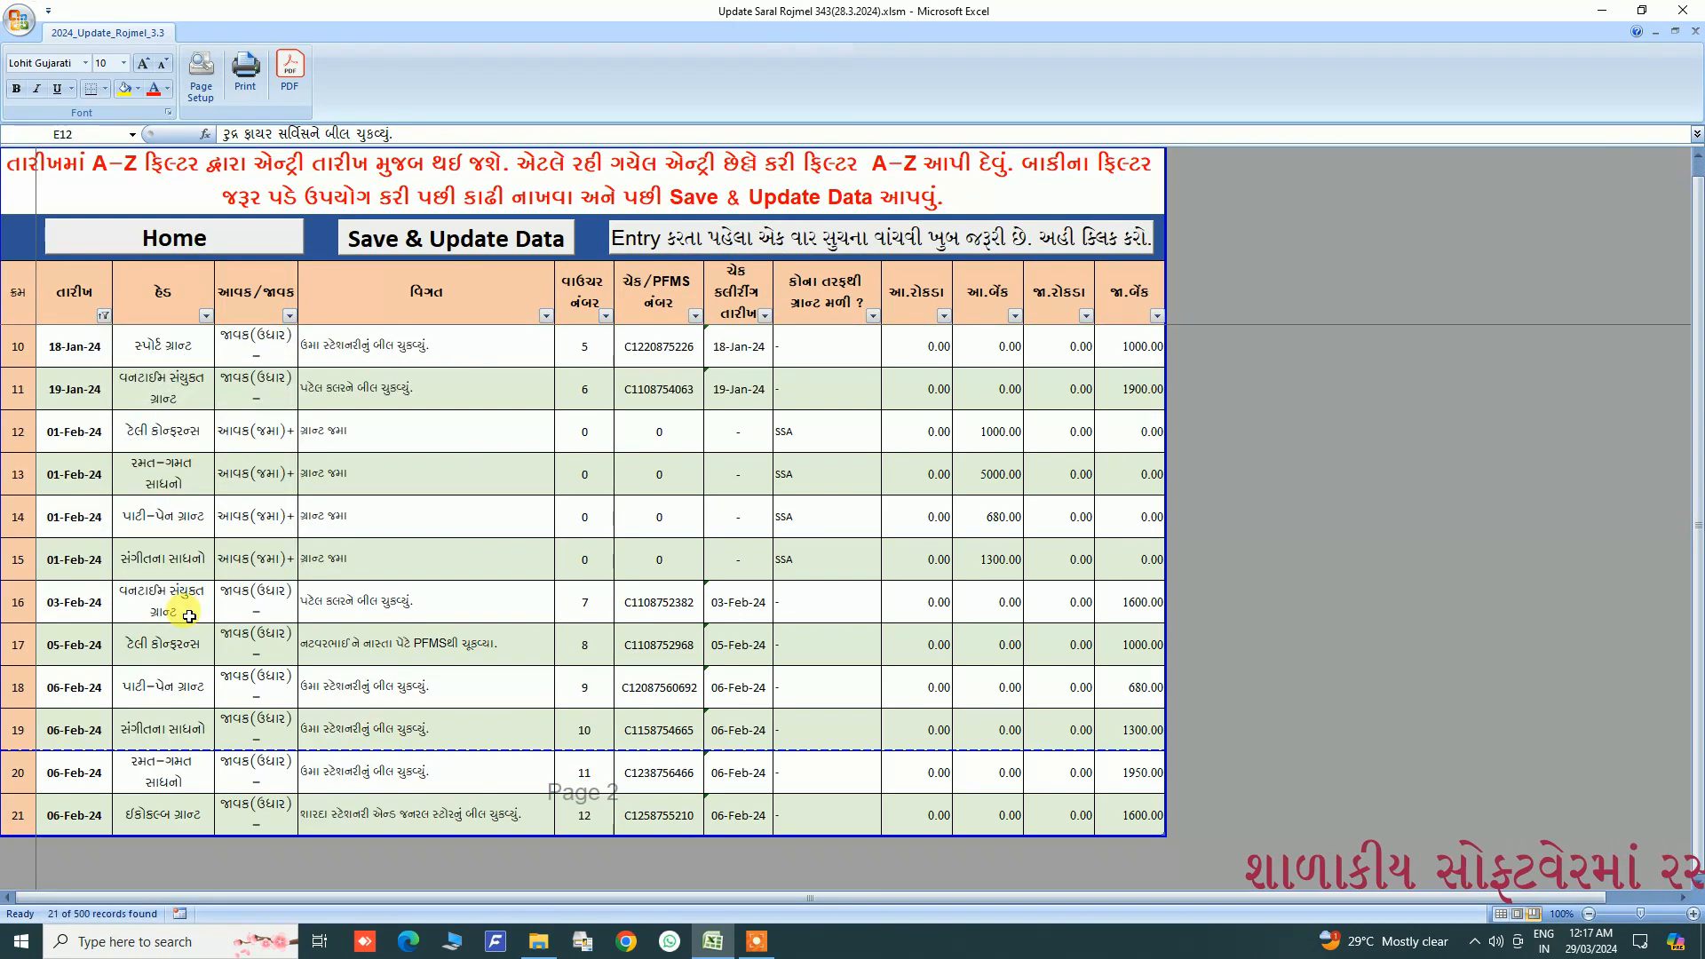
{"action": "scroll", "coordinate": [189, 616], "scroll_direction": "up", "scroll_amount": 6}
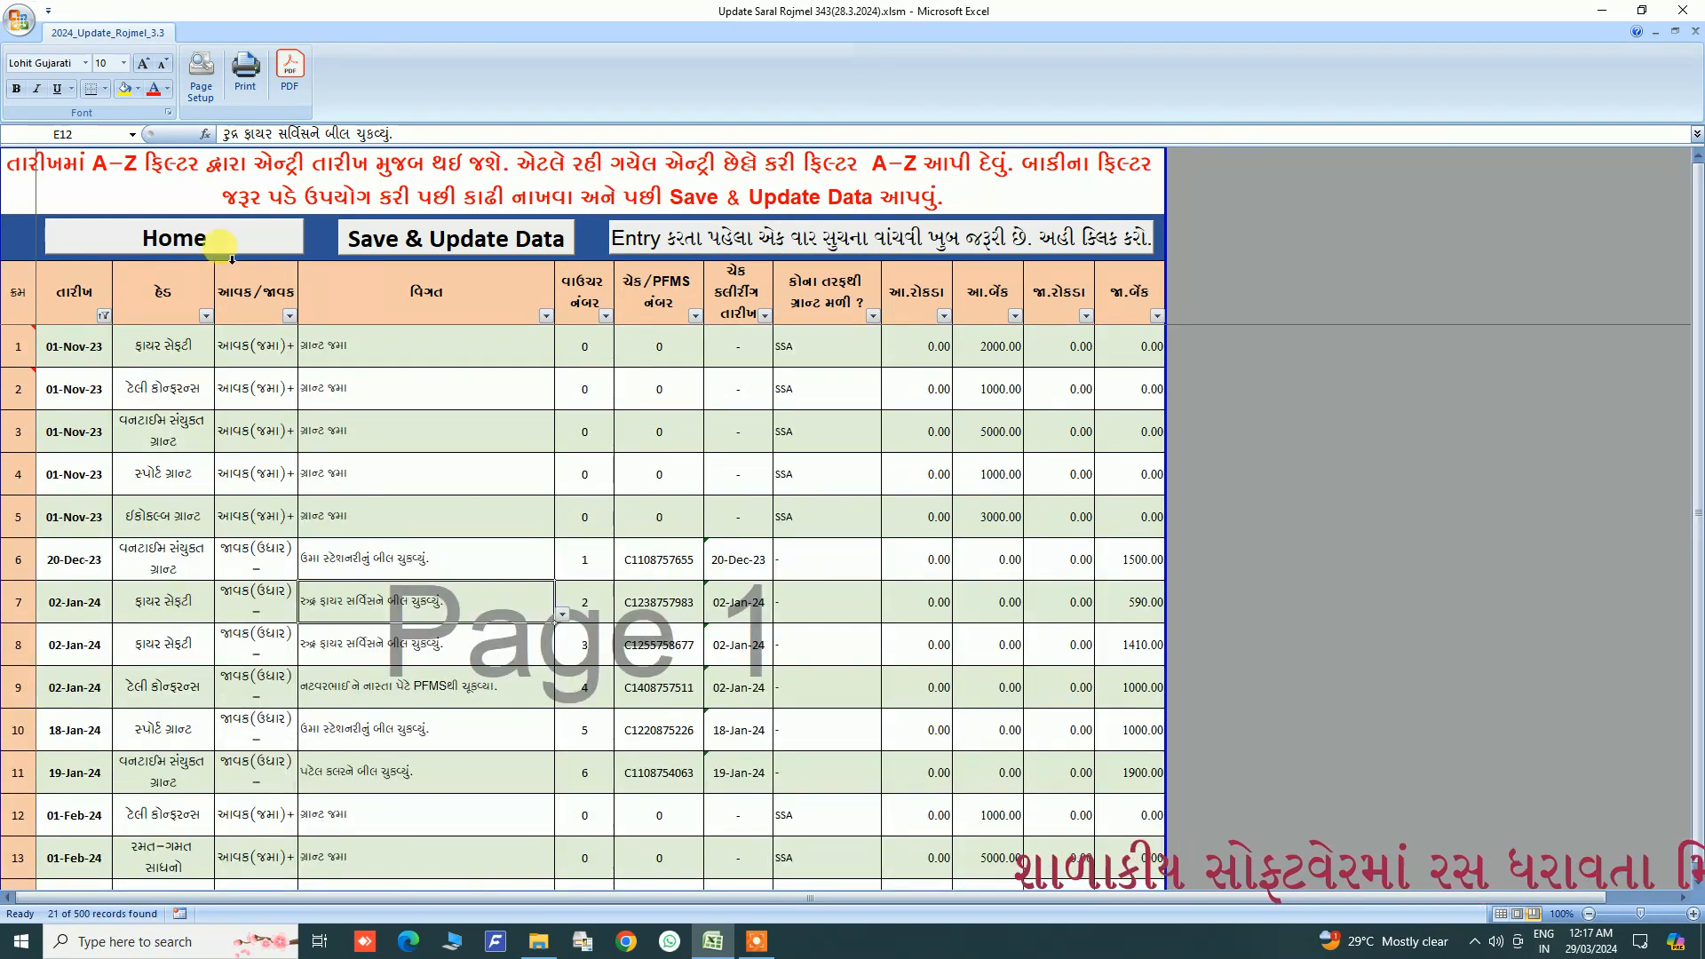
Step: Export the filtered entry sheet as a PDF named 123 in the cashbook folder and look over its pages
{"action": "left_click", "coordinate": [287, 80]}
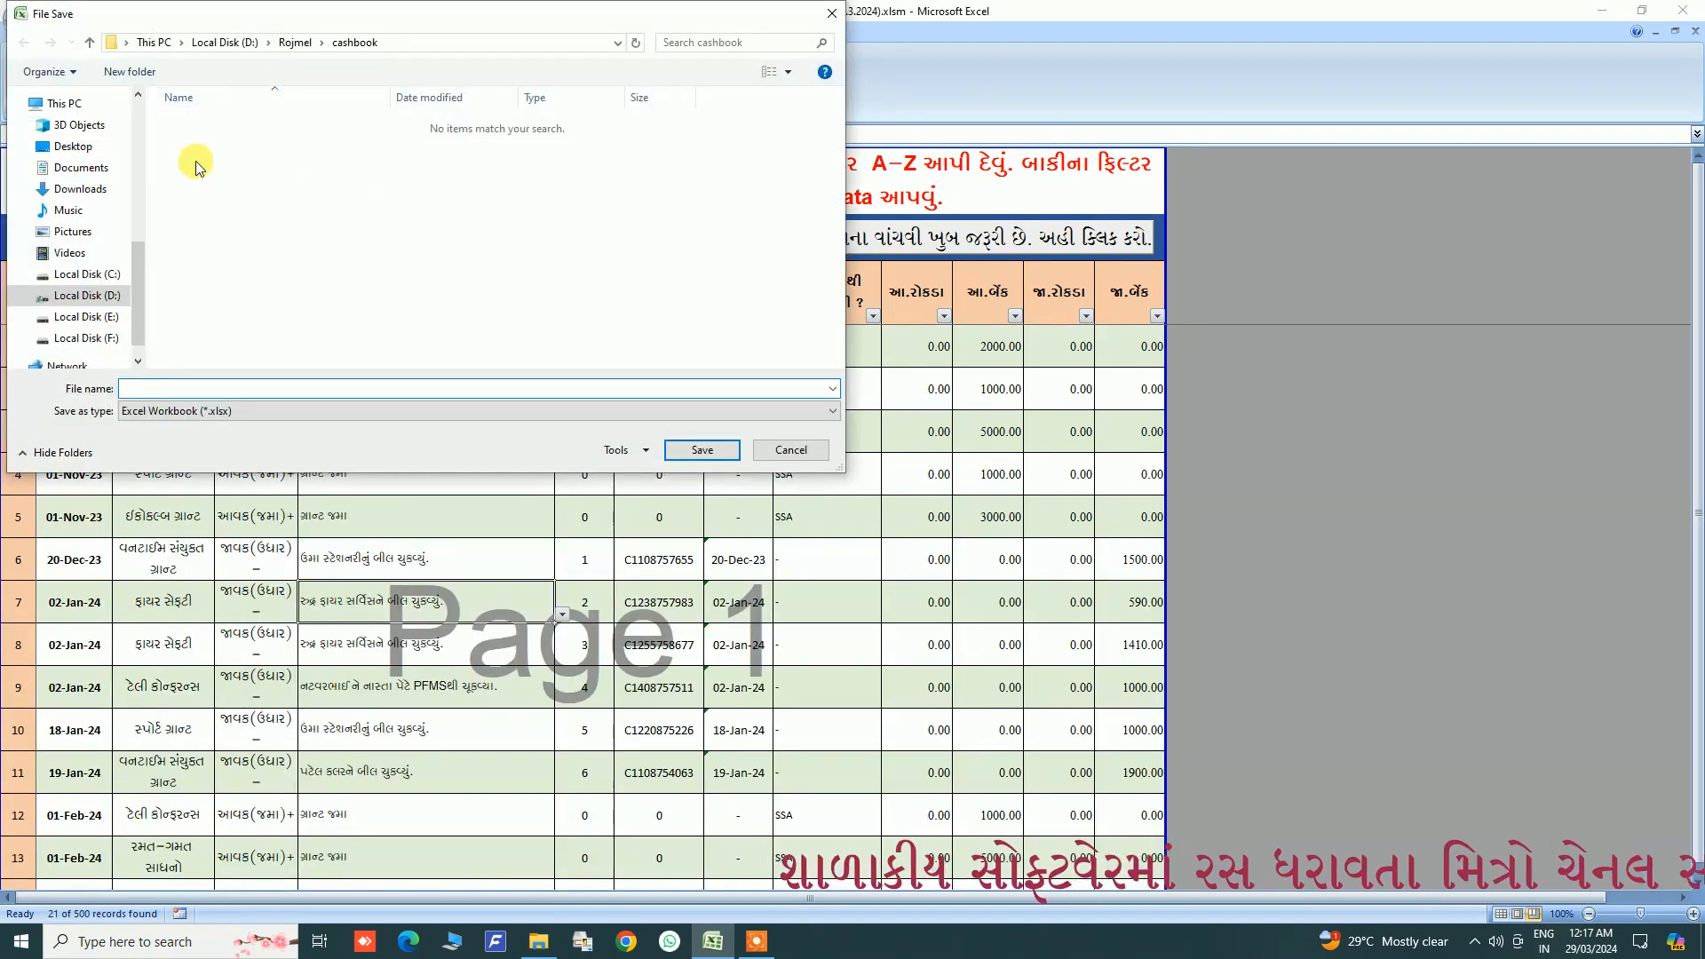
{"action": "type", "text": "33"}
{"action": "left_click", "coordinate": [701, 448]}
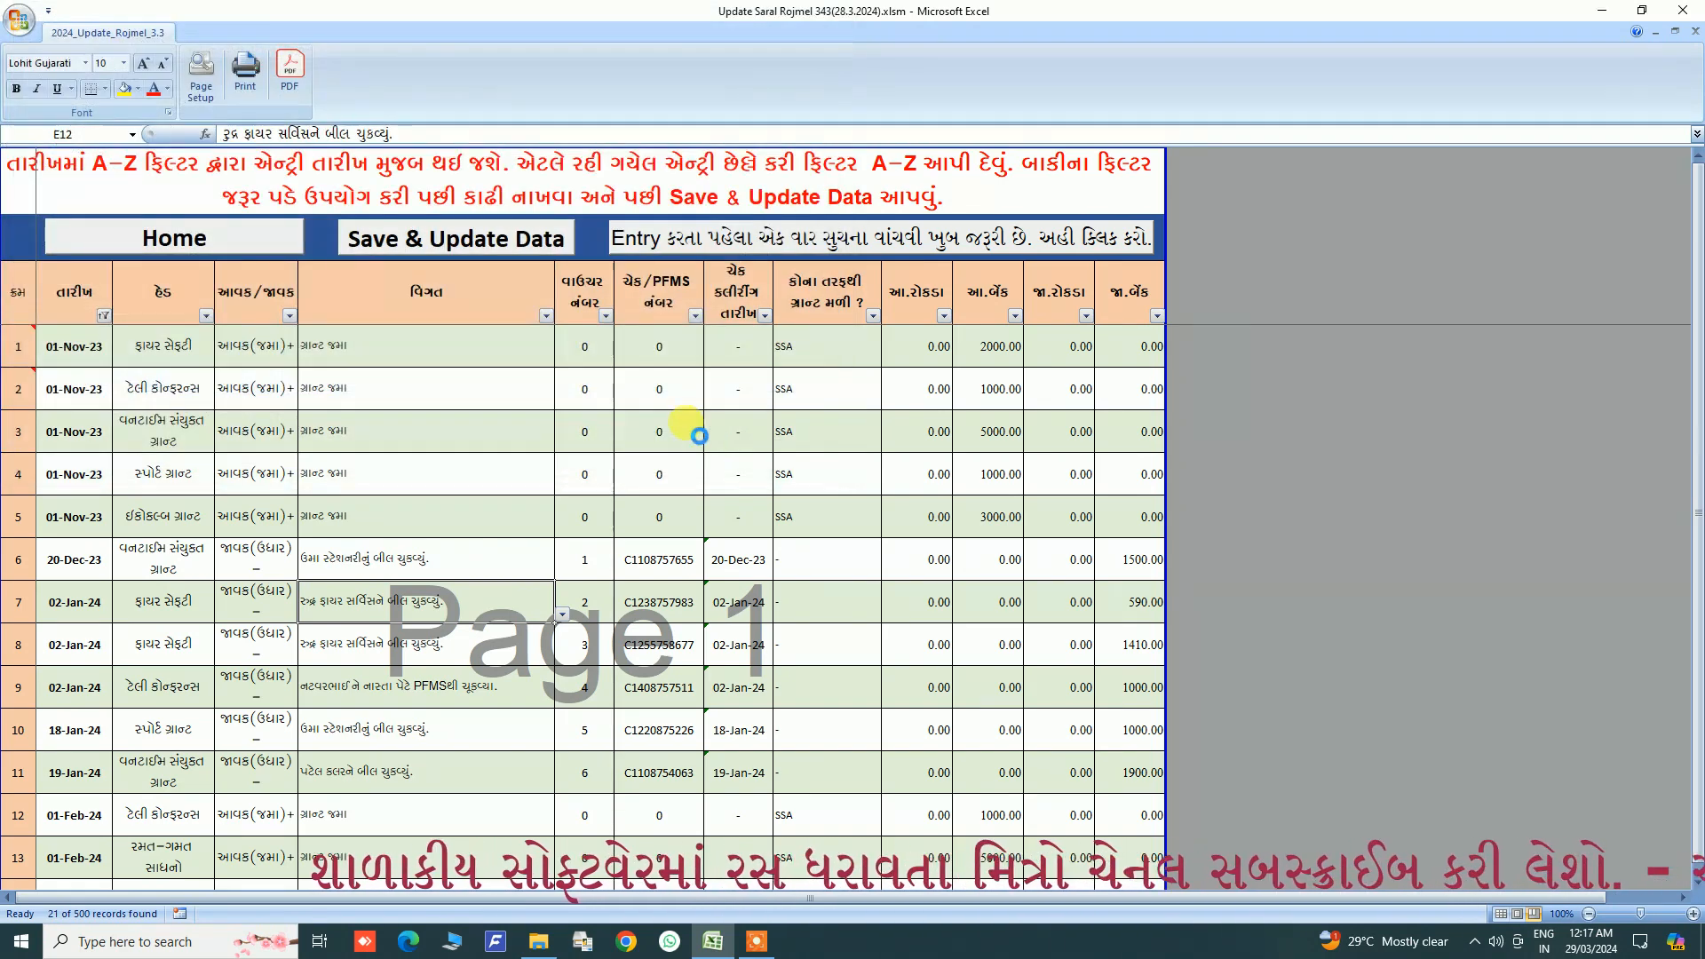
{"action": "scroll", "coordinate": [689, 448], "scroll_direction": "down", "scroll_amount": 10}
{"action": "scroll", "coordinate": [693, 462], "scroll_direction": "up", "scroll_amount": 10}
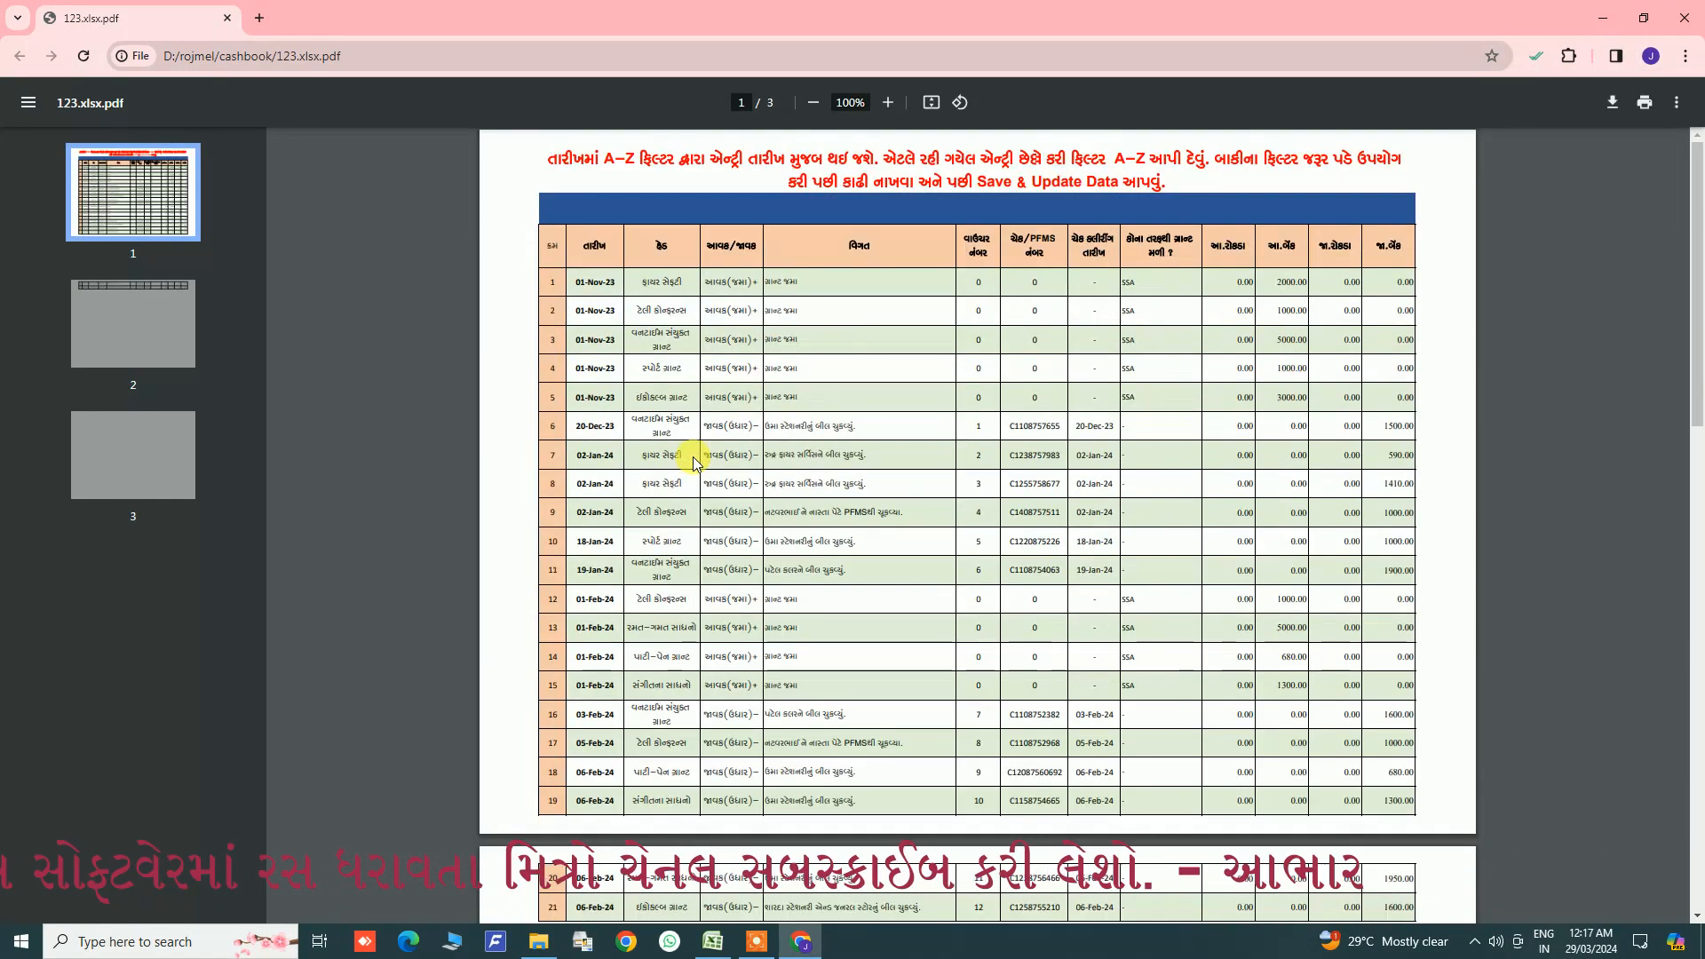
Step: Zoom out on the exported 123 PDF to review its pages, and close it to return to the entry sheet
{"action": "scroll", "coordinate": [692, 462], "scroll_direction": "up", "scroll_amount": 3}
{"action": "scroll", "coordinate": [692, 462], "scroll_direction": "down", "scroll_amount": 4}
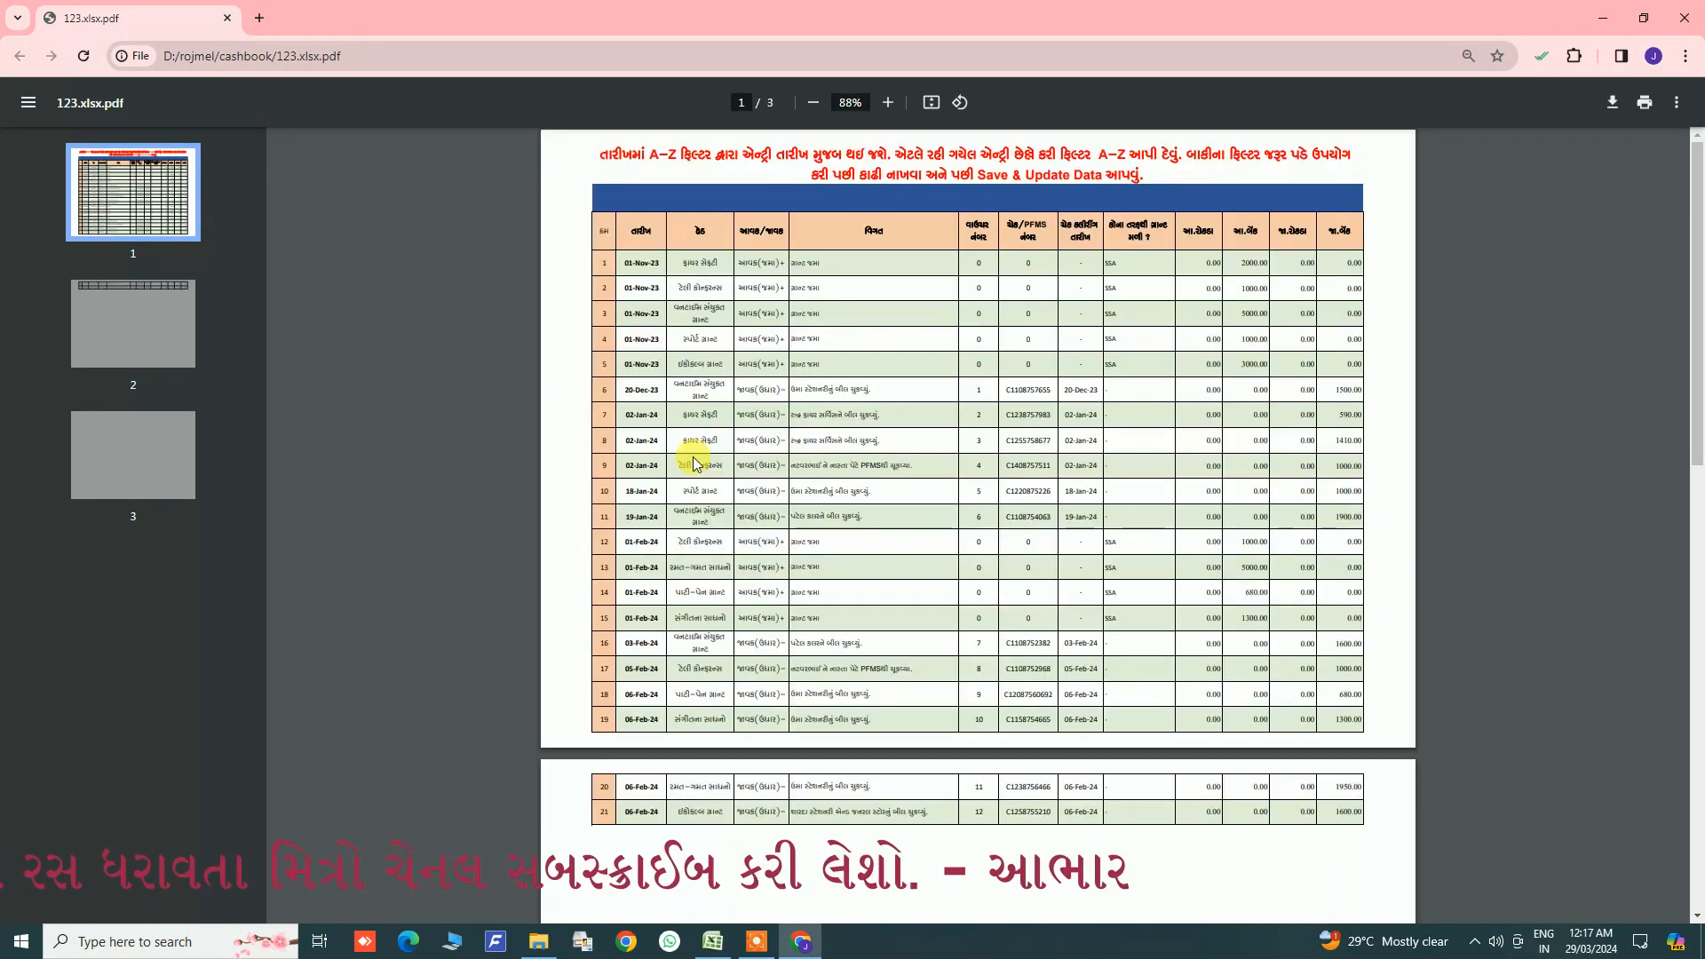
{"action": "scroll", "coordinate": [694, 460], "scroll_direction": "down", "scroll_amount": 3}
{"action": "scroll", "coordinate": [695, 448], "scroll_direction": "up", "scroll_amount": 3}
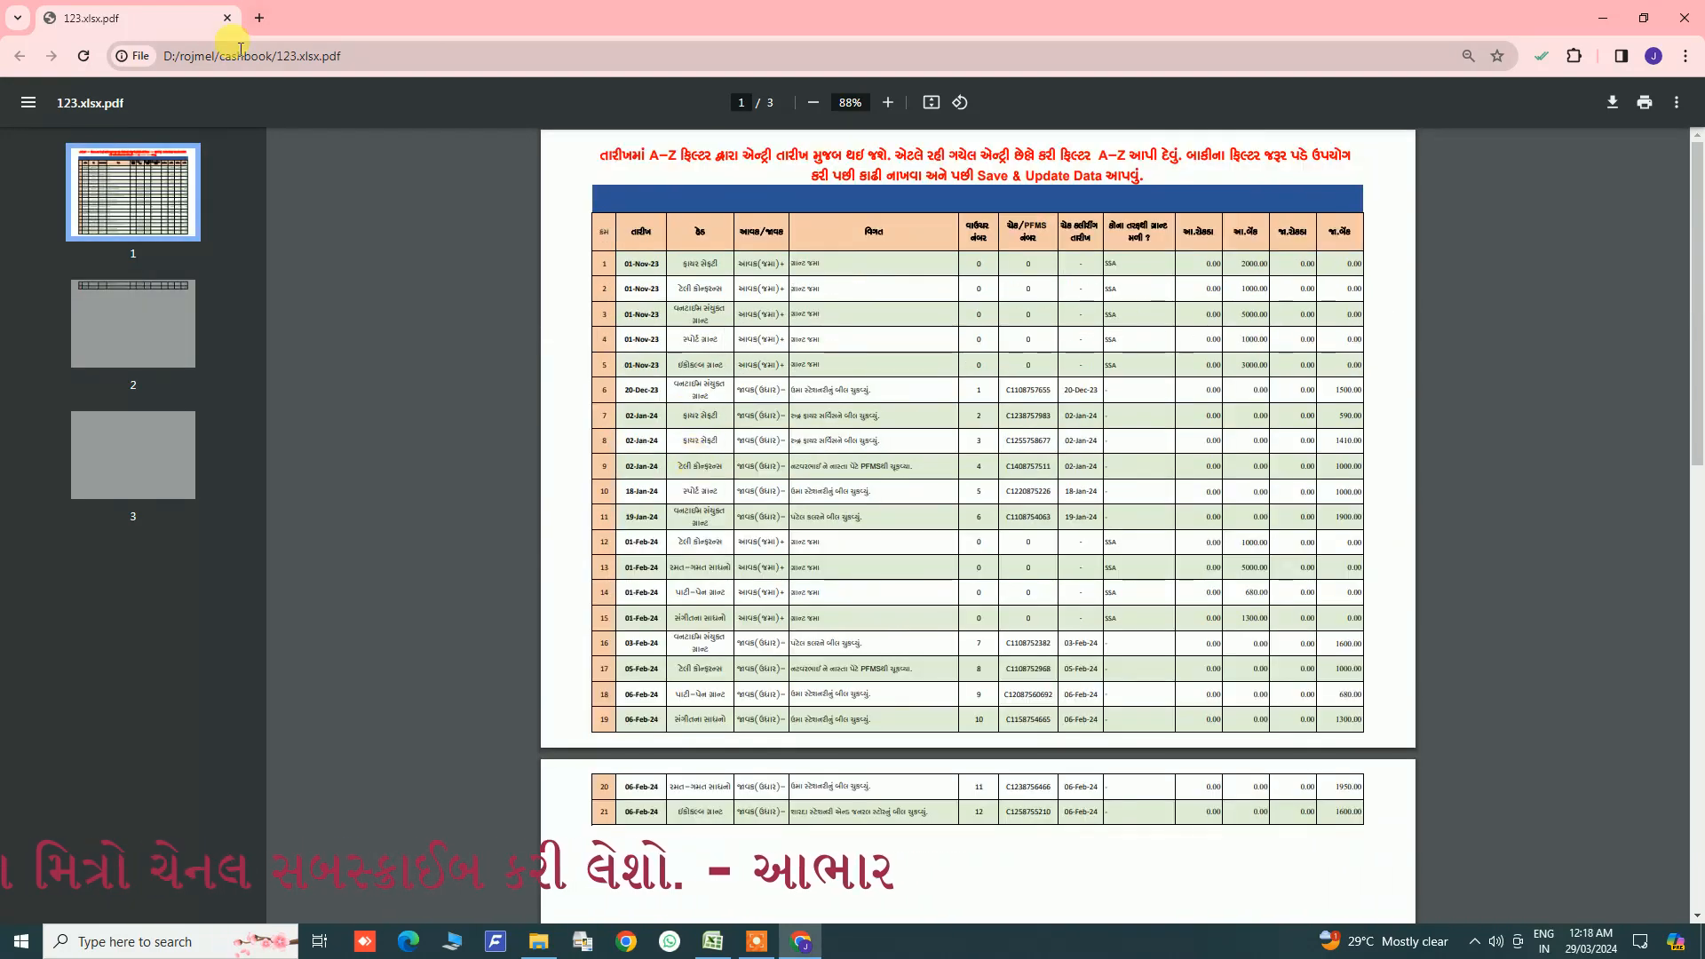
{"action": "left_click", "coordinate": [227, 18]}
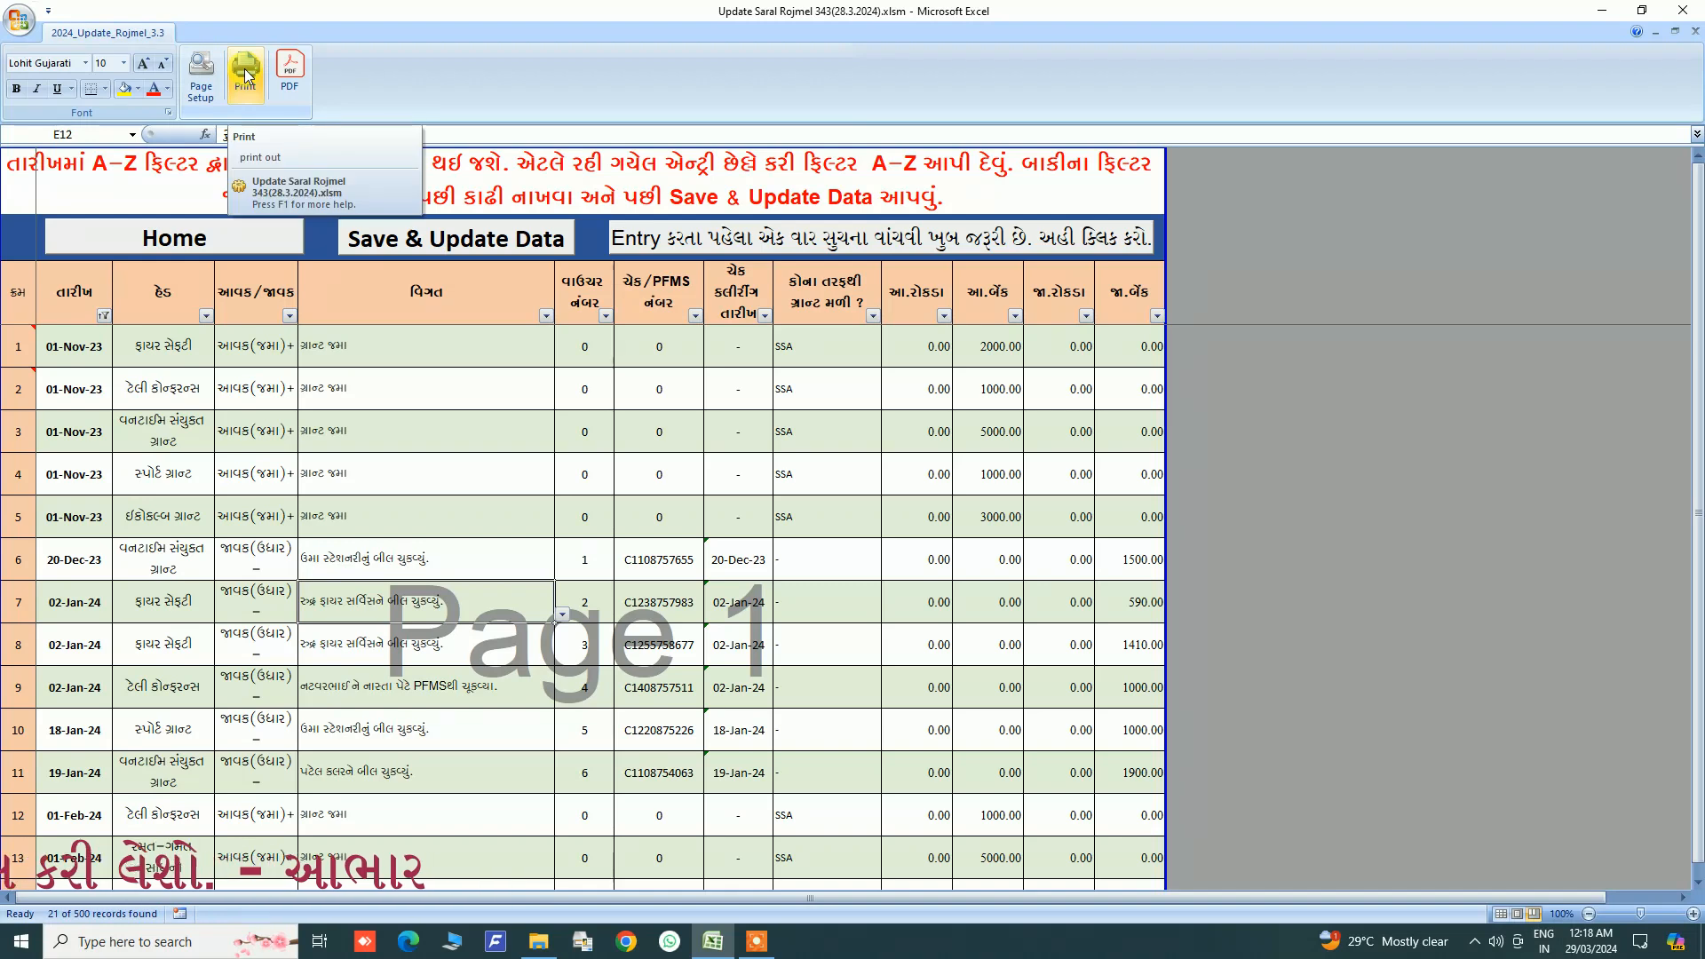
{"action": "scroll", "coordinate": [419, 535], "scroll_direction": "down", "scroll_amount": 2}
{"action": "scroll", "coordinate": [419, 534], "scroll_direction": "up", "scroll_amount": 2}
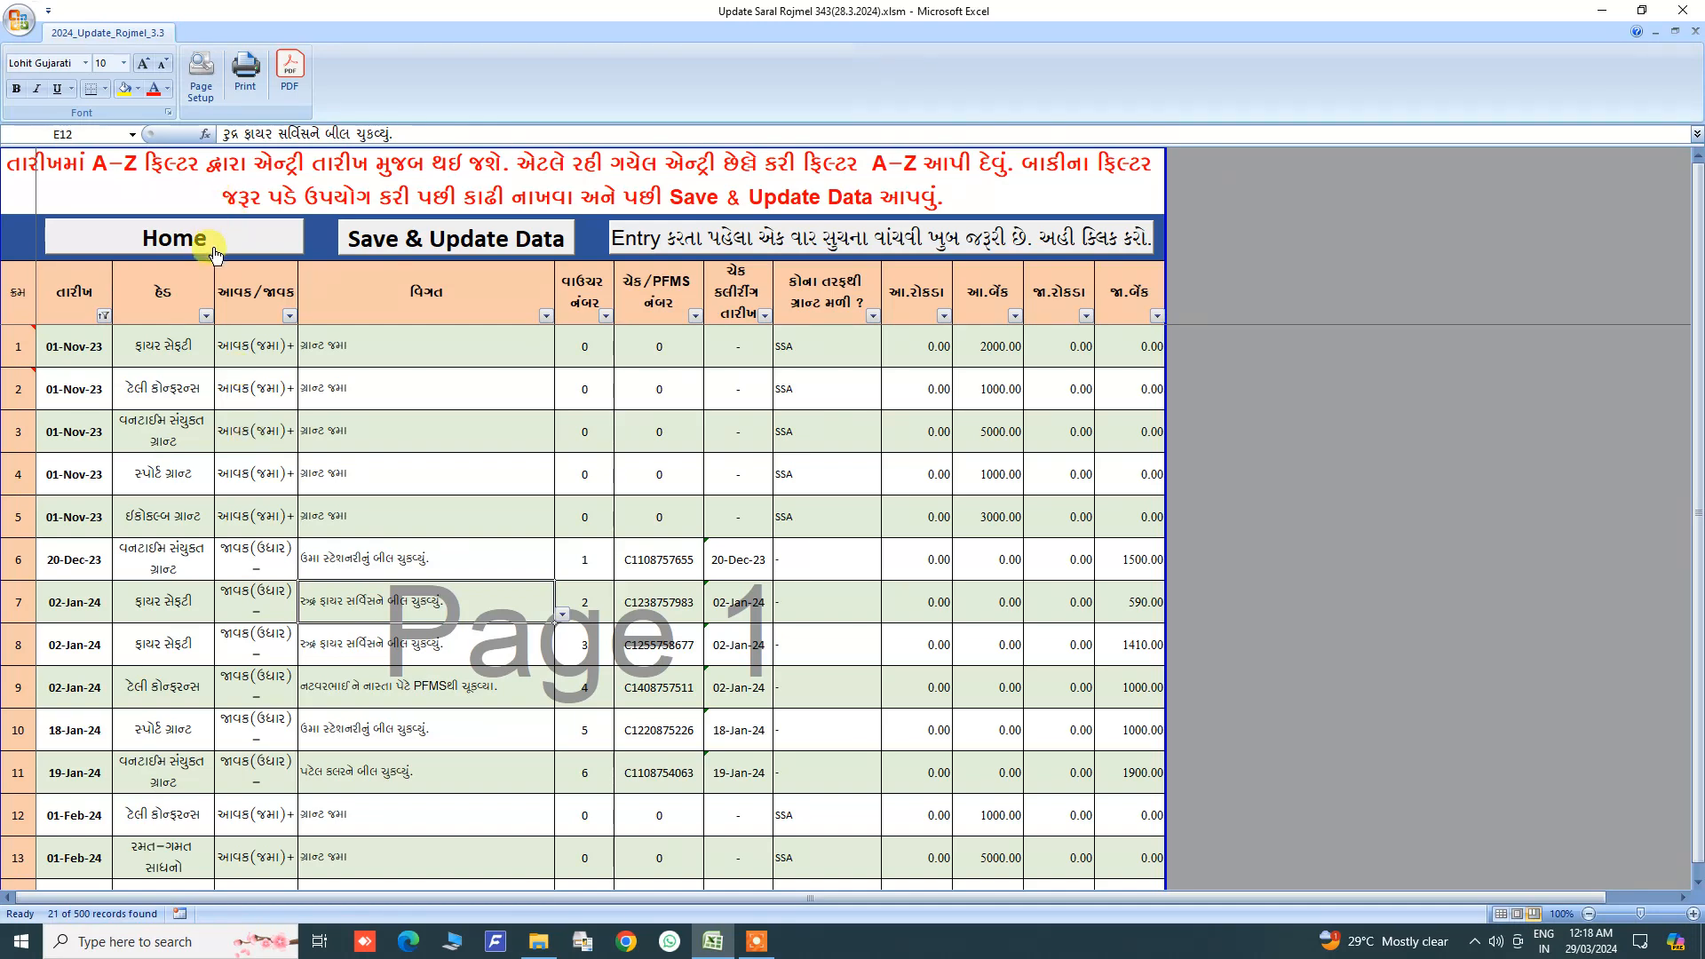
Step: Include the blank rows in the entry sheet's date filter again and keep all items selected in the head column's filter
{"action": "left_click", "coordinate": [103, 317]}
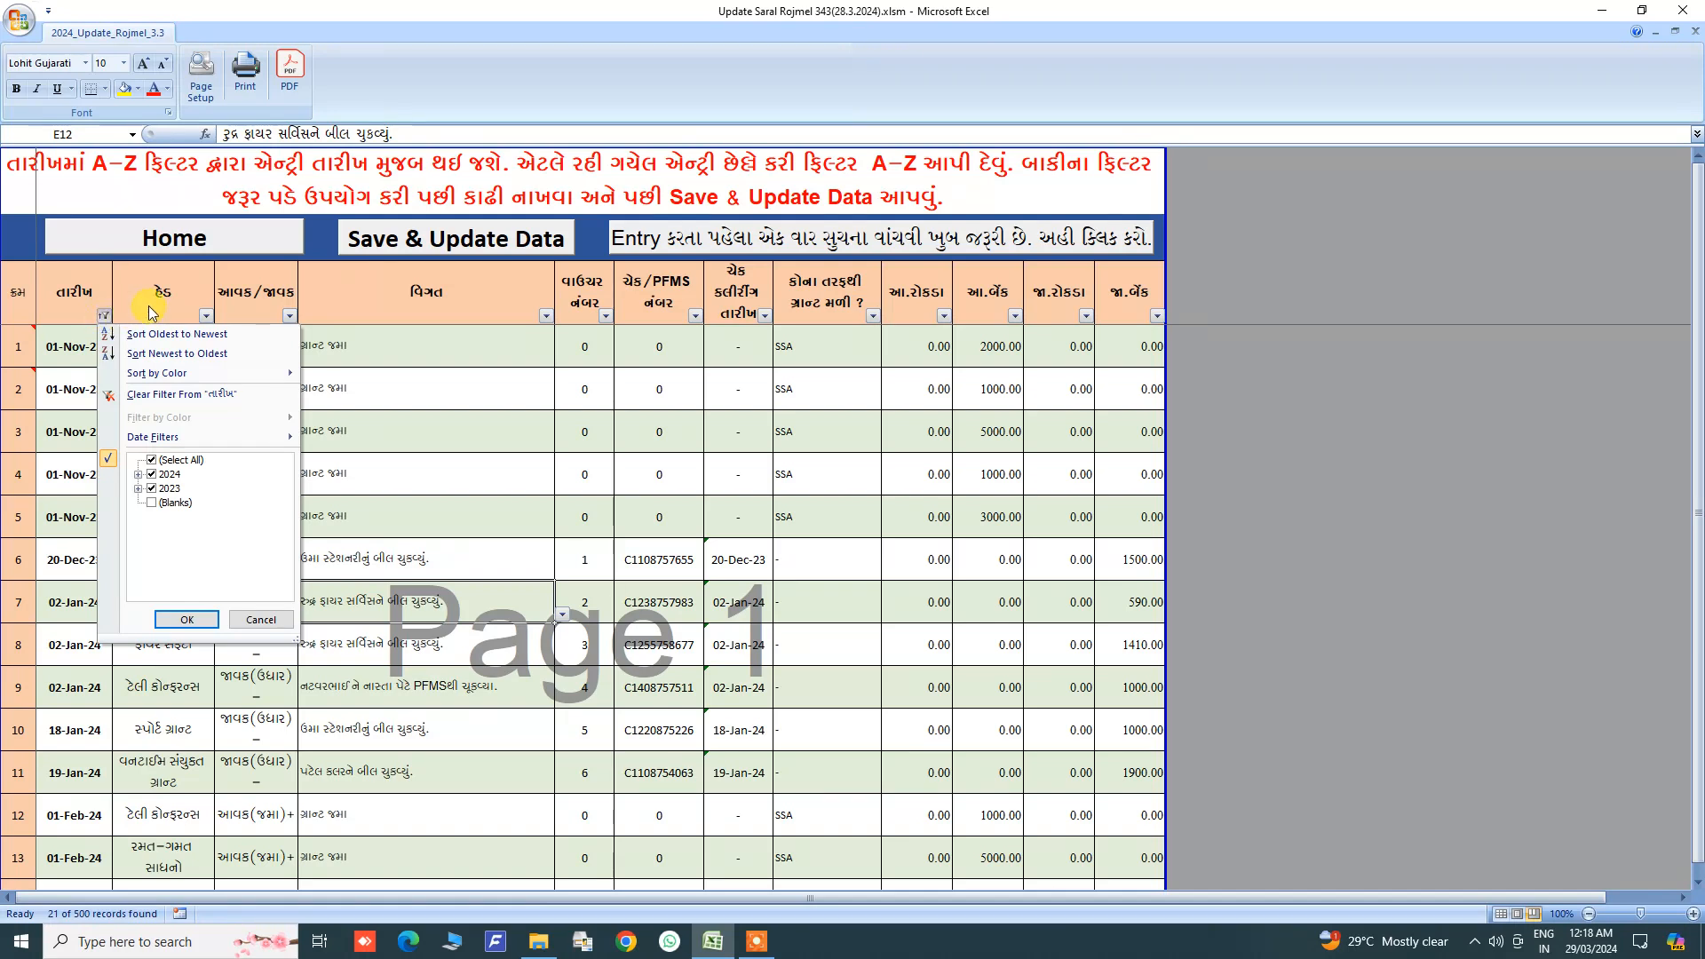
{"action": "left_click", "coordinate": [148, 308]}
{"action": "left_click", "coordinate": [106, 317]}
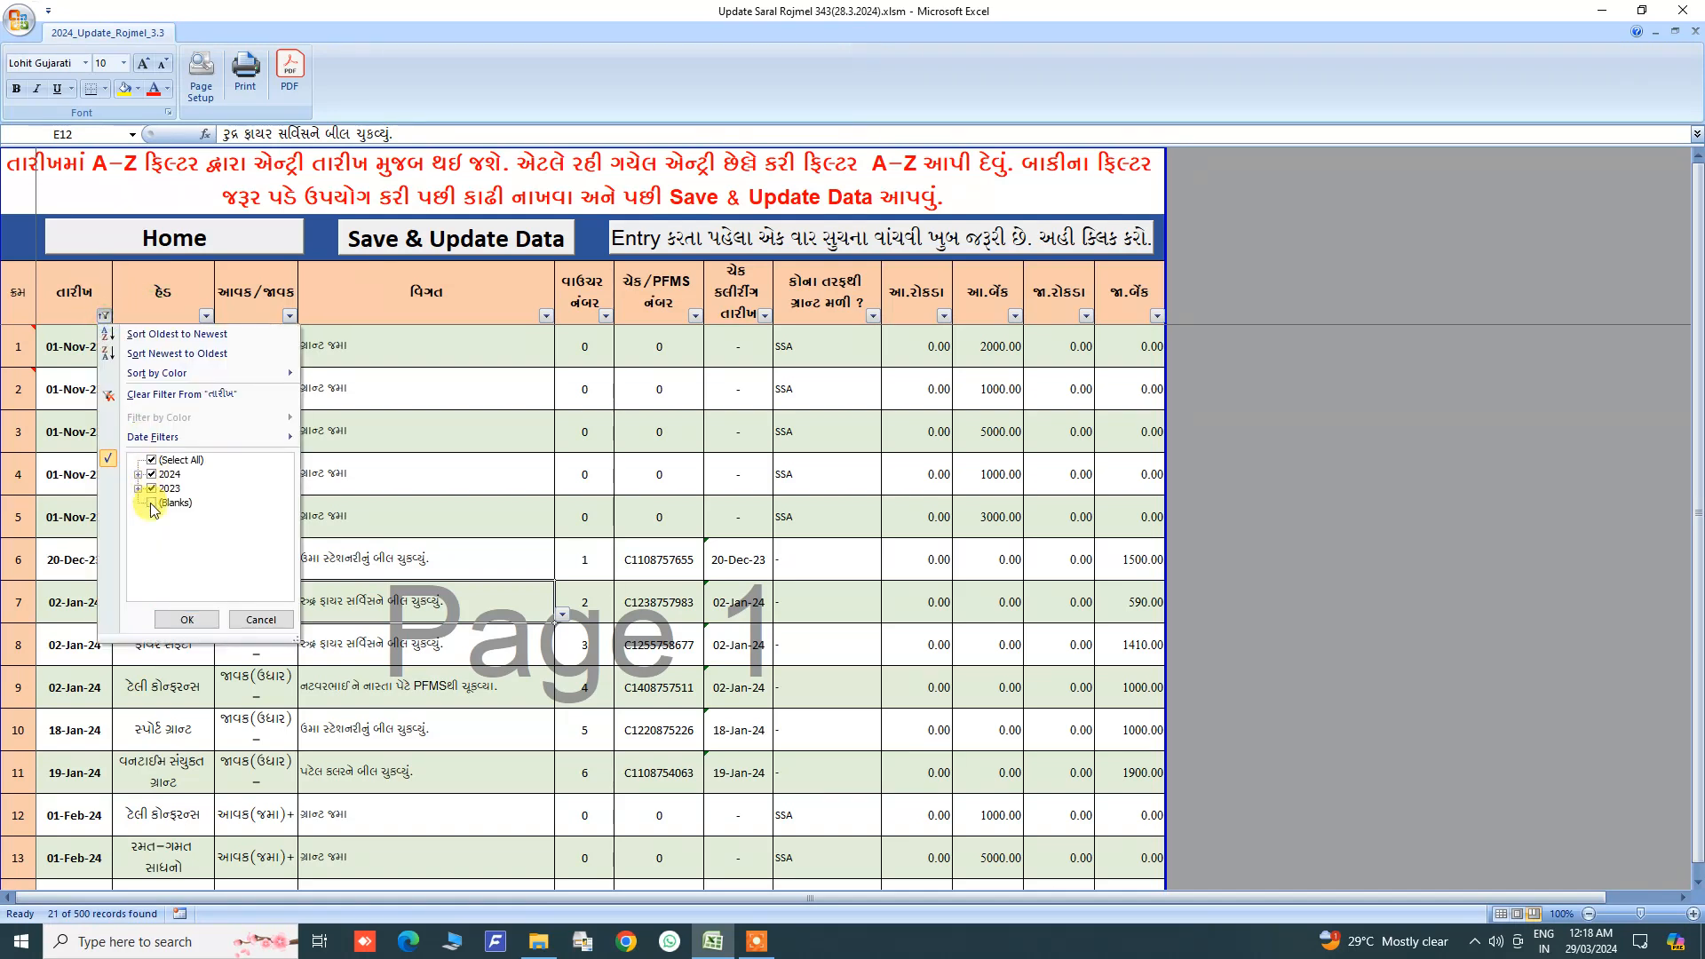
{"action": "left_click", "coordinate": [186, 619]}
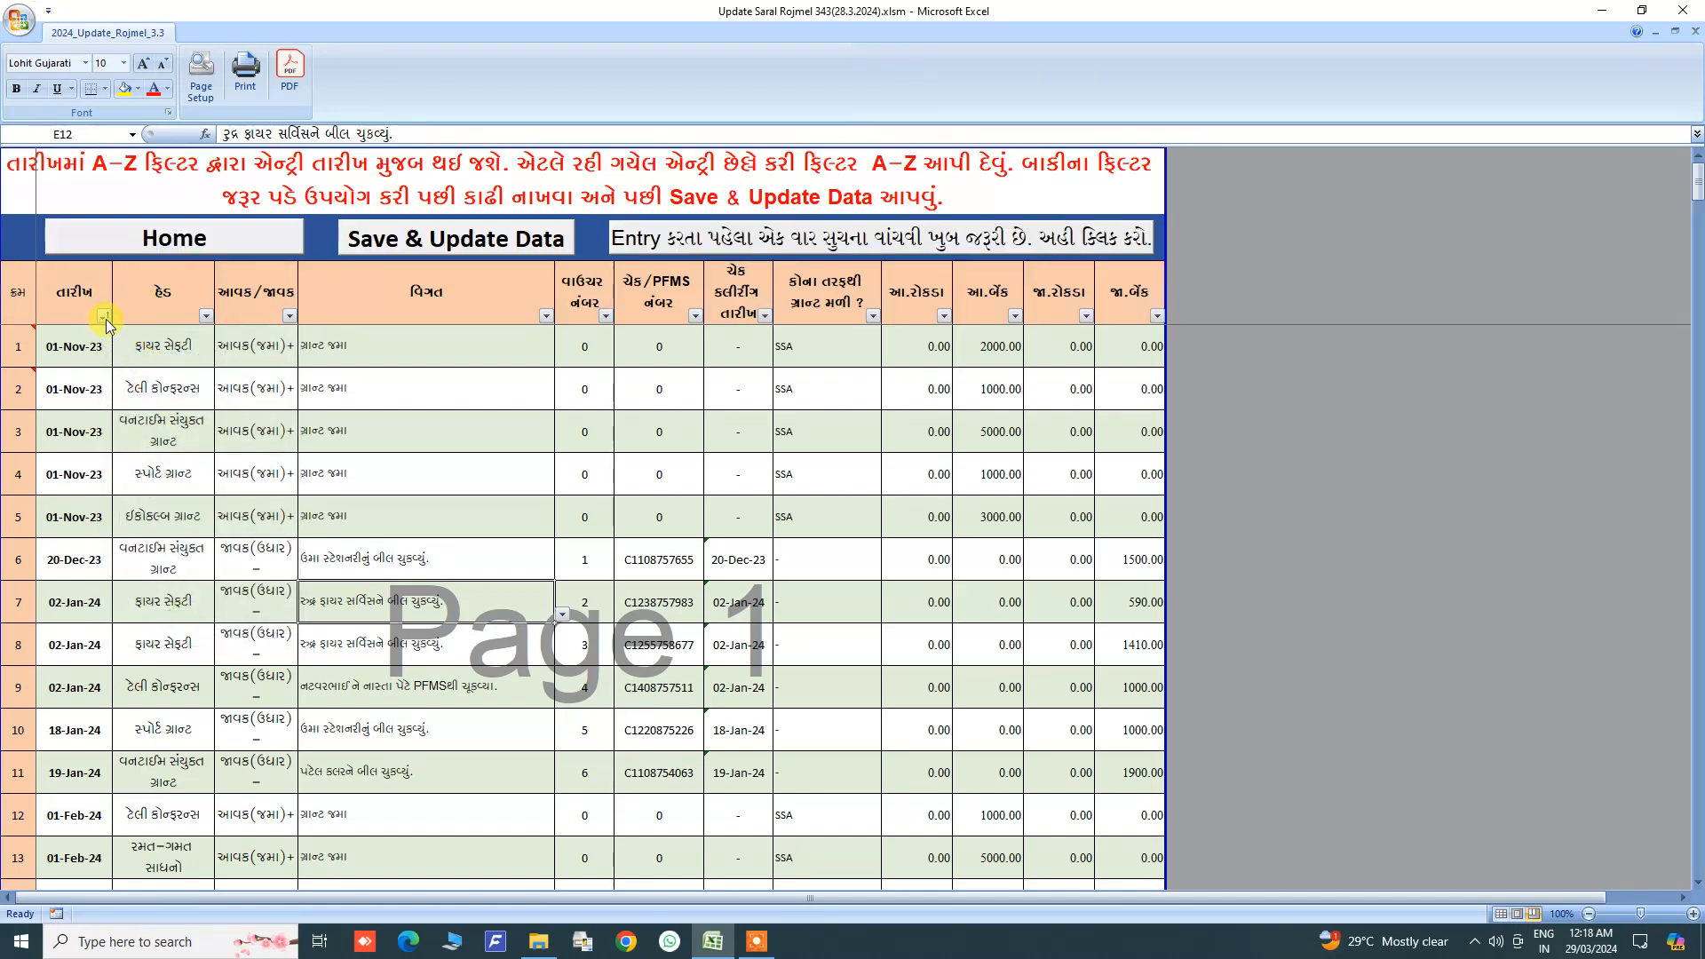
{"action": "left_click", "coordinate": [205, 316]}
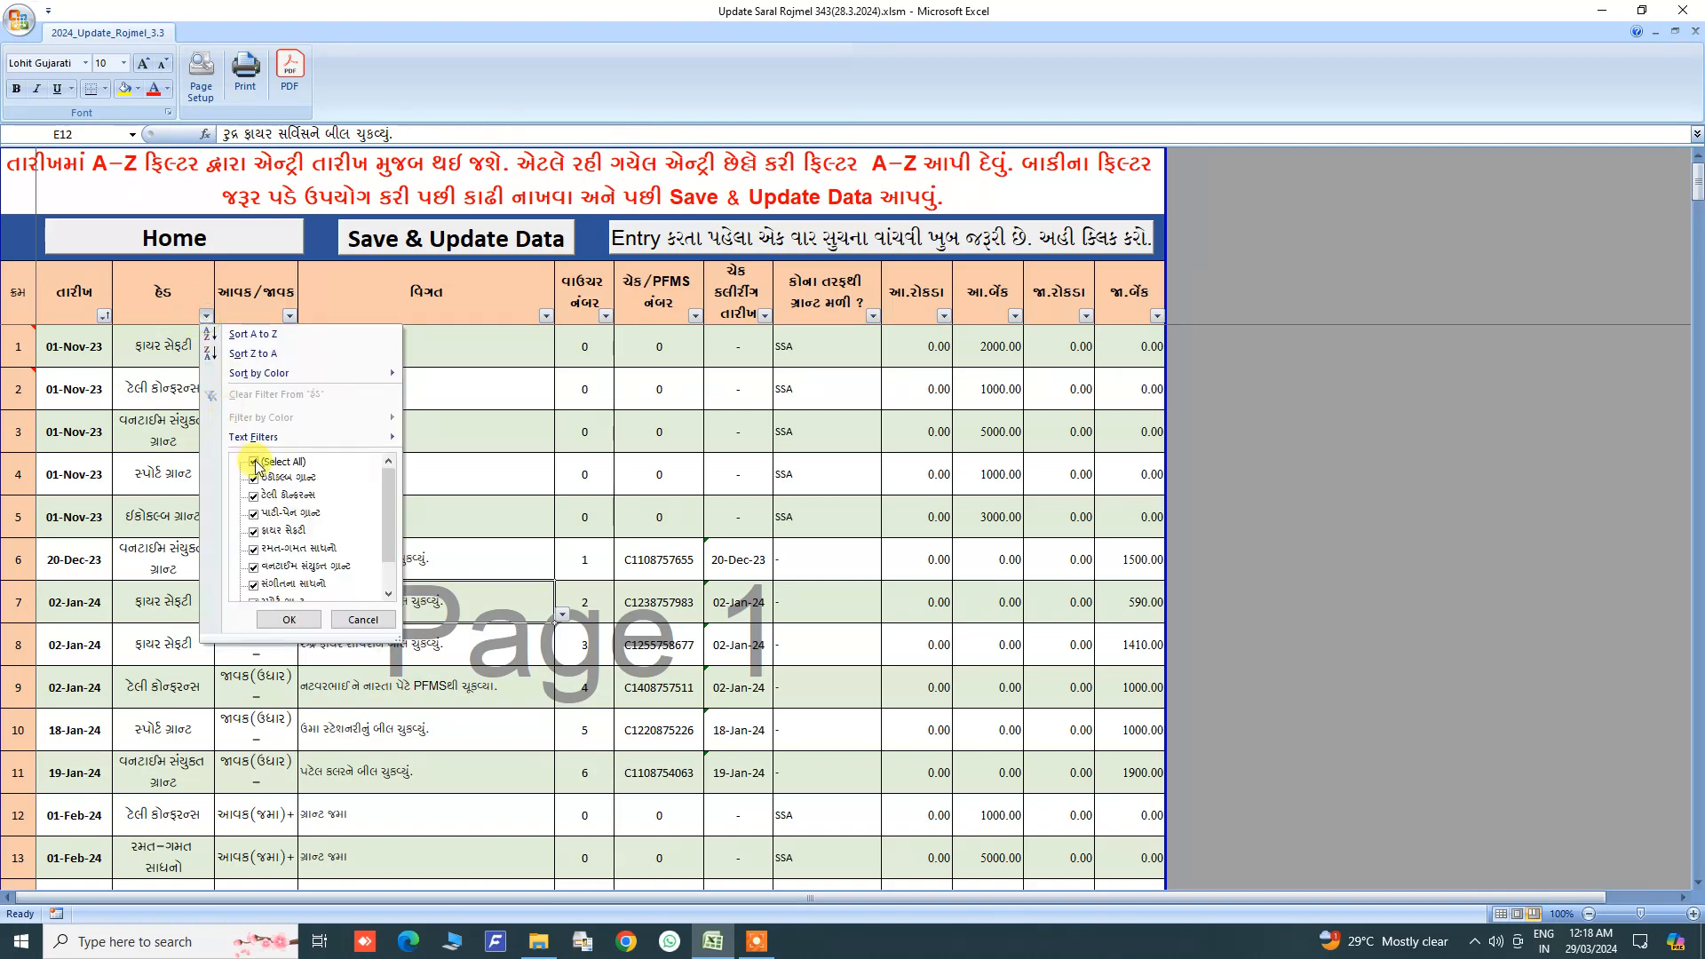
{"action": "left_click", "coordinate": [293, 618]}
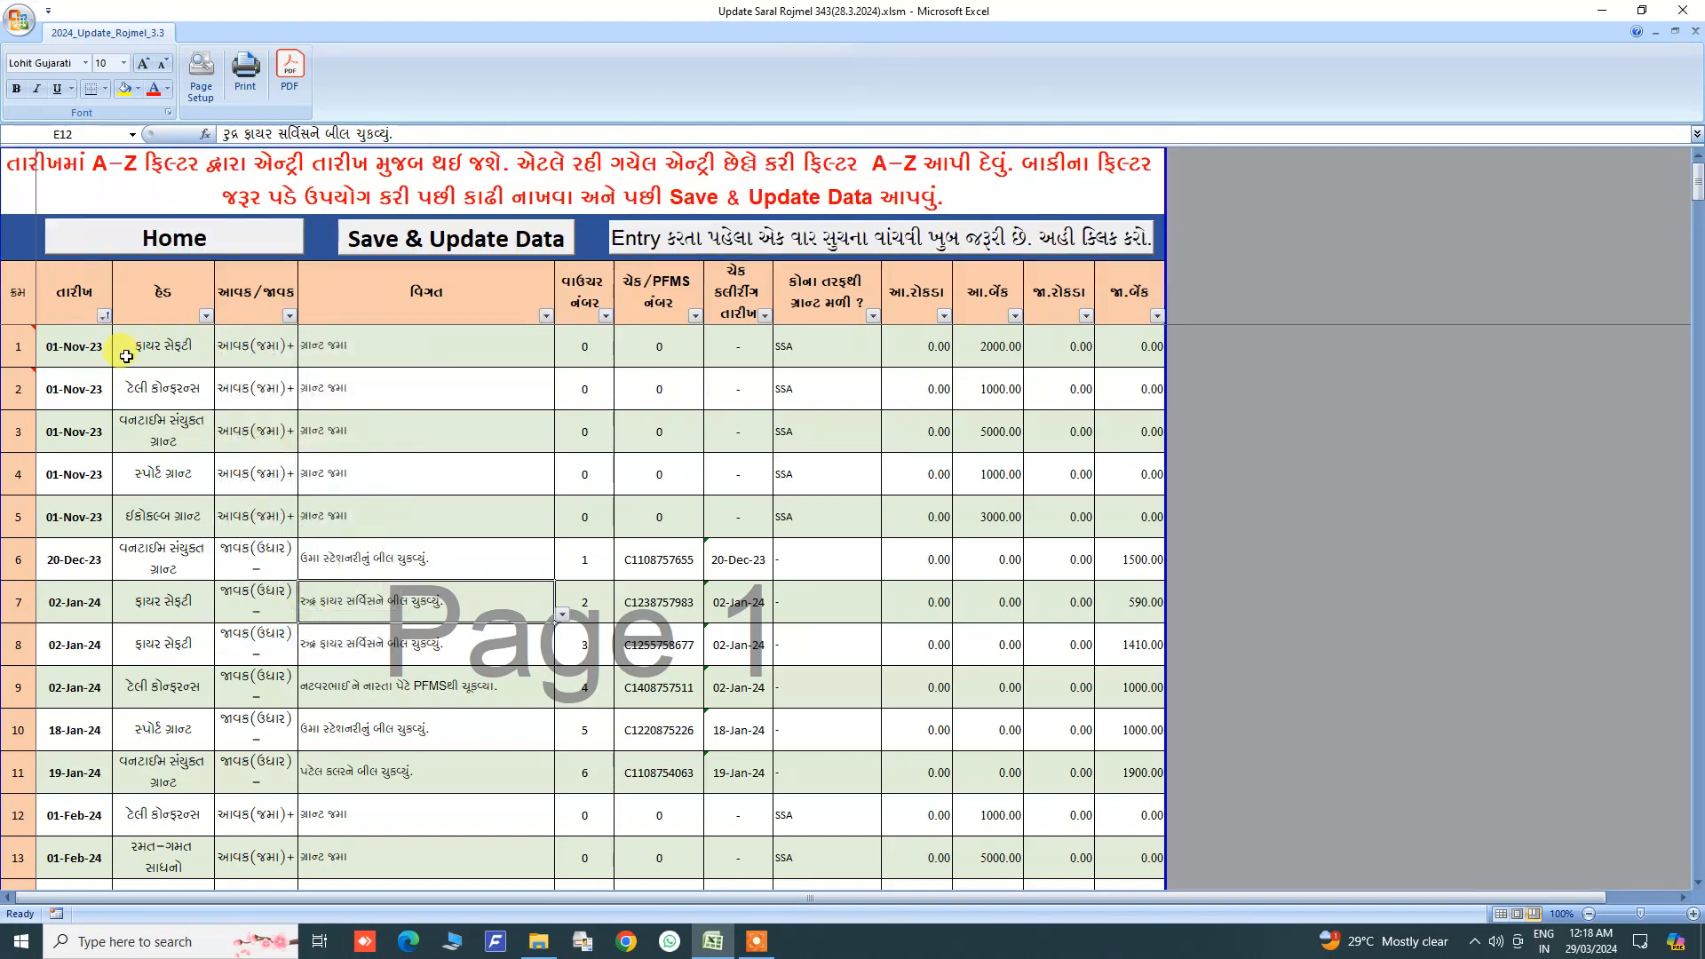
Step: Look over the unfiltered entry sheet down to the blank rows below entry 21 and return to the home sheet
{"action": "scroll", "coordinate": [195, 560], "scroll_direction": "down", "scroll_amount": 10}
{"action": "scroll", "coordinate": [197, 562], "scroll_direction": "up", "scroll_amount": 10}
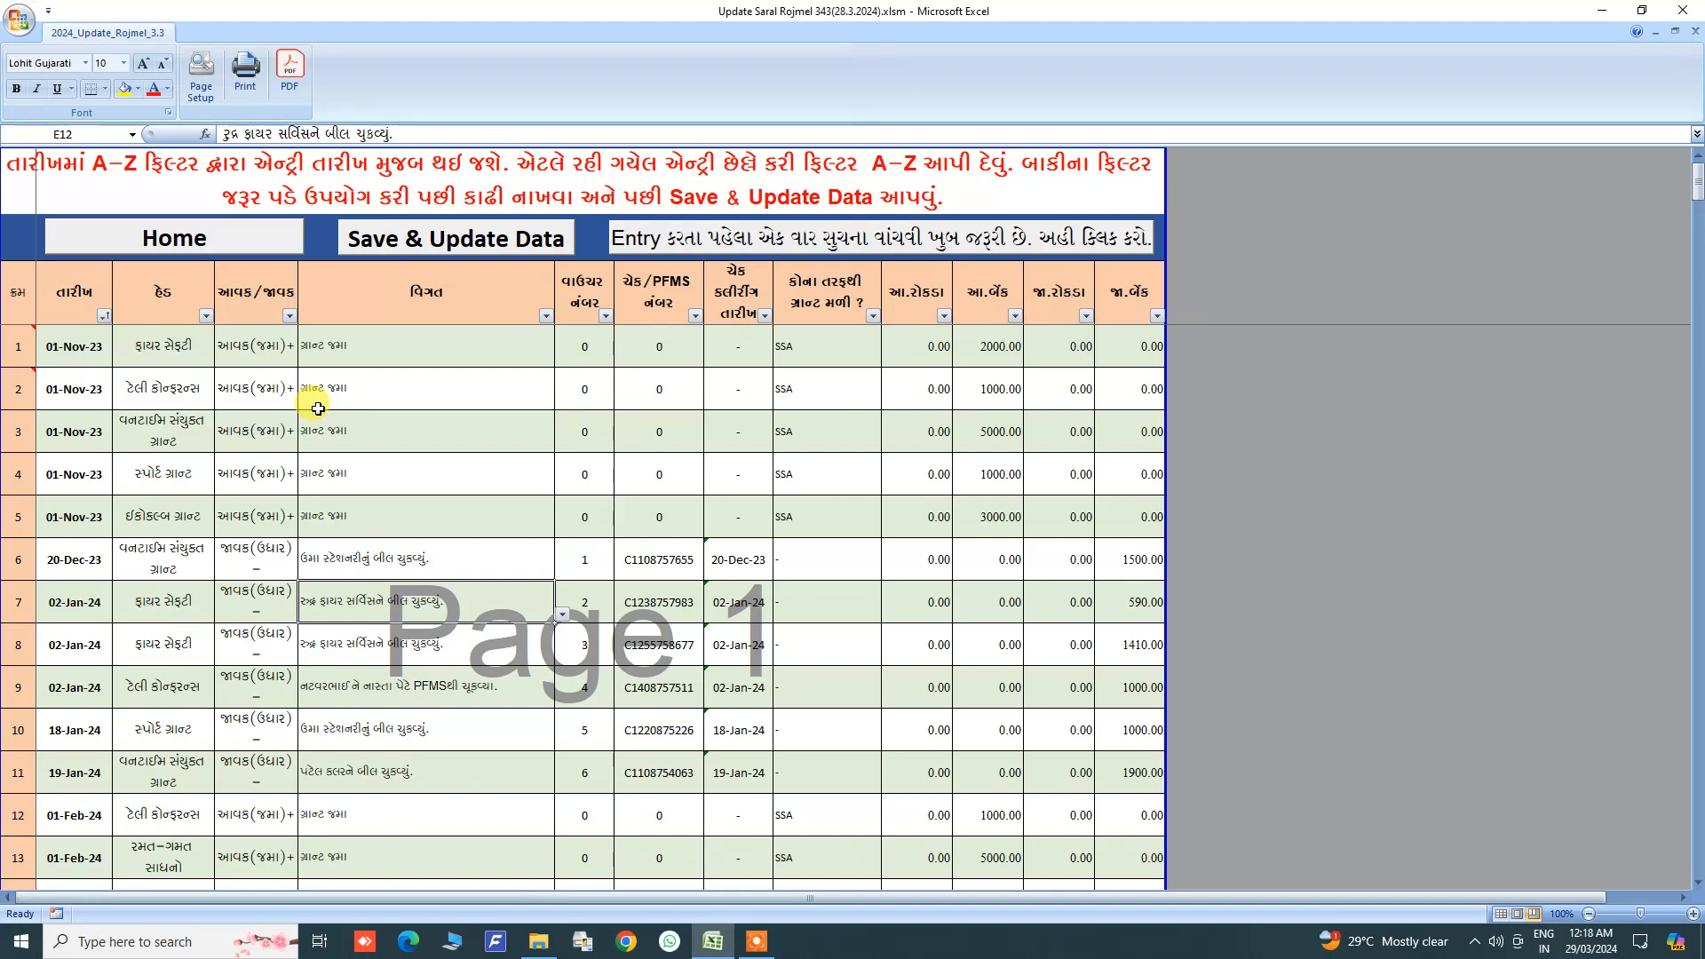
{"action": "scroll", "coordinate": [382, 573], "scroll_direction": "down", "scroll_amount": 4}
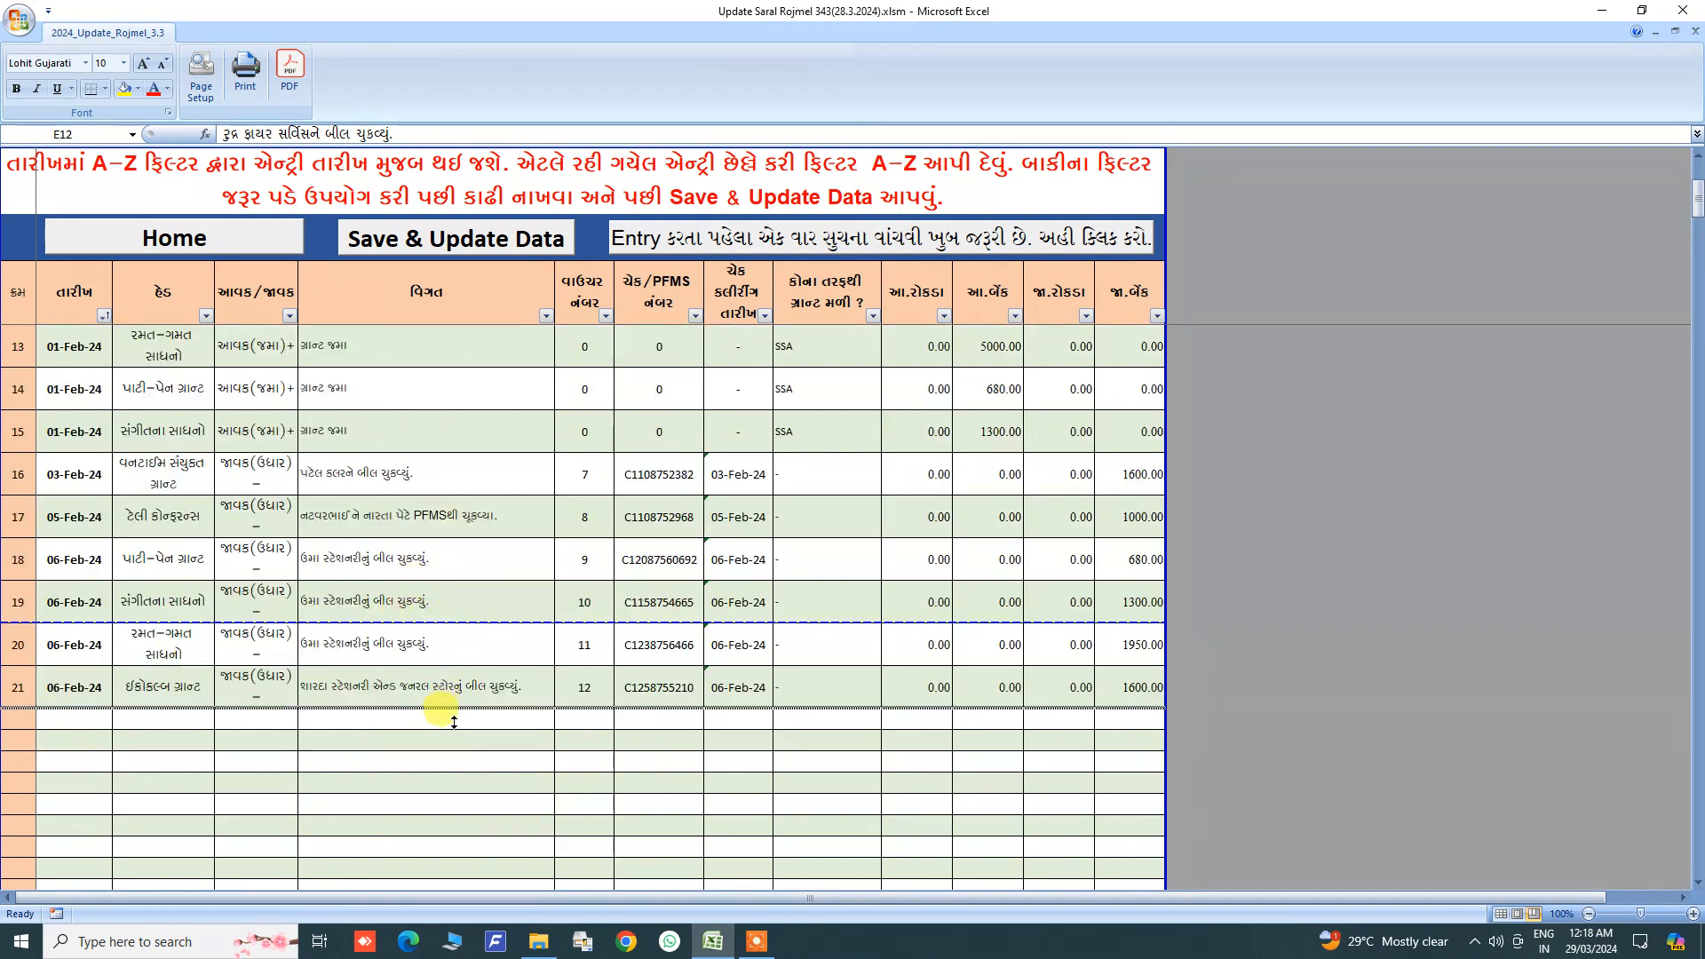
{"action": "left_click", "coordinate": [454, 722]}
{"action": "scroll", "coordinate": [453, 722], "scroll_direction": "up", "scroll_amount": 4}
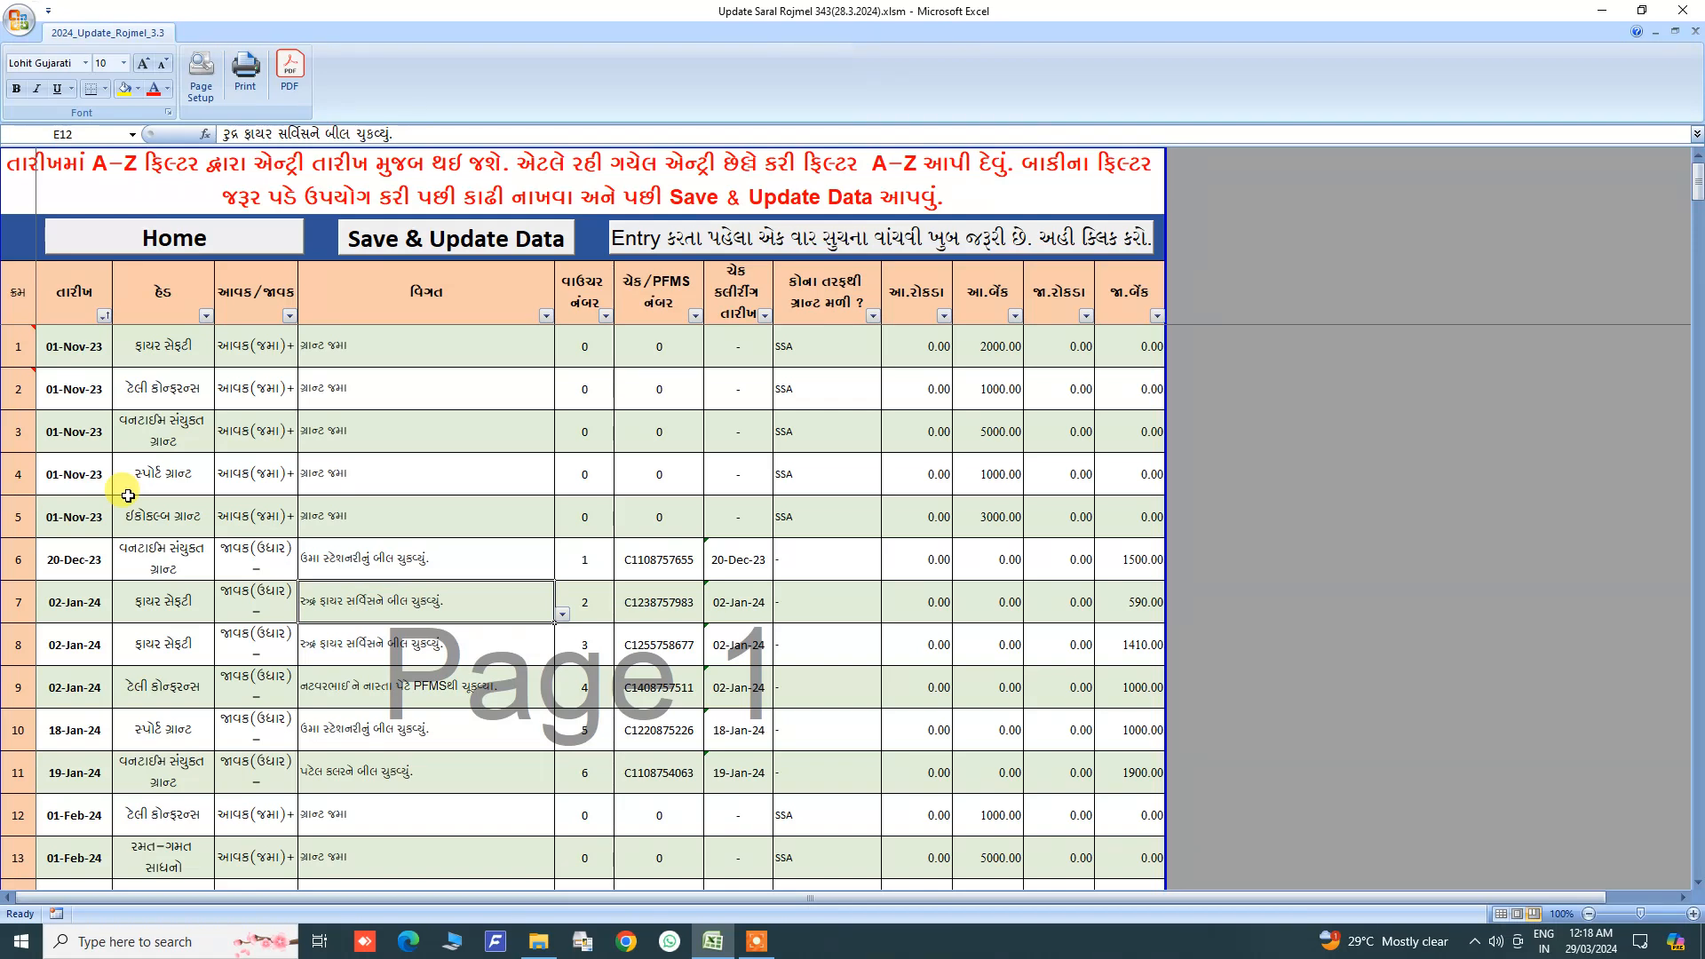
{"action": "left_click", "coordinate": [144, 242]}
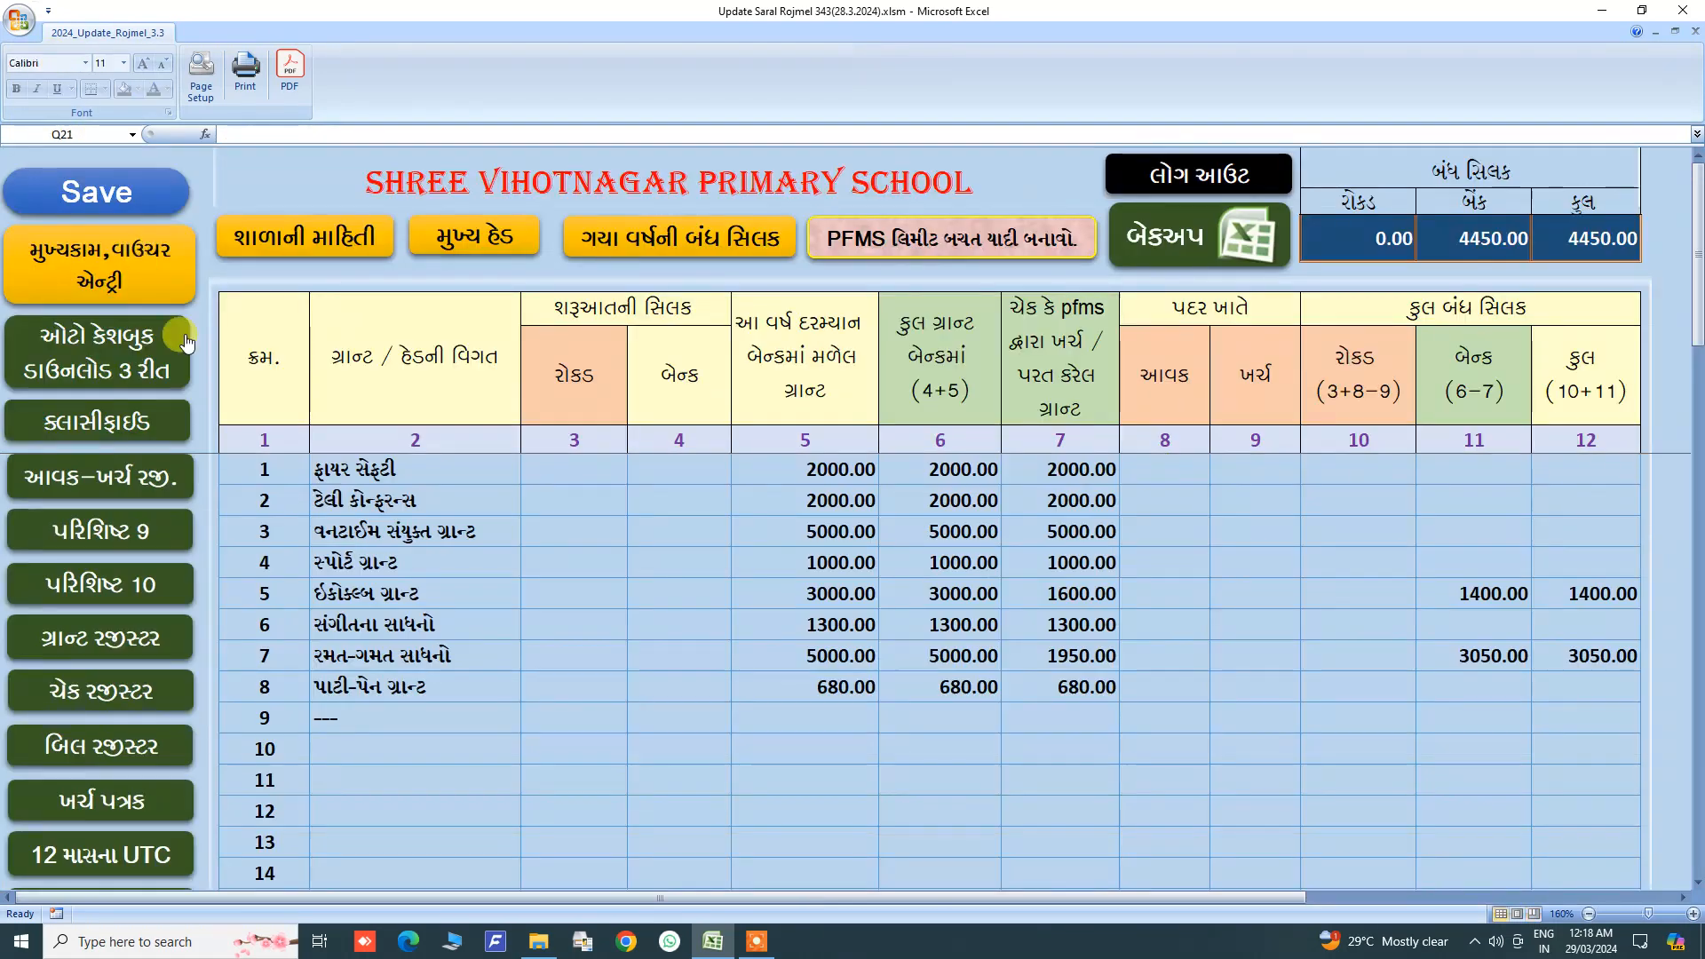